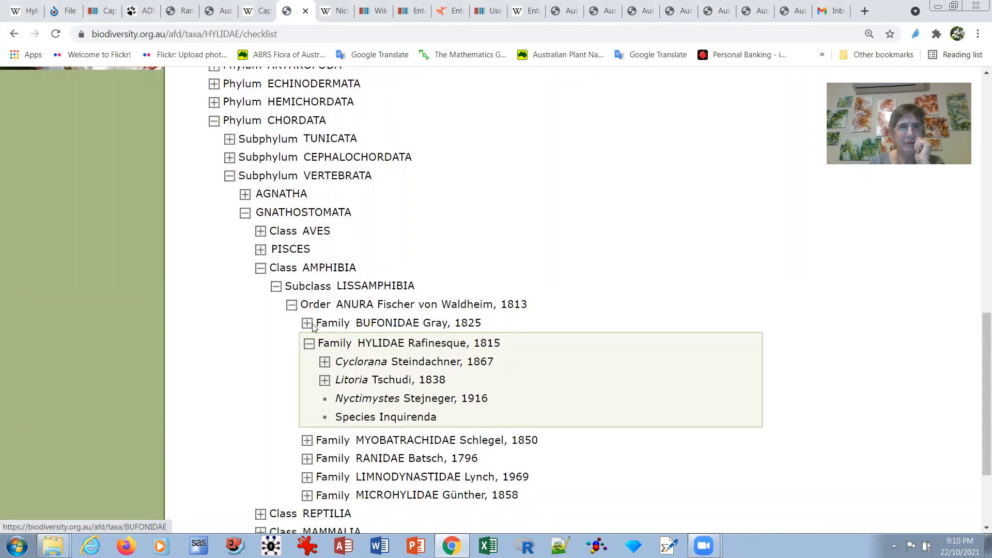
Expand Family BUFONIDAE in the checklist and toggle its Rhinella genus closed and open again to view the species.
{"action": "left_click", "coordinate": [308, 324]}
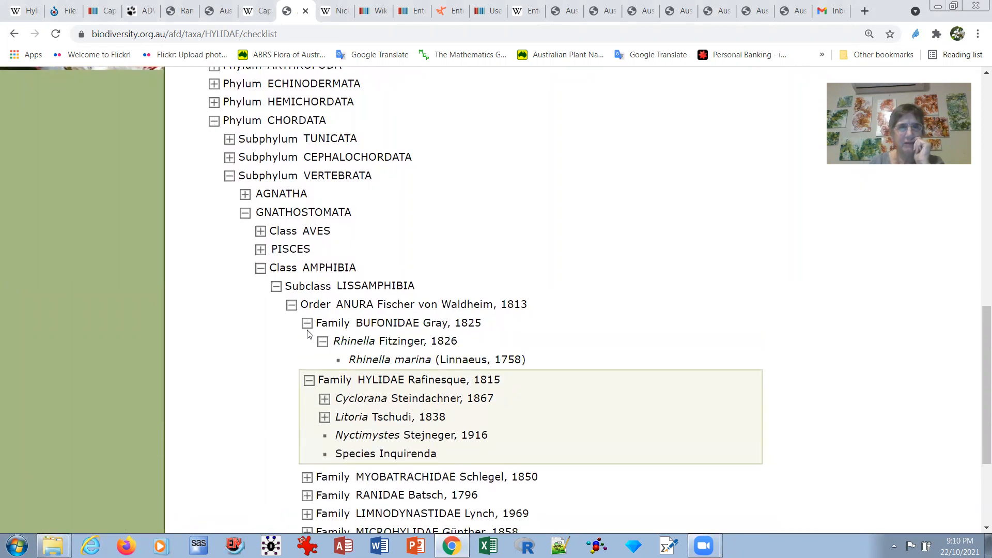
{"action": "left_click", "coordinate": [323, 343]}
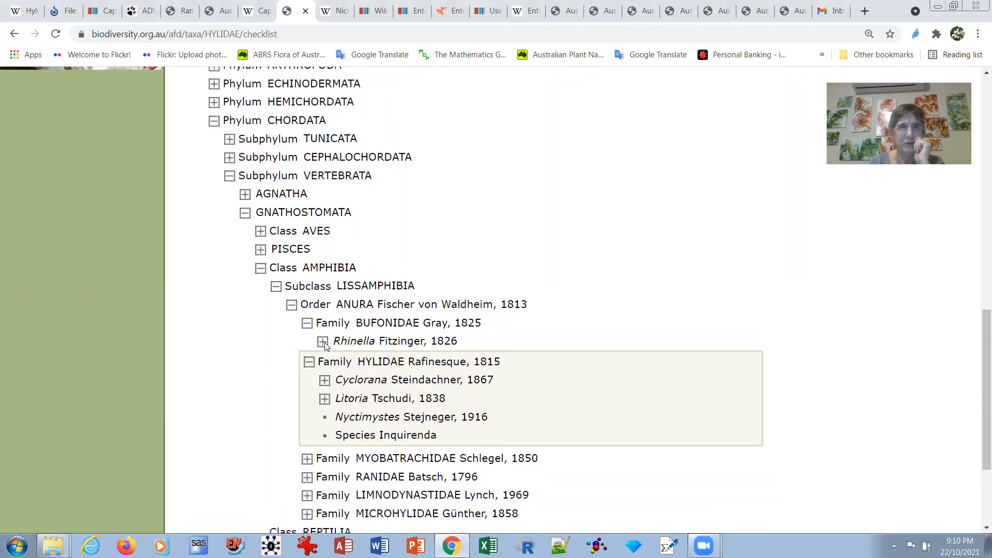
{"action": "left_click", "coordinate": [323, 342]}
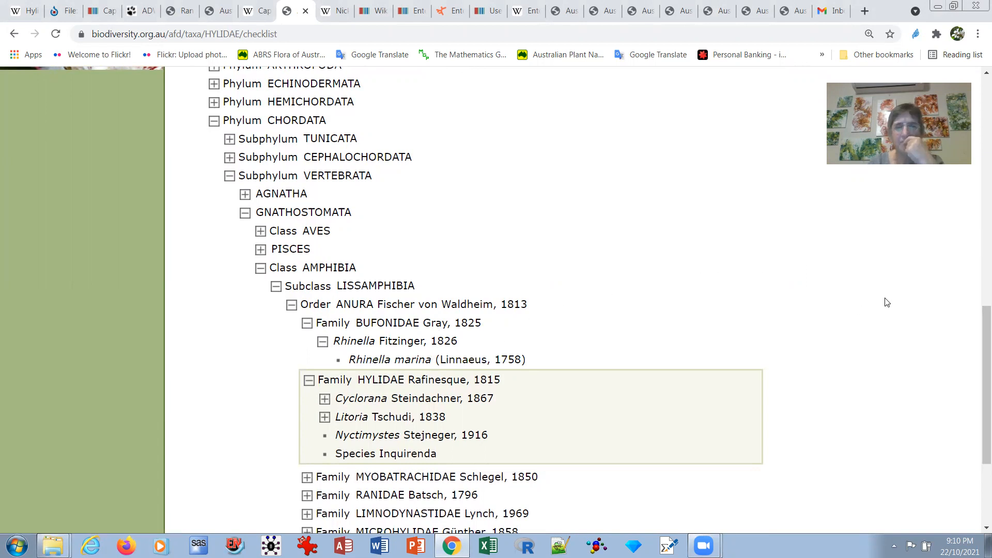
Expand Class REPTILIA and its Order CROCODYLIA in the checklist to view the crocodile species.
{"action": "left_click_drag", "start_coordinate": [978, 329], "coordinate": [978, 412]}
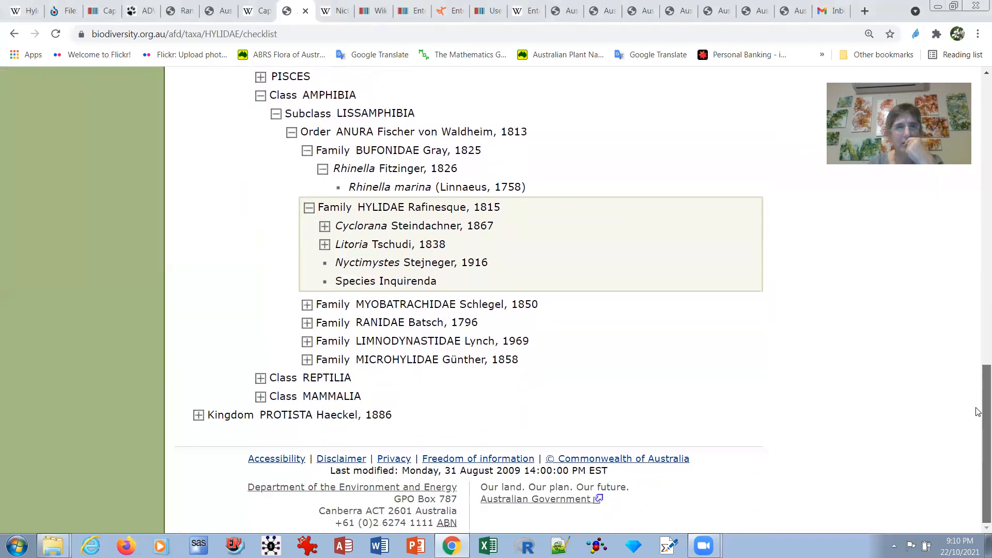
{"action": "left_click", "coordinate": [261, 378]}
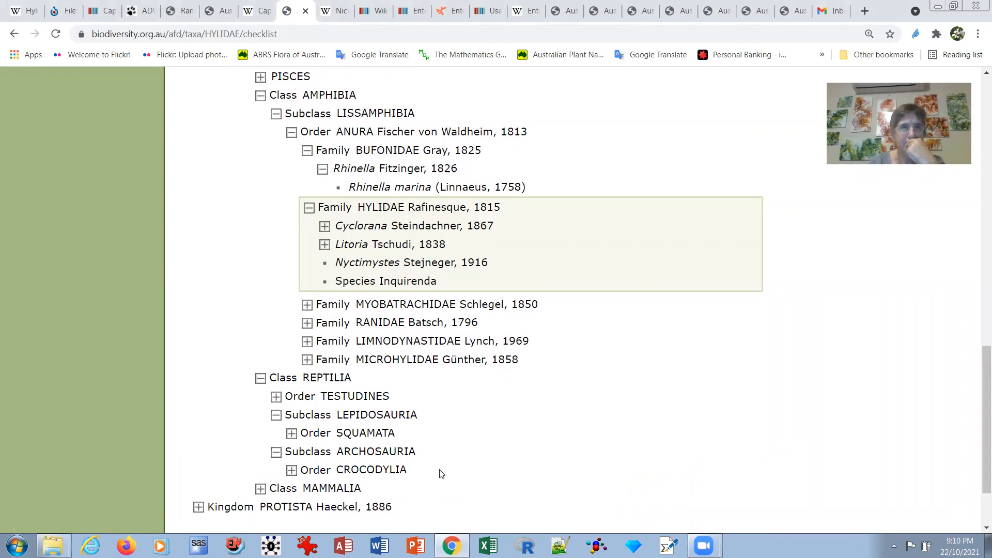
{"action": "left_click", "coordinate": [291, 470]}
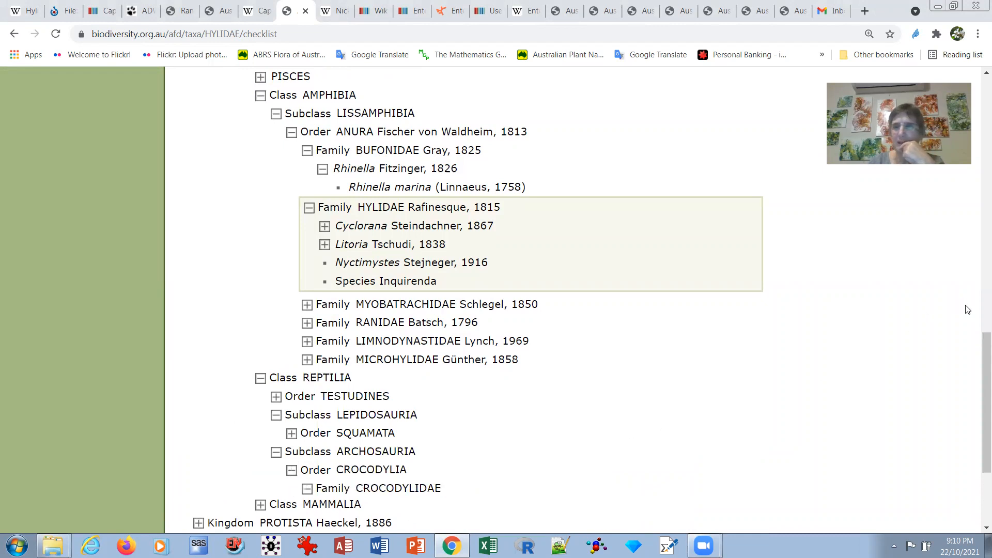
{"action": "scroll", "coordinate": [978, 391], "scroll_direction": "down", "scroll_amount": 4}
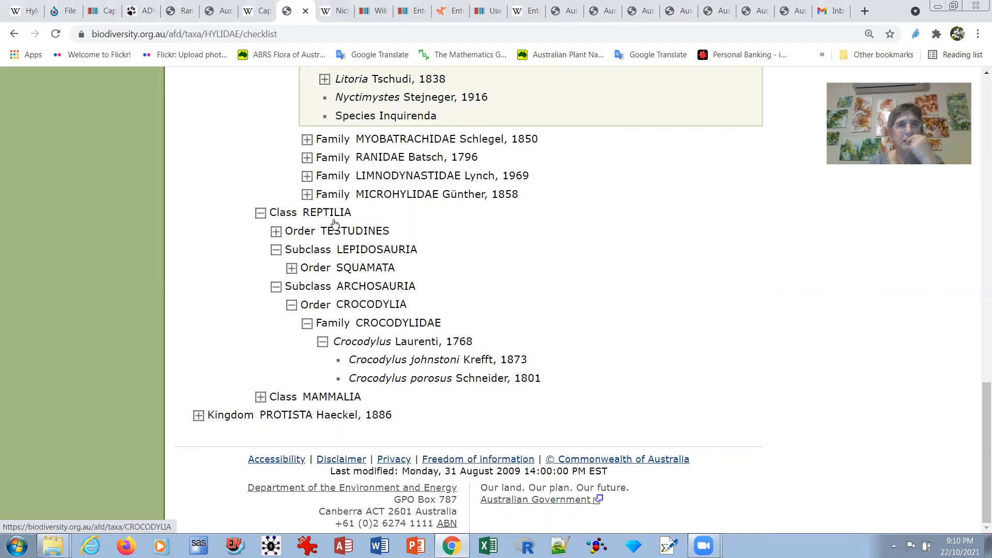
Expand Order TESTUDINES under Class REPTILIA and open the order's own taxon page.
{"action": "left_click", "coordinate": [276, 231]}
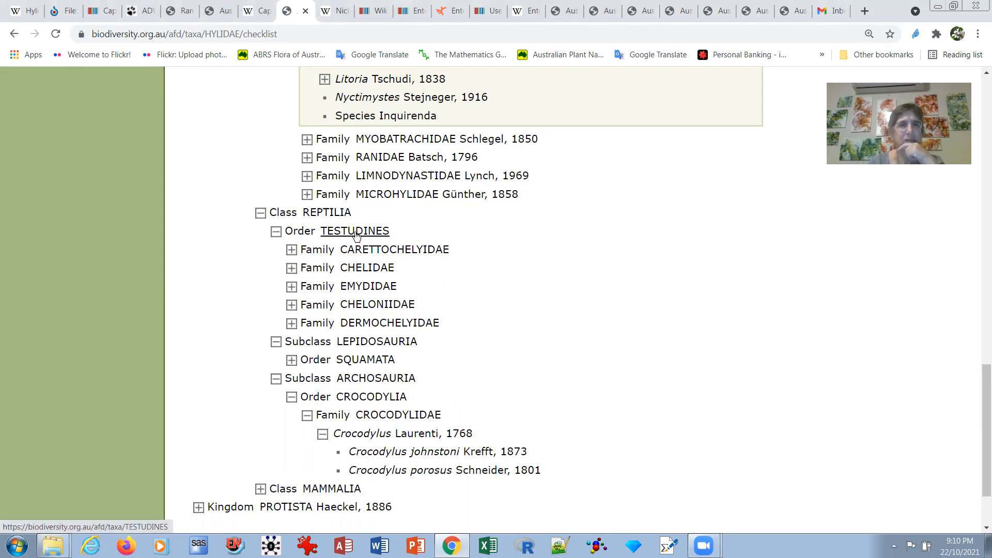
{"action": "left_click_drag", "start_coordinate": [401, 233], "coordinate": [320, 231]}
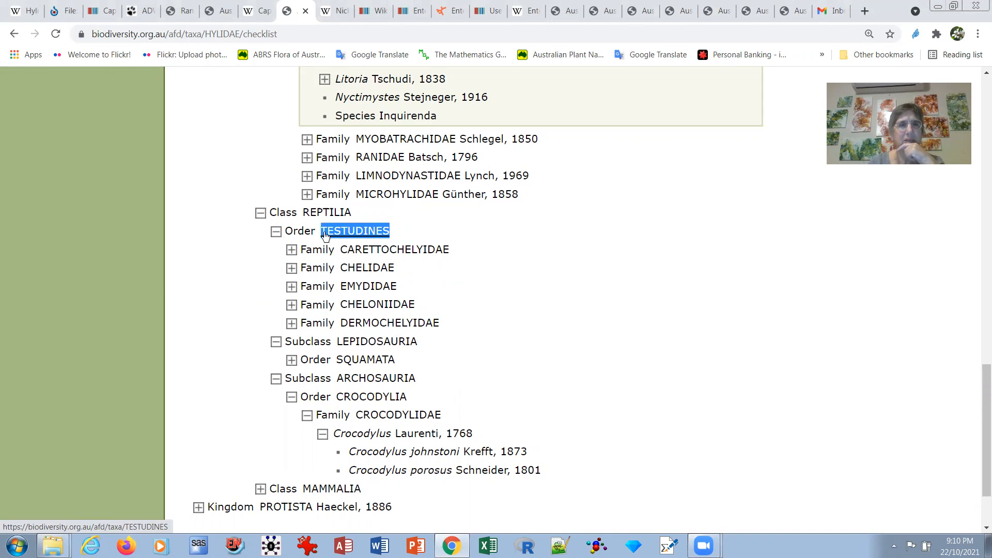
{"action": "left_click", "coordinate": [360, 237]}
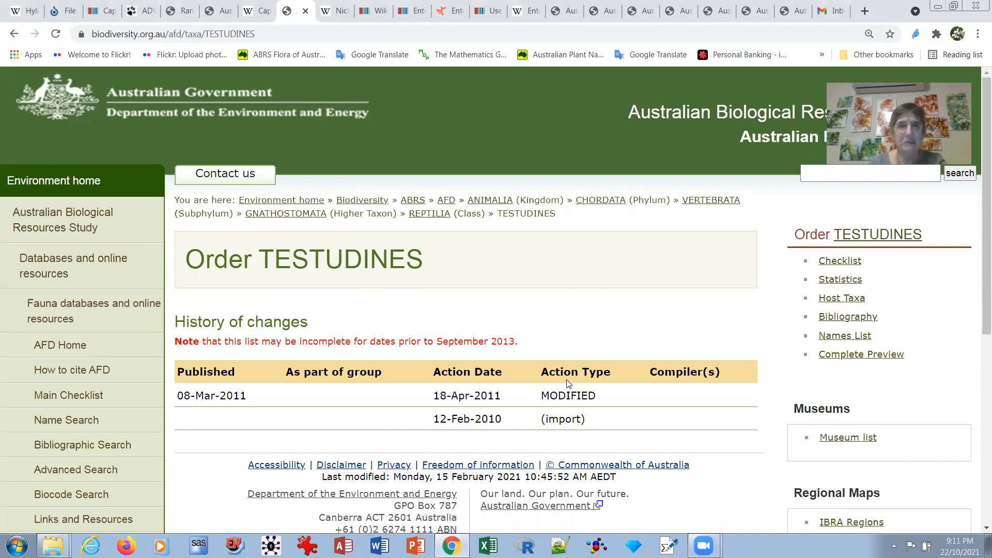
Download the TESTUDINES names list in CSV format as TESTUDINES.csv to the Downloads folder and open it in Excel.
{"action": "left_click", "coordinate": [847, 339]}
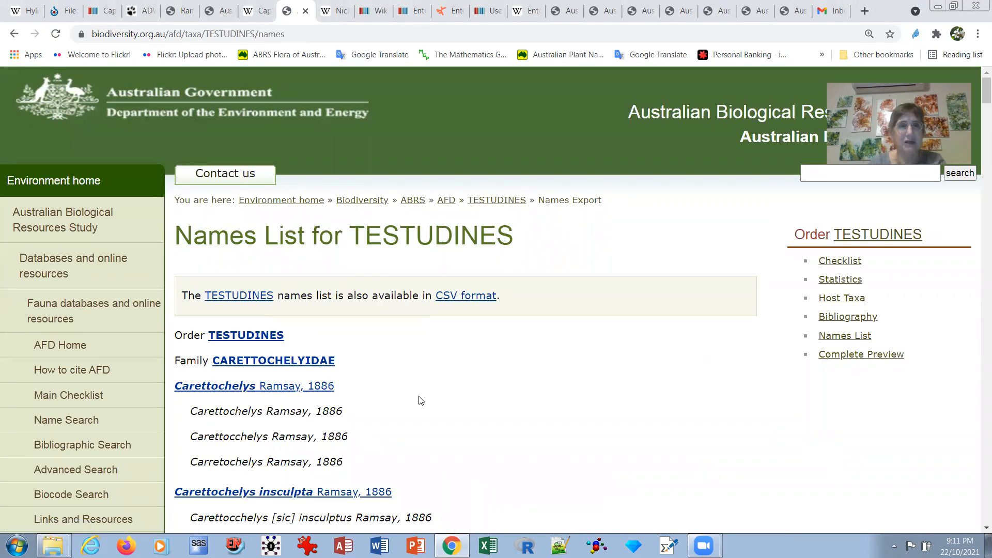
{"action": "left_click", "coordinate": [453, 297]}
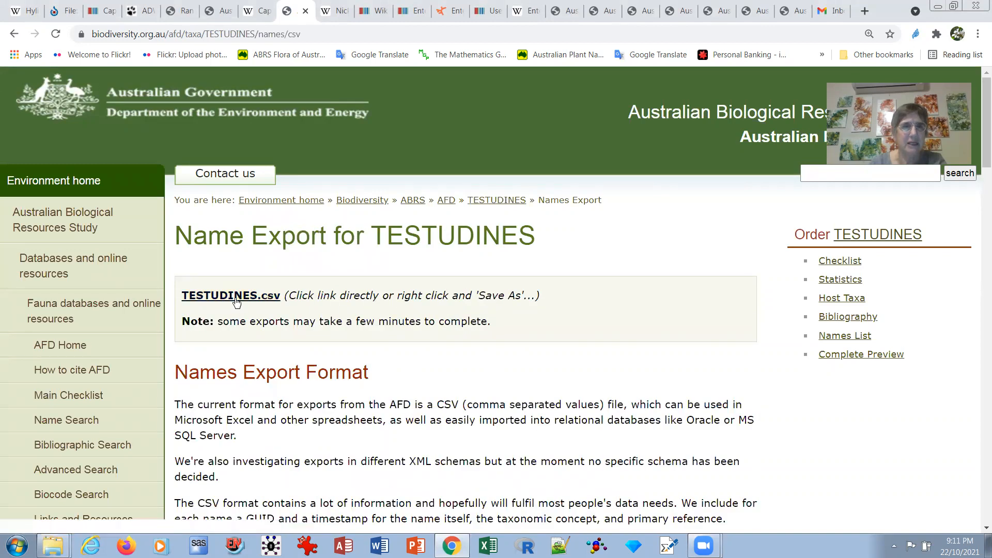
{"action": "left_click", "coordinate": [234, 297]}
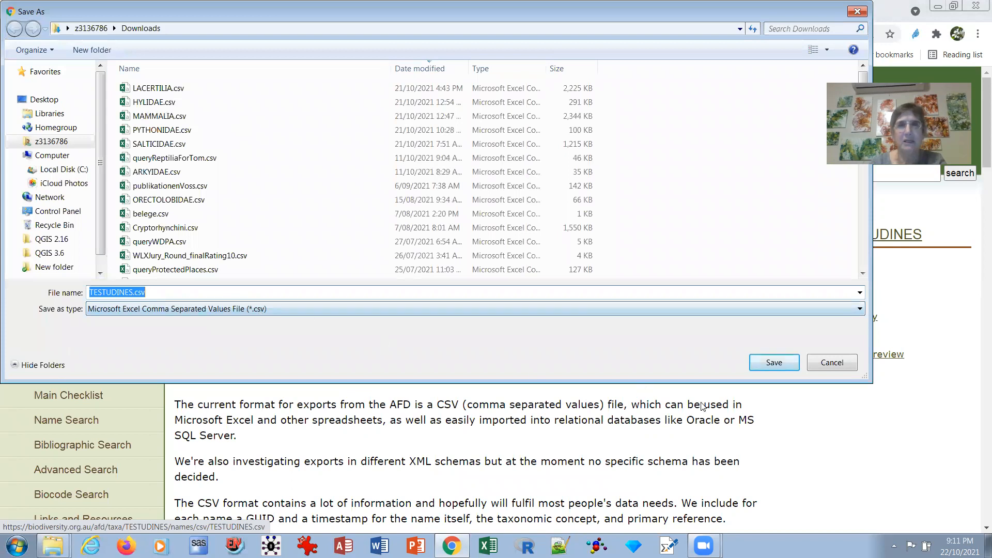
{"action": "left_click", "coordinate": [773, 364]}
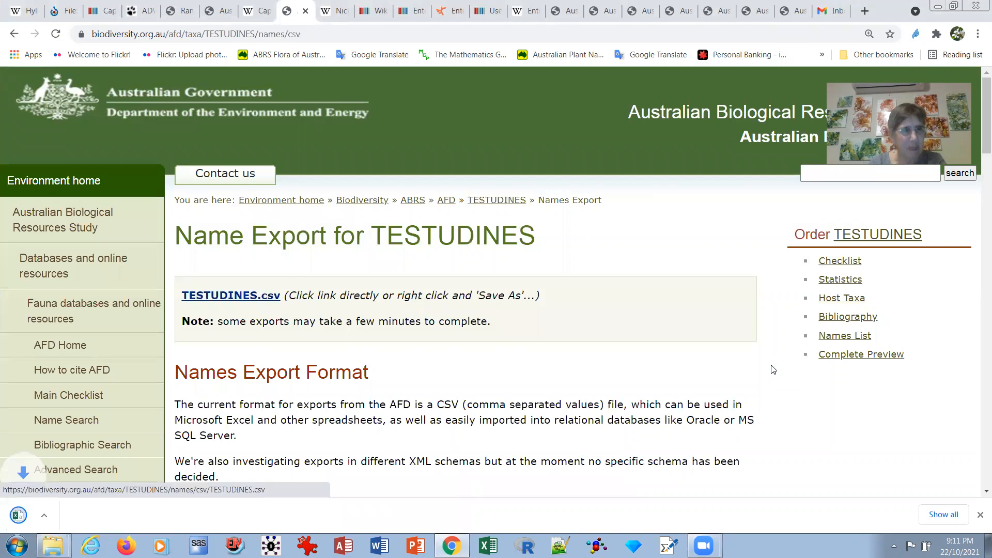
{"action": "left_click", "coordinate": [22, 516]}
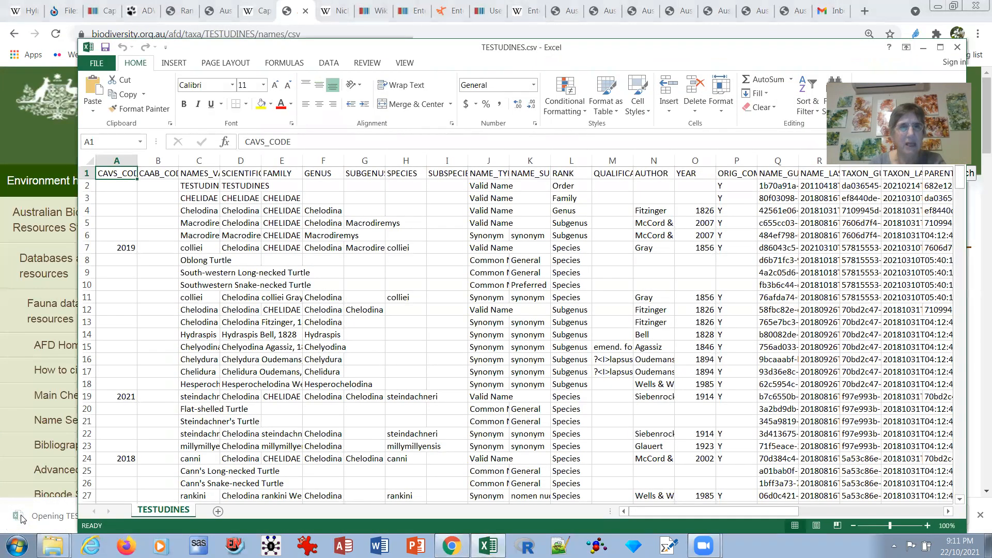
Copy the entire contents of the TESTUDINES sheet into a new worksheet in the same file.
{"action": "left_click", "coordinate": [90, 161]}
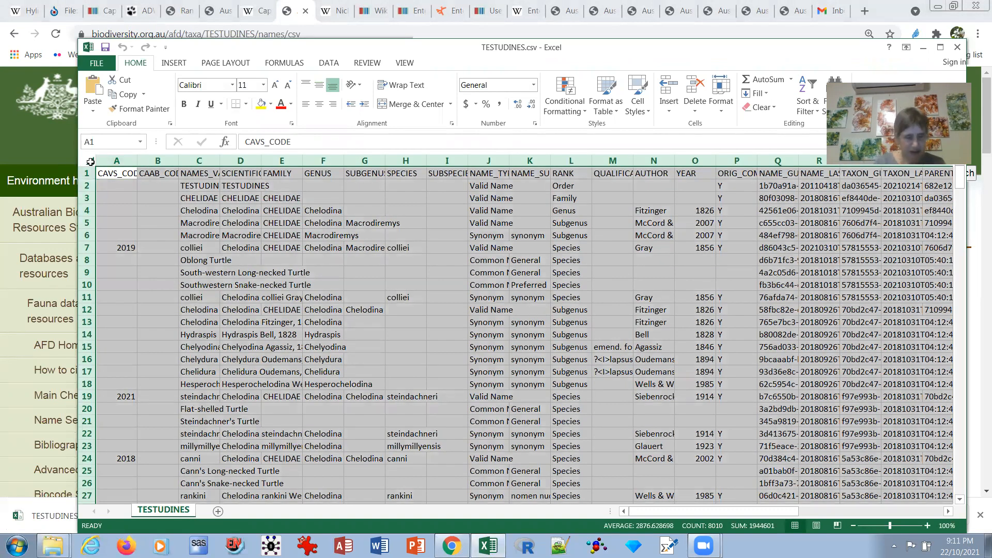
{"action": "key", "text": "ctrl+c"}
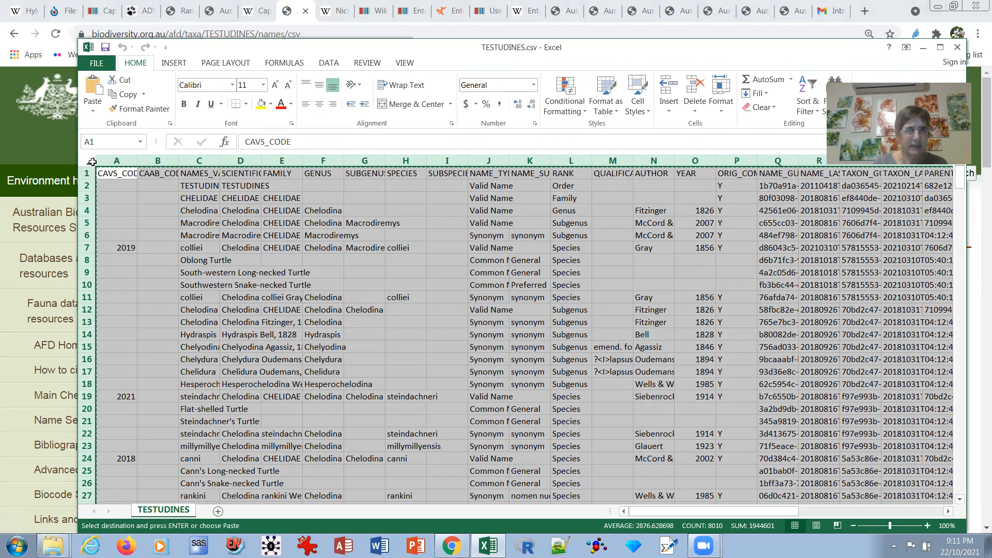
{"action": "left_click", "coordinate": [218, 511]}
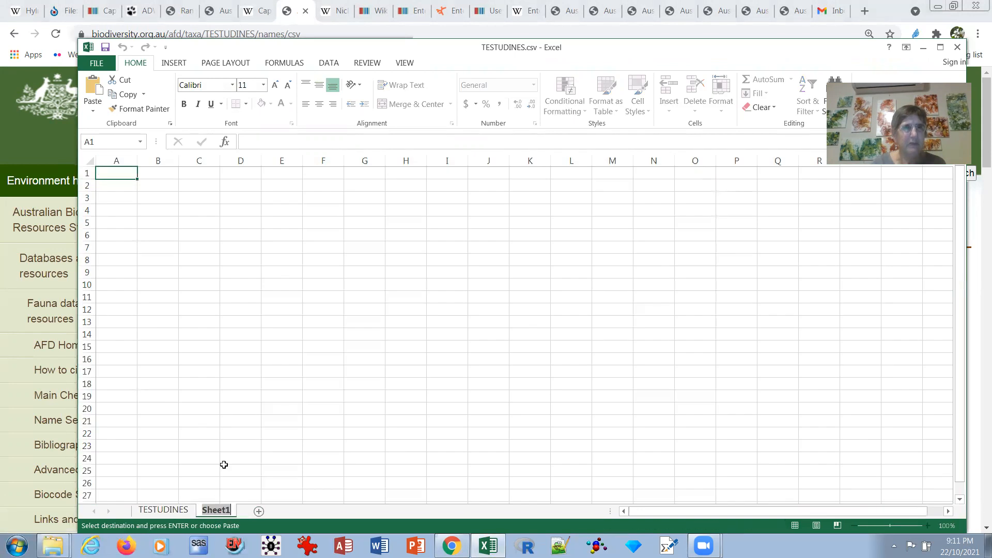
{"action": "left_click", "coordinate": [89, 160]}
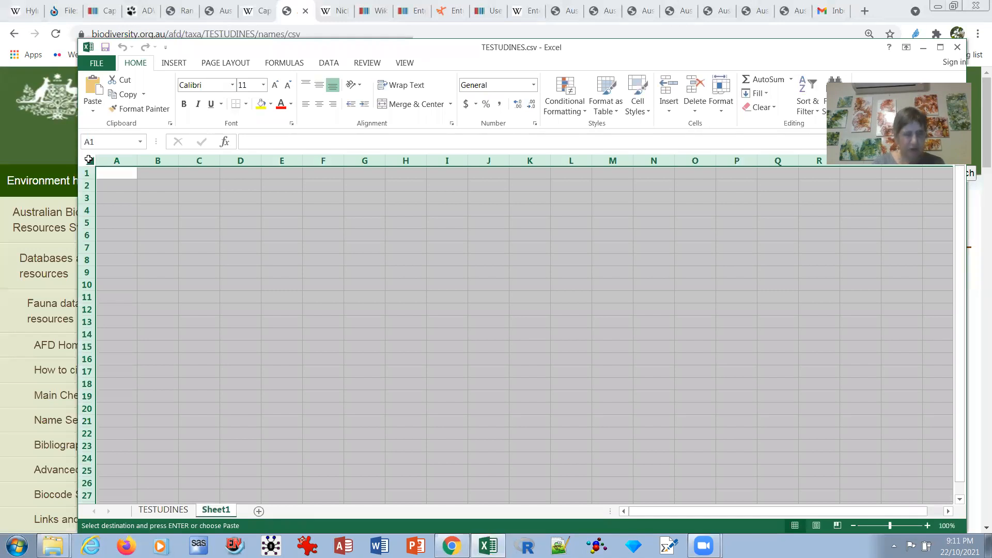
{"action": "key", "text": "ctrl+v"}
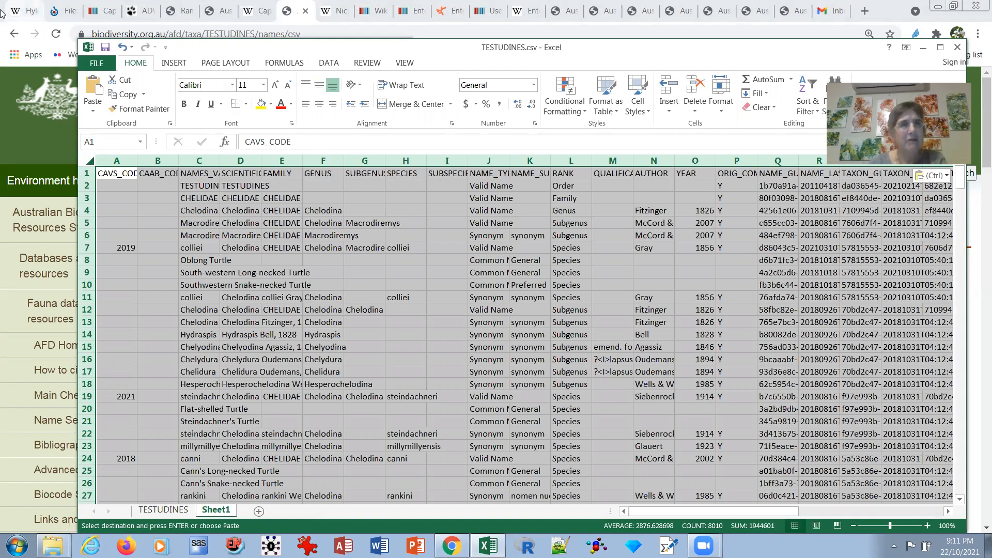
Save the file in the Downloads folder as an Excel Workbook named TESTUDINES.xlsx.
{"action": "left_click", "coordinate": [95, 66]}
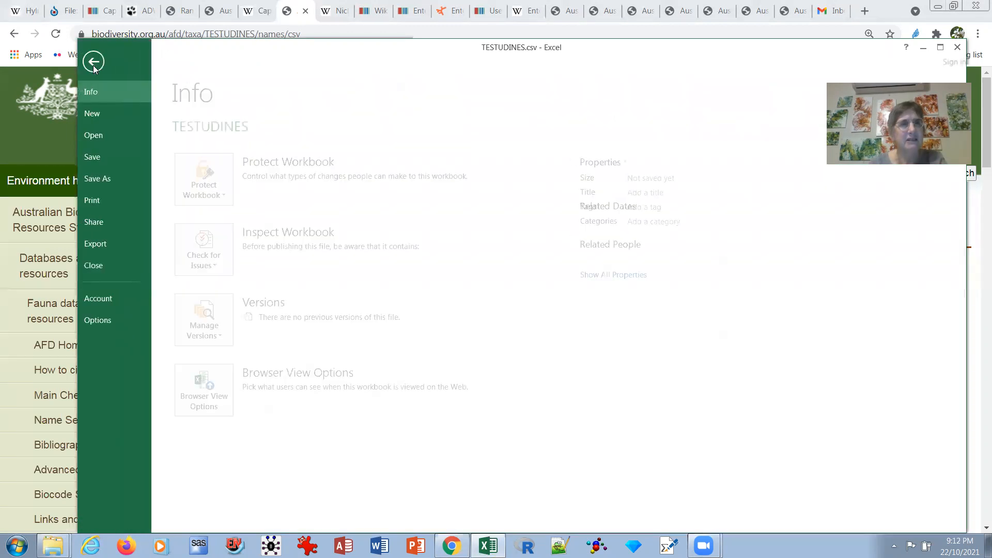
{"action": "left_click", "coordinate": [105, 181]}
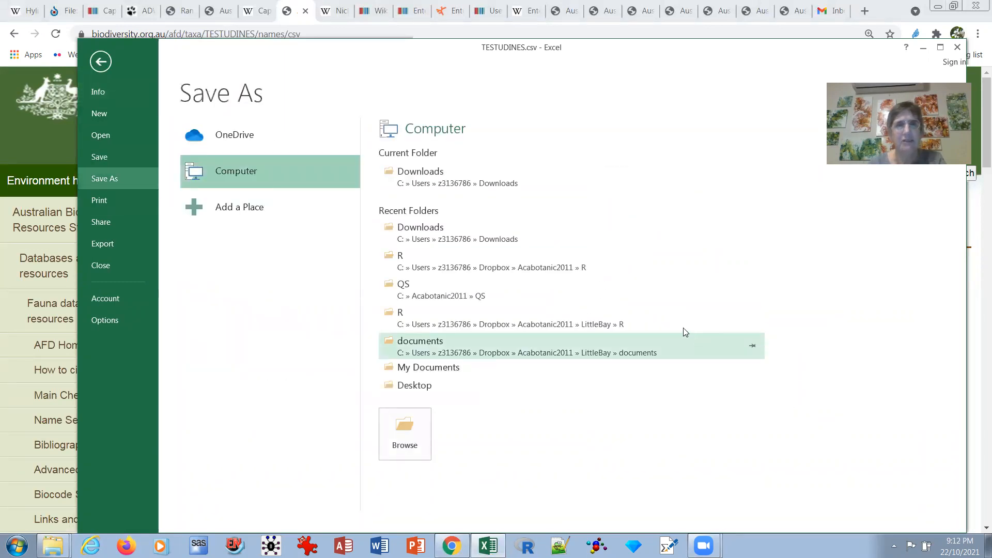
{"action": "left_click", "coordinate": [464, 188]}
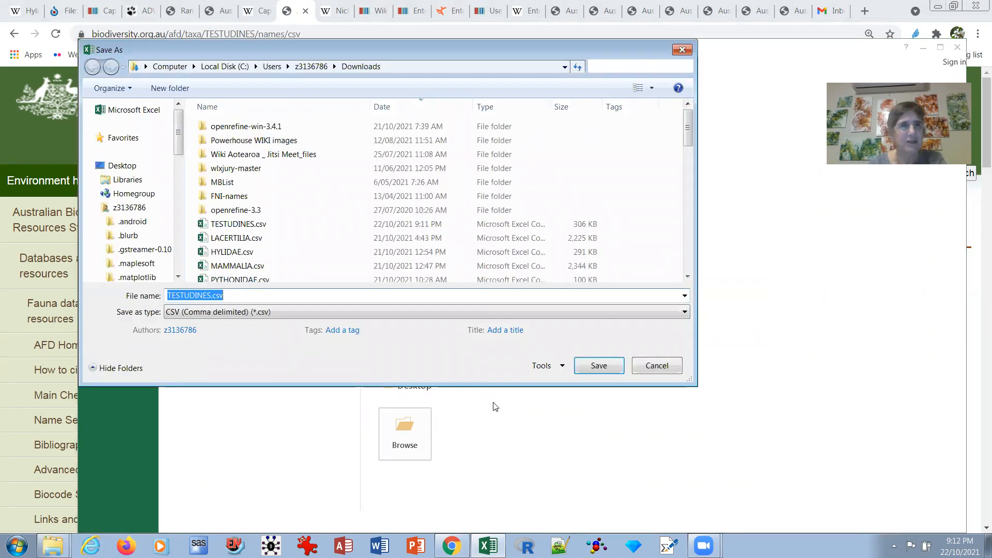
{"action": "left_click", "coordinate": [685, 312]}
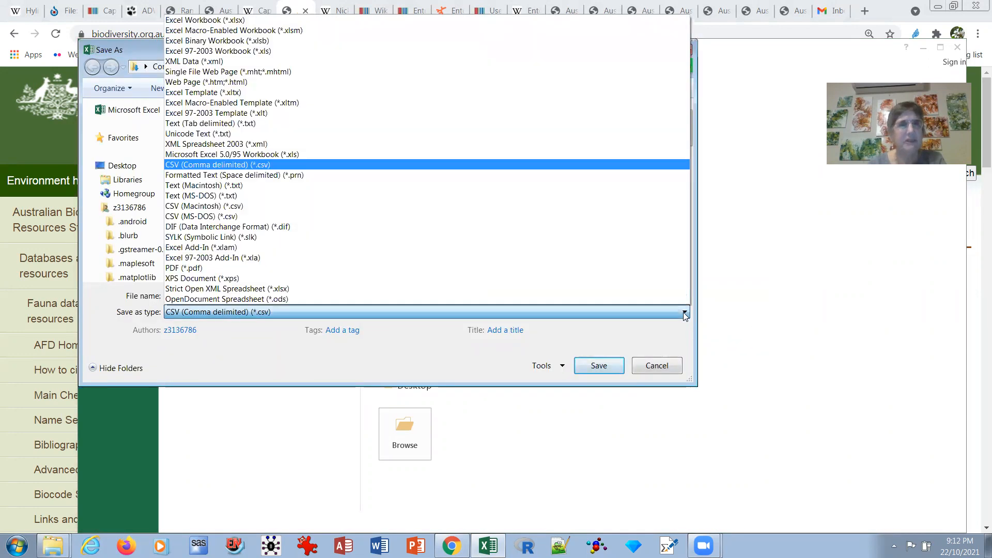
{"action": "left_click", "coordinate": [240, 20]}
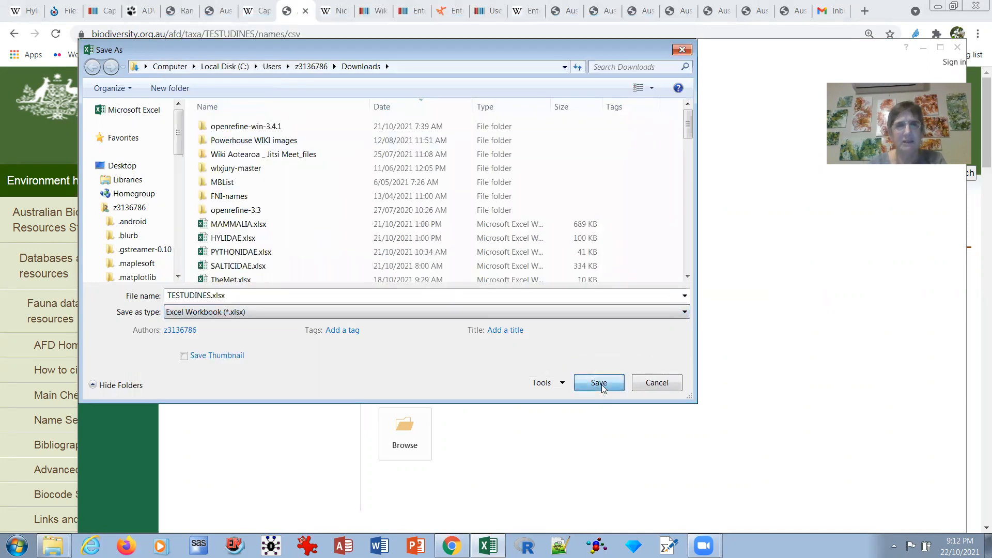
{"action": "left_click", "coordinate": [600, 383]}
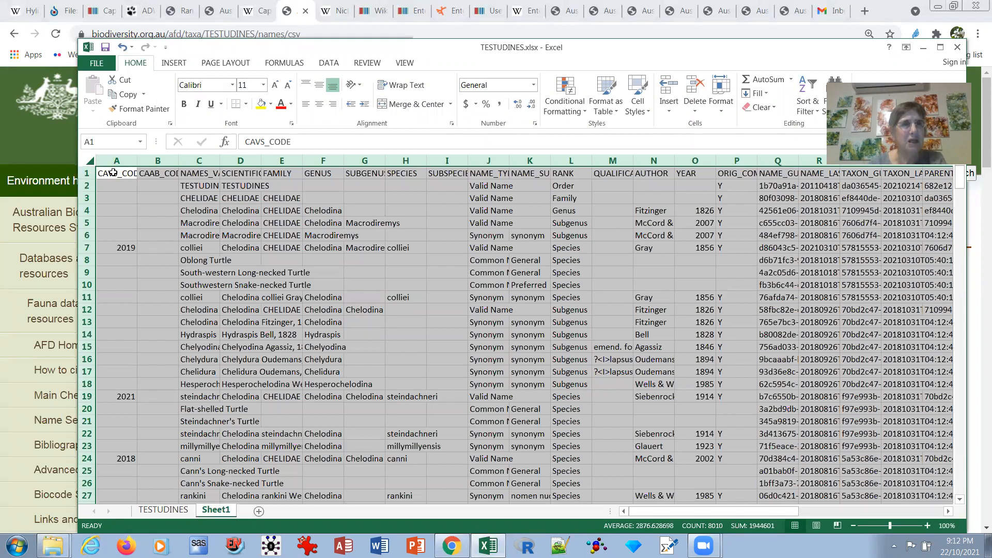
Delete the CAVS and CAAB code columns (A and B) from Sheet1.
{"action": "left_click_drag", "start_coordinate": [117, 163], "coordinate": [158, 162]}
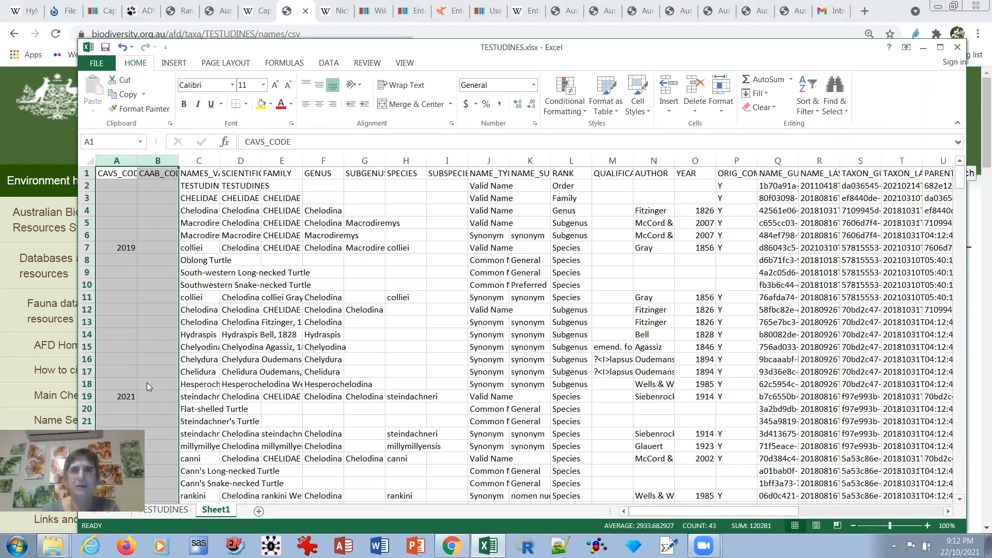
{"action": "left_click", "coordinate": [695, 107]}
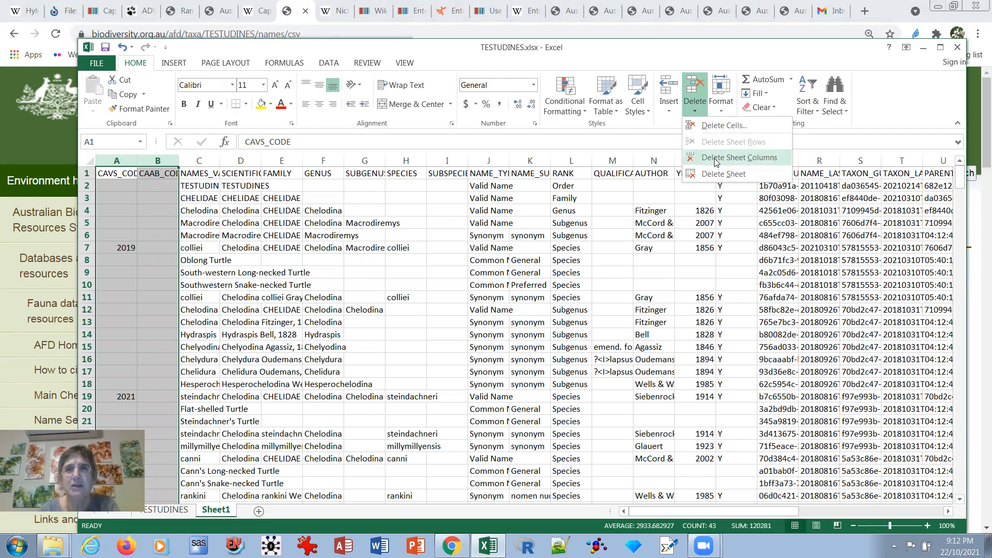
{"action": "left_click", "coordinate": [716, 162]}
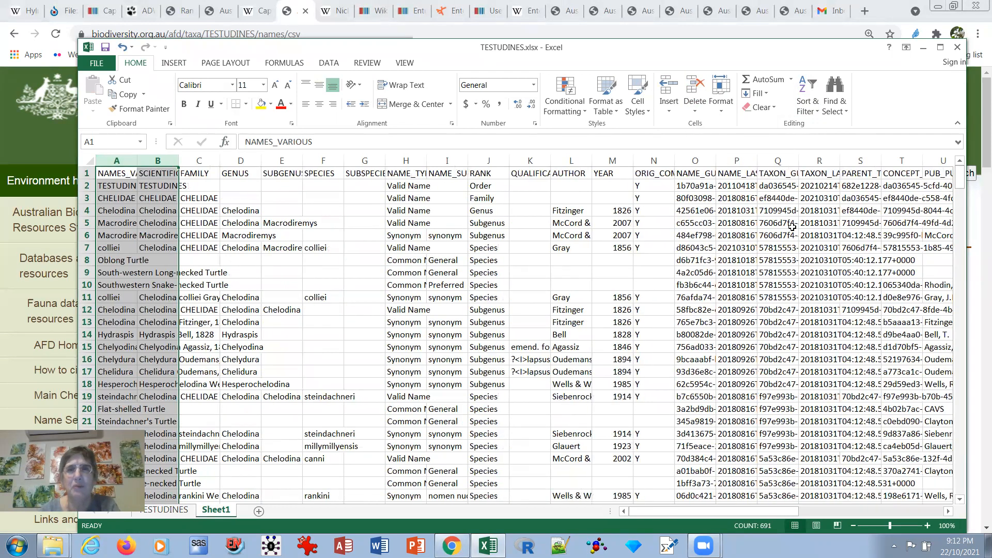
Delete columns O through AN from Sheet1, from NAME_GUID past PARENT_PUBLICATION_GUID, and clear the selection.
{"action": "left_click", "coordinate": [694, 161]}
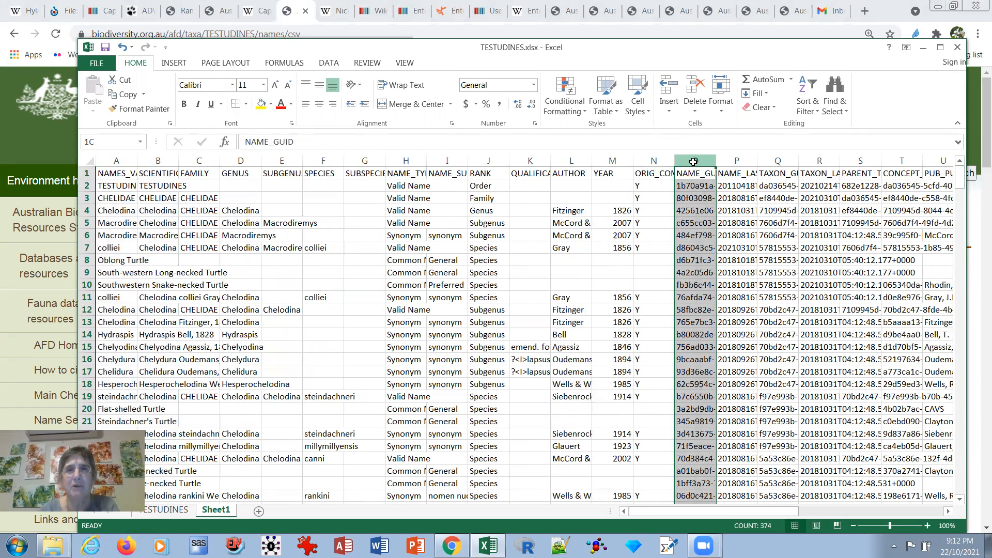
{"action": "left_click_drag", "start_coordinate": [693, 162], "coordinate": [960, 145]}
{"action": "left_click", "coordinate": [959, 144]}
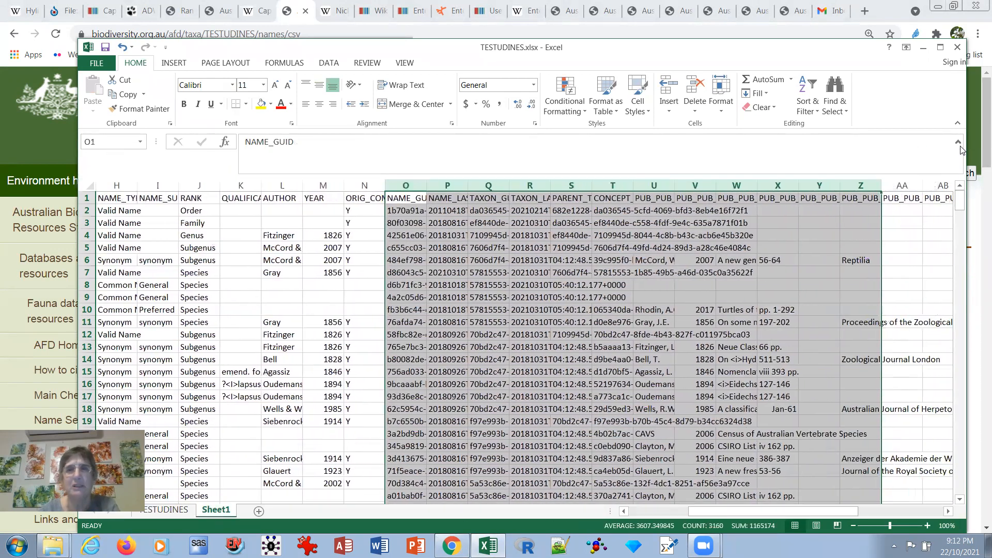
{"action": "left_click", "coordinate": [403, 188]}
{"action": "left_click_drag", "start_coordinate": [402, 187], "coordinate": [957, 186]}
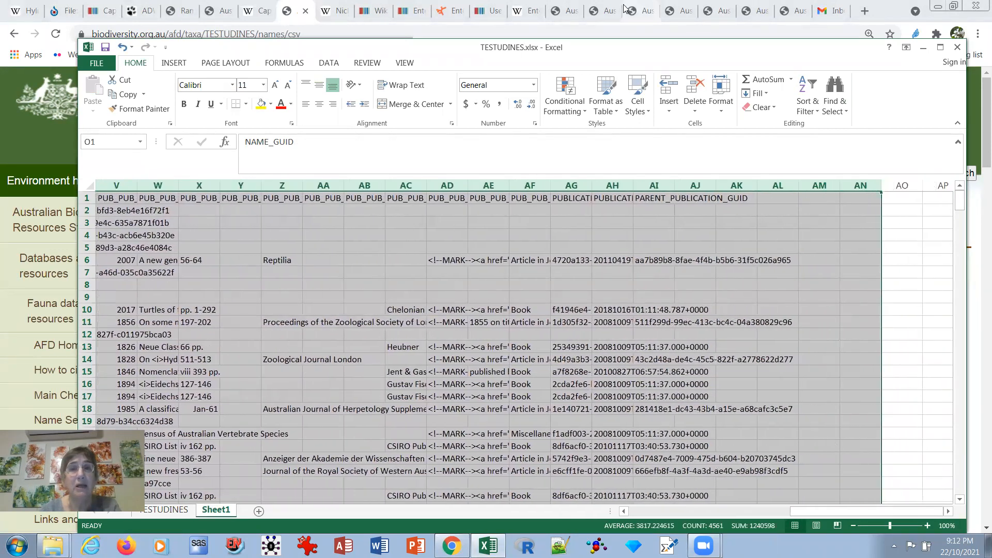
{"action": "left_click", "coordinate": [696, 111]}
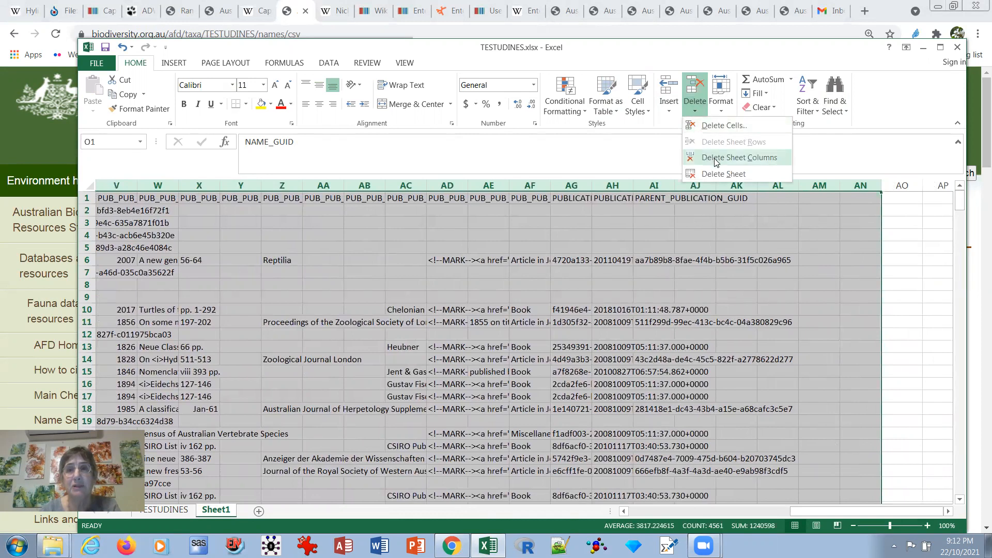
{"action": "left_click", "coordinate": [717, 162]}
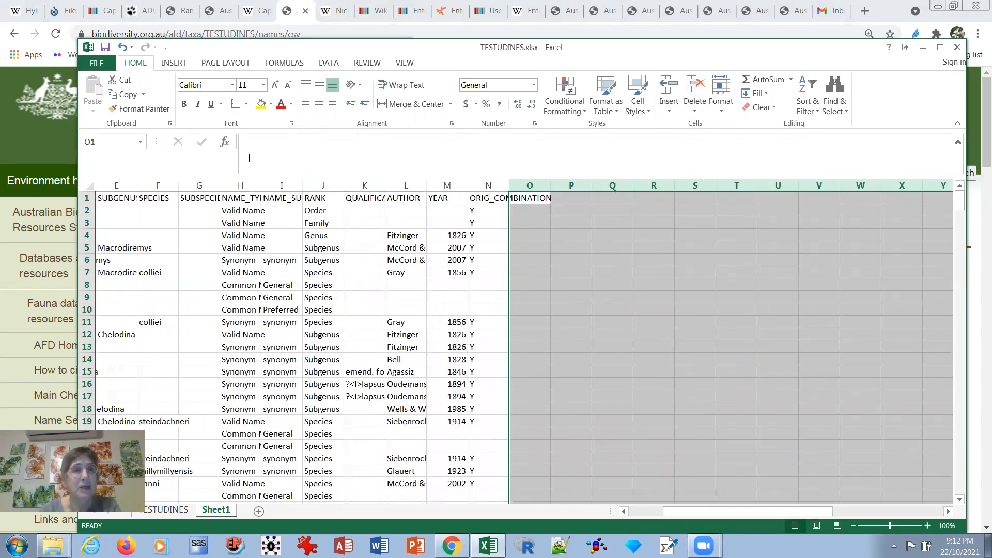
{"action": "left_click", "coordinate": [605, 251]}
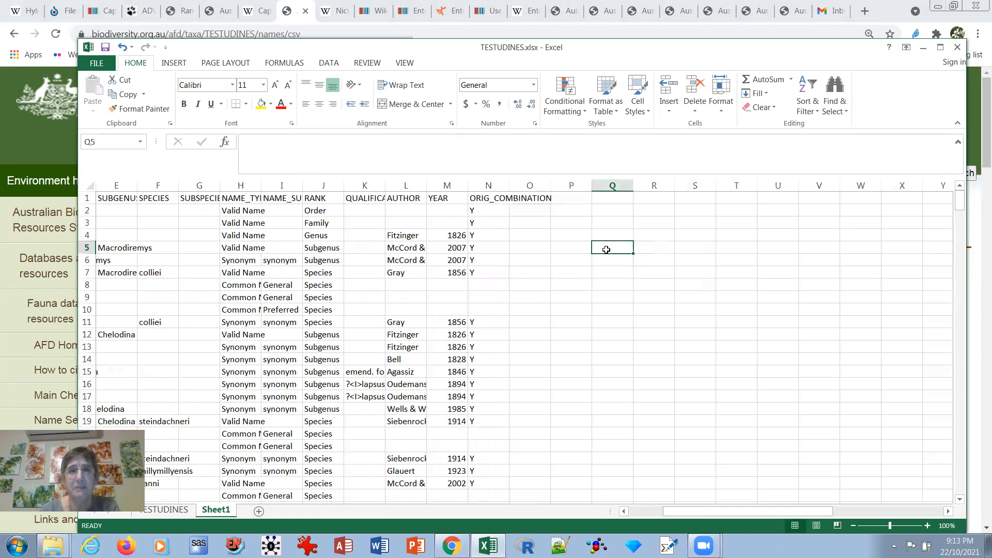
Turn on column filters for the whole of Sheet1.
{"action": "key", "text": "Left"}
{"action": "key", "text": "Left"}
{"action": "key", "text": "Left"}
{"action": "key", "text": "Left"}
{"action": "key", "text": "Left"}
{"action": "key", "text": "Left"}
{"action": "key", "text": "Left"}
{"action": "key", "text": "Left"}
{"action": "key", "text": "Left"}
{"action": "key", "text": "Left"}
{"action": "key", "text": "Left"}
{"action": "key", "text": "Left"}
{"action": "key", "text": "Left"}
{"action": "key", "text": "Left"}
{"action": "key", "text": "Left"}
{"action": "key", "text": "Left"}
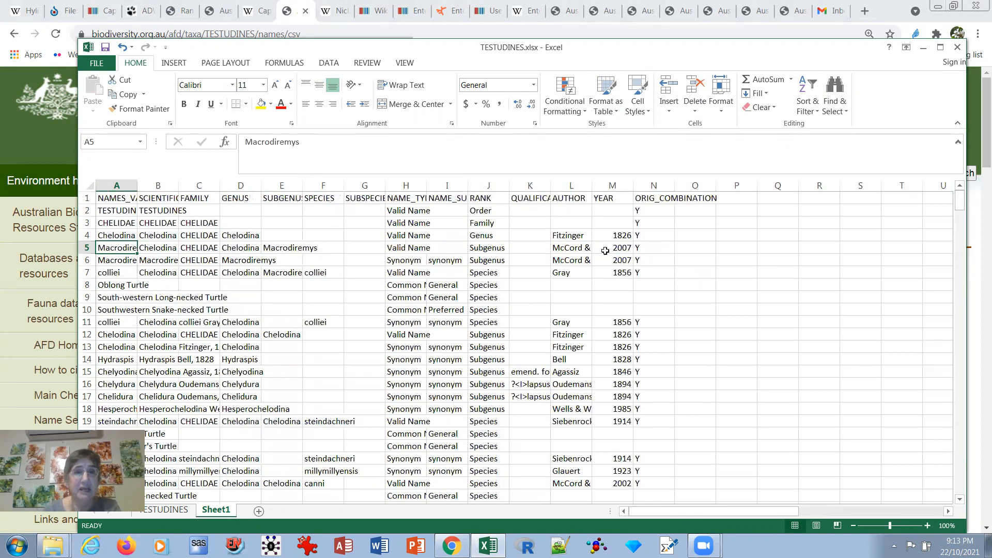
{"action": "left_click", "coordinate": [86, 186]}
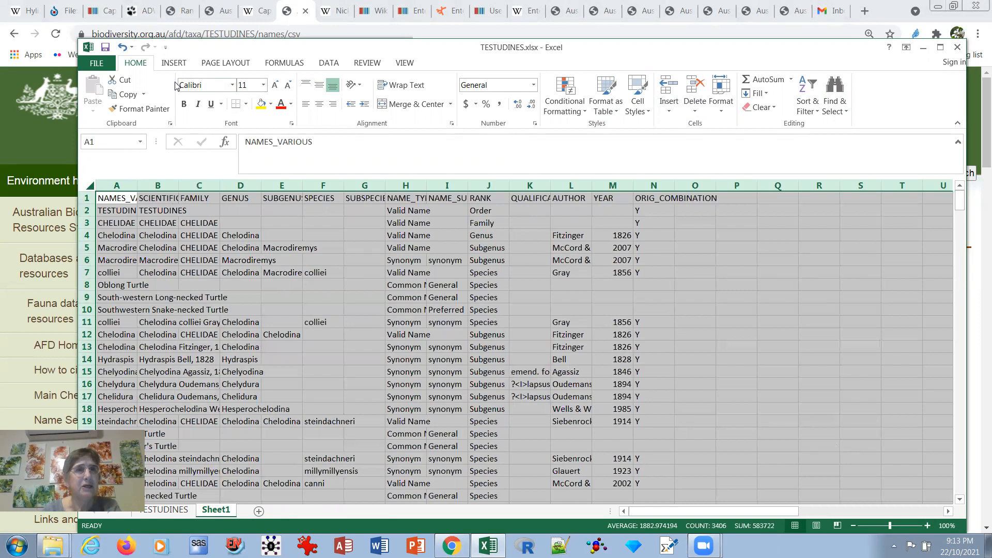
{"action": "left_click", "coordinate": [329, 63]}
{"action": "left_click", "coordinate": [402, 102]}
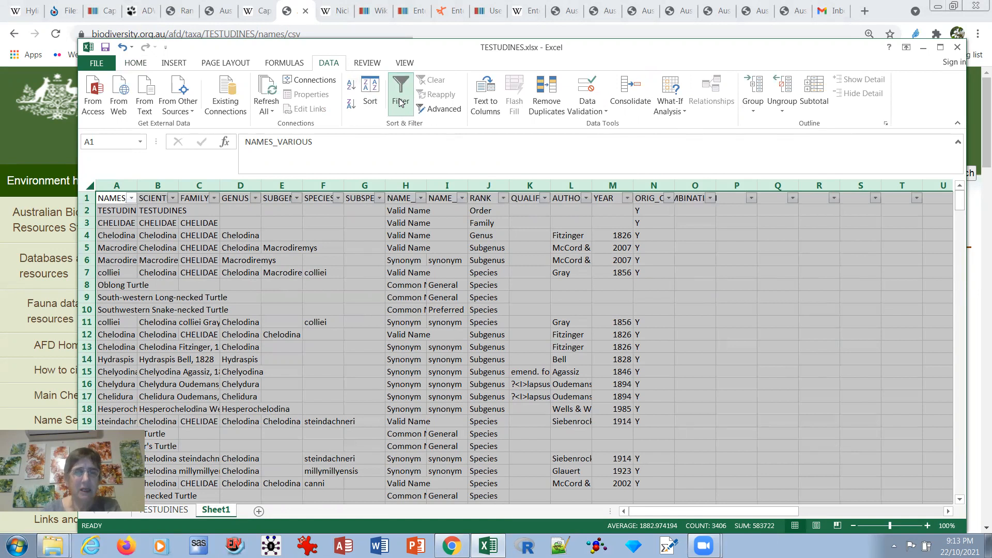
Filter the NAME_TYPE column to show only Common Name, Generic Combination and Synonym rows.
{"action": "left_click", "coordinate": [421, 199]}
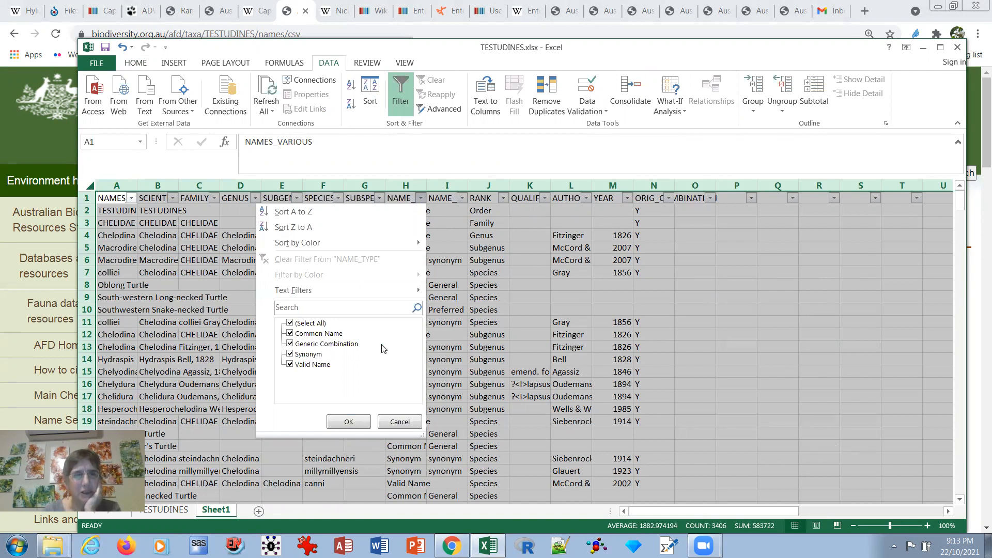
{"action": "left_click", "coordinate": [290, 324]}
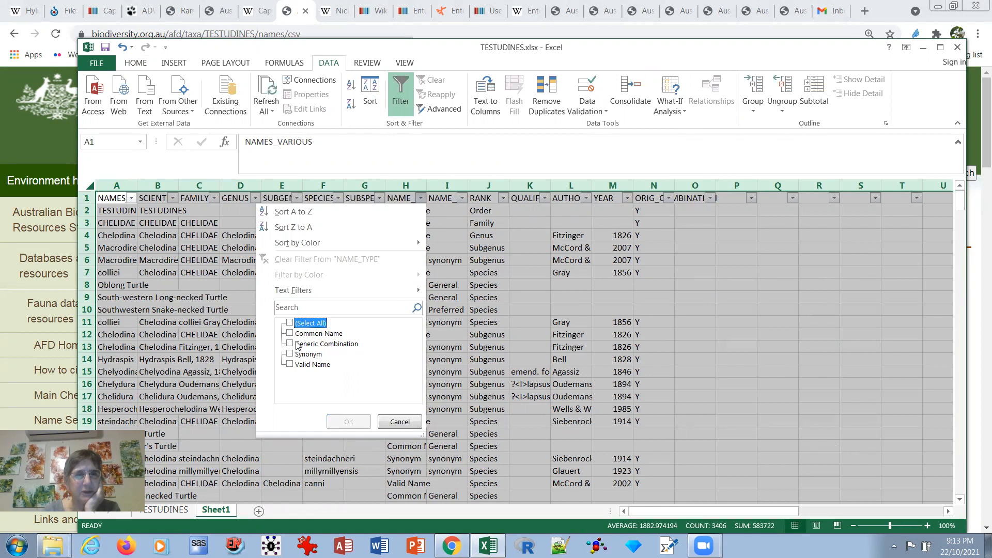
{"action": "left_click", "coordinate": [290, 335]}
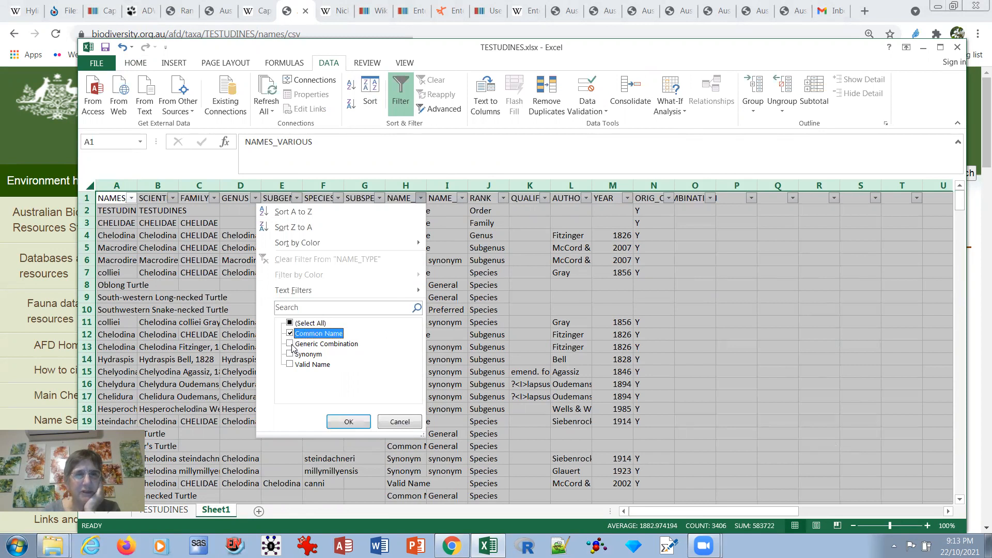
{"action": "left_click", "coordinate": [291, 344]}
{"action": "left_click", "coordinate": [290, 355]}
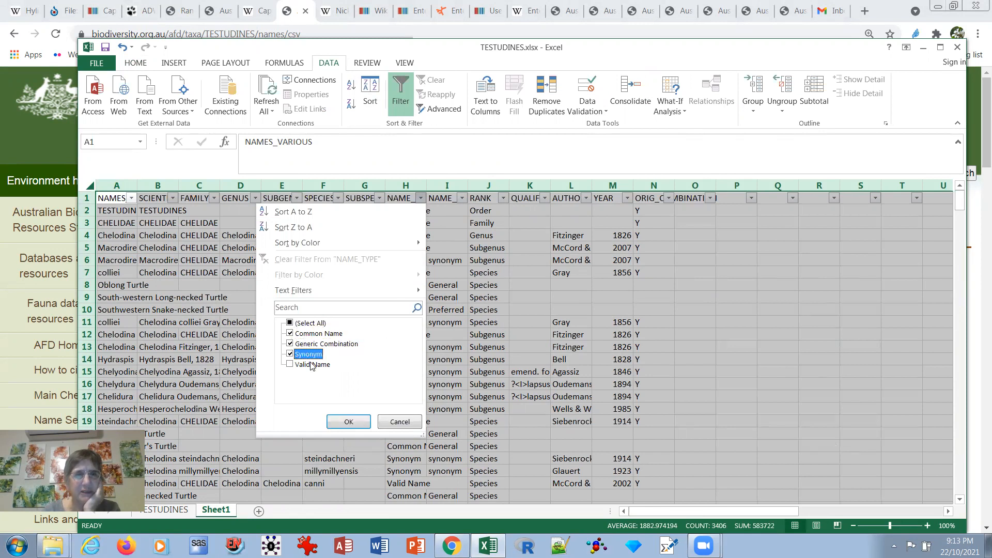
{"action": "left_click", "coordinate": [352, 422]}
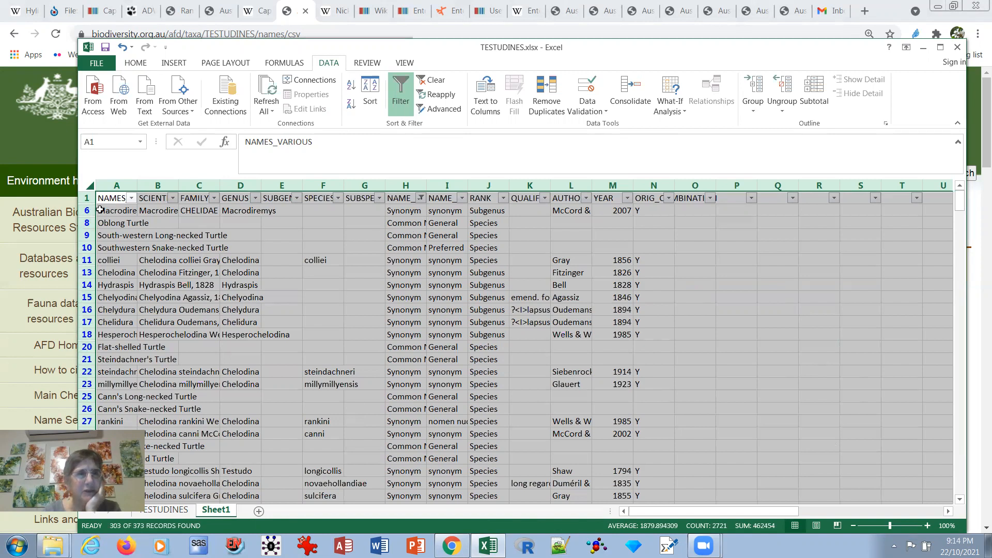
Delete all the filtered non-valid name rows below the header, from row 6 to row 374.
{"action": "left_click_drag", "start_coordinate": [87, 210], "coordinate": [83, 394]}
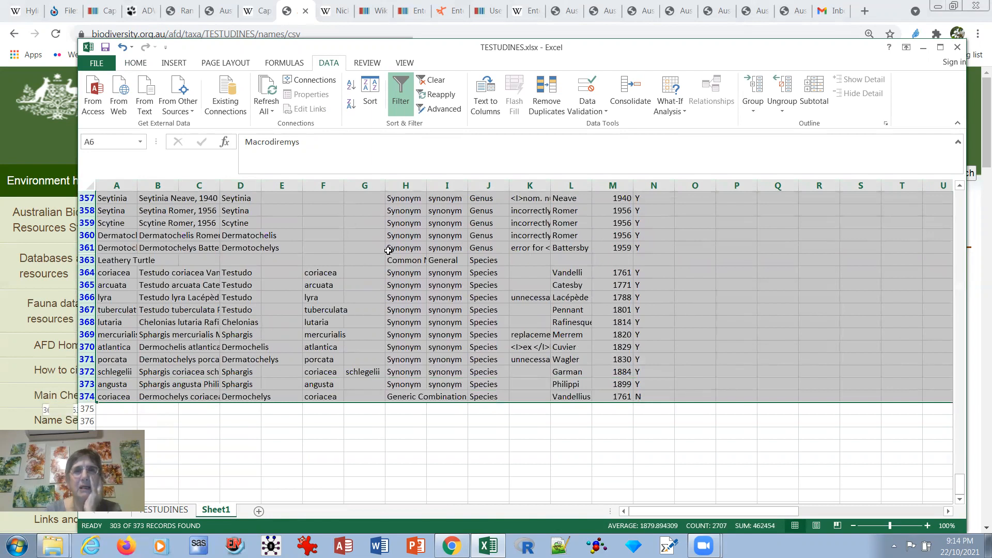
{"action": "left_click", "coordinate": [135, 63]}
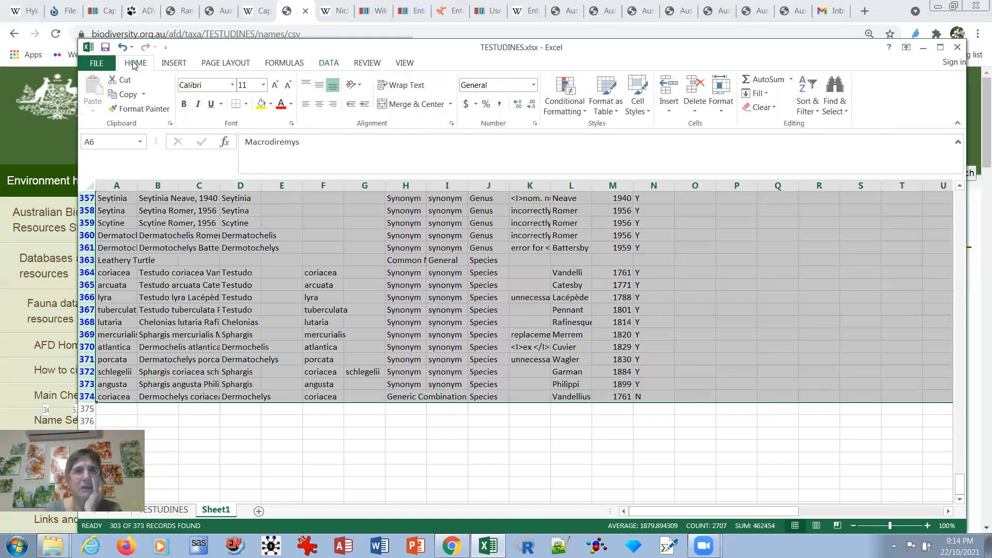
{"action": "left_click", "coordinate": [695, 109]}
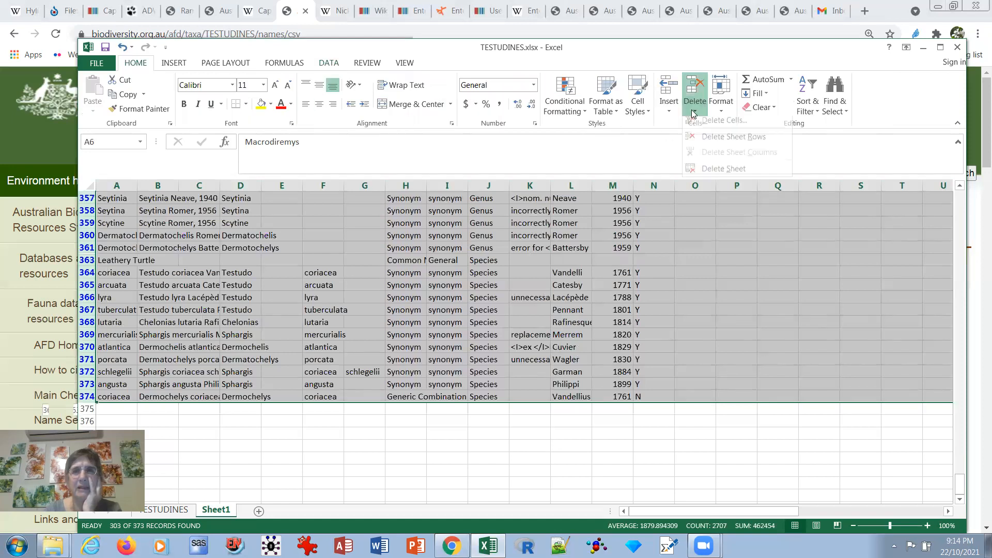
{"action": "left_click", "coordinate": [697, 143]}
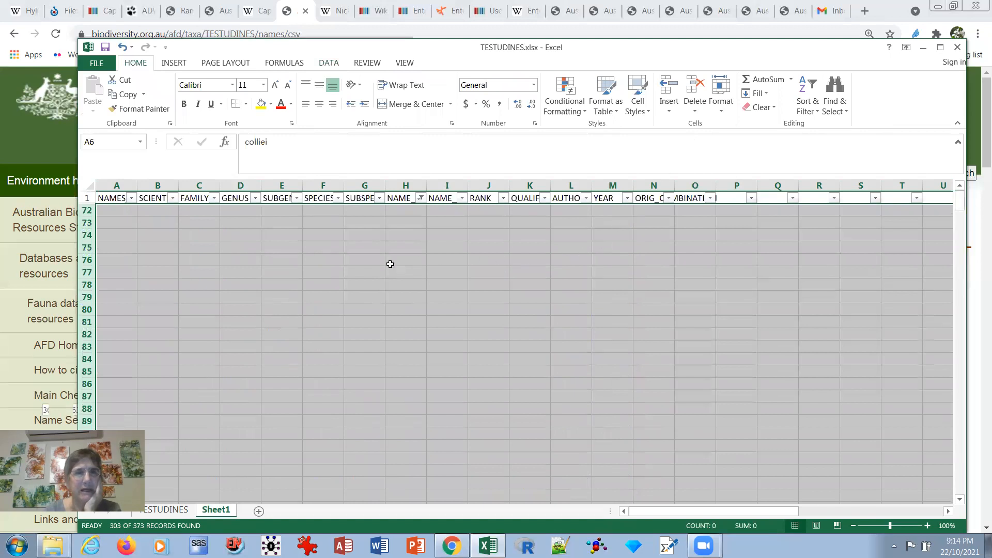
Reset the NAME_TYPE filter to select all, showing the Valid Name rows again.
{"action": "left_click", "coordinate": [421, 199]}
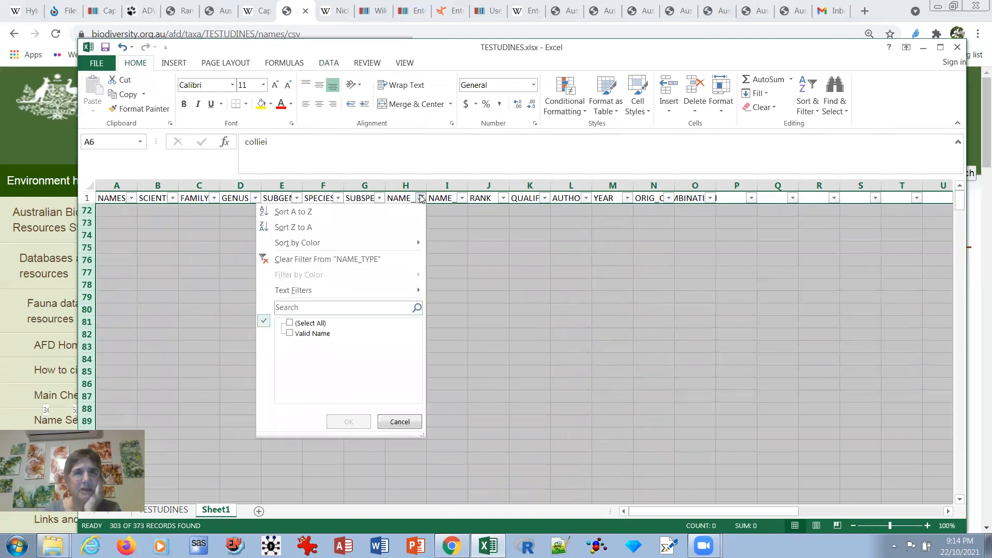
{"action": "left_click", "coordinate": [287, 323]}
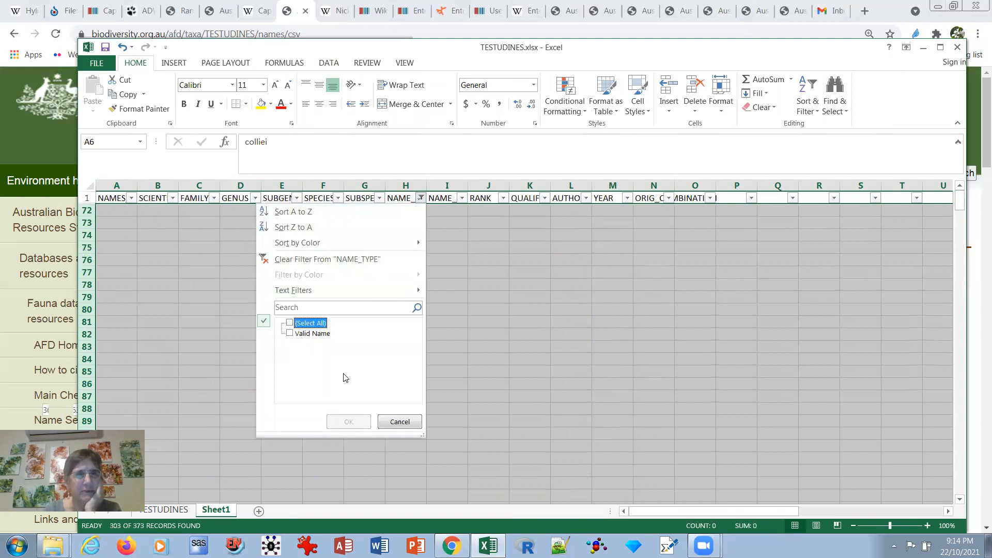
{"action": "left_click", "coordinate": [288, 323]}
{"action": "left_click", "coordinate": [348, 421]}
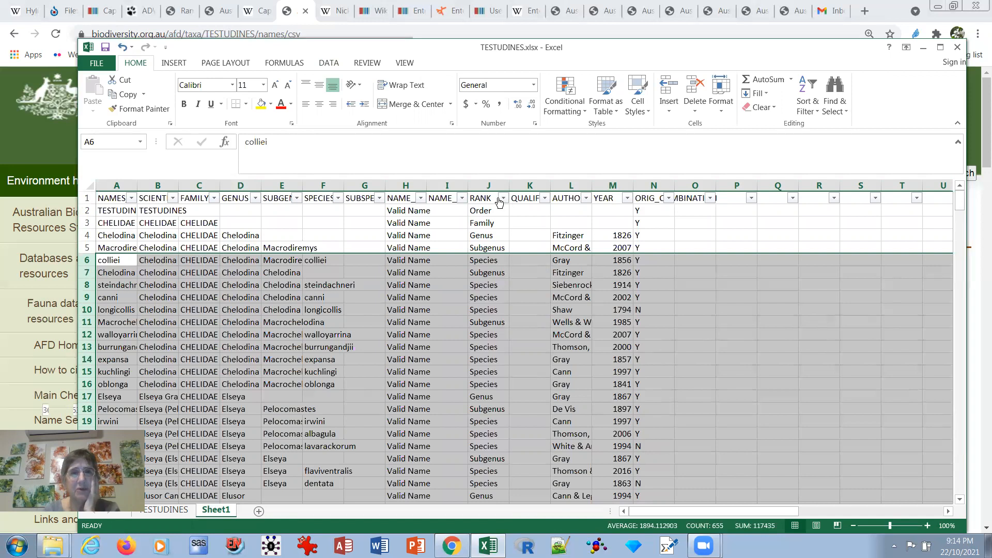
Filter the RANK column to show only Family, Order, Subgenus and Subspecies rows.
{"action": "left_click", "coordinate": [503, 199]}
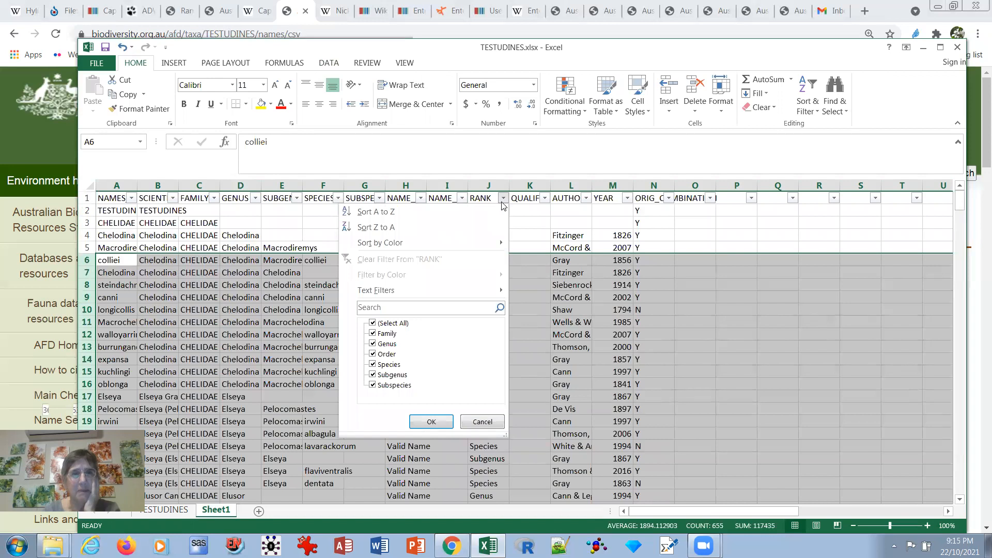
{"action": "left_click", "coordinate": [372, 324]}
{"action": "left_click", "coordinate": [373, 334]}
{"action": "left_click", "coordinate": [372, 354]}
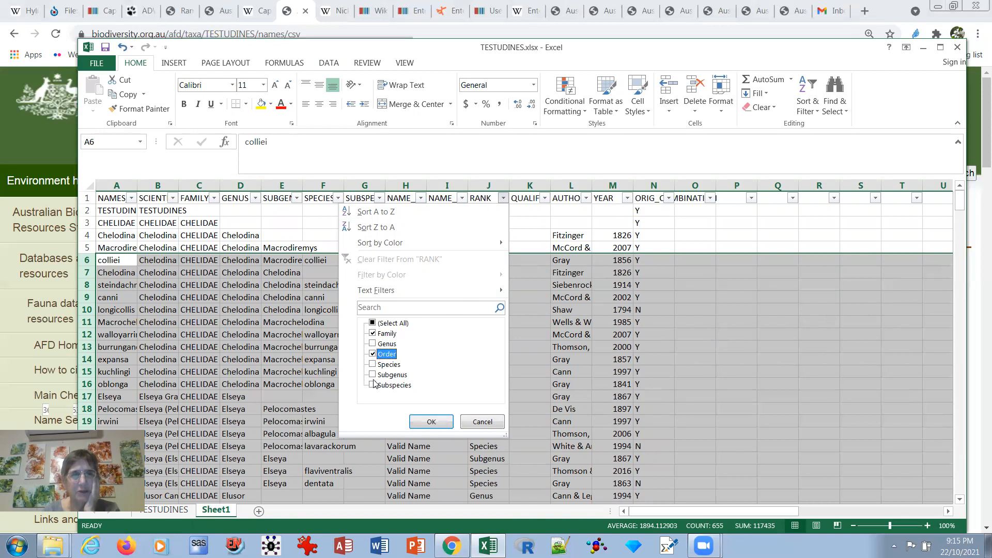
{"action": "left_click", "coordinate": [372, 376]}
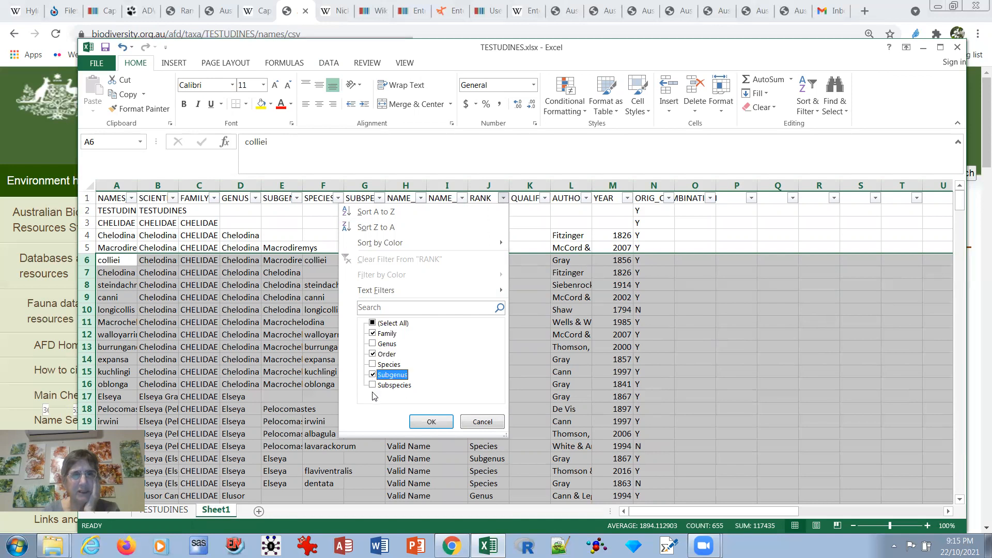
{"action": "left_click", "coordinate": [373, 386]}
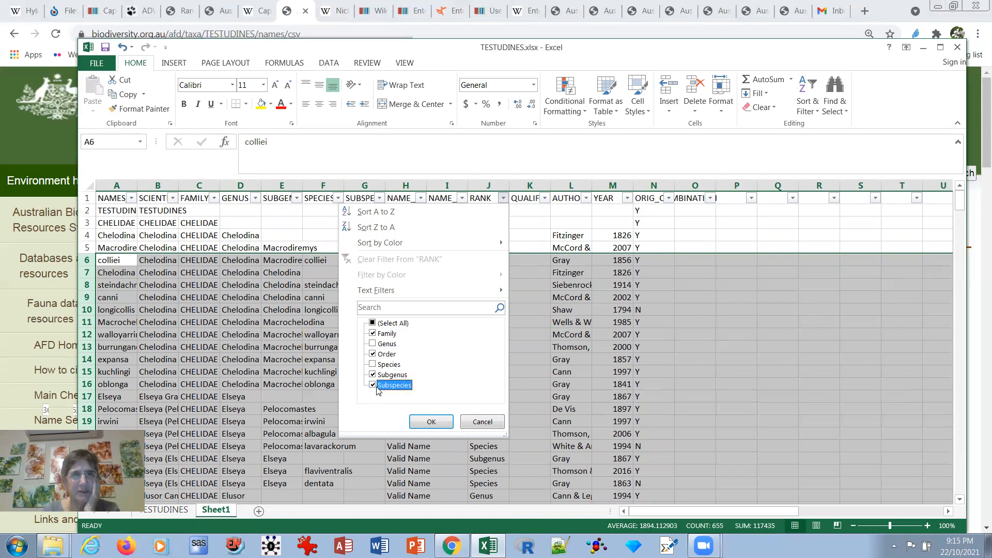
{"action": "left_click", "coordinate": [431, 422]}
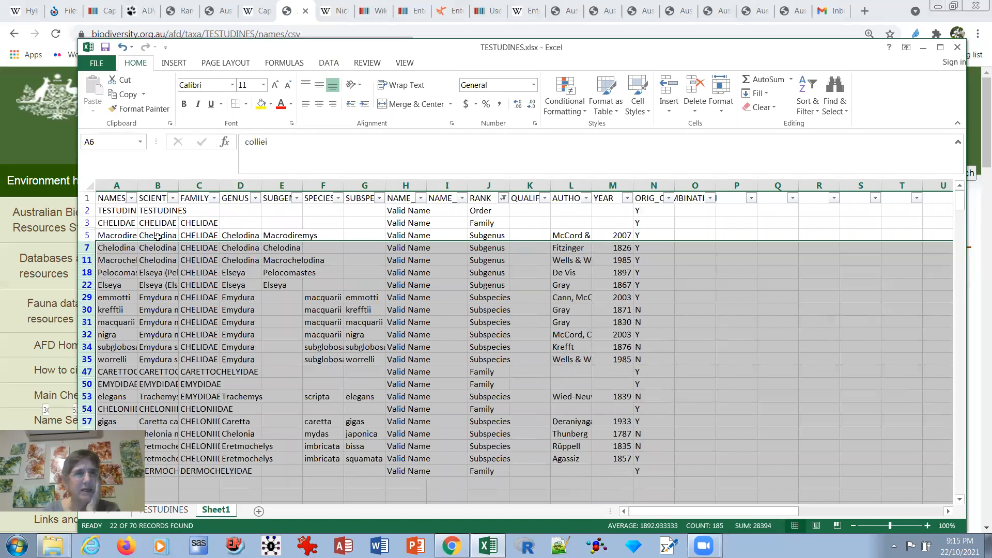
Delete all the filtered Order, Family, Subgenus and Subspecies rows below the header.
{"action": "left_click_drag", "start_coordinate": [90, 209], "coordinate": [150, 468]}
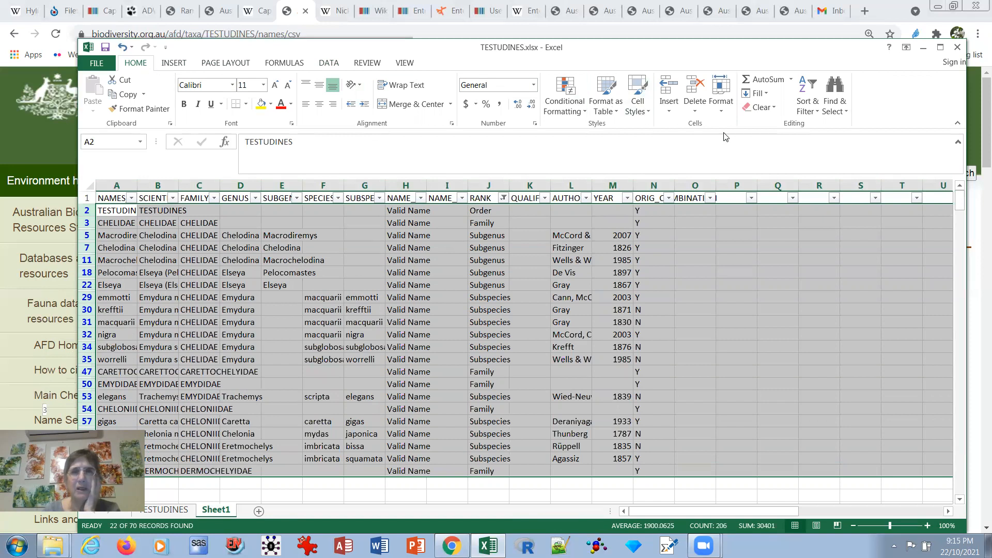
{"action": "left_click", "coordinate": [698, 110]}
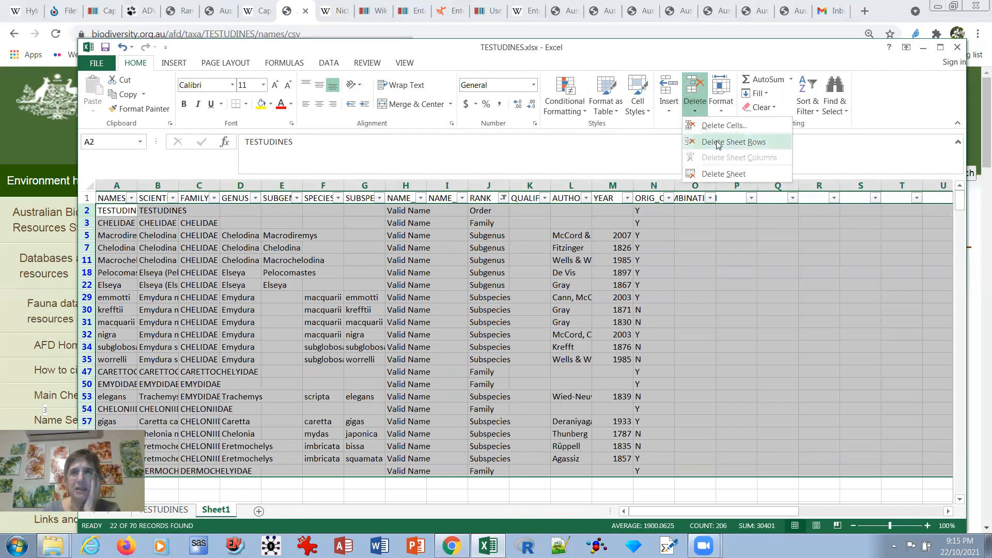
{"action": "left_click", "coordinate": [717, 136]}
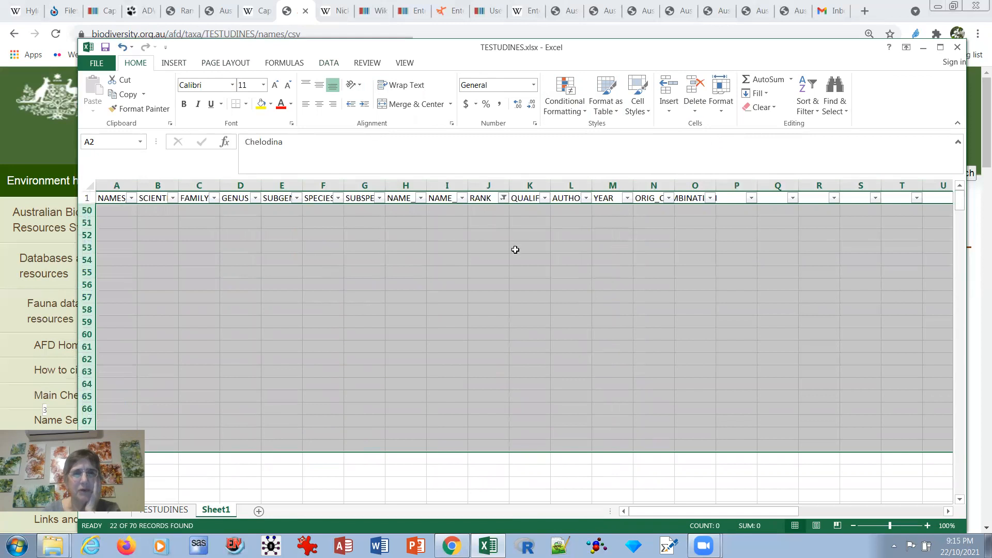
Reset the RANK filter to select all, showing every remaining Genus and Species row.
{"action": "left_click", "coordinate": [503, 198]}
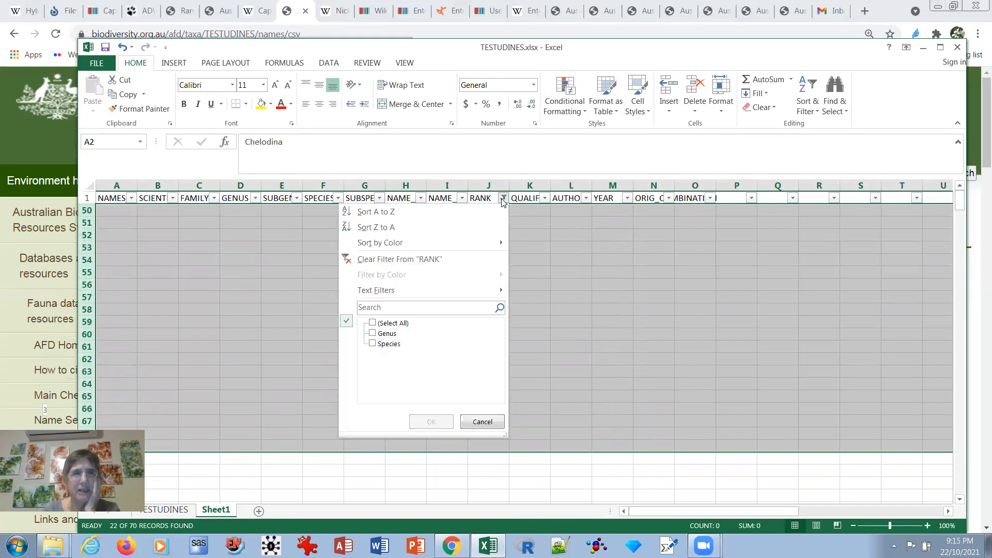
{"action": "left_click", "coordinate": [372, 323]}
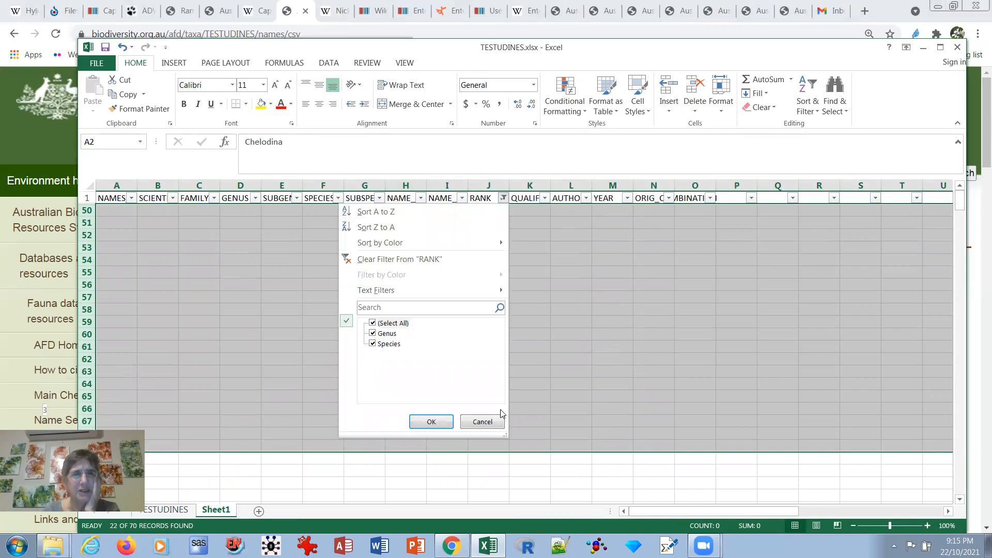
{"action": "left_click", "coordinate": [439, 425]}
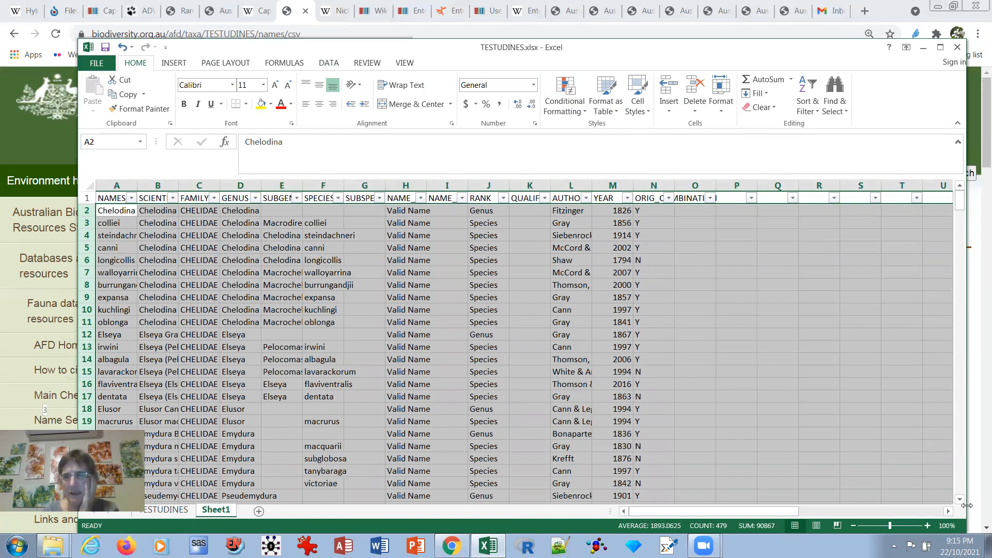
{"action": "left_click", "coordinate": [959, 500]}
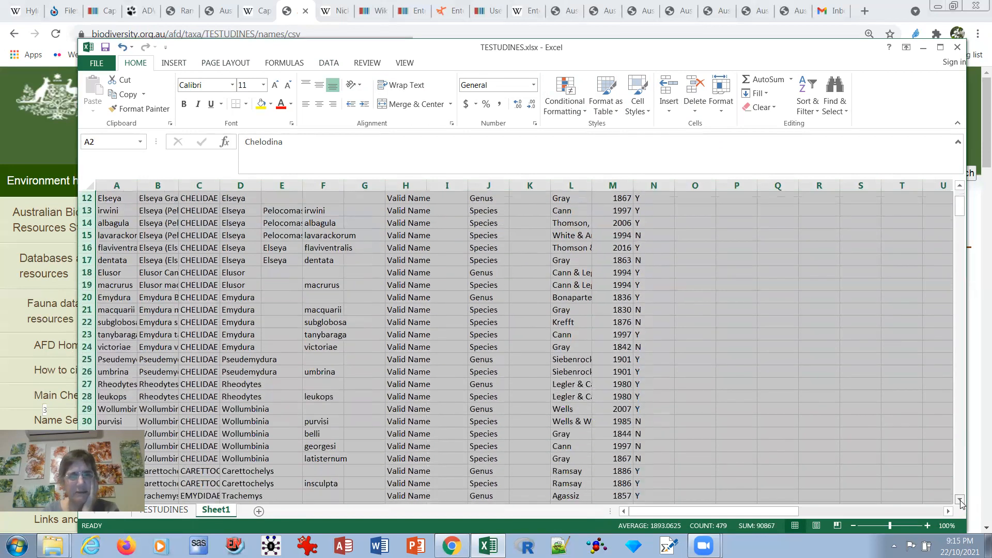
{"action": "left_click_drag", "start_coordinate": [959, 500], "coordinate": [960, 499]}
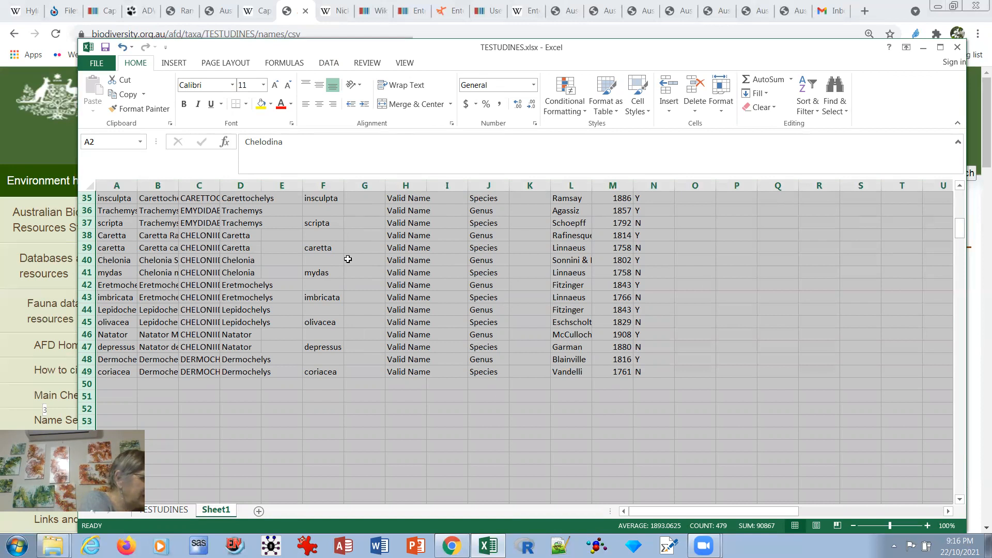
Save the trimmed TESTUDINES.xlsx workbook and close it.
{"action": "left_click", "coordinate": [94, 66]}
{"action": "left_click", "coordinate": [100, 158]}
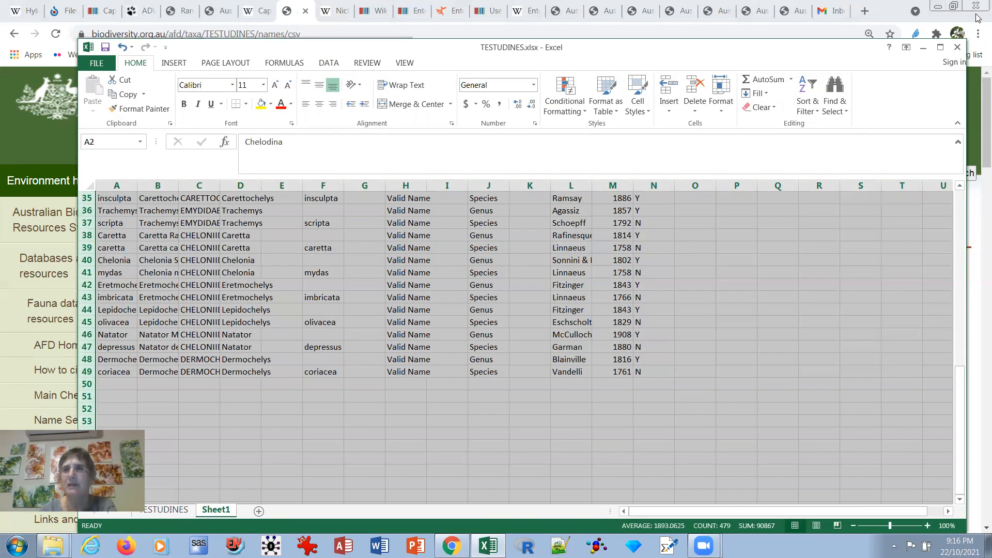
{"action": "left_click", "coordinate": [957, 47]}
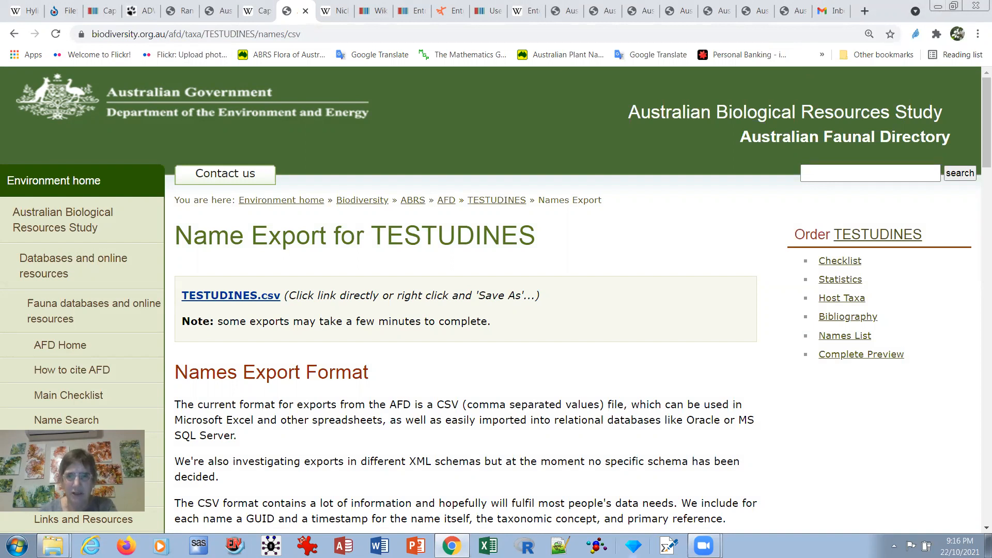
Start OpenRefine and close the surplus browser pages about the Cape Melville tree frog.
{"action": "left_click", "coordinate": [633, 546]}
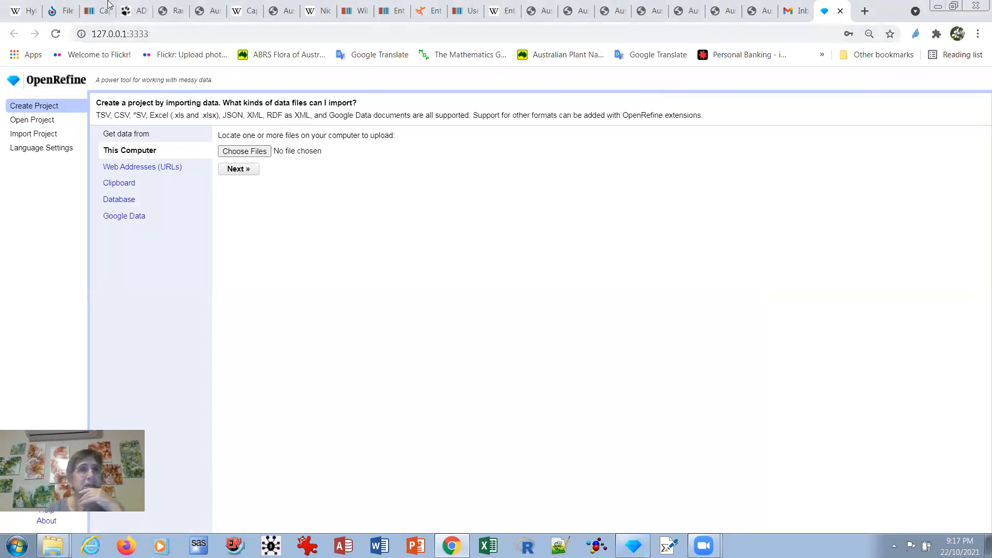
{"action": "left_click", "coordinate": [135, 11]}
{"action": "left_click", "coordinate": [145, 11]}
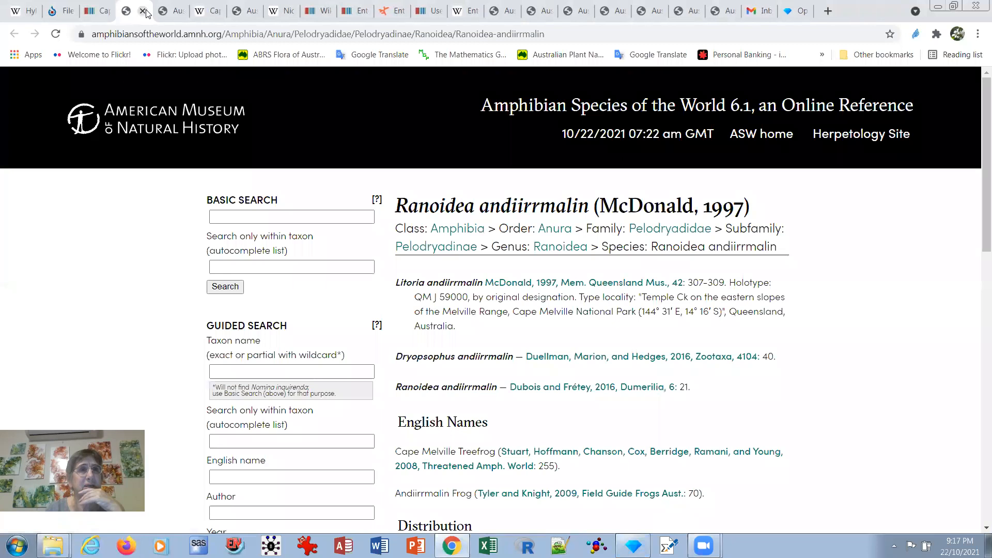
{"action": "left_click", "coordinate": [145, 11]}
{"action": "left_click", "coordinate": [144, 11]}
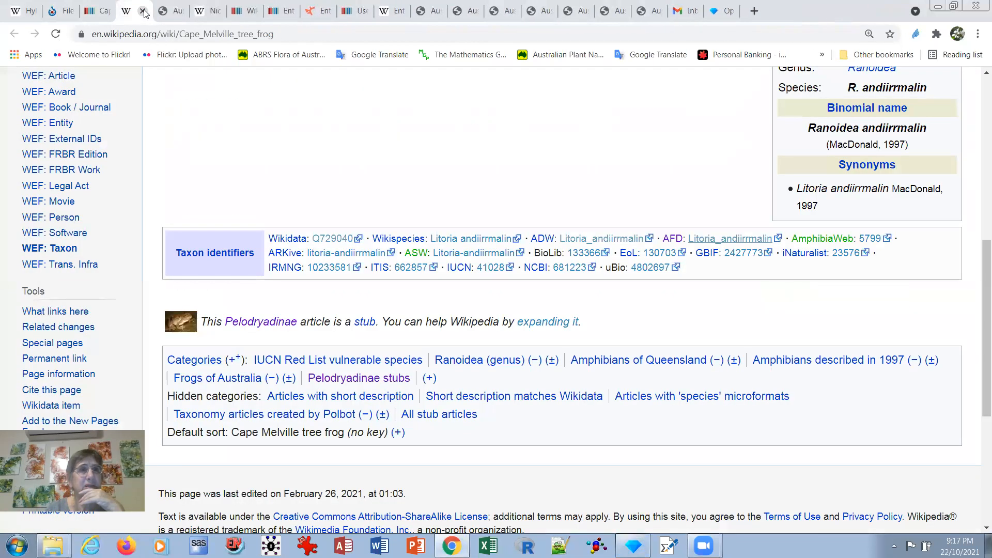
{"action": "left_click", "coordinate": [145, 11]}
{"action": "left_click", "coordinate": [144, 11]}
{"action": "left_click", "coordinate": [145, 11]}
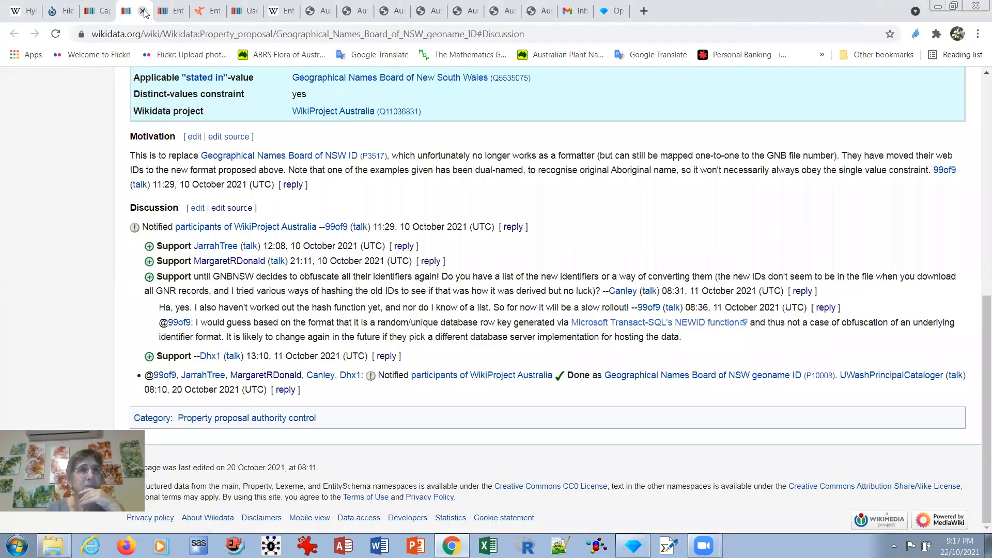
Close the extra Australian Faunal Directory pages on frogs and publications, and return to the OpenRefine project creation page.
{"action": "left_click", "coordinate": [532, 11]}
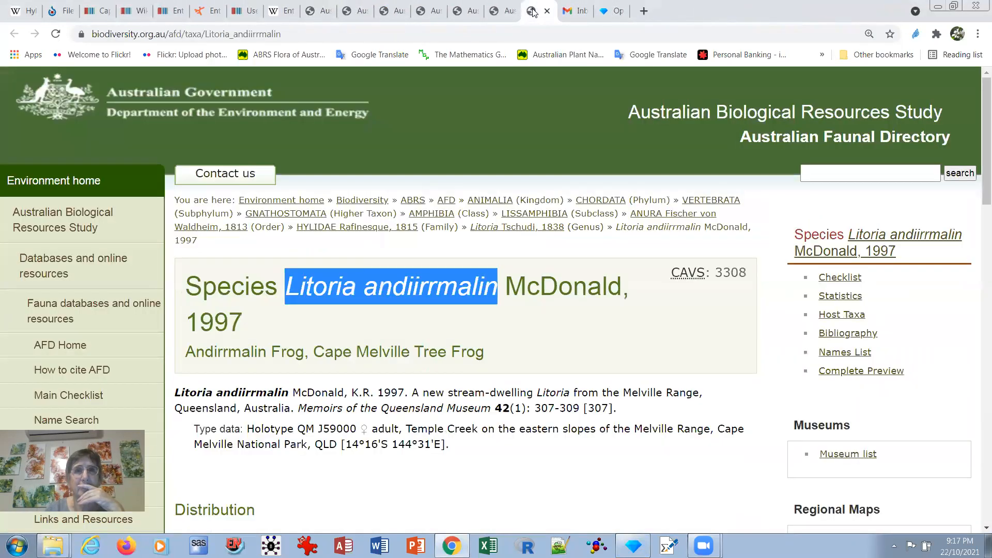
{"action": "left_click", "coordinate": [547, 11]}
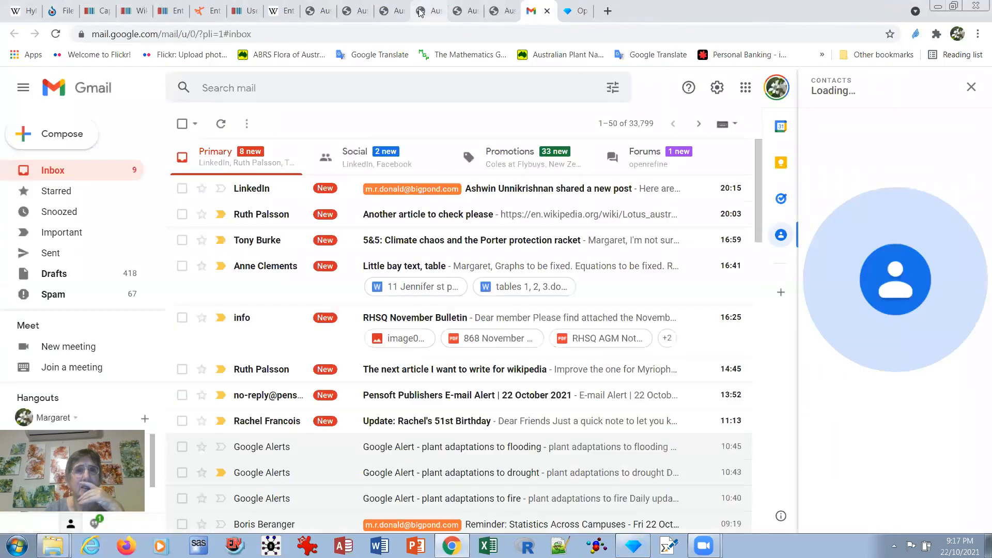
{"action": "left_click", "coordinate": [361, 12]}
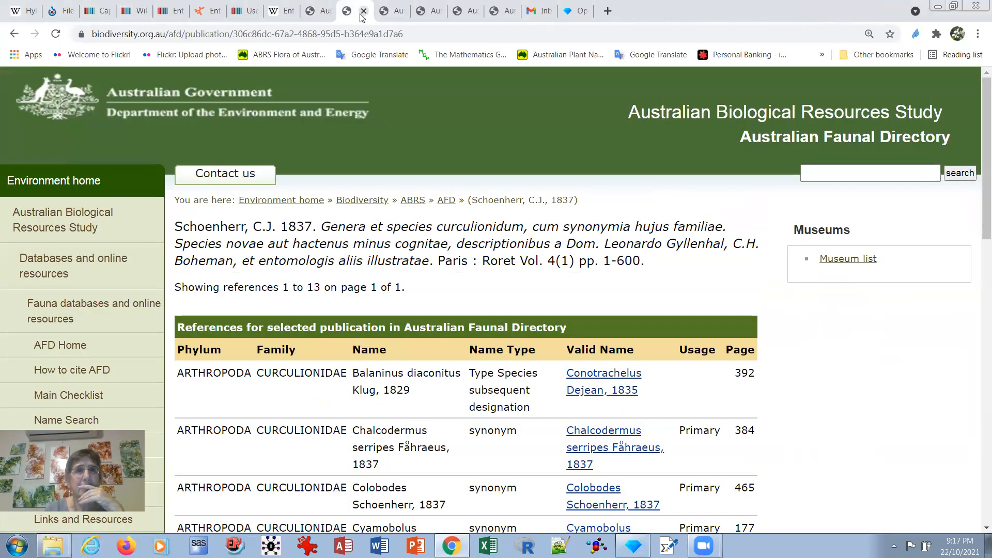
{"action": "left_click", "coordinate": [364, 12]}
{"action": "left_click", "coordinate": [364, 11]}
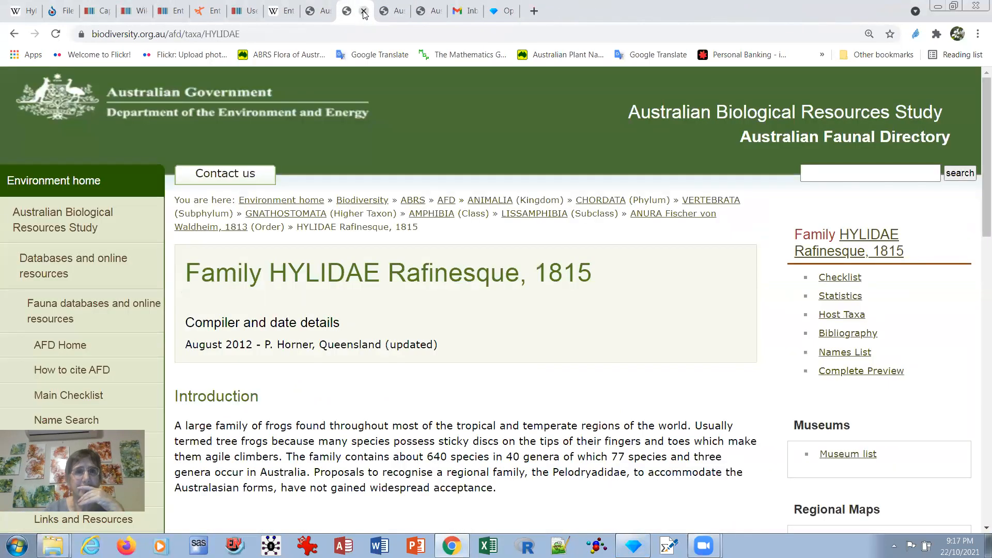
{"action": "left_click", "coordinate": [364, 12]}
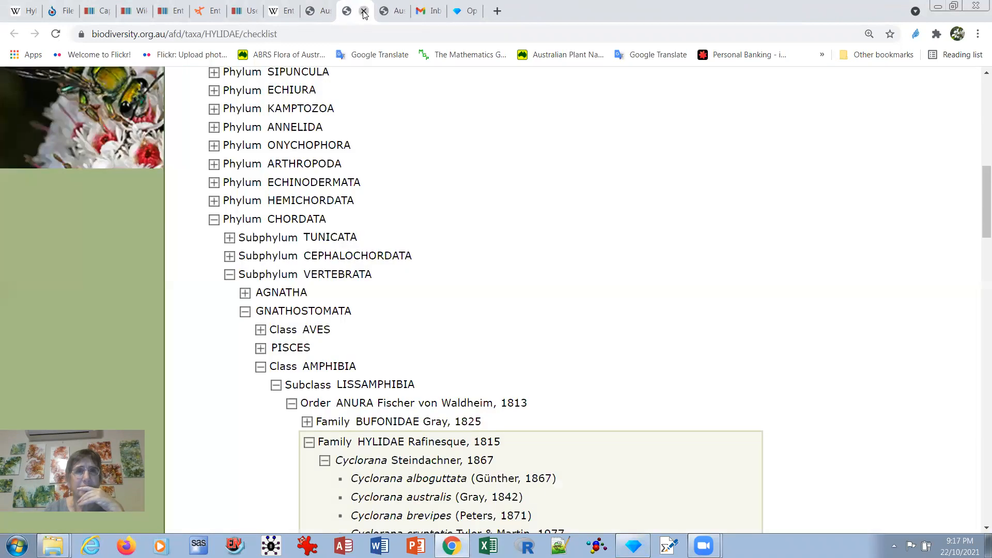
{"action": "left_click", "coordinate": [363, 12]}
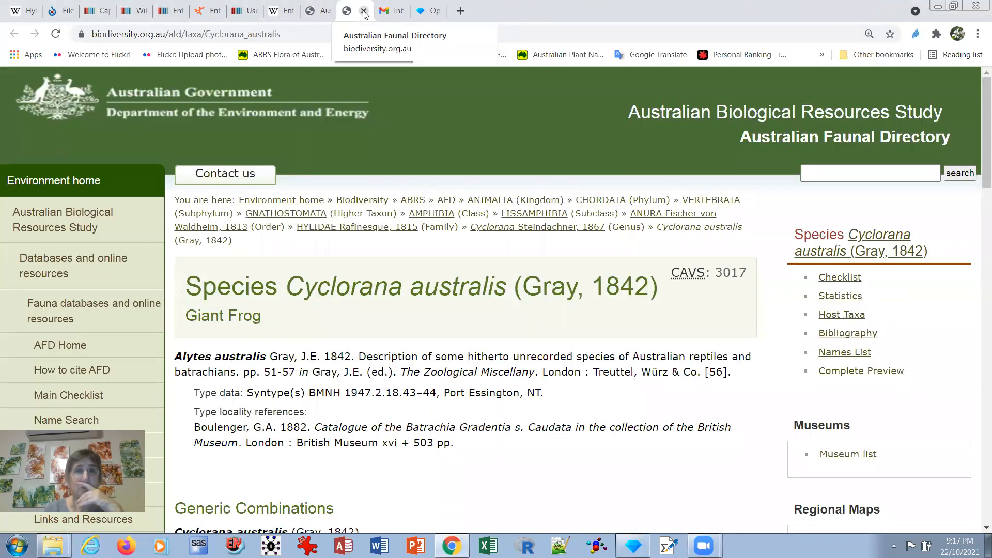
{"action": "left_click", "coordinate": [363, 11]}
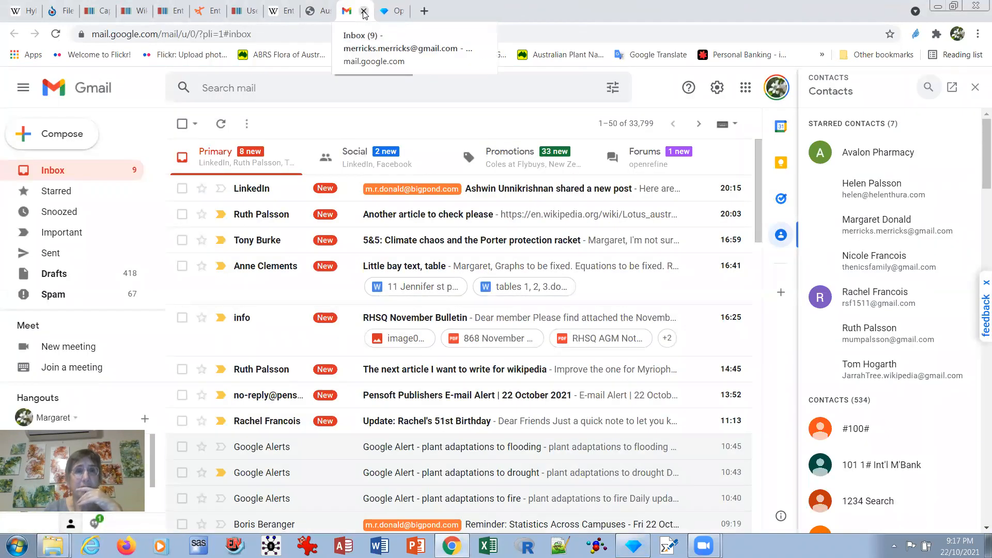
{"action": "left_click", "coordinate": [388, 11]}
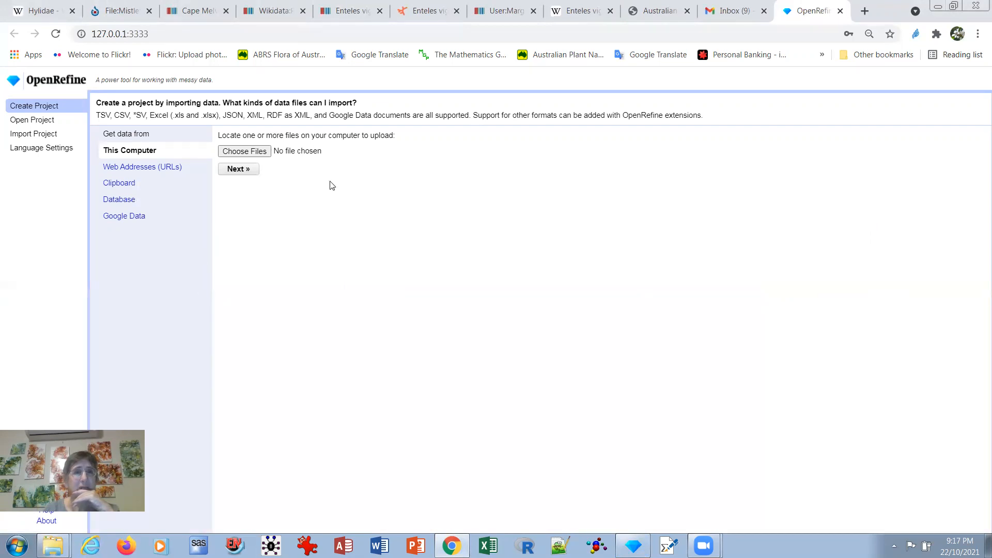
Choose TESTUDINES.xlsx from the Downloads folder as the source file and proceed to the parsing options.
{"action": "left_click", "coordinate": [257, 151]}
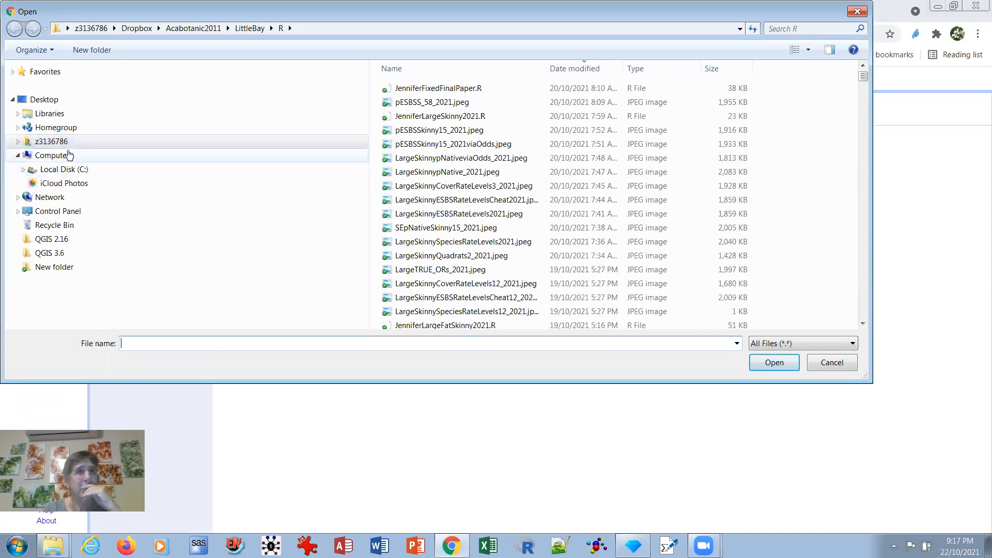
{"action": "left_click", "coordinate": [41, 143]}
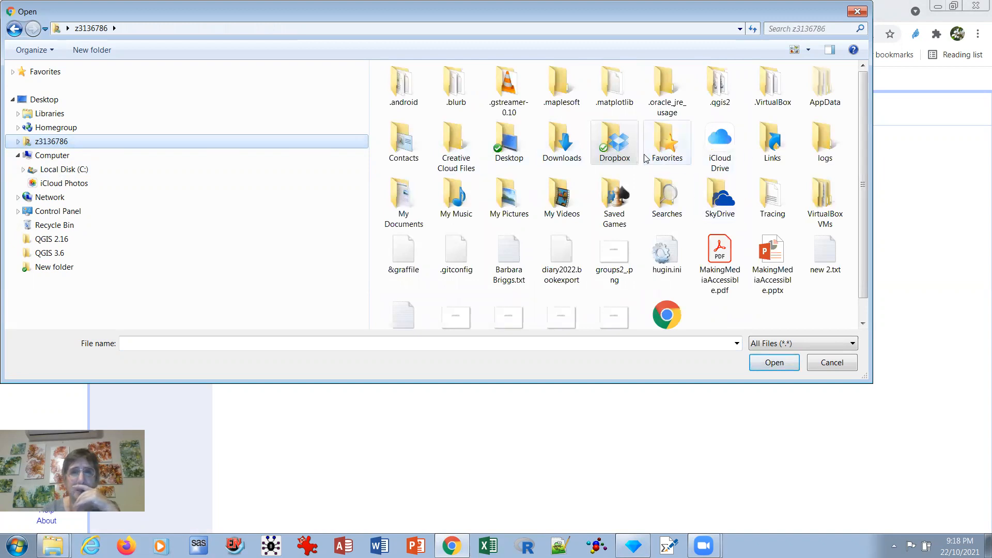
{"action": "double_click", "coordinate": [567, 156]}
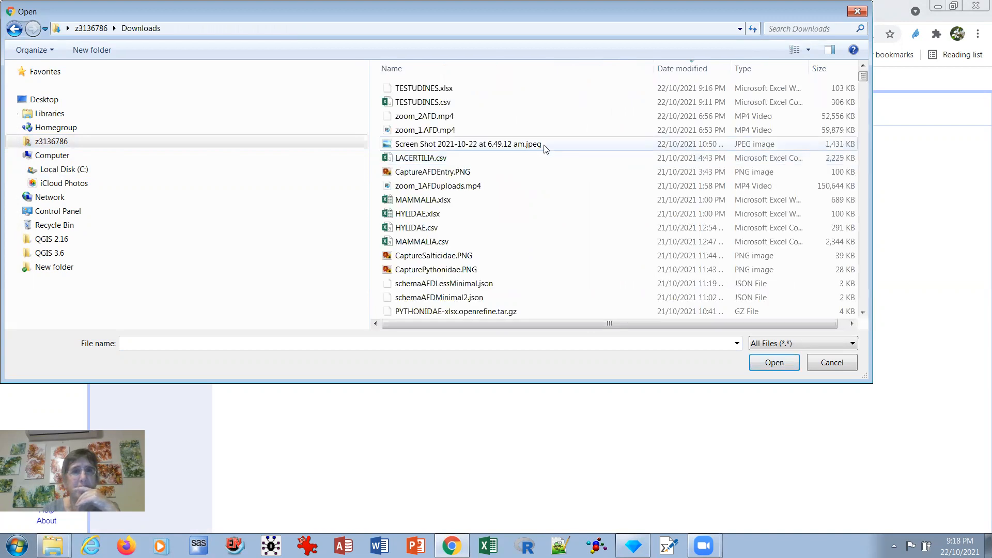
{"action": "left_click", "coordinate": [419, 89]}
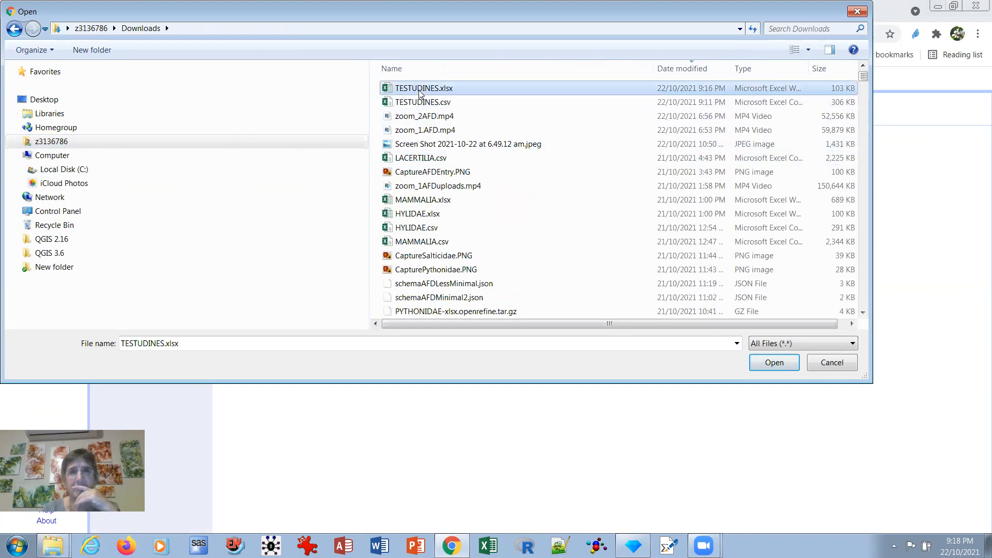
{"action": "left_click", "coordinate": [772, 368]}
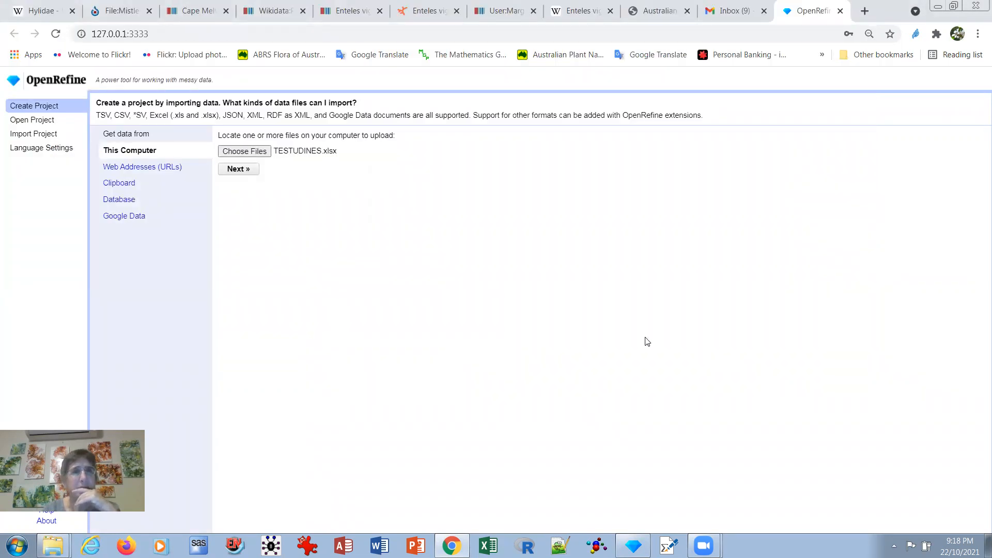
{"action": "left_click", "coordinate": [239, 169]}
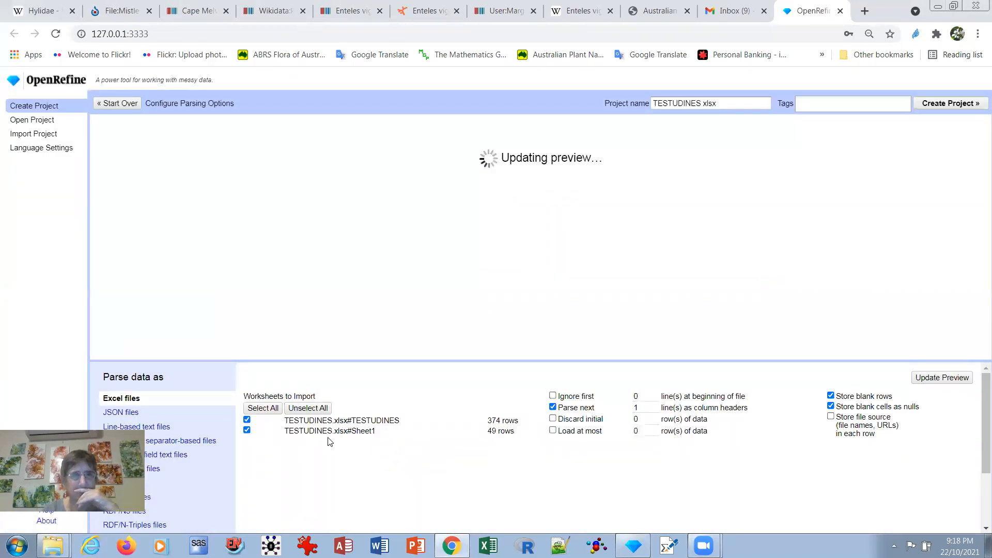
Create the project from Sheet1 only, without storing blank rows, and show 50 rows at a time.
{"action": "left_click", "coordinate": [247, 420]}
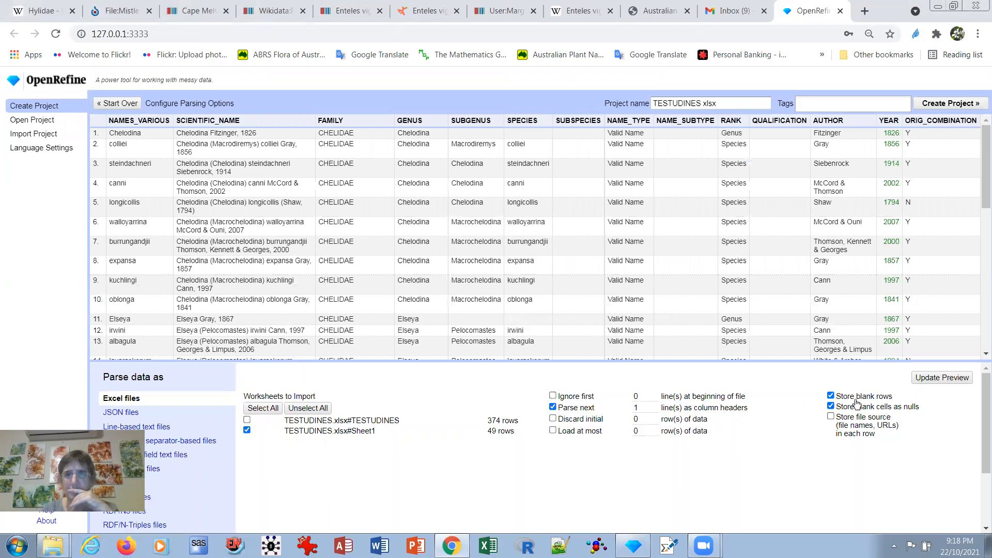
{"action": "left_click", "coordinate": [831, 396]}
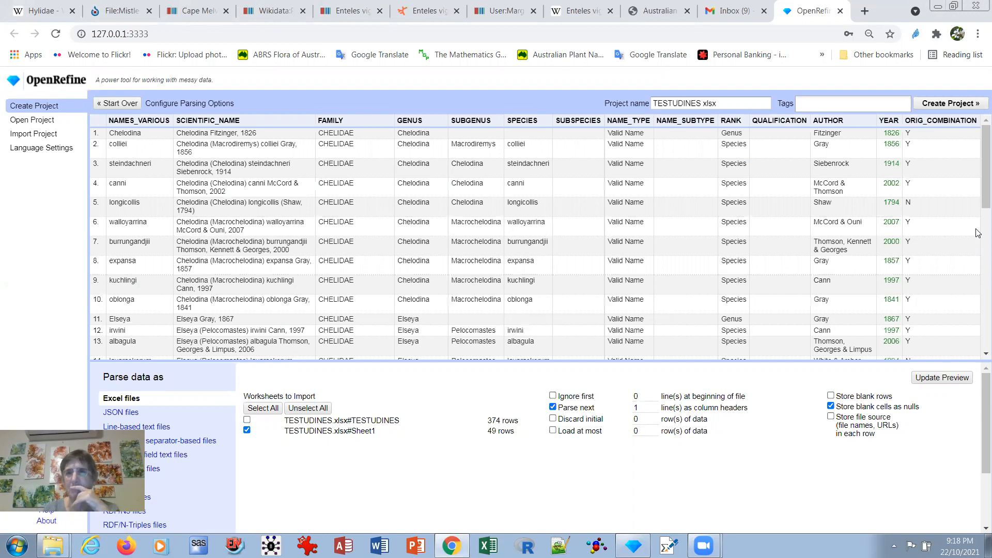
{"action": "left_click", "coordinate": [939, 105]}
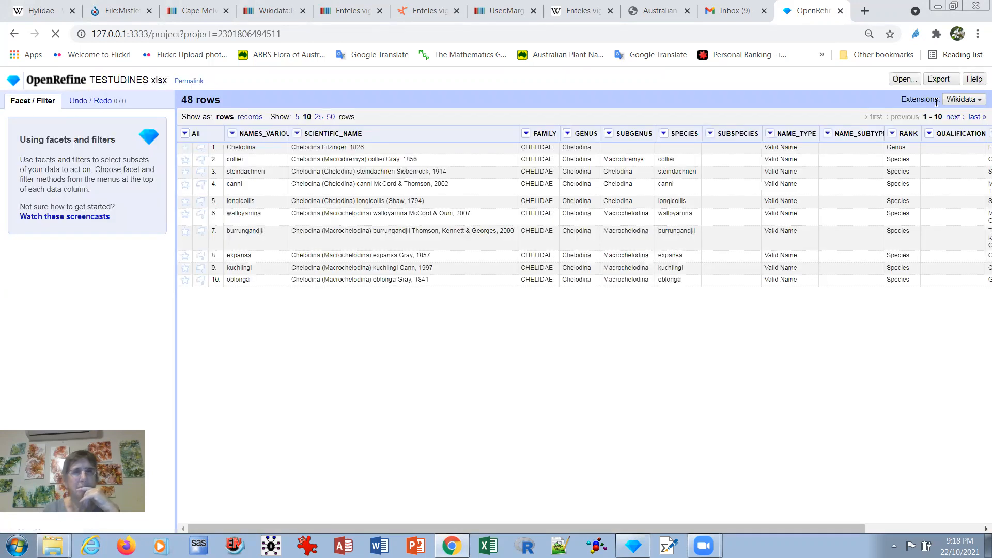
{"action": "left_click", "coordinate": [331, 117]}
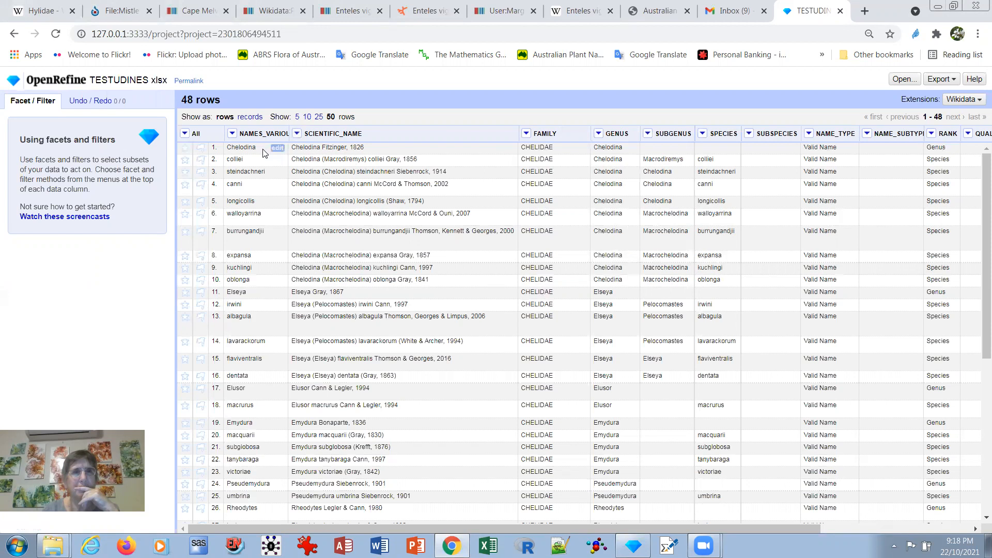
Remove the NAMES_VARIOUS and SUBGENUS columns from the project.
{"action": "left_click", "coordinate": [232, 134]}
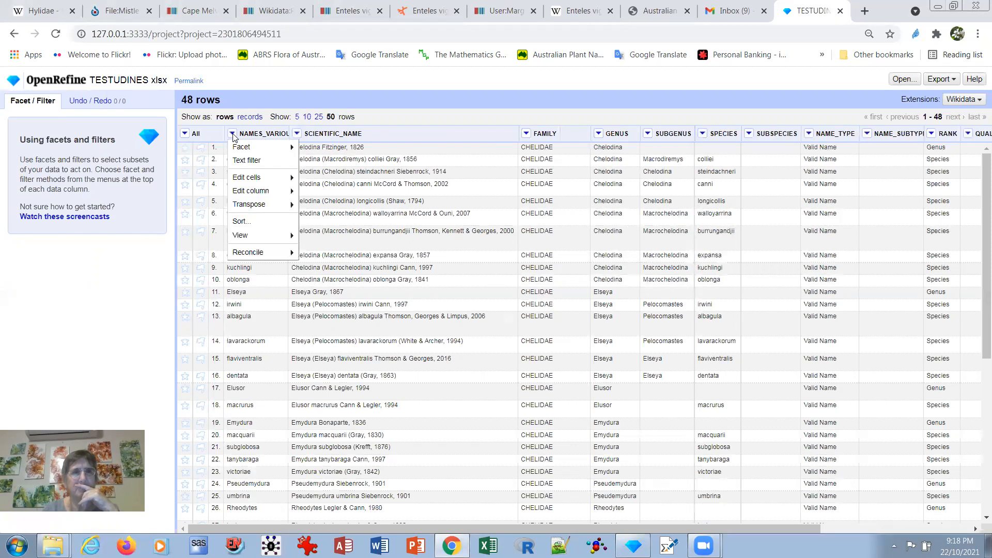
{"action": "mouse_move", "coordinate": [259, 195]}
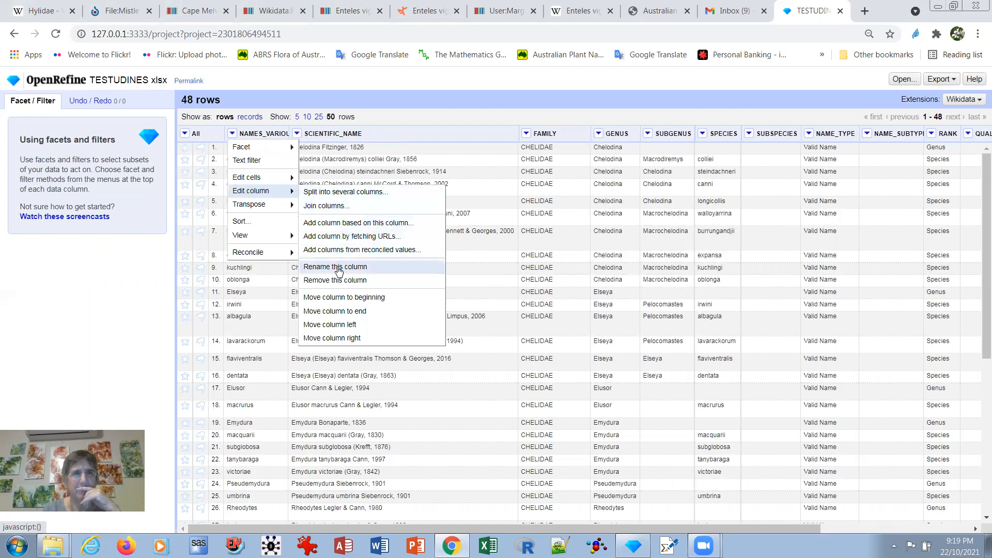
{"action": "left_click", "coordinate": [343, 280]}
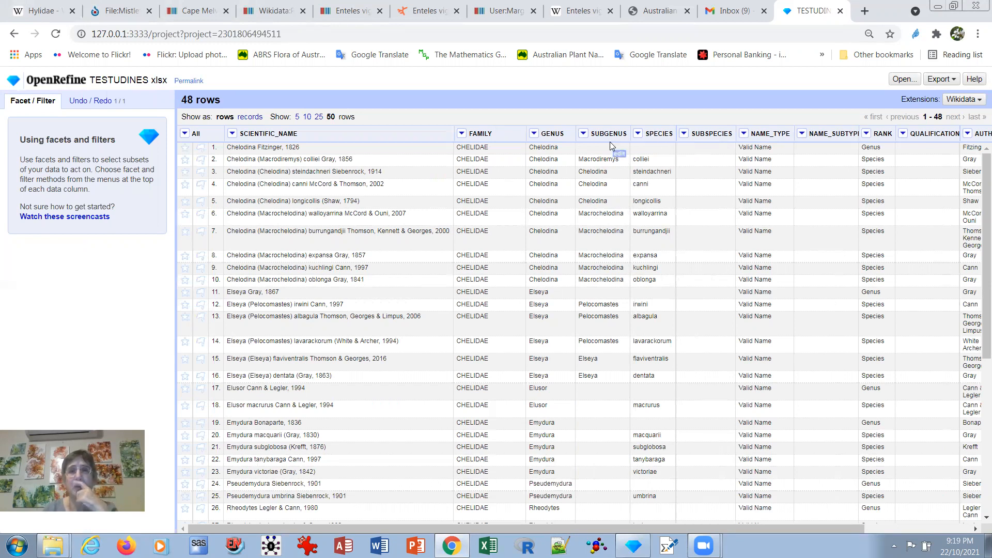
{"action": "left_click", "coordinate": [585, 134]}
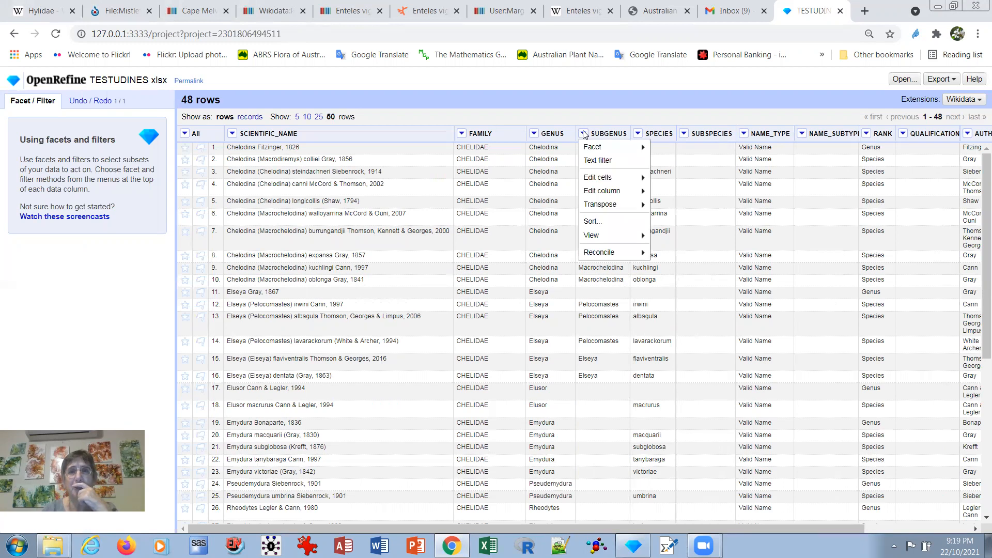
{"action": "mouse_move", "coordinate": [597, 192]}
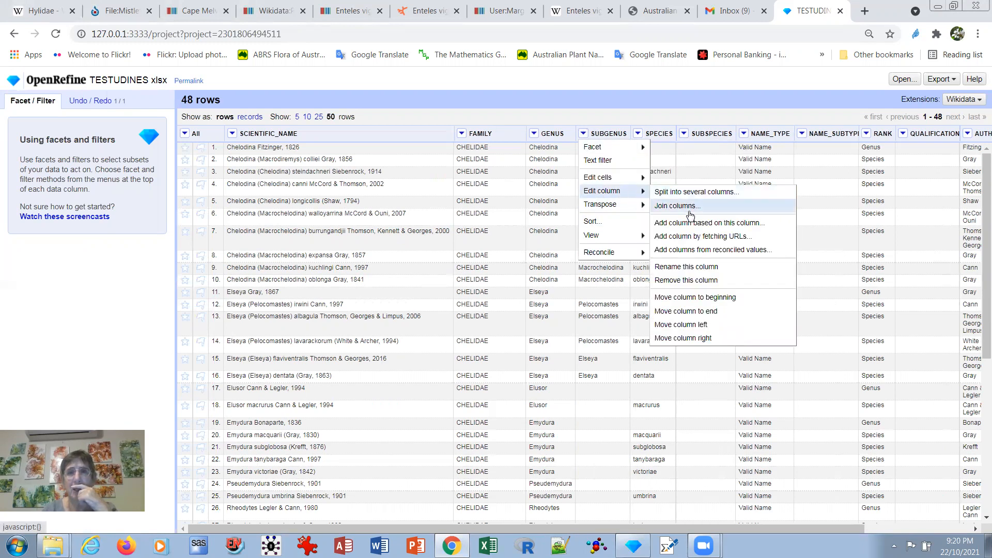
{"action": "left_click", "coordinate": [693, 281]}
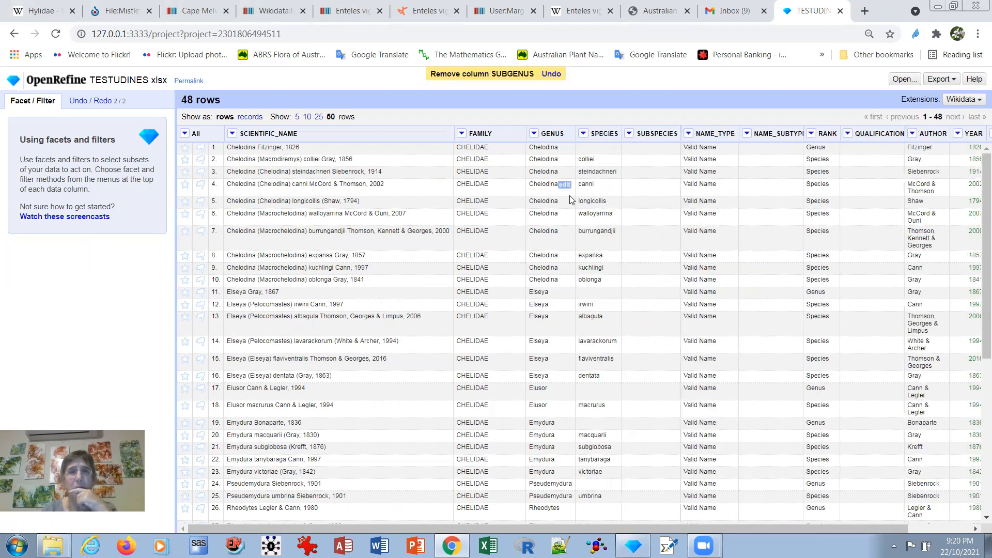
Join the GENUS and SPECIES columns with a space separator, writing the result in a new column named taxonName.
{"action": "left_click", "coordinate": [534, 135]}
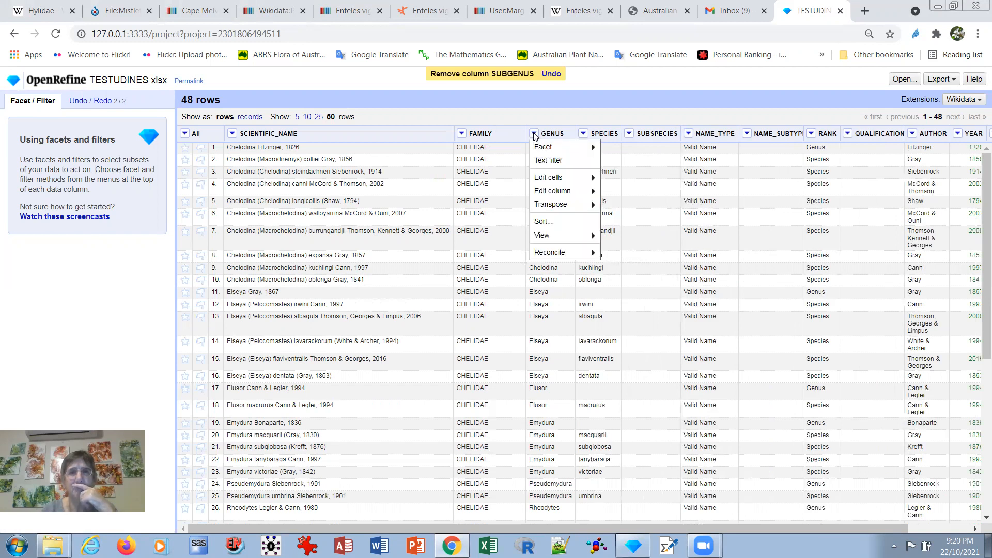
{"action": "mouse_move", "coordinate": [549, 192]}
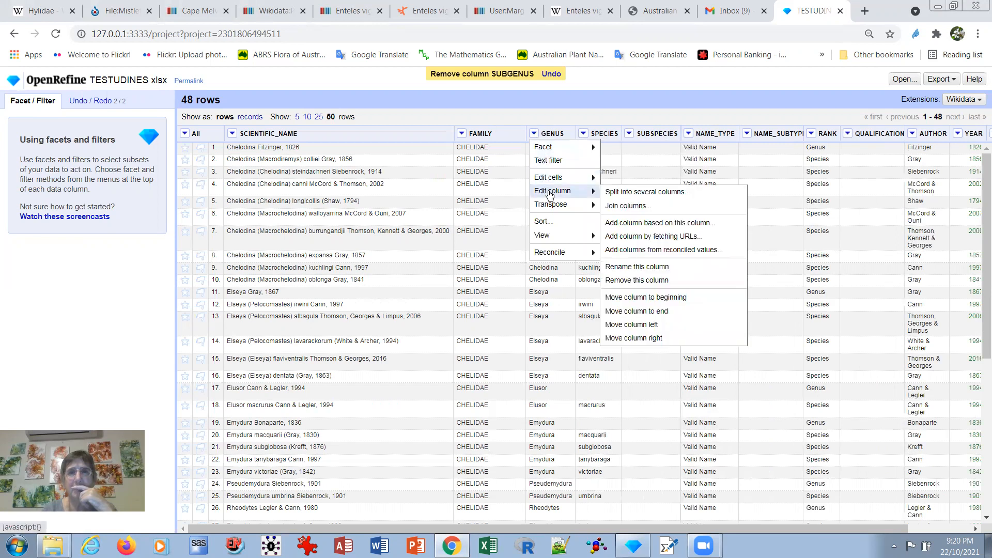
{"action": "left_click", "coordinate": [627, 207]}
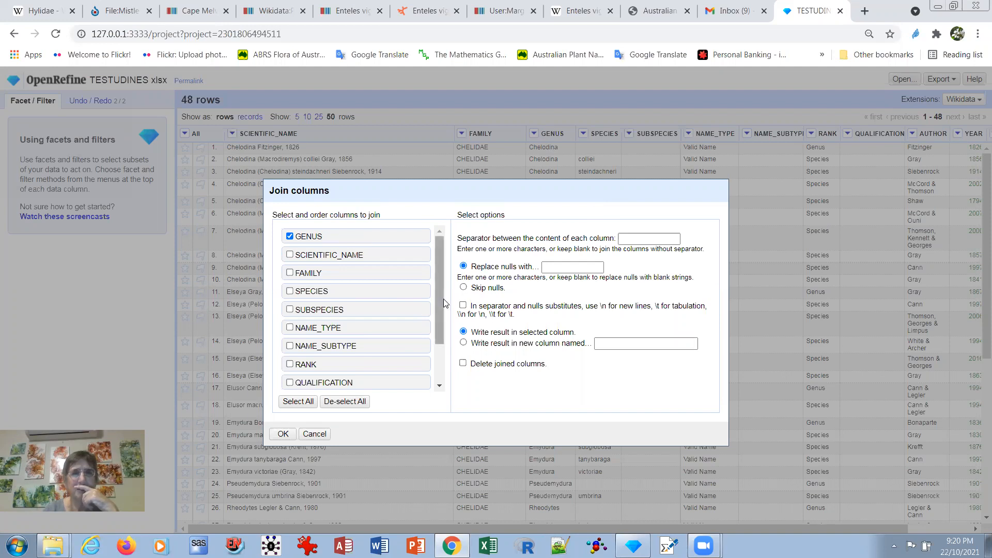
{"action": "left_click_drag", "start_coordinate": [438, 304], "coordinate": [441, 327]}
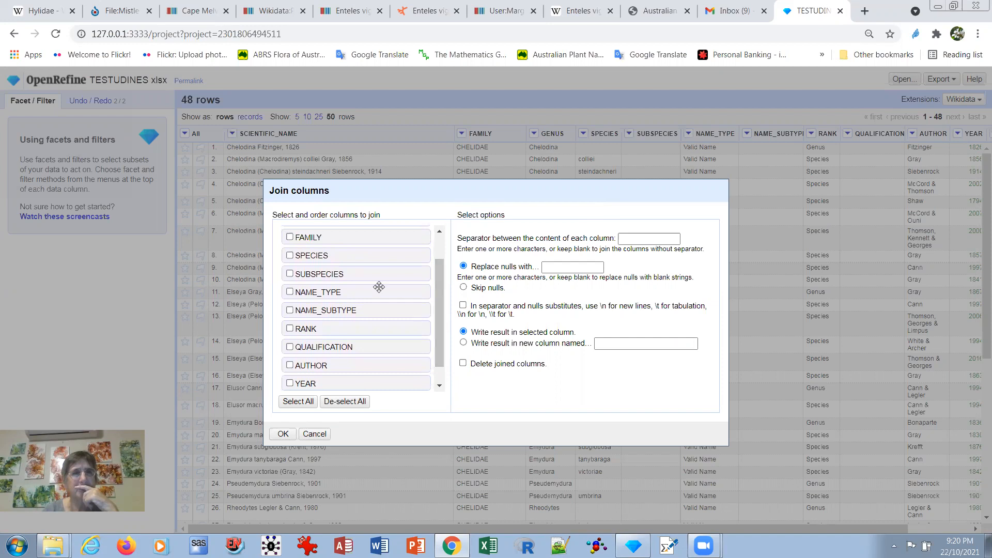
{"action": "left_click", "coordinate": [290, 255]}
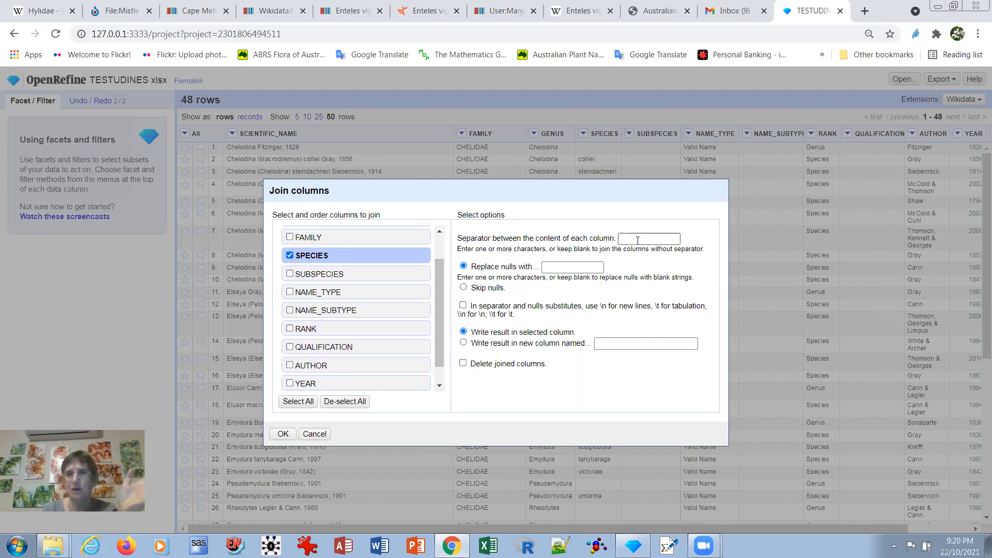
{"action": "left_click", "coordinate": [622, 239]}
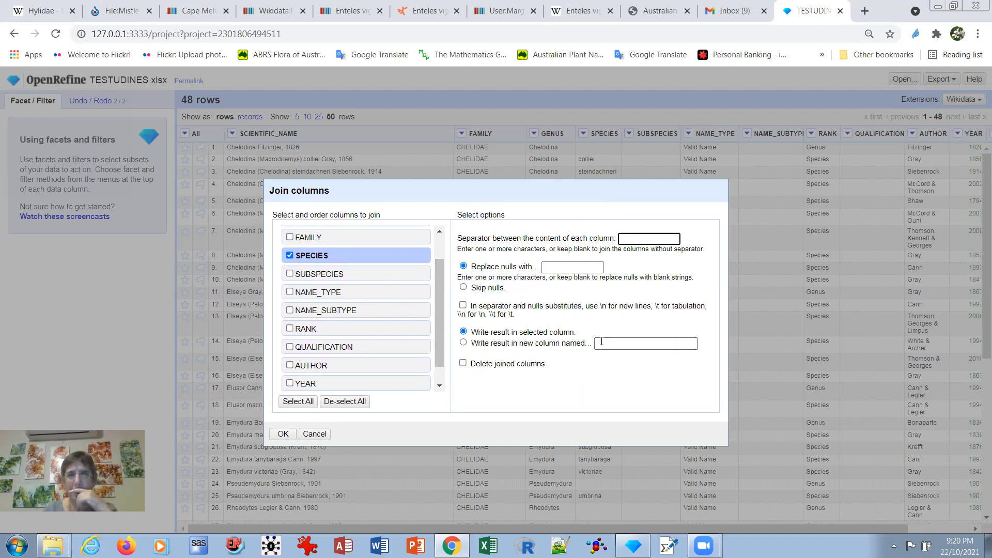
{"action": "left_click", "coordinate": [463, 344]}
{"action": "left_click", "coordinate": [602, 343]}
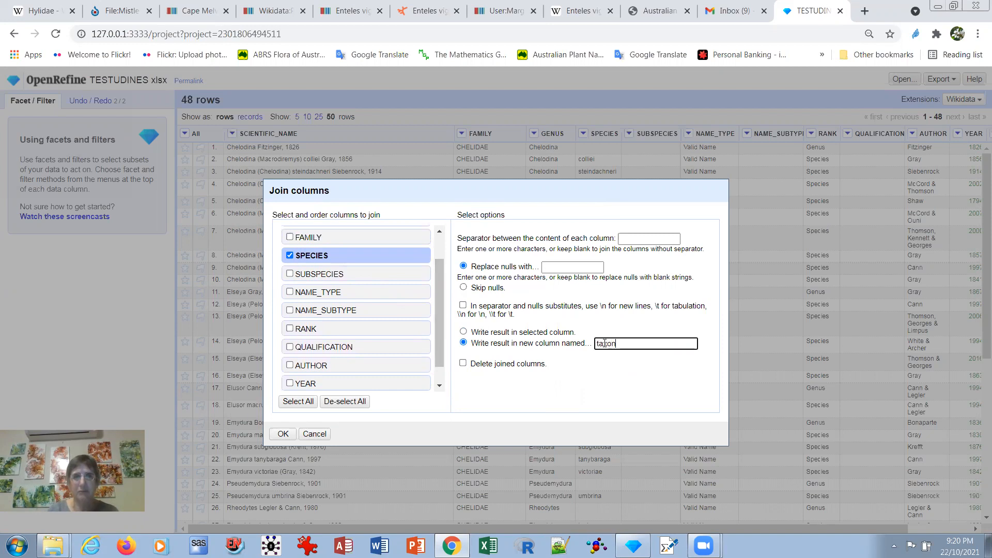
{"action": "type", "text": "taxonName"}
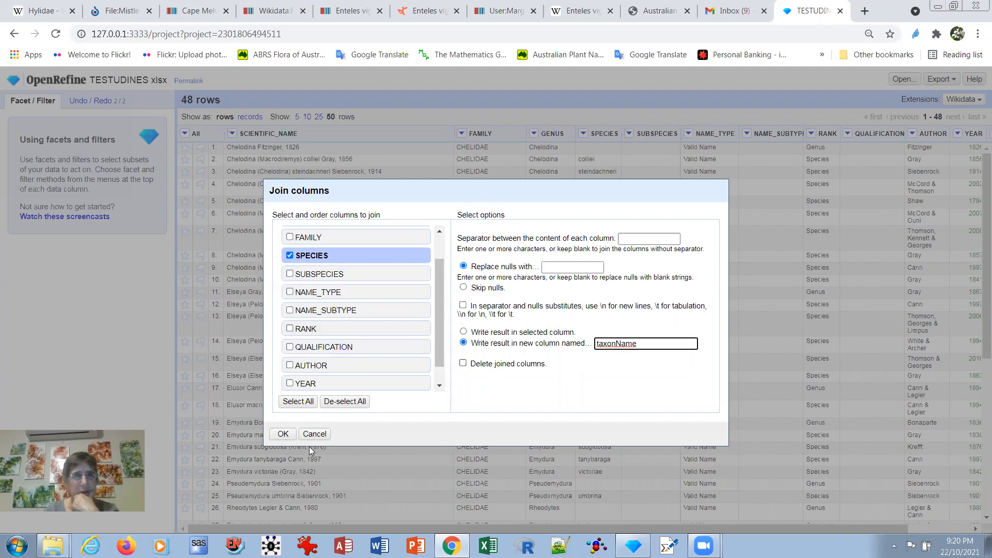
{"action": "left_click", "coordinate": [283, 434]}
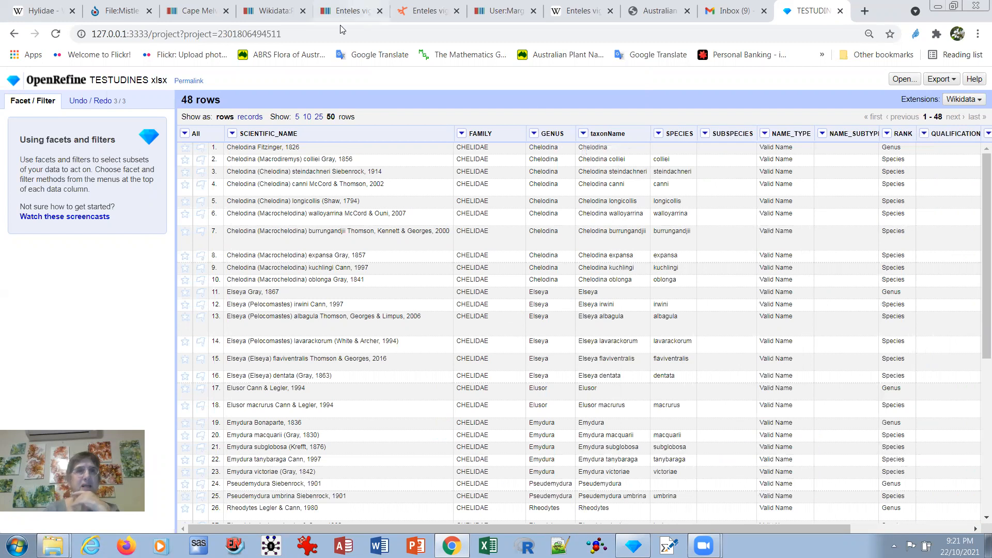
Switch to the Australian Faunal Directory checklist and open the genus Plectroninia page under Porifera, Calcarea, order Lithonida, to examine its web address.
{"action": "left_click", "coordinate": [657, 12]}
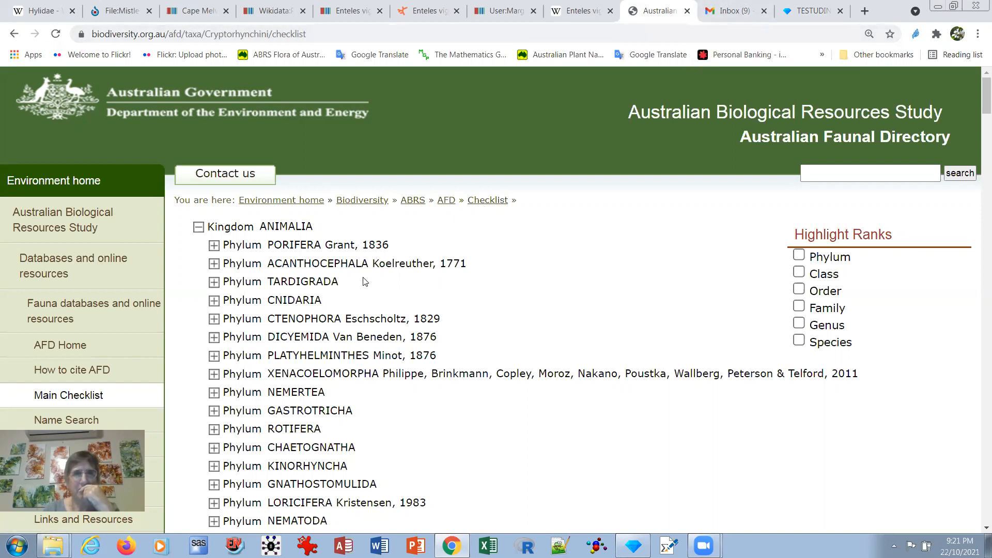
{"action": "left_click", "coordinate": [214, 246]}
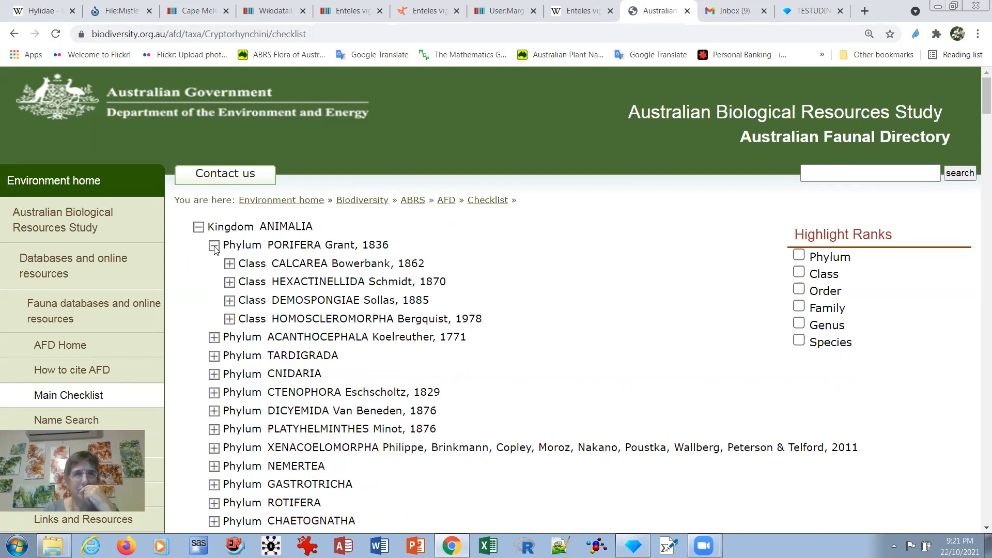
{"action": "left_click", "coordinate": [229, 264]}
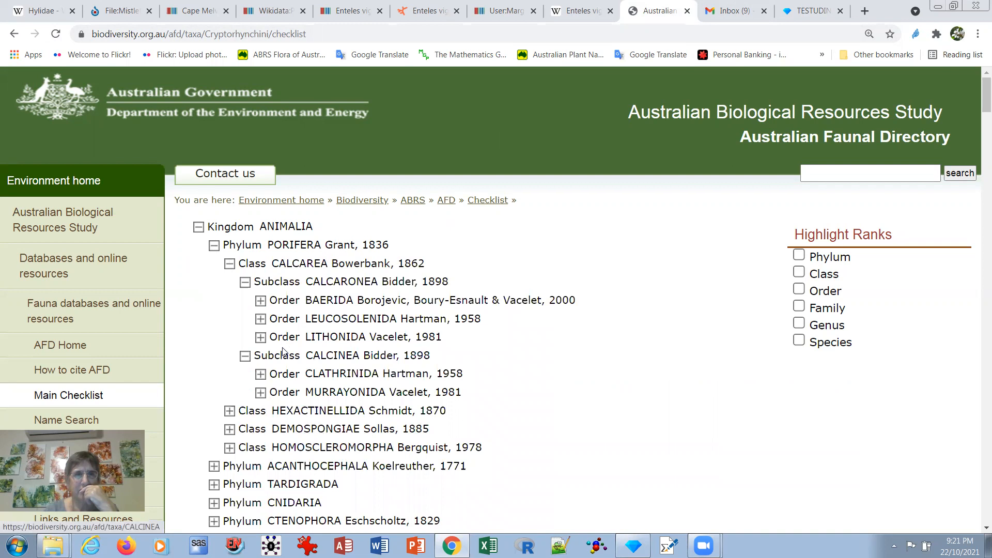
{"action": "left_click", "coordinate": [261, 339]}
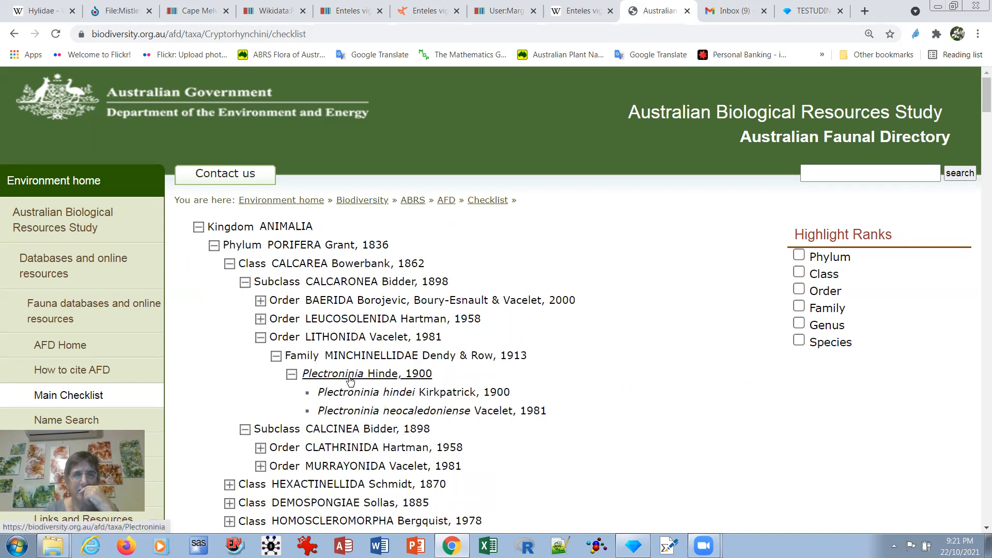
{"action": "left_click", "coordinate": [350, 374]}
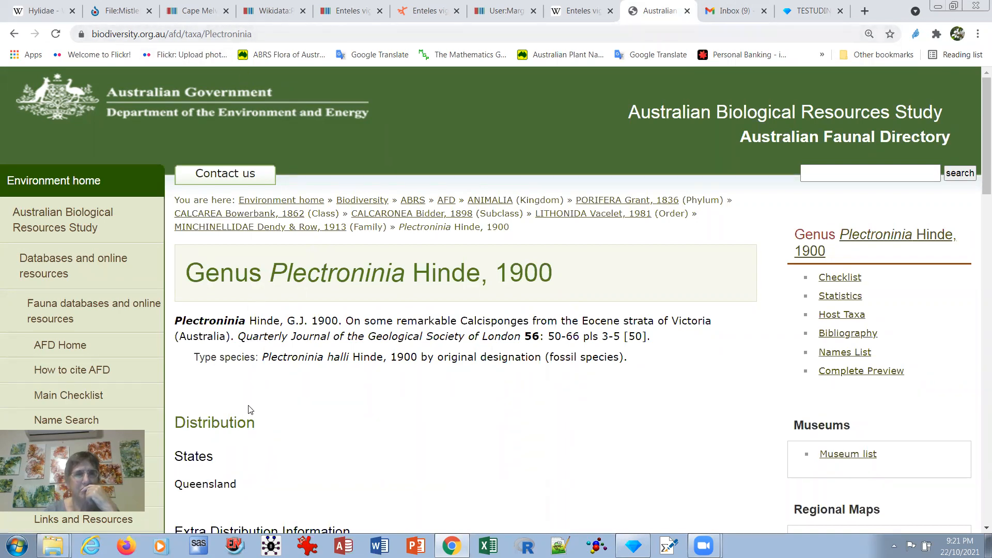
Return to the checklist and open the Achopera alba species page under tribe Cryptorhynchini to examine how its address writes the name.
{"action": "left_click", "coordinate": [14, 33]}
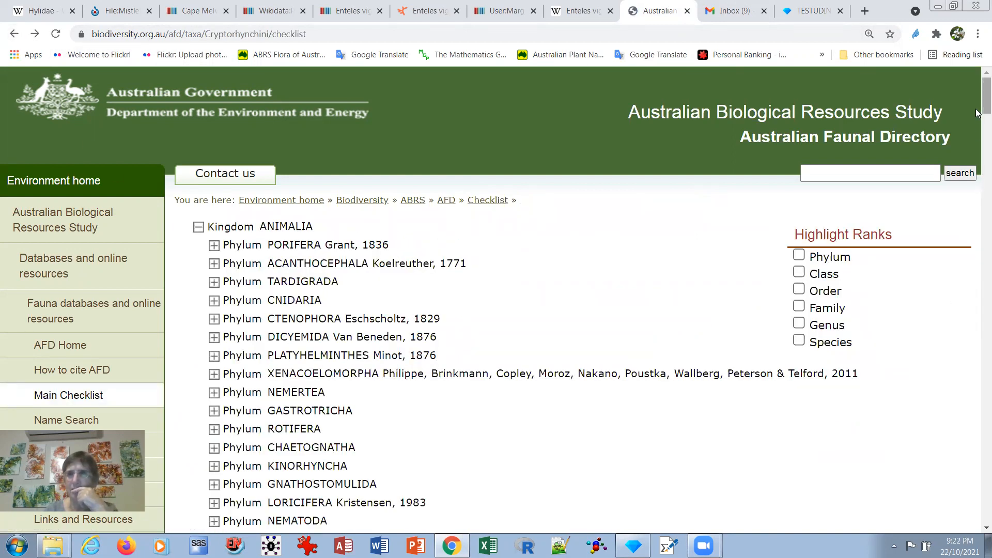
{"action": "left_click_drag", "start_coordinate": [977, 103], "coordinate": [974, 178]}
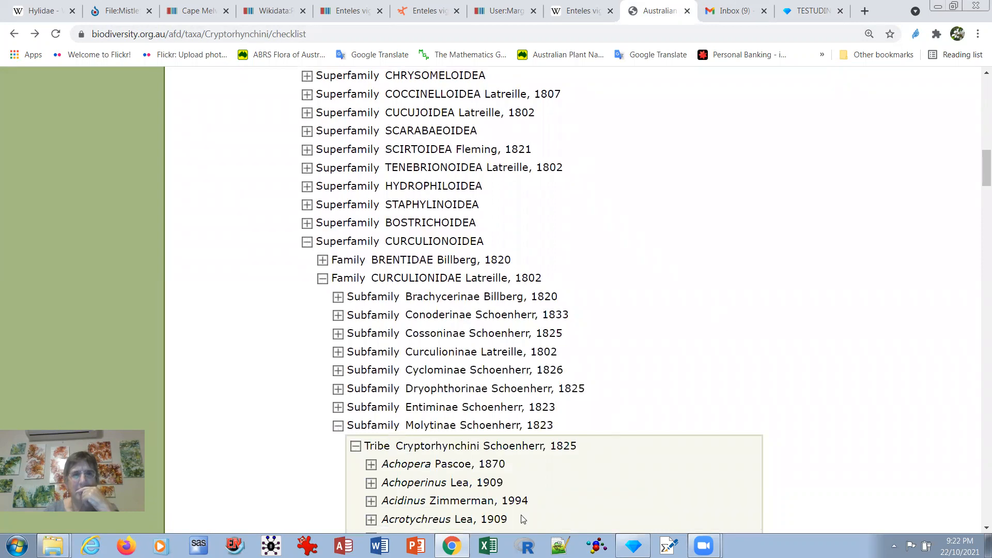
{"action": "left_click", "coordinate": [371, 466]}
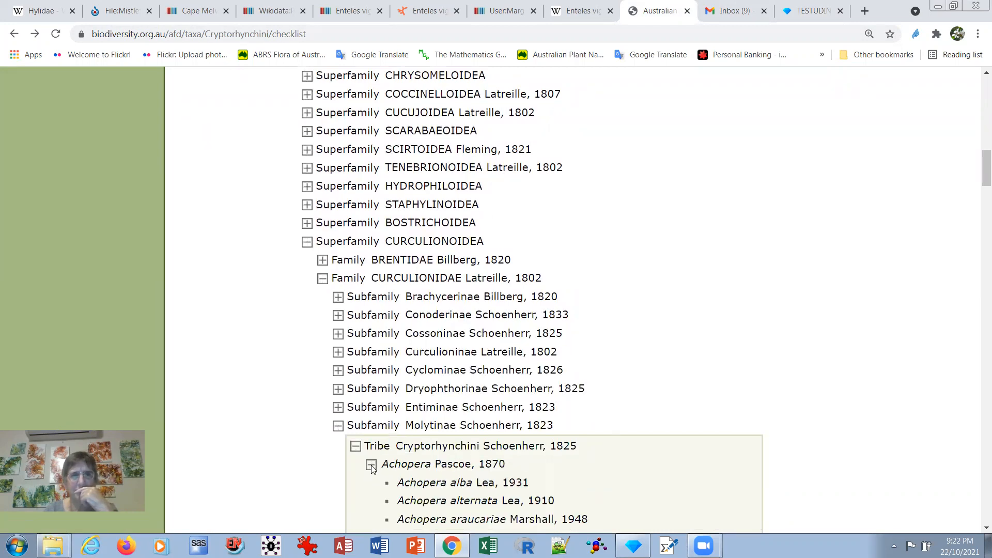
{"action": "left_click", "coordinate": [448, 484]}
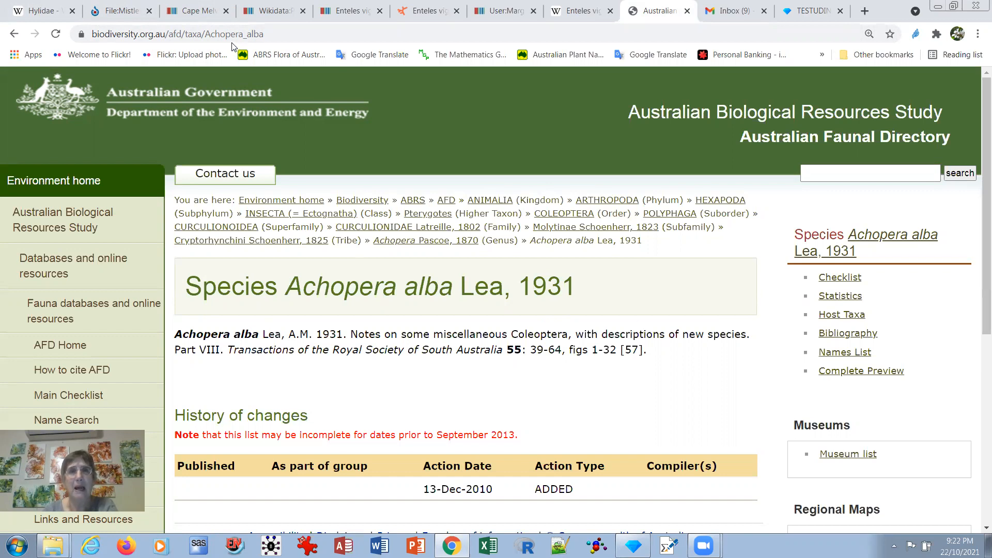
Switch back to OpenRefine and add a column named AFD_id based on taxonName, using the unmodified value expression.
{"action": "left_click", "coordinate": [808, 16]}
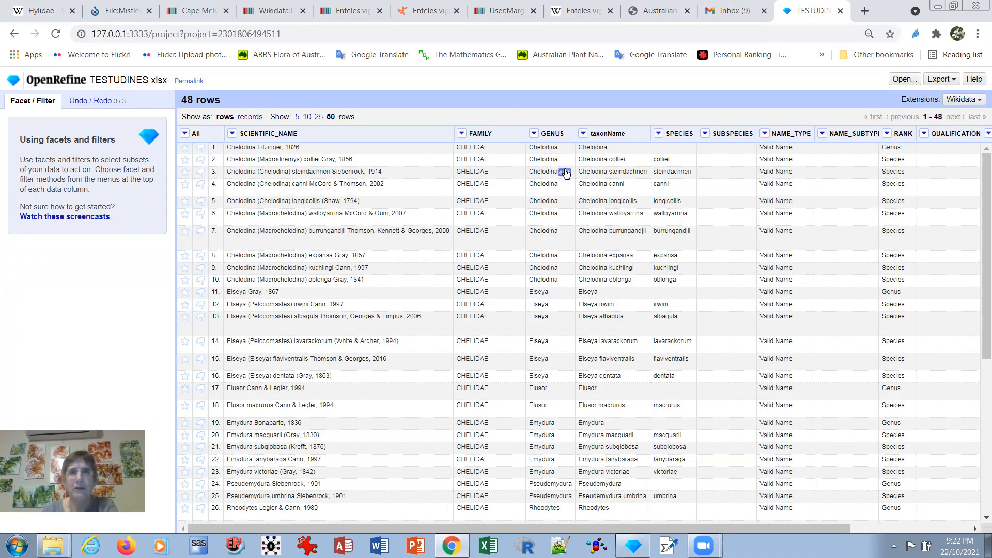
{"action": "mouse_move", "coordinate": [564, 174]}
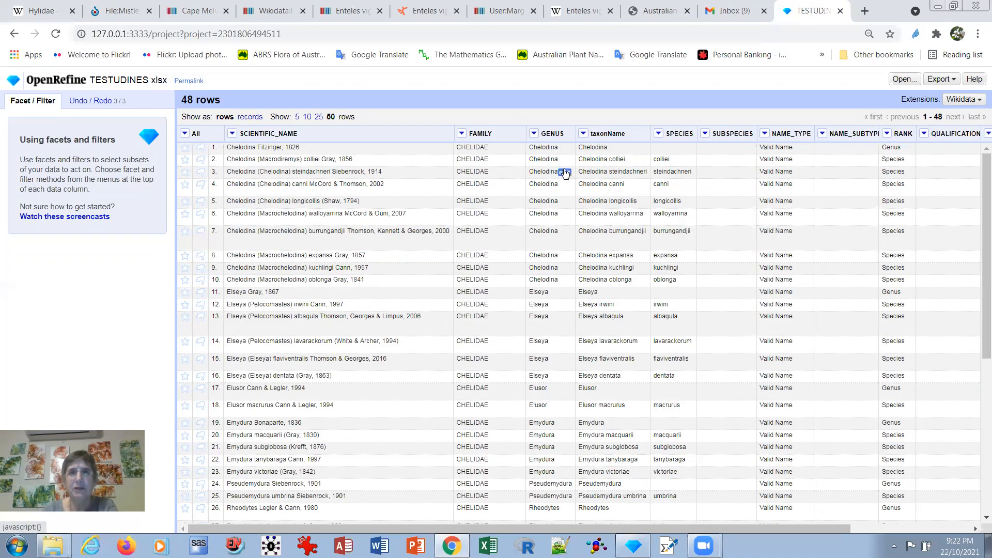
{"action": "left_click", "coordinate": [584, 133]}
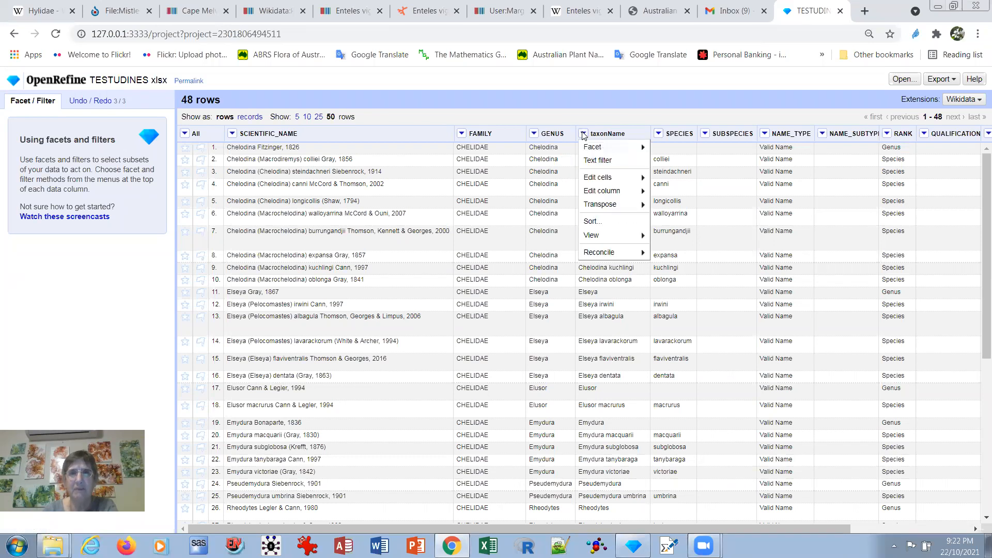
{"action": "mouse_move", "coordinate": [593, 194]}
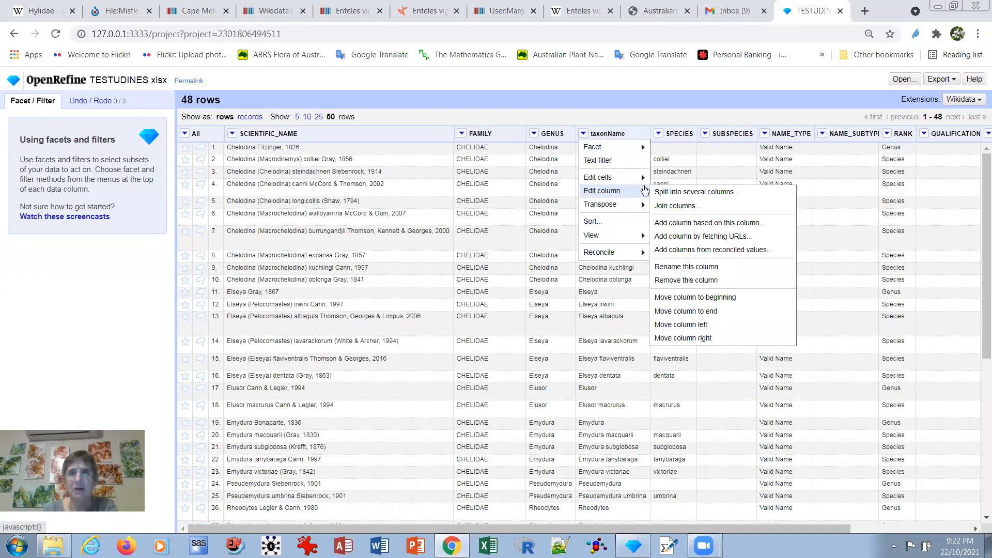
{"action": "left_click", "coordinate": [684, 225]}
{"action": "left_click", "coordinate": [385, 181]}
{"action": "type", "text": "A"}
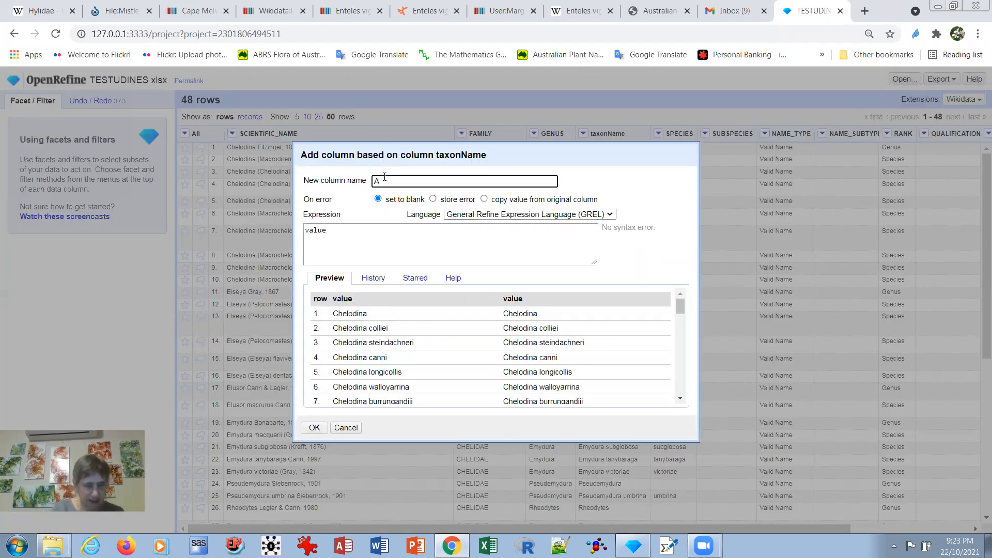
{"action": "type", "text": "FD"}
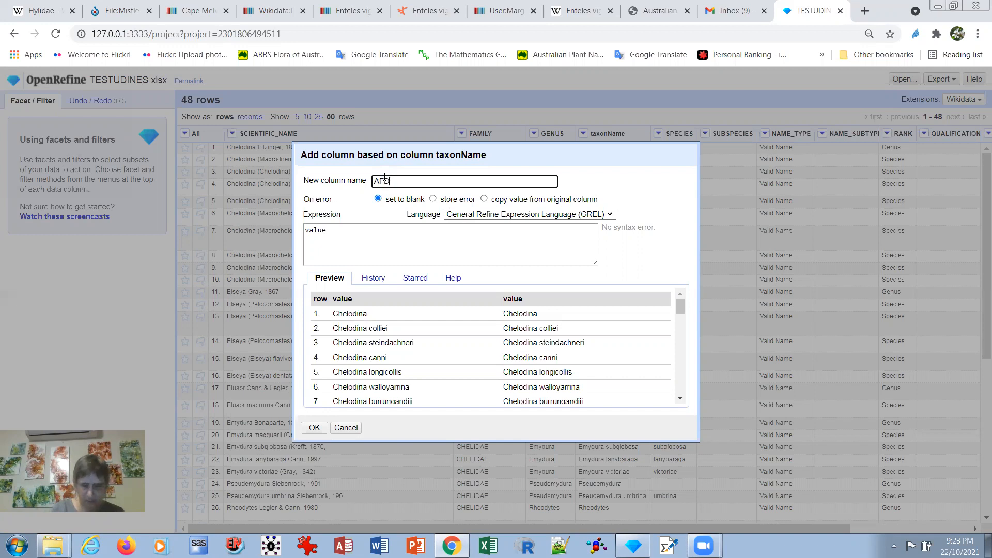
{"action": "type", "text": "_id"}
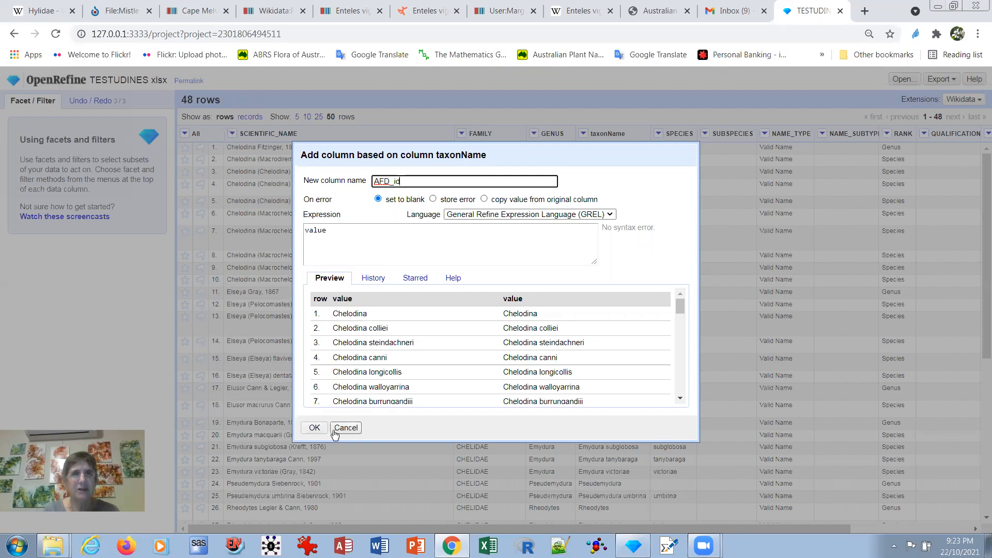
{"action": "left_click", "coordinate": [314, 428]}
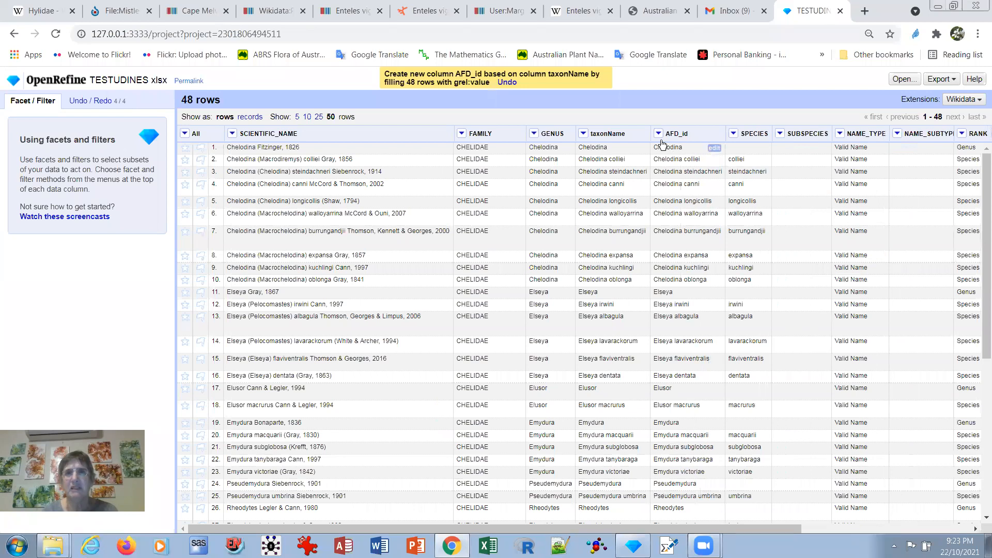
Transform the AFD_id cells with the GREL expression value.replace(" ","_") to replace spaces with underscores.
{"action": "left_click", "coordinate": [659, 135]}
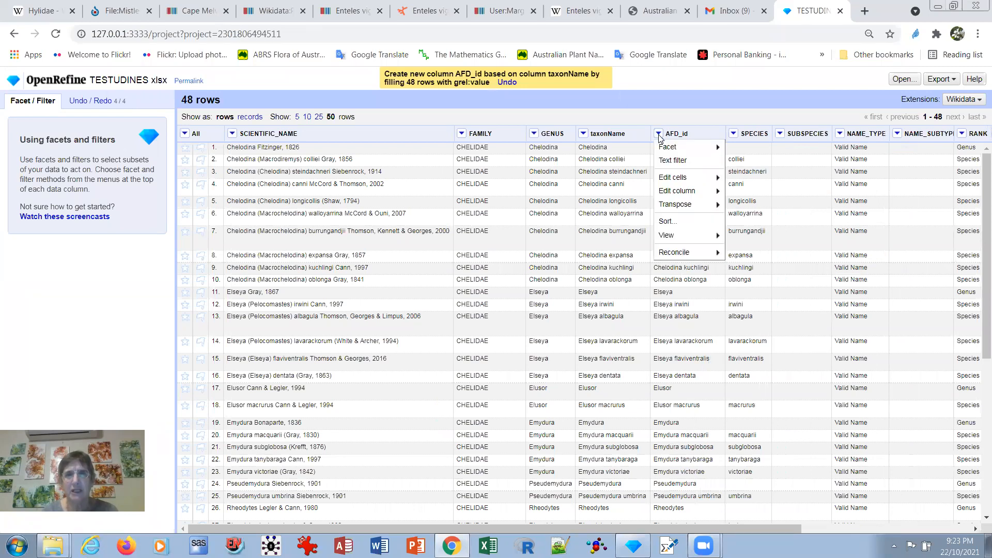
{"action": "mouse_move", "coordinate": [676, 192]}
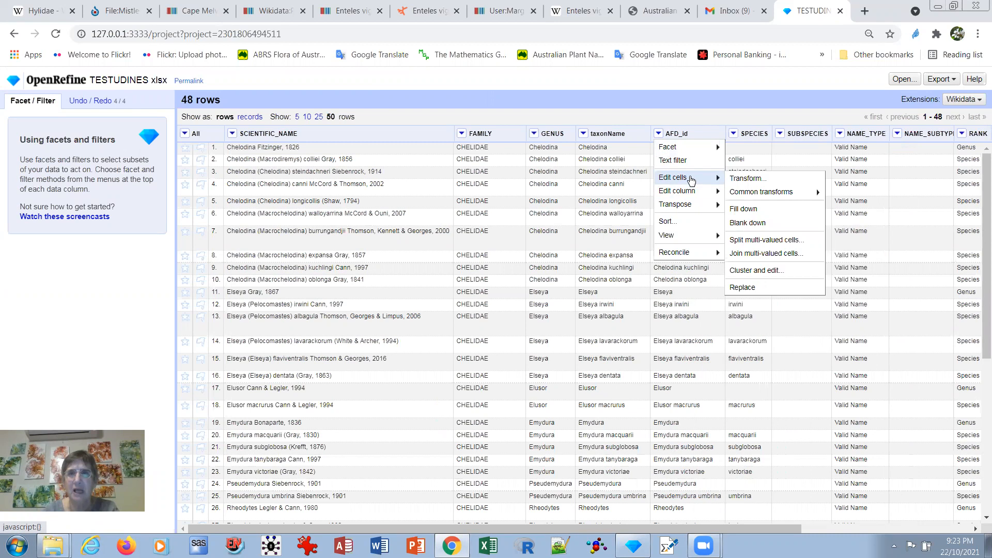
{"action": "left_click", "coordinate": [749, 183]}
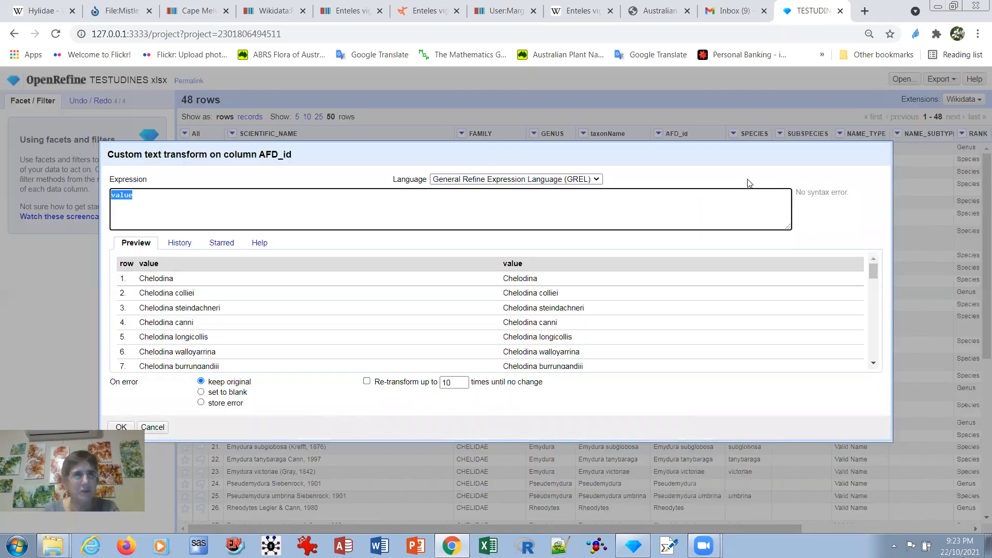
{"action": "left_click", "coordinate": [137, 197]}
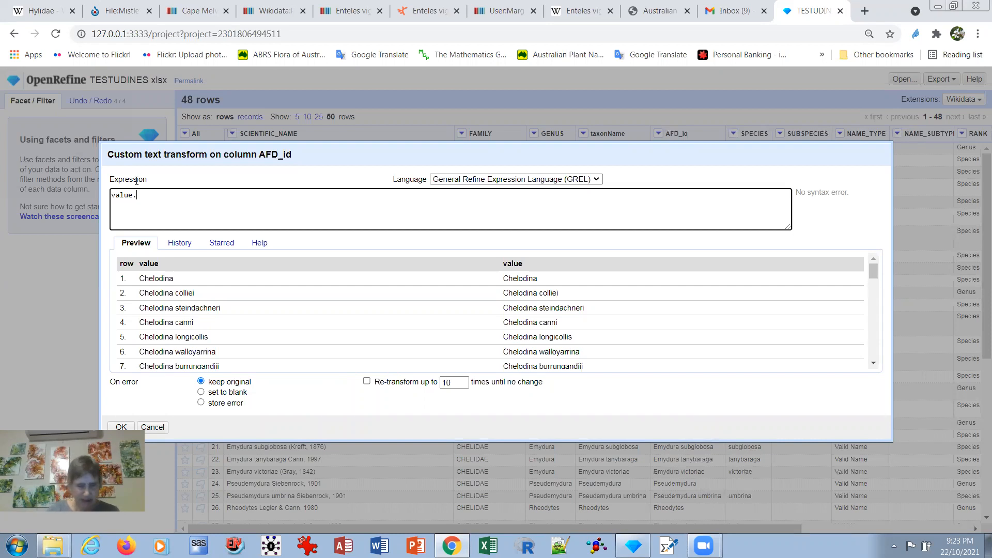
{"action": "type", "text": ".replac"}
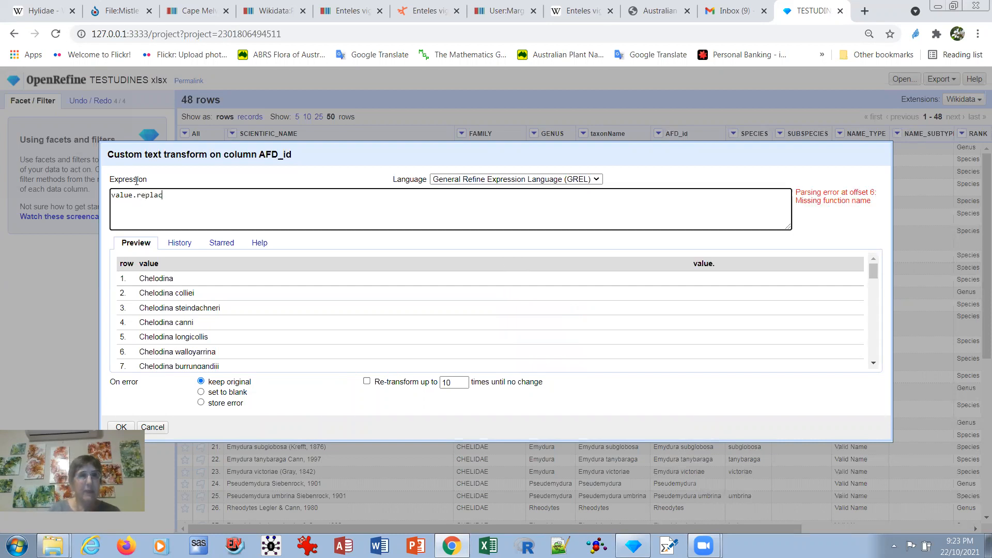
{"action": "type", "text": "e("}
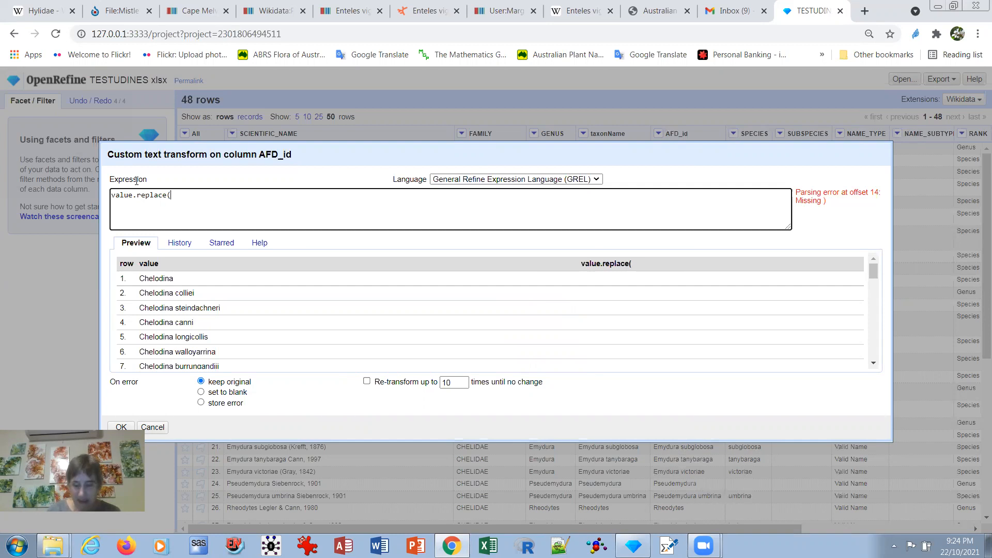
{"action": "type", "text": "\" \""}
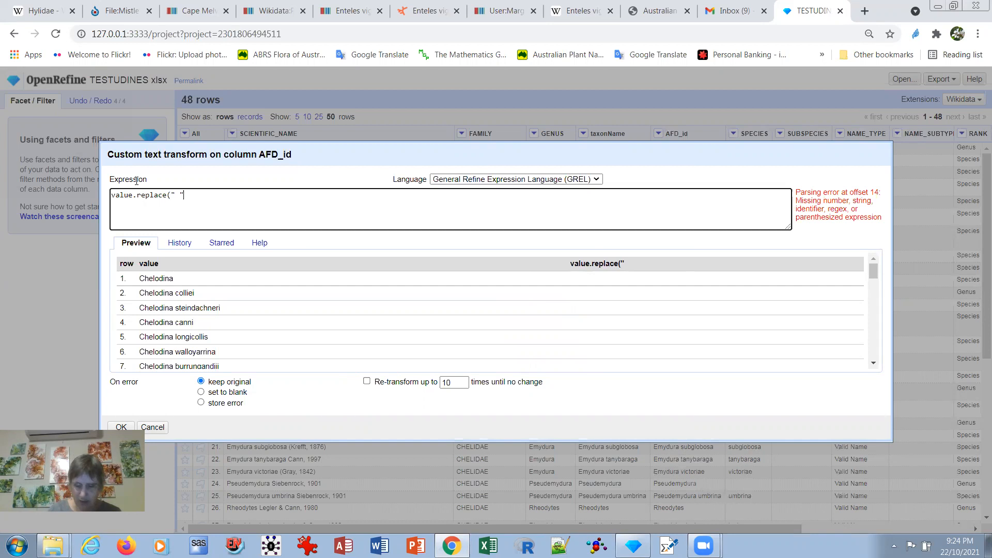
{"action": "type", "text": " \",\"_\")"}
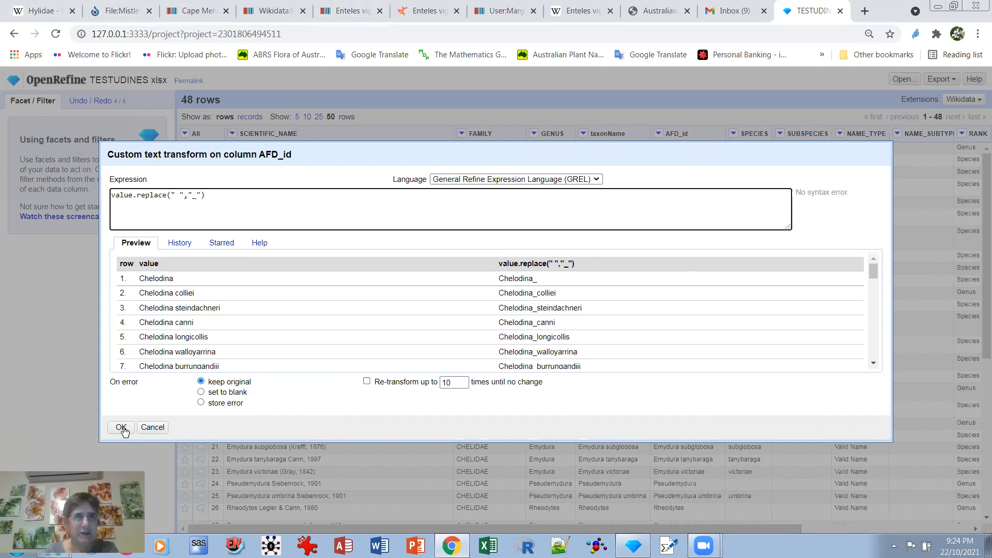
{"action": "left_click", "coordinate": [122, 428]}
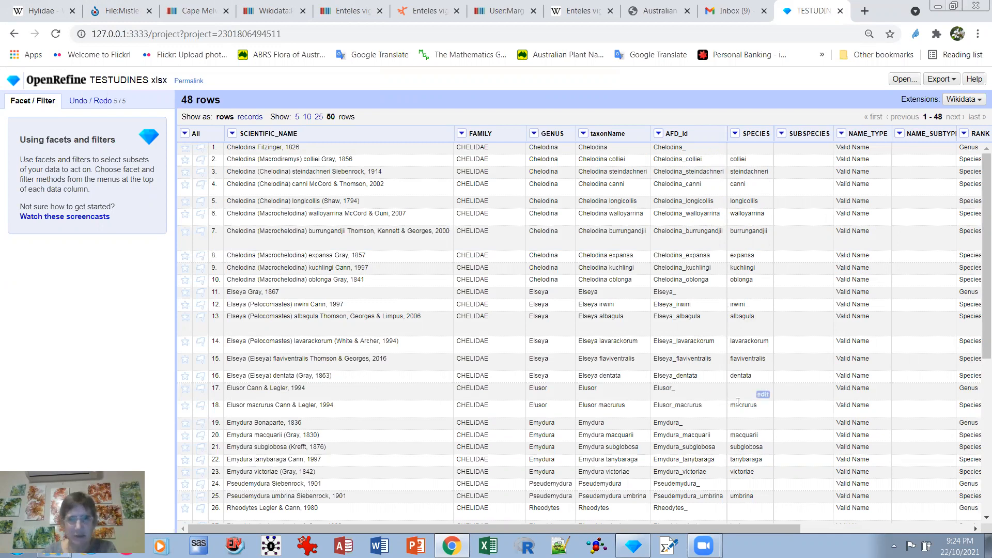
Add a text facet on the RANK column and include only the Genus rows.
{"action": "left_click_drag", "start_coordinate": [778, 532], "coordinate": [949, 517]}
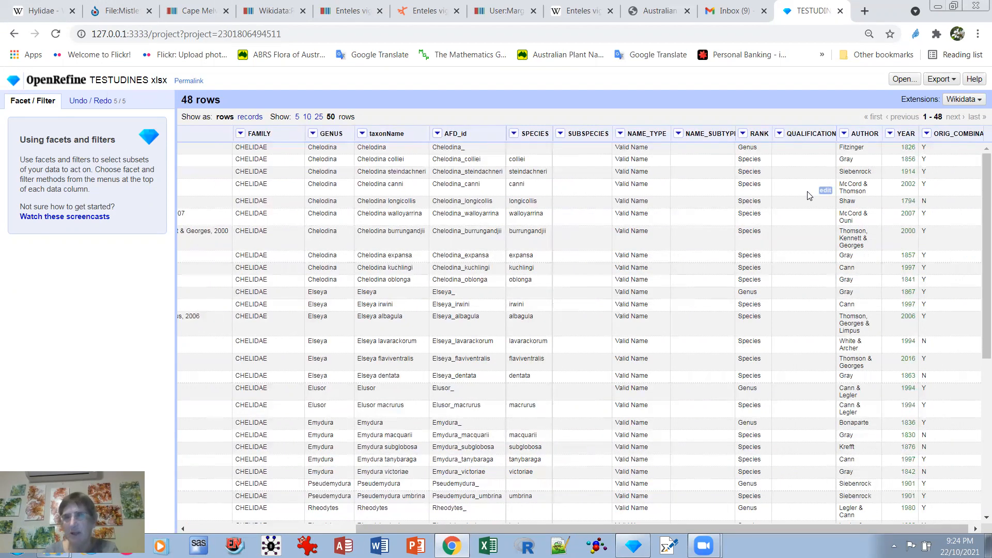
{"action": "left_click", "coordinate": [744, 134]}
{"action": "mouse_move", "coordinate": [764, 148]}
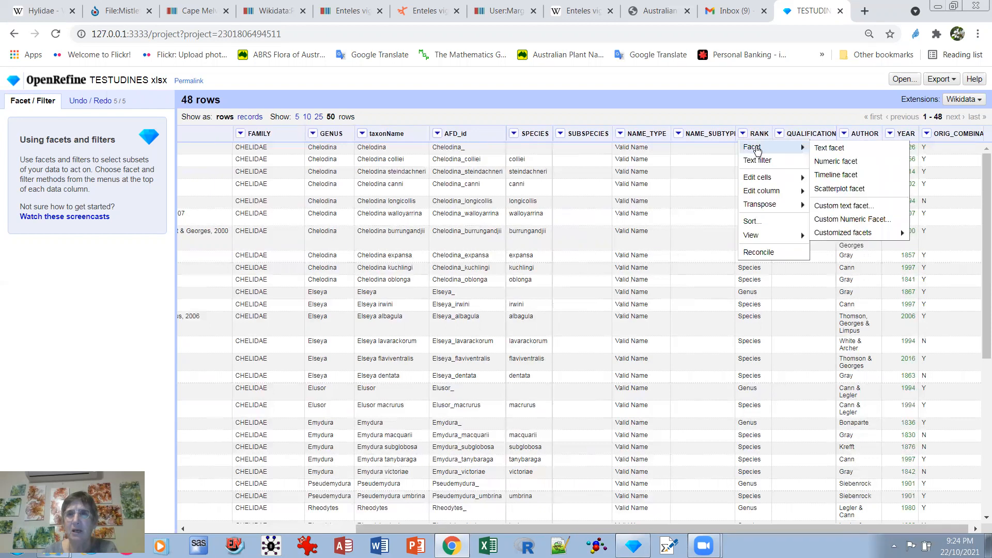
{"action": "left_click", "coordinate": [827, 149]}
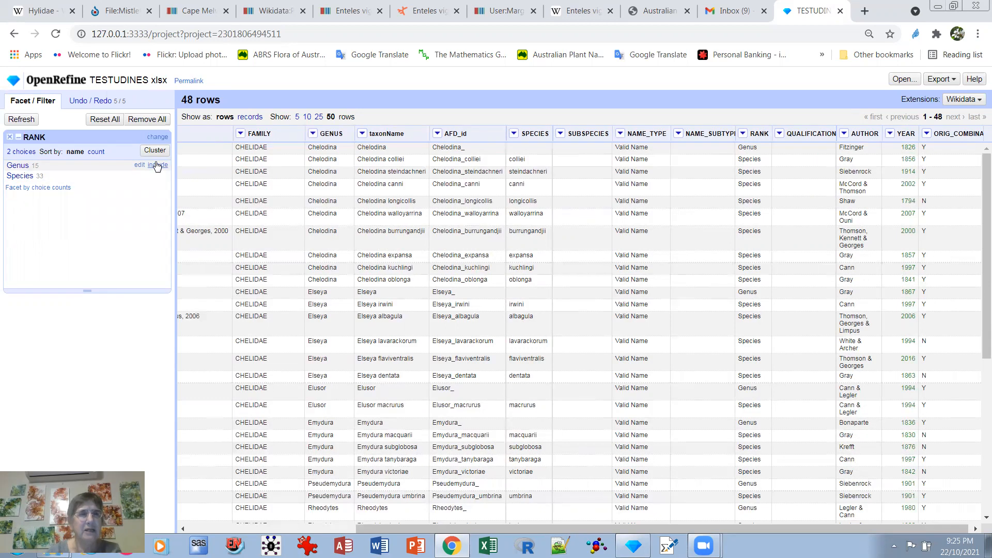
{"action": "left_click", "coordinate": [157, 165]}
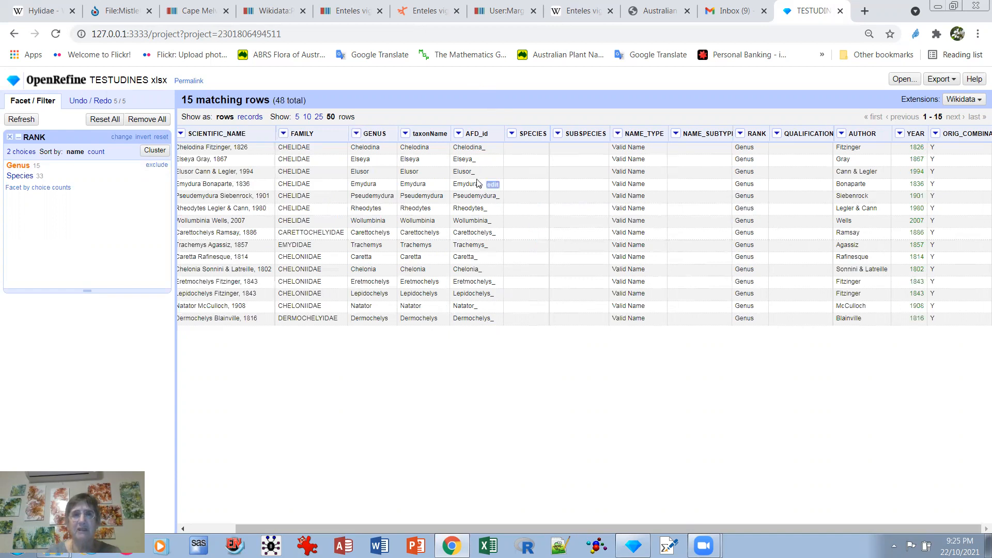
Remove the underscores from the genus rows' AFD_id cells with the GREL expression value.replace("_",""), and reset the facet to show all rows.
{"action": "left_click", "coordinate": [459, 134]}
{"action": "mouse_move", "coordinate": [475, 181]}
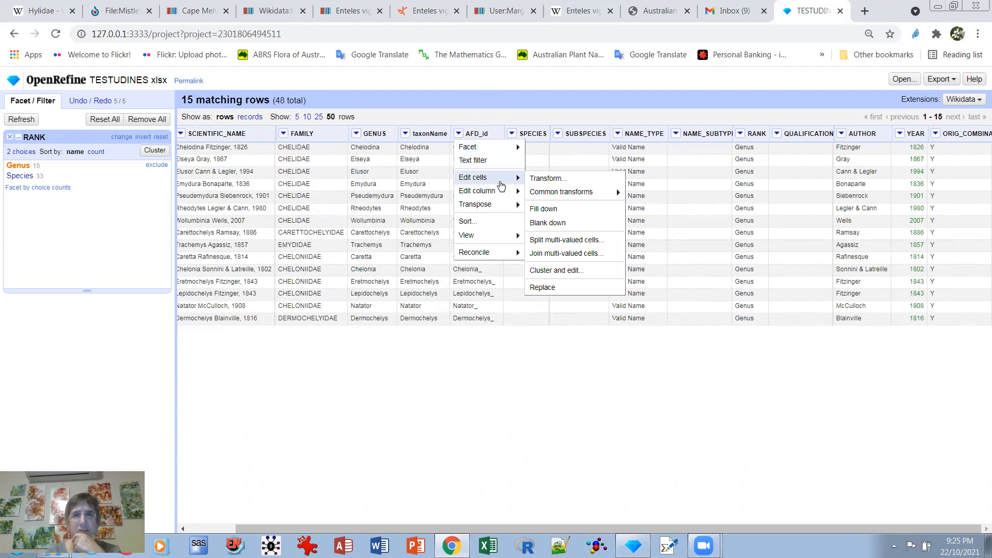
{"action": "left_click", "coordinate": [539, 179]}
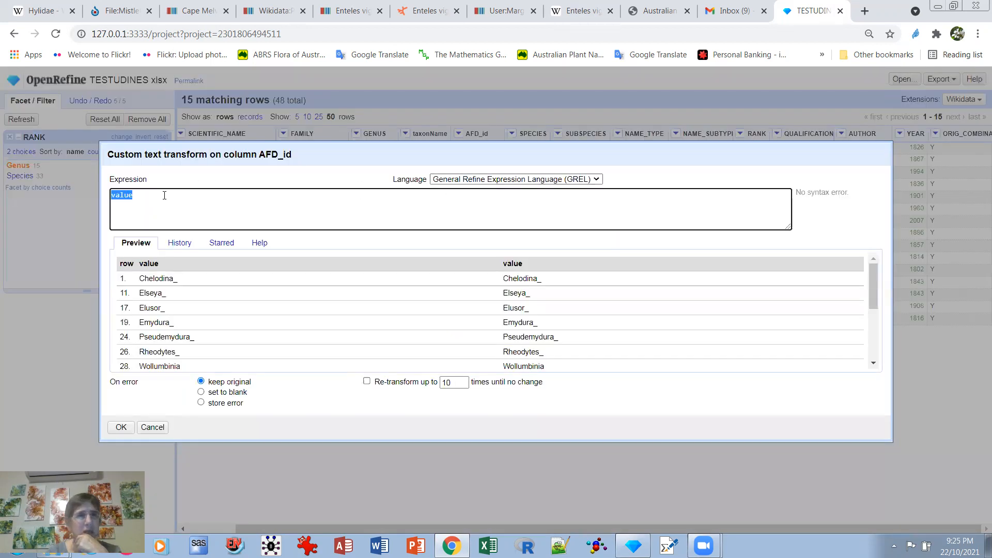
{"action": "left_click", "coordinate": [133, 195]}
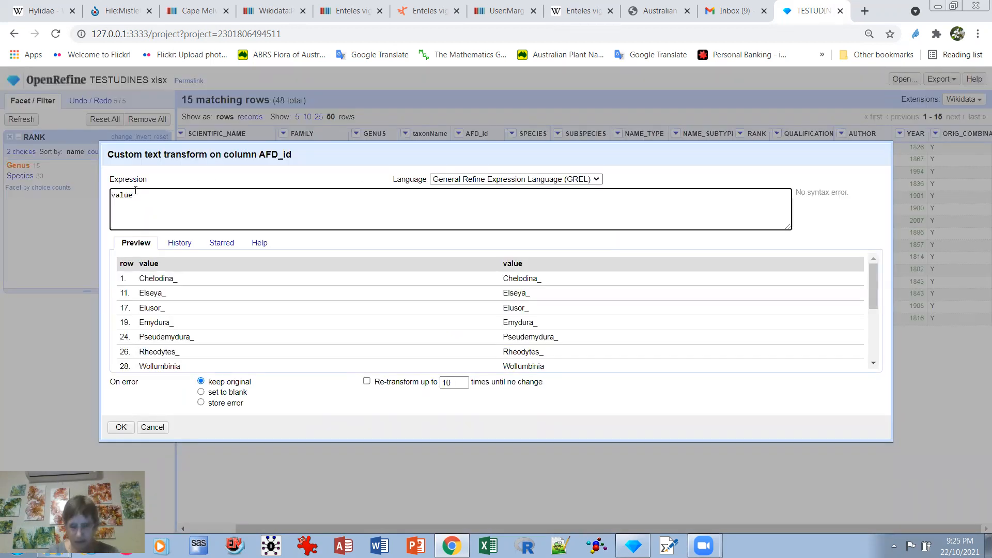
{"action": "type", "text": ".repla"}
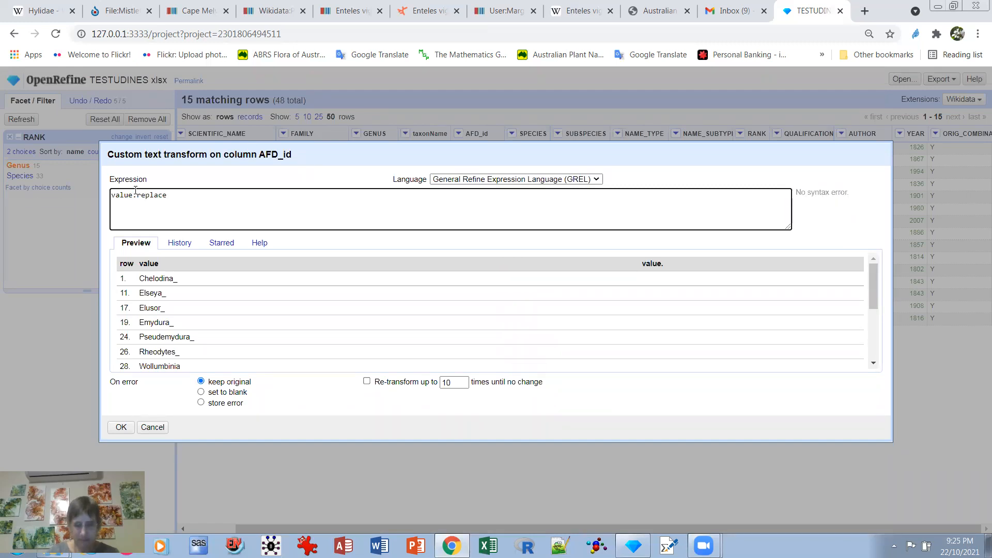
{"action": "type", "text": "ce"}
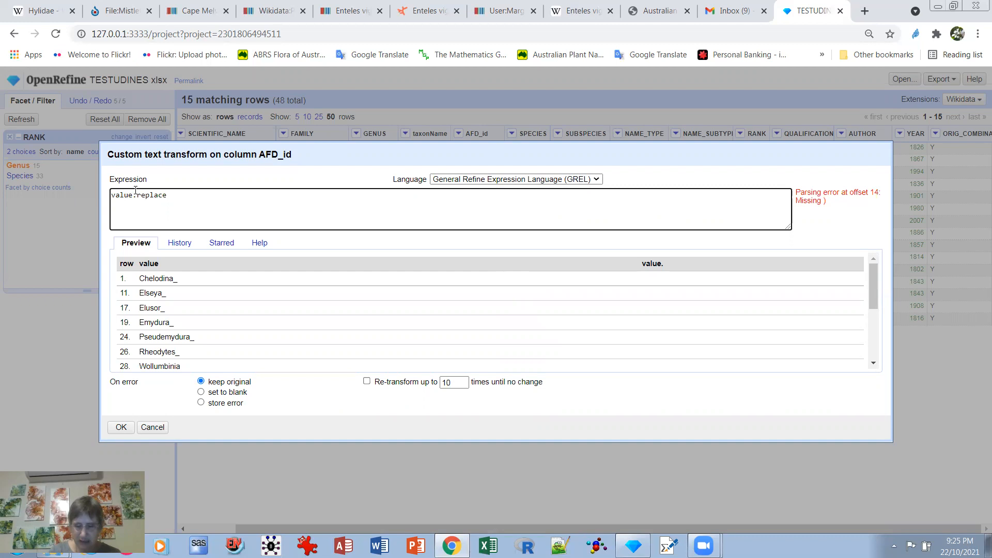
{"action": "type", "text": "(\"_\",\"\")"}
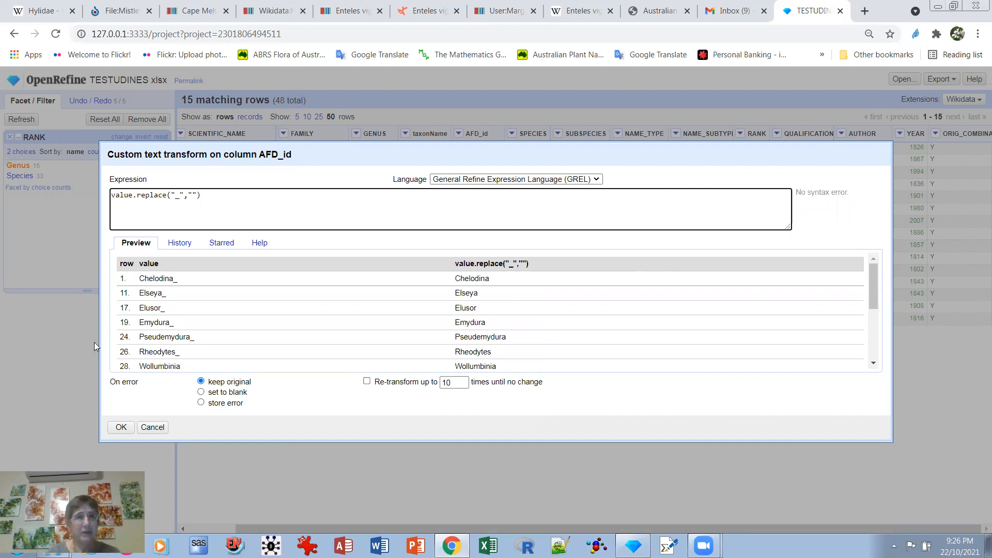
{"action": "left_click", "coordinate": [116, 426]}
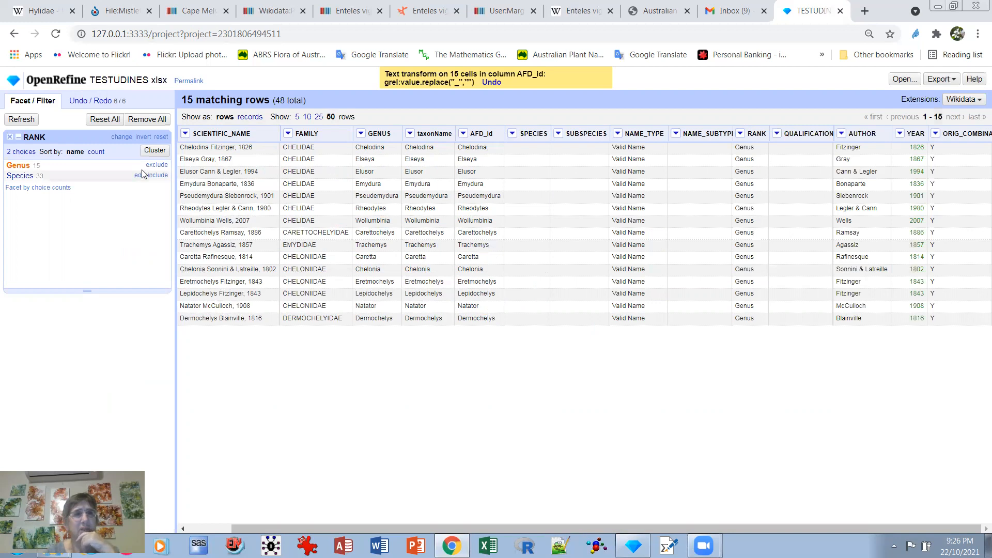
{"action": "left_click", "coordinate": [103, 120]}
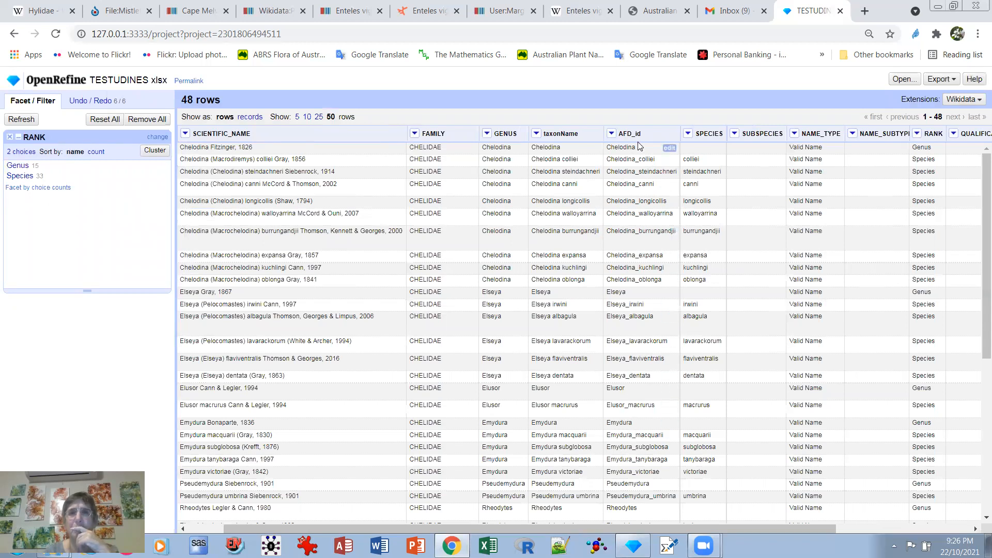
Start adding a column based on AFD_id and name it AFD_URL.
{"action": "left_click", "coordinate": [612, 135]}
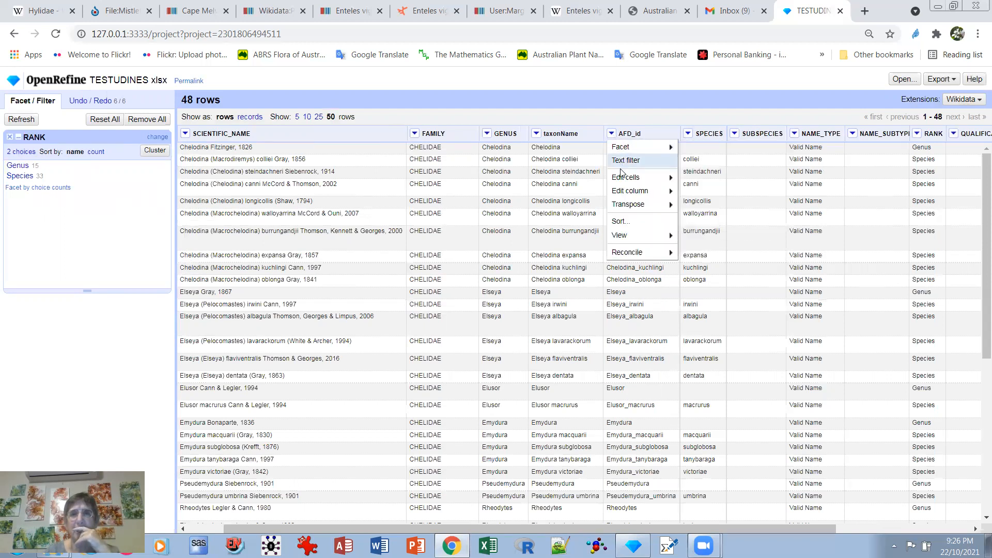
{"action": "mouse_move", "coordinate": [625, 178]}
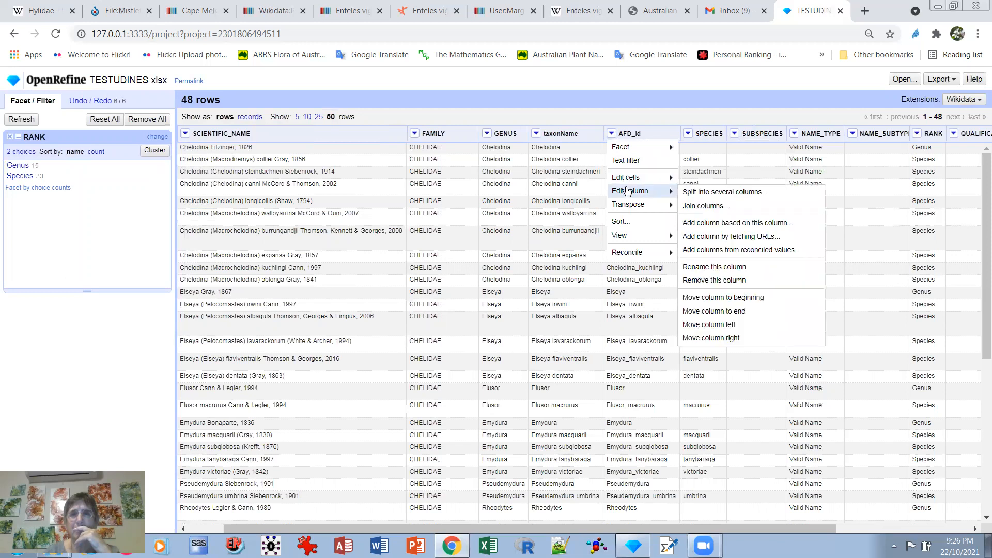
{"action": "left_click", "coordinate": [715, 223]}
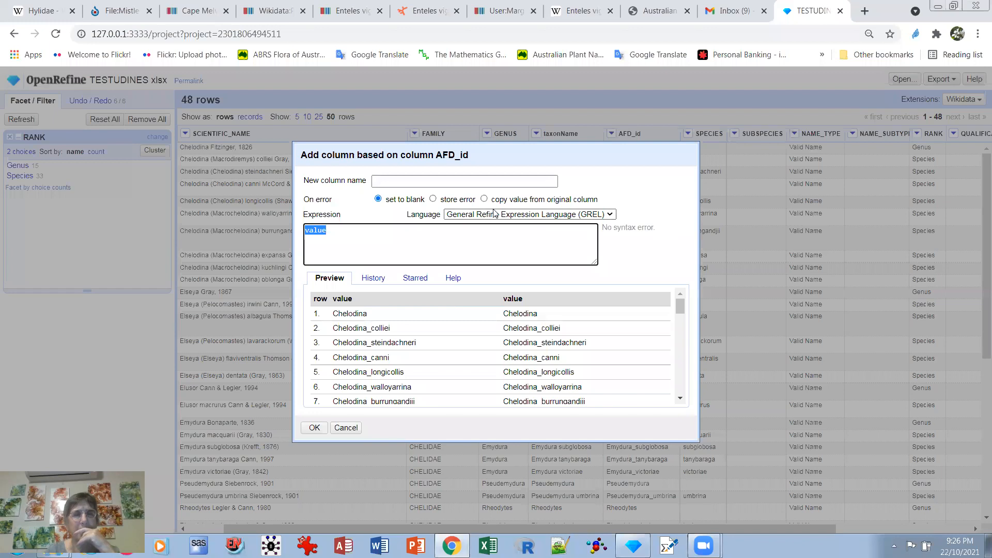
{"action": "left_click", "coordinate": [388, 182]}
{"action": "type", "text": "AFD"}
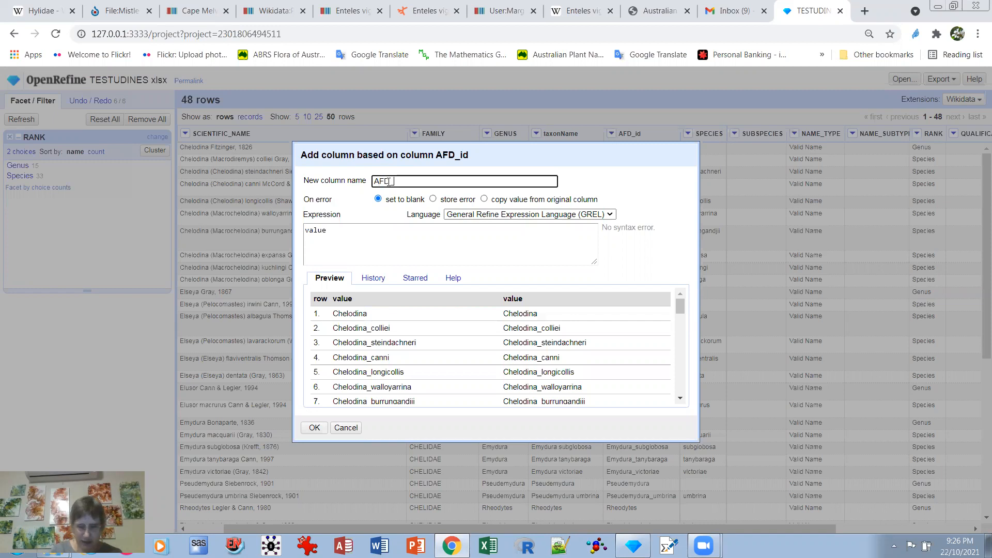
{"action": "type", "text": "_URL"}
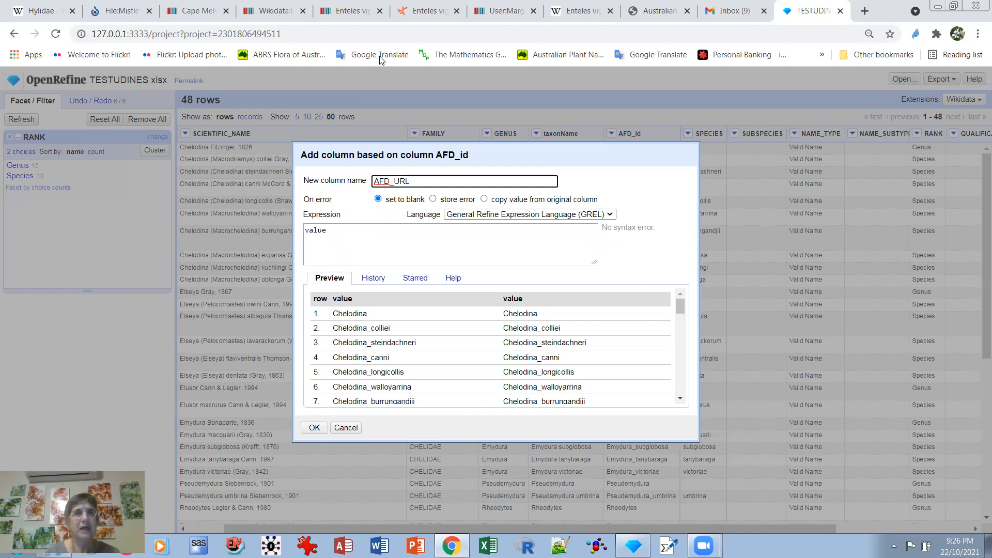
{"action": "left_click", "coordinate": [340, 16]}
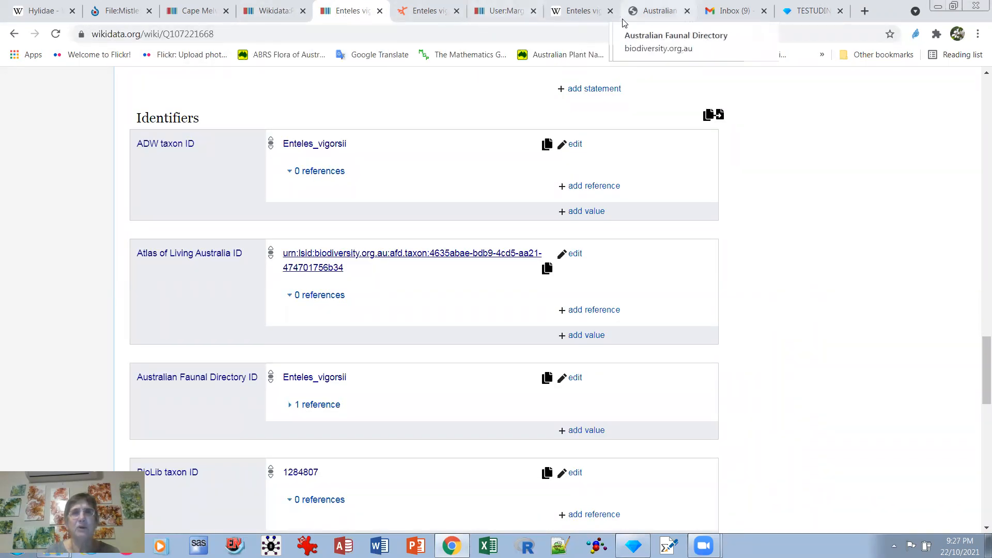
{"action": "left_click", "coordinate": [650, 12]}
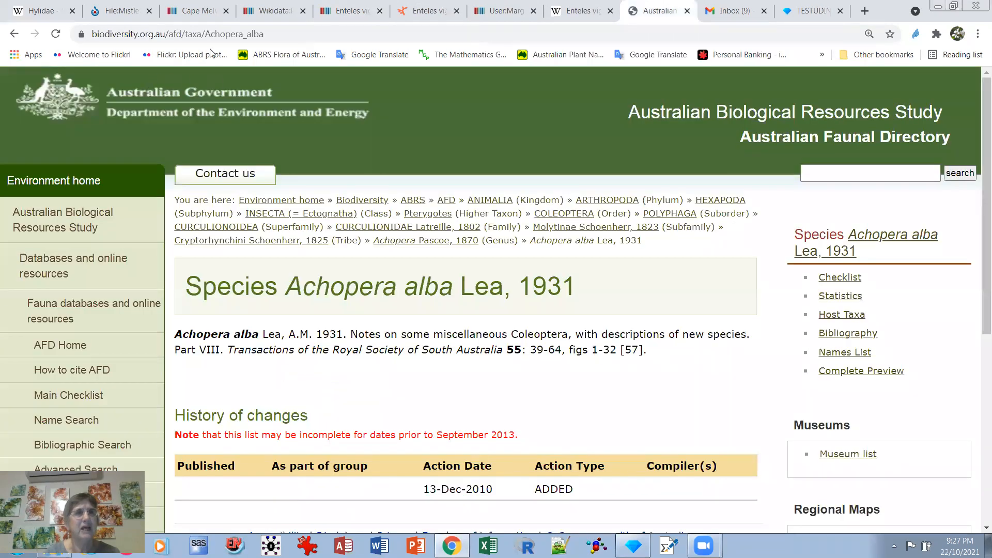
{"action": "left_click", "coordinate": [202, 34]}
{"action": "left_click_drag", "start_coordinate": [202, 35], "coordinate": [10, 36]}
{"action": "key", "text": "ctrl+c"}
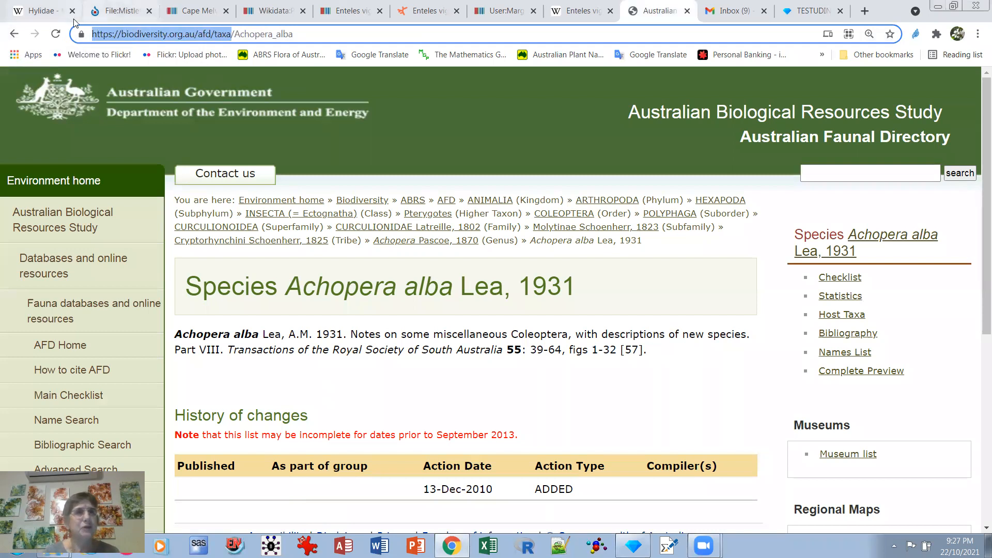
{"action": "left_click", "coordinate": [802, 14]}
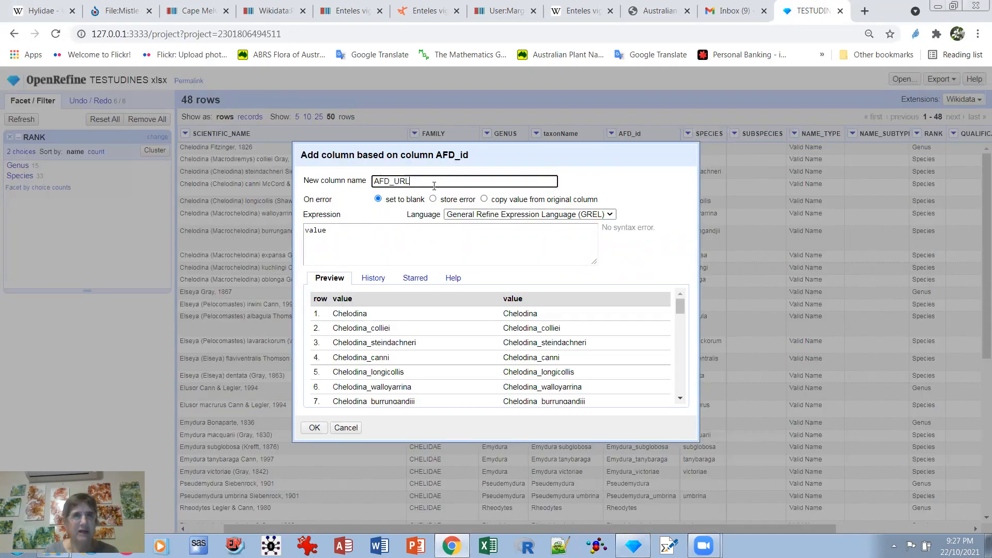
{"action": "left_click", "coordinate": [304, 231]}
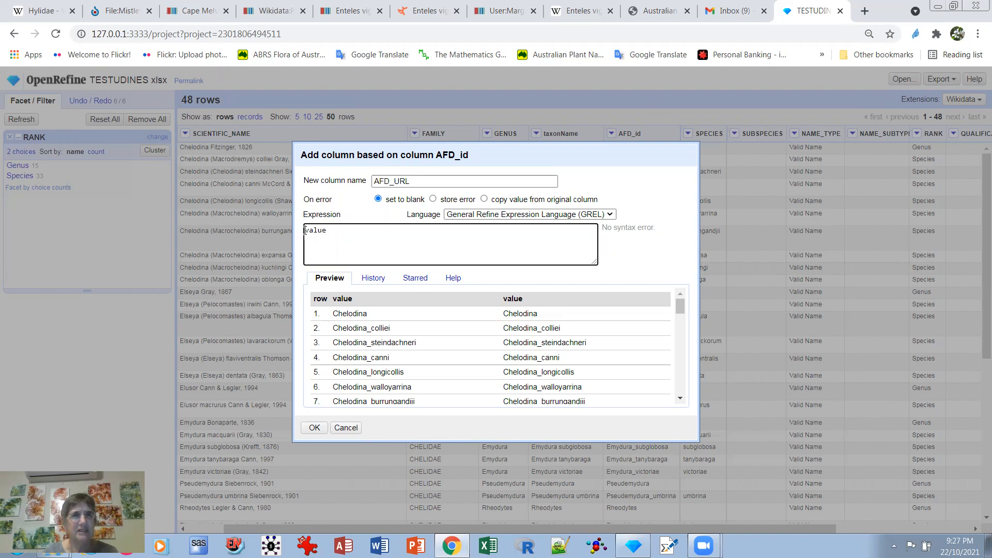
{"action": "type", "text": "\""}
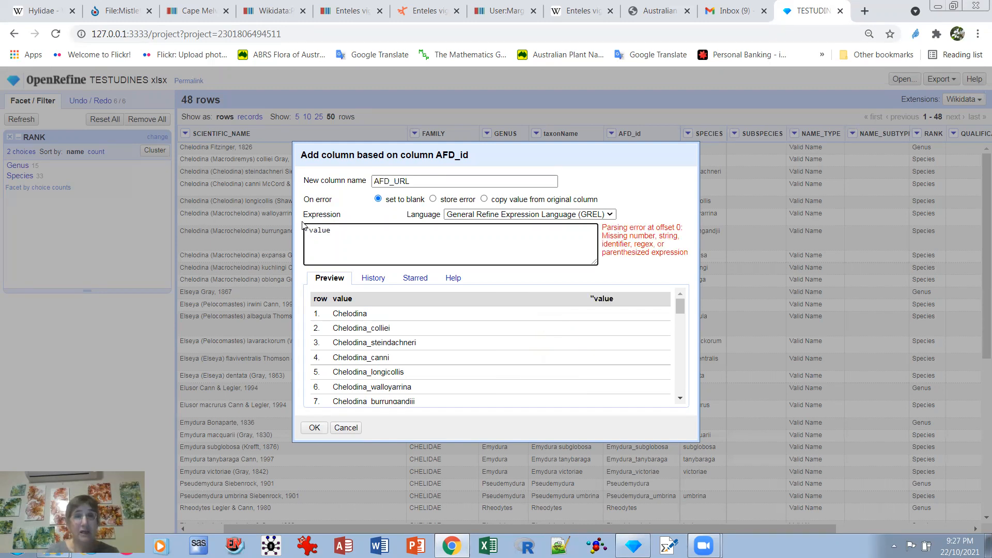
{"action": "key", "text": "ctrl+v"}
{"action": "type", "text": "\""}
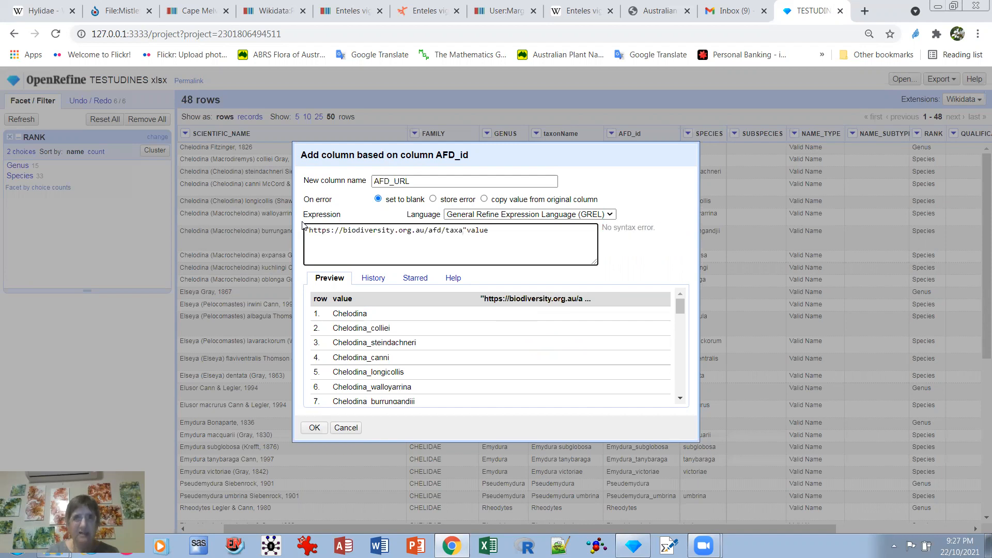
{"action": "type", "text": "+"}
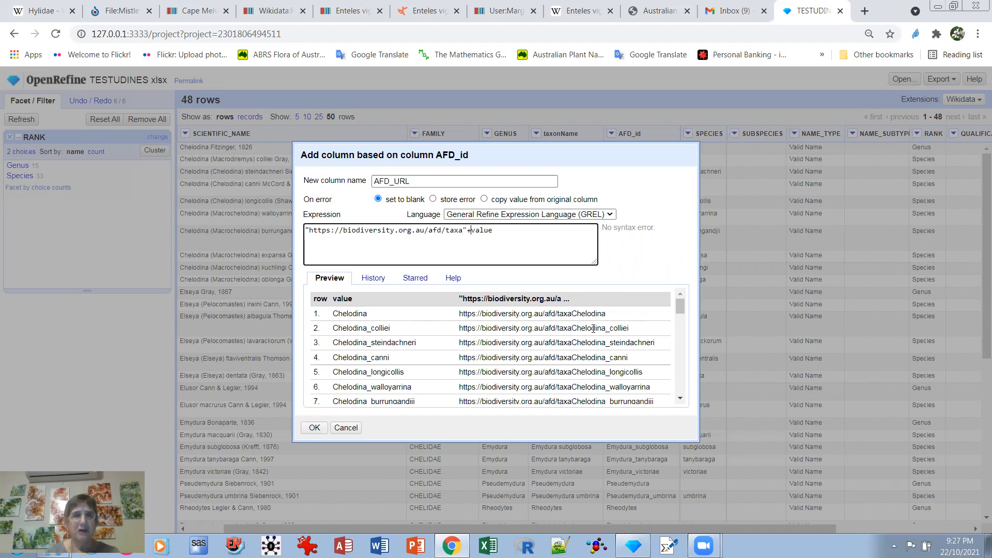
{"action": "left_click", "coordinate": [314, 428]}
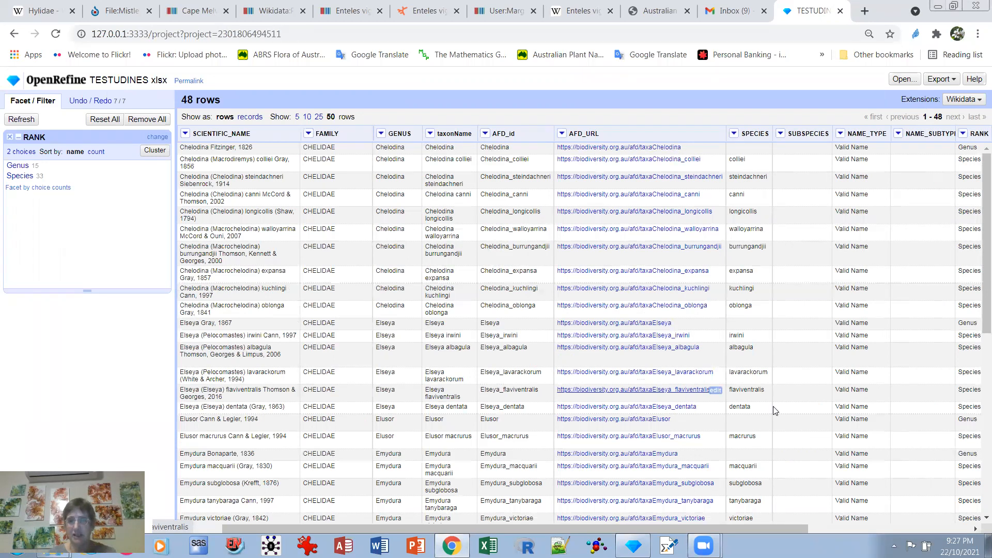
Convert the YEAR column's cells to text with the common transform.
{"action": "left_click_drag", "start_coordinate": [768, 530], "coordinate": [959, 527]}
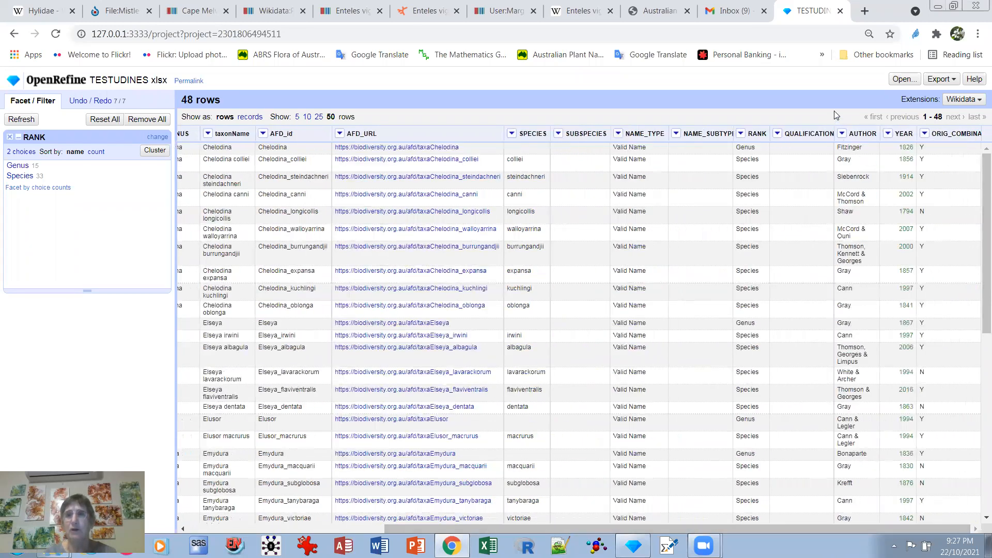
{"action": "left_click", "coordinate": [888, 134]}
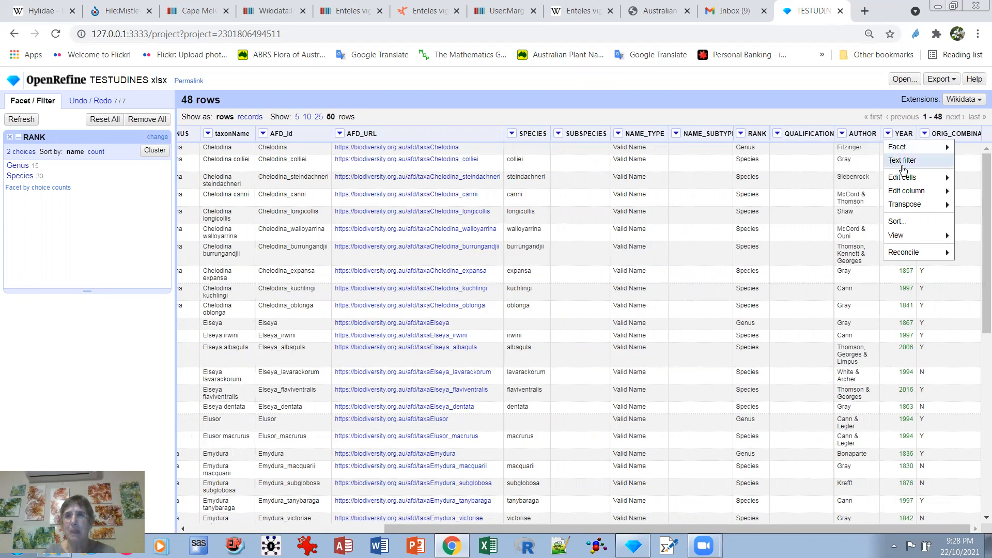
{"action": "mouse_move", "coordinate": [904, 181]}
{"action": "mouse_move", "coordinate": [849, 197]}
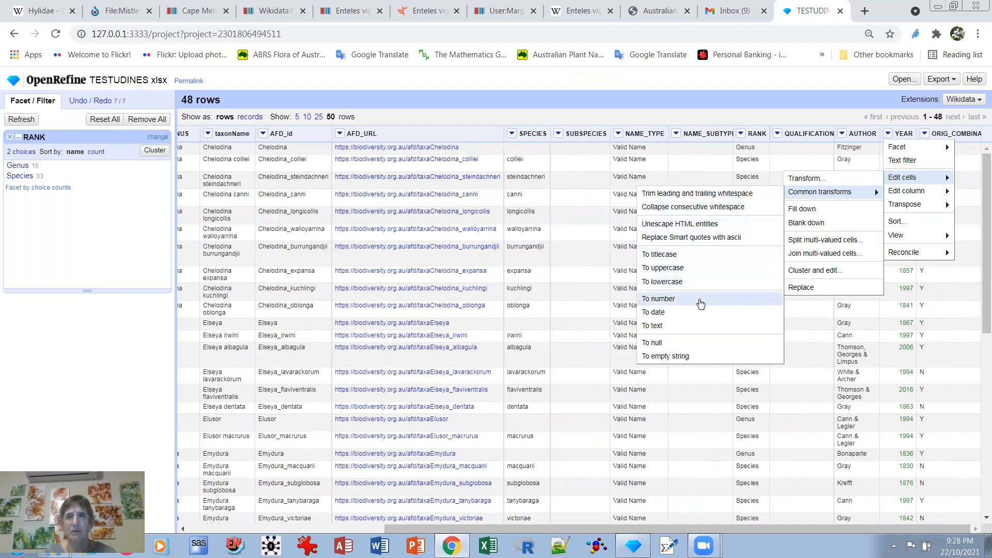
{"action": "left_click", "coordinate": [684, 329]}
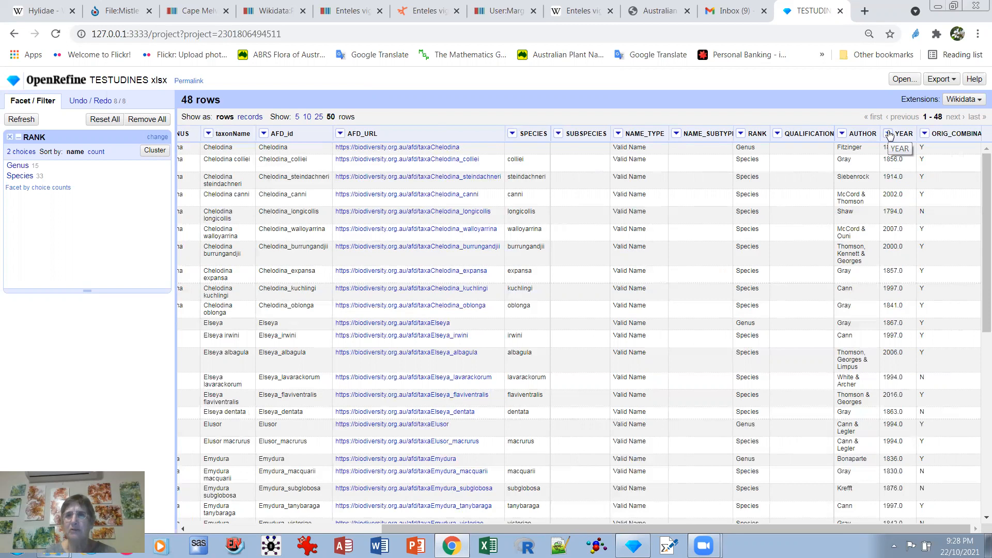
Strip the trailing ".0" from the YEAR column's values with the transform expression value.replace(".0","").
{"action": "left_click", "coordinate": [889, 134]}
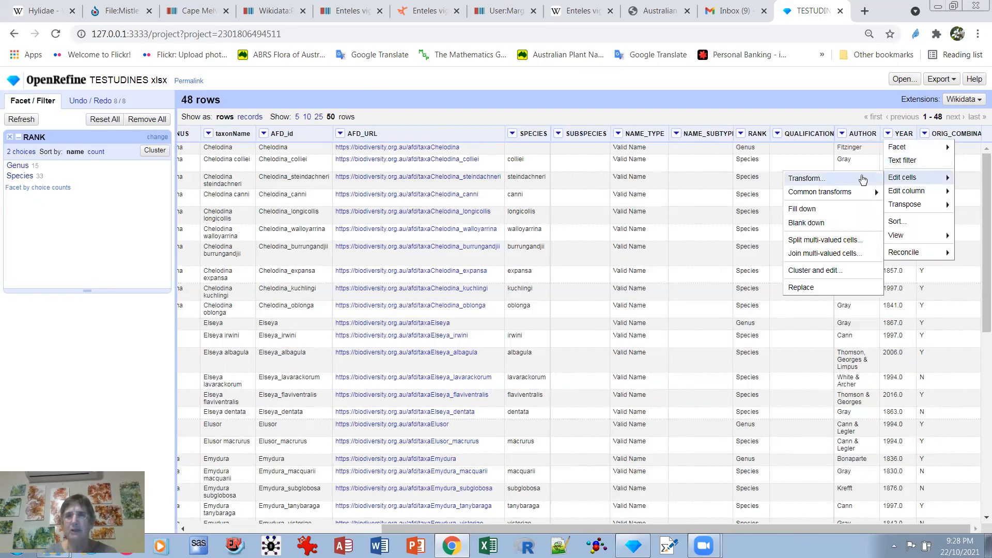
{"action": "left_click", "coordinate": [823, 182]}
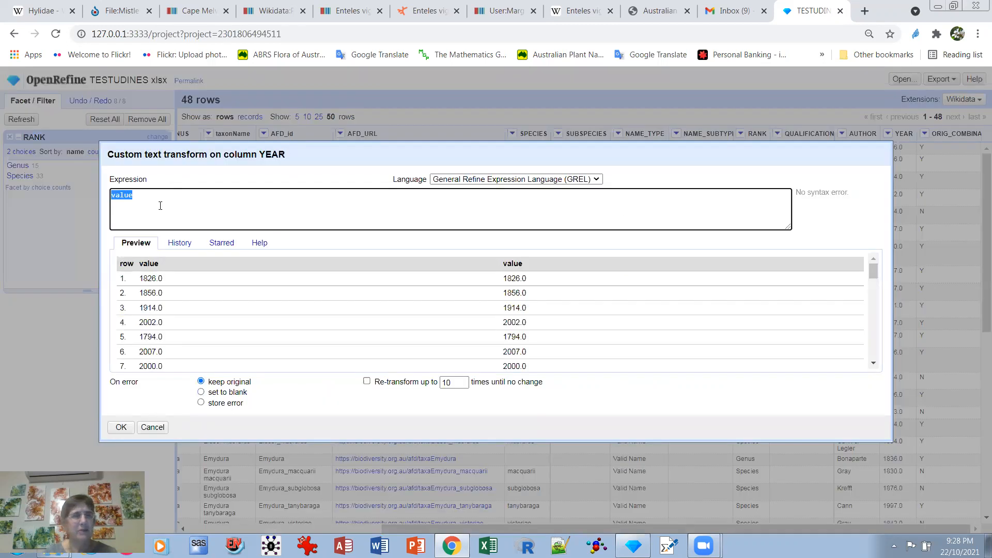
{"action": "left_click", "coordinate": [134, 193]}
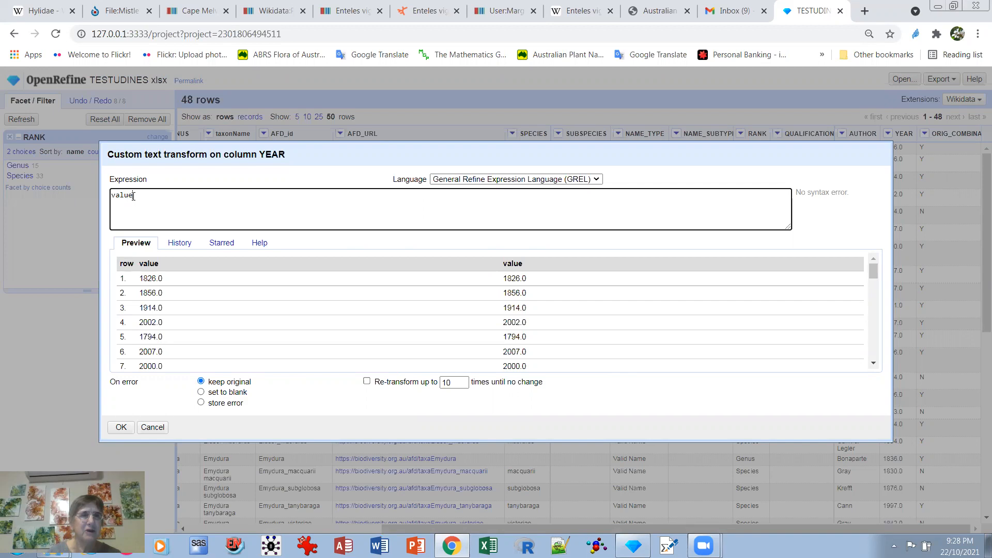
{"action": "type", "text": "."}
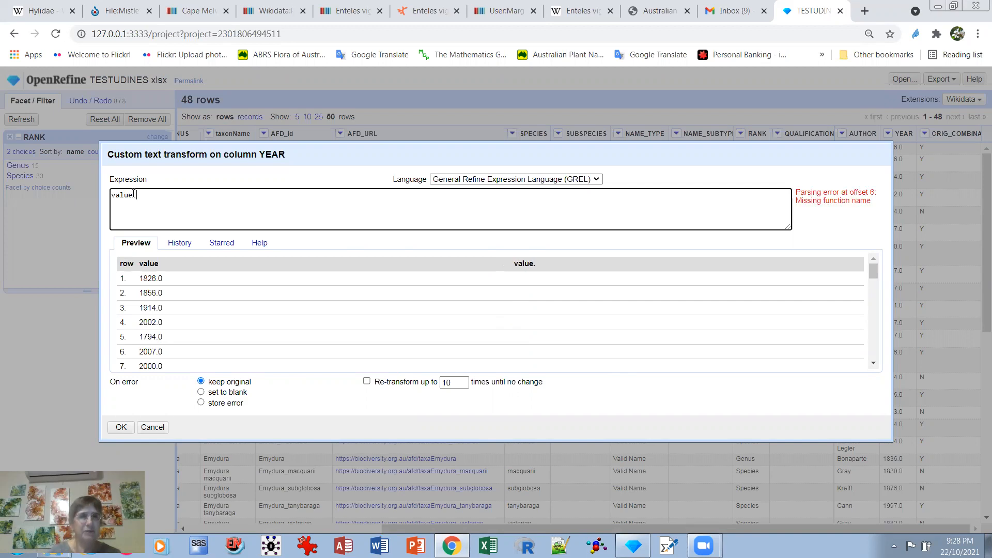
{"action": "type", "text": "replace("}
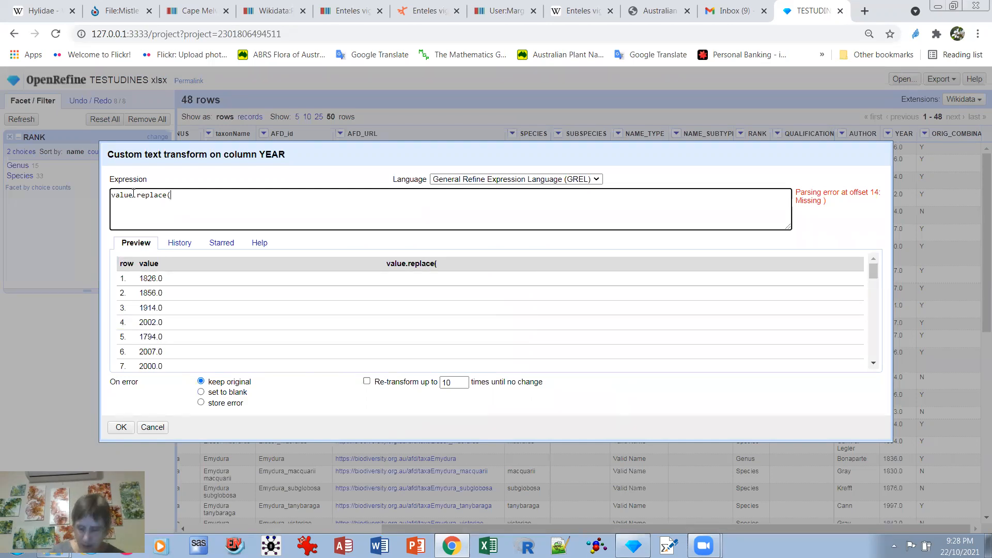
{"action": "type", "text": "\""}
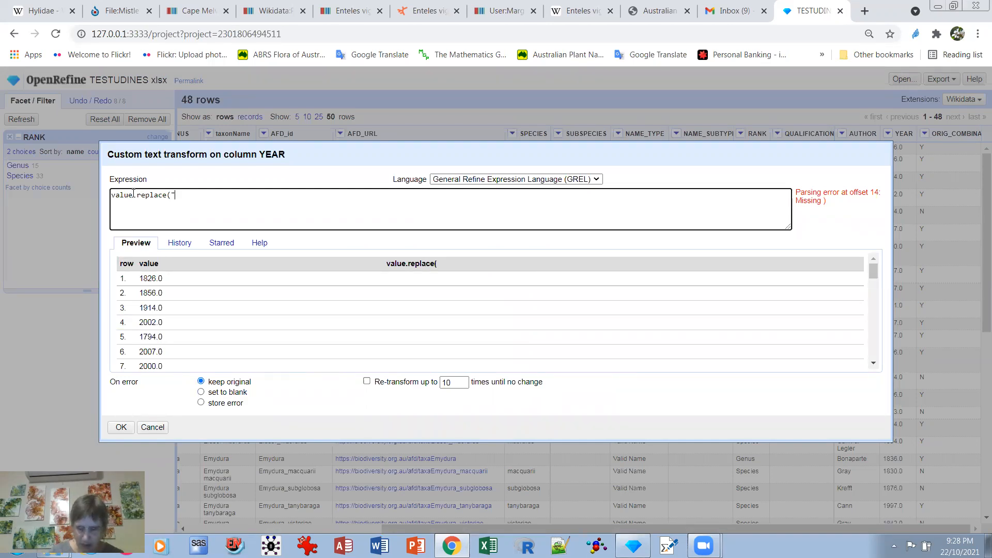
{"action": "type", "text": ".0\""}
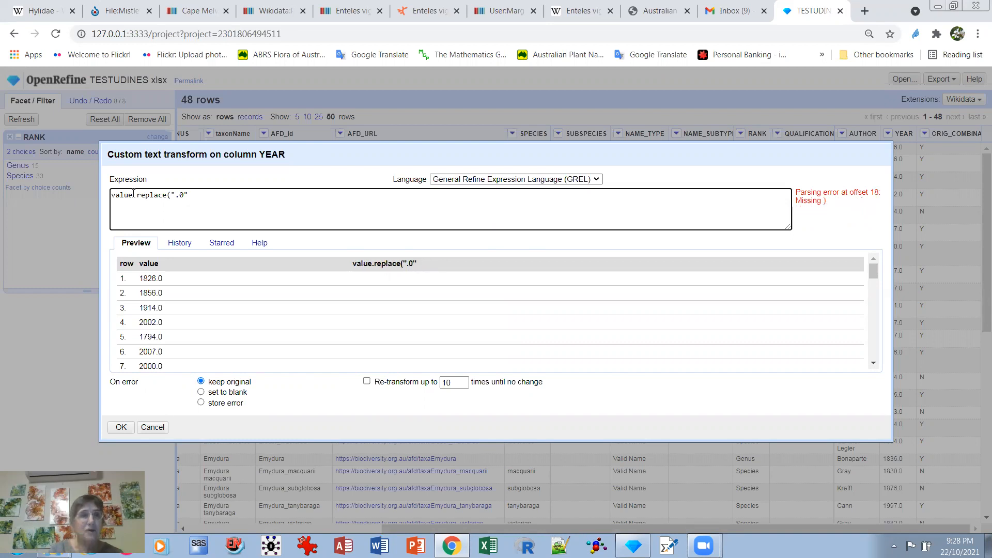
{"action": "type", "text": ",\"\")"}
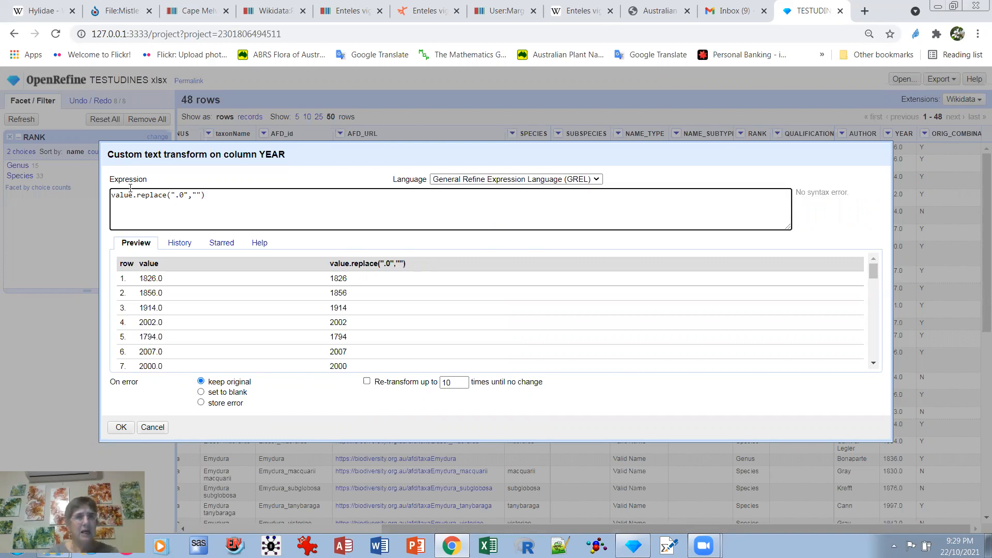
{"action": "left_click", "coordinate": [121, 427]}
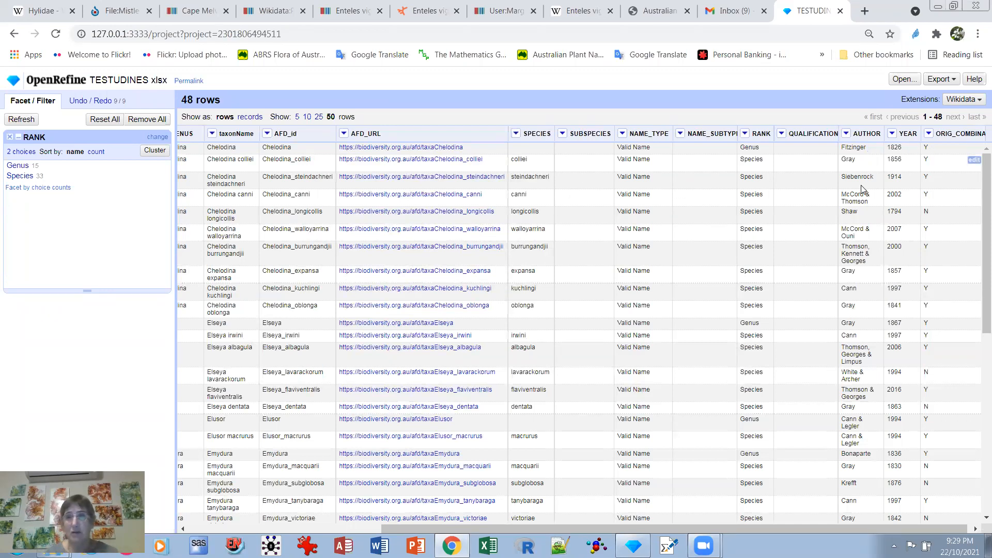
Join the AUTHOR and YEAR columns with a comma and space as separator into a new column named citation.
{"action": "left_click", "coordinate": [846, 134]}
{"action": "mouse_move", "coordinate": [855, 197]}
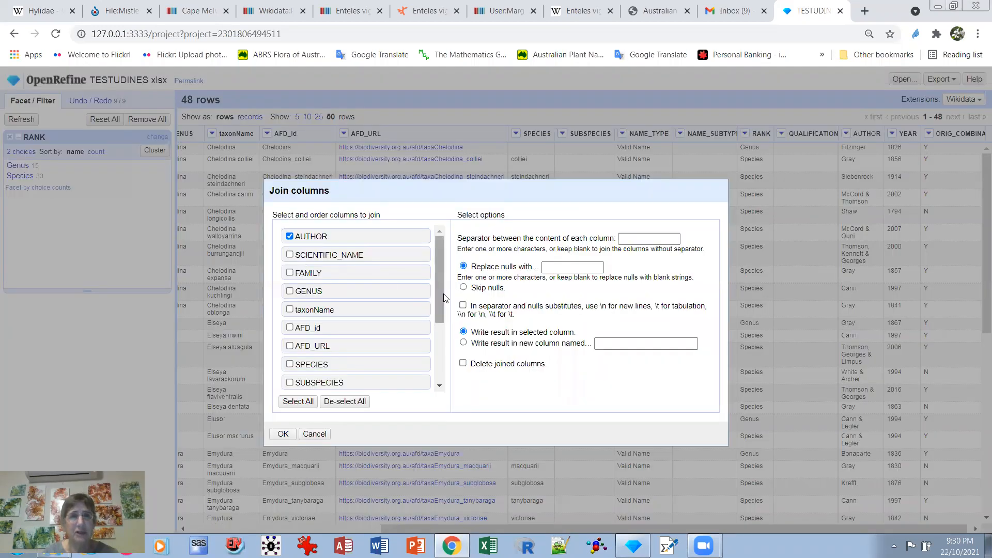
{"action": "left_click_drag", "start_coordinate": [441, 296], "coordinate": [432, 349]}
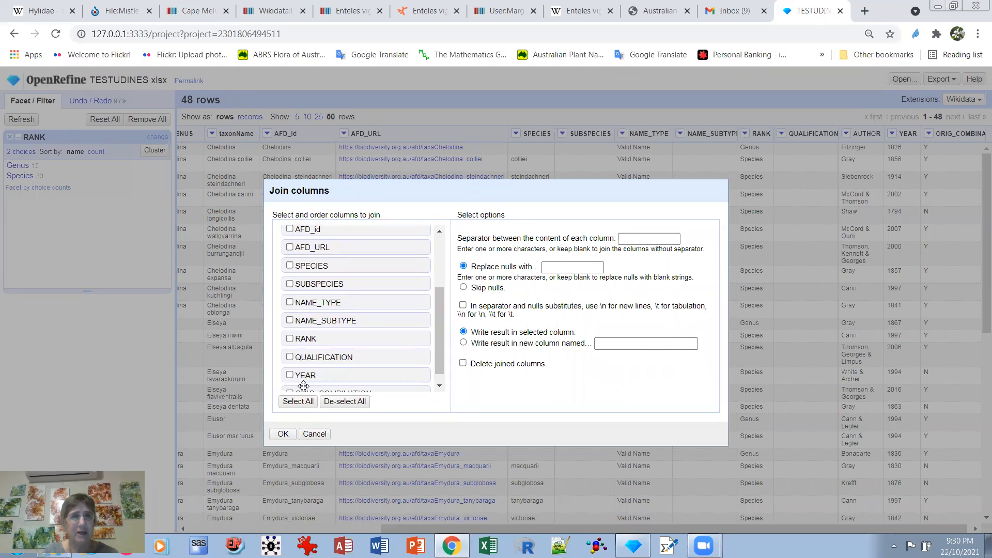
{"action": "left_click", "coordinate": [290, 376]}
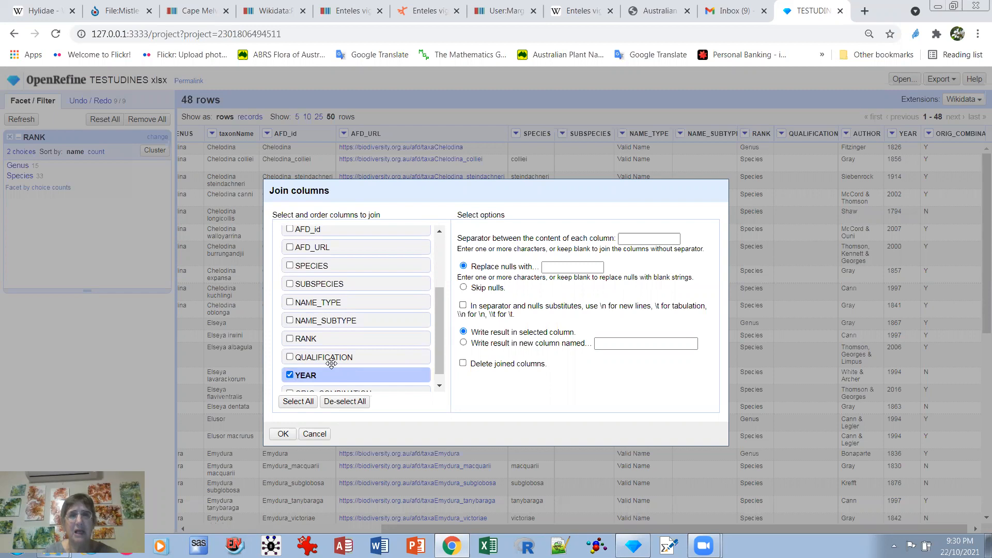
{"action": "left_click", "coordinate": [621, 238]}
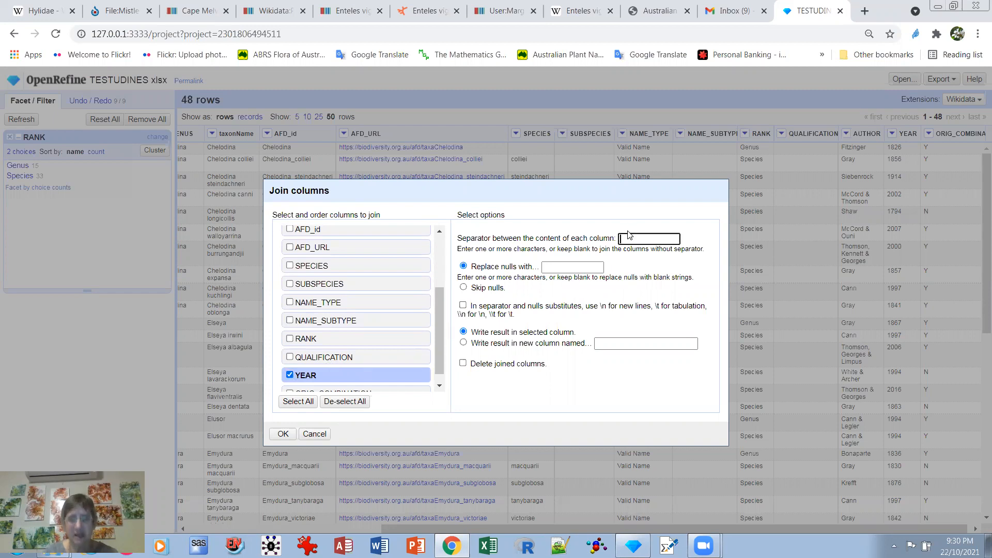
{"action": "type", "text": ","}
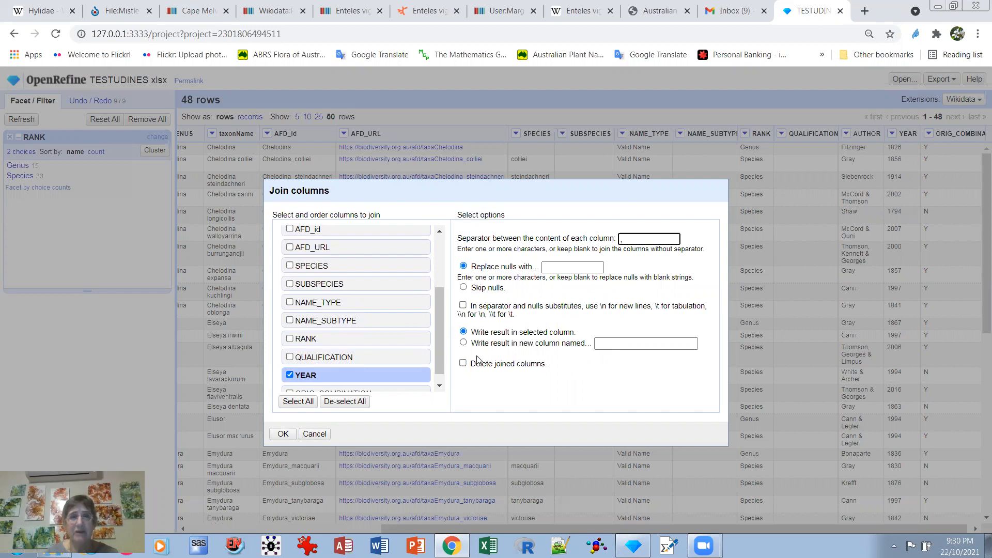
{"action": "left_click", "coordinate": [464, 343]}
{"action": "left_click", "coordinate": [598, 343]}
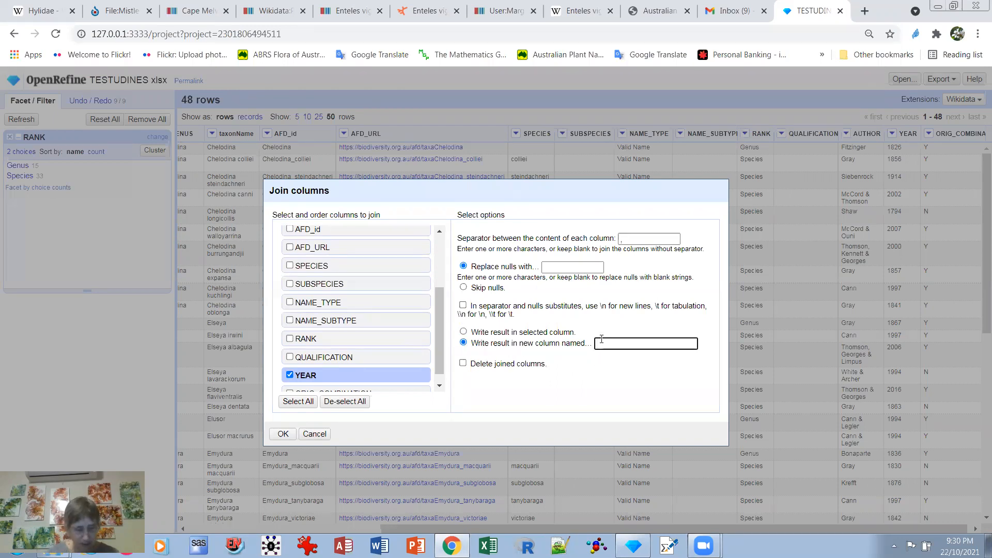
{"action": "type", "text": "citation"}
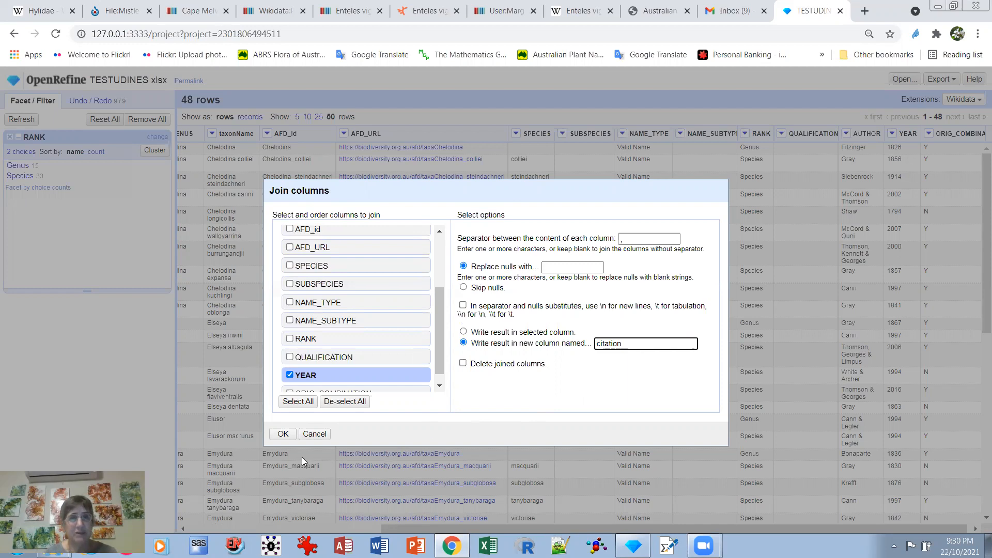
{"action": "left_click", "coordinate": [283, 435]}
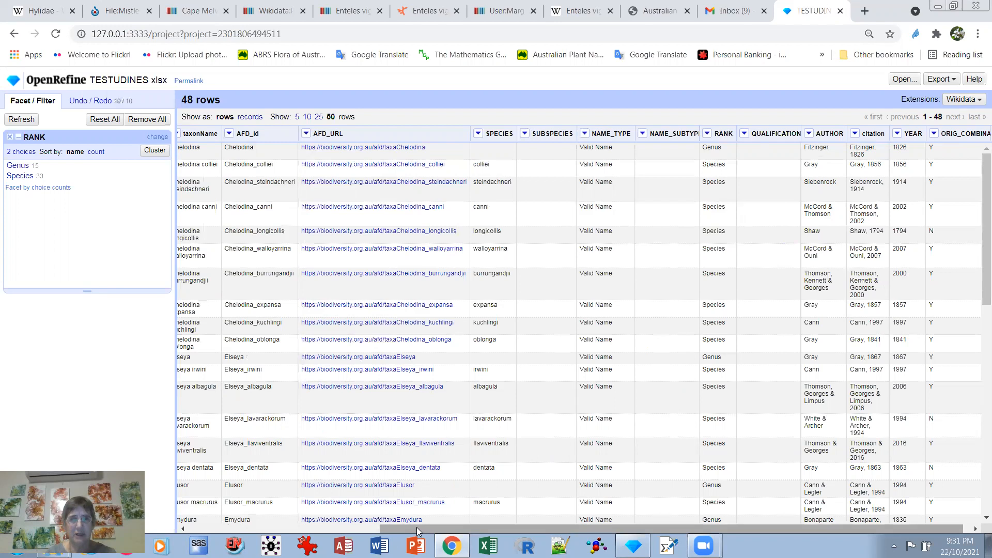
Add a text facet on the ORIG_COMBINATION column and filter the rows to the value N.
{"action": "left_click", "coordinate": [380, 528]}
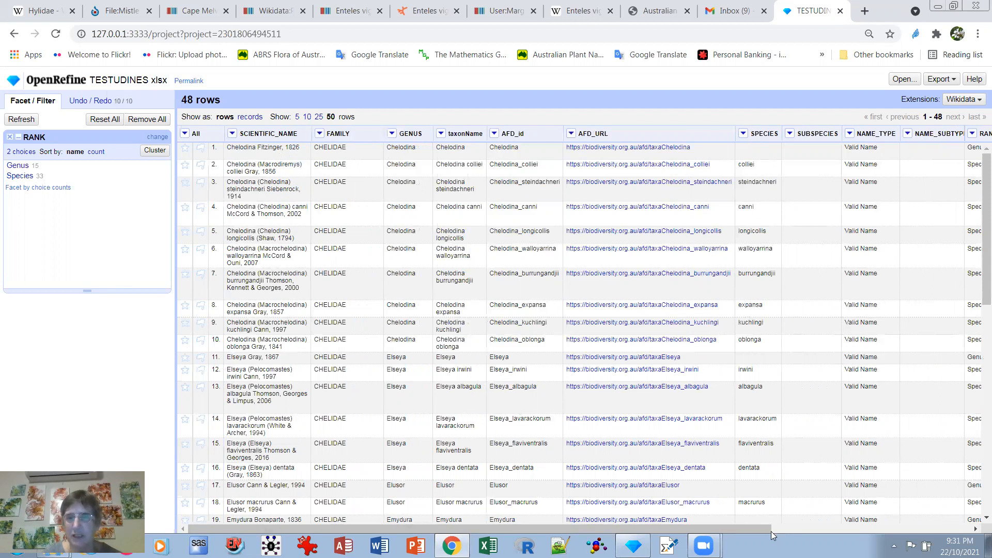
{"action": "left_click_drag", "start_coordinate": [761, 528], "coordinate": [961, 528]}
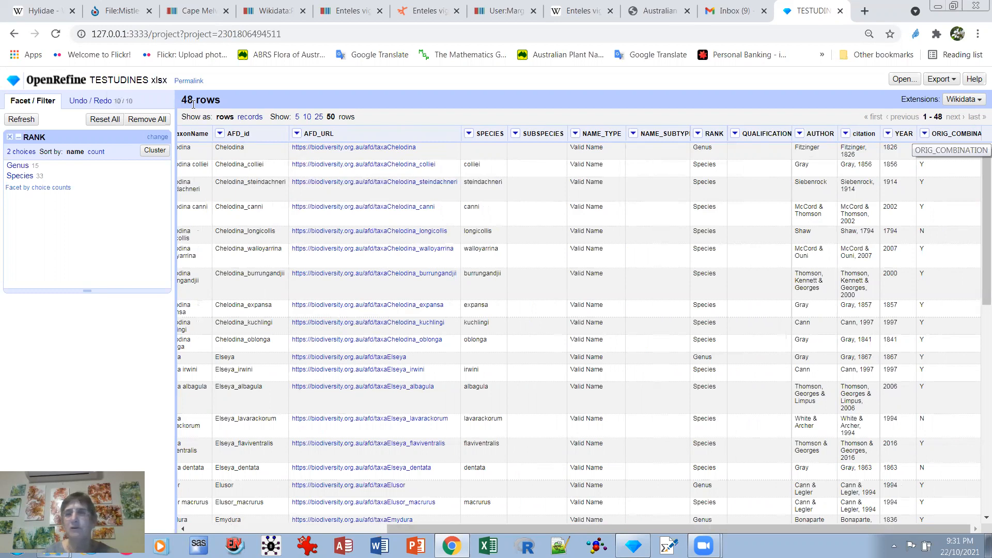
{"action": "left_click", "coordinate": [924, 134]}
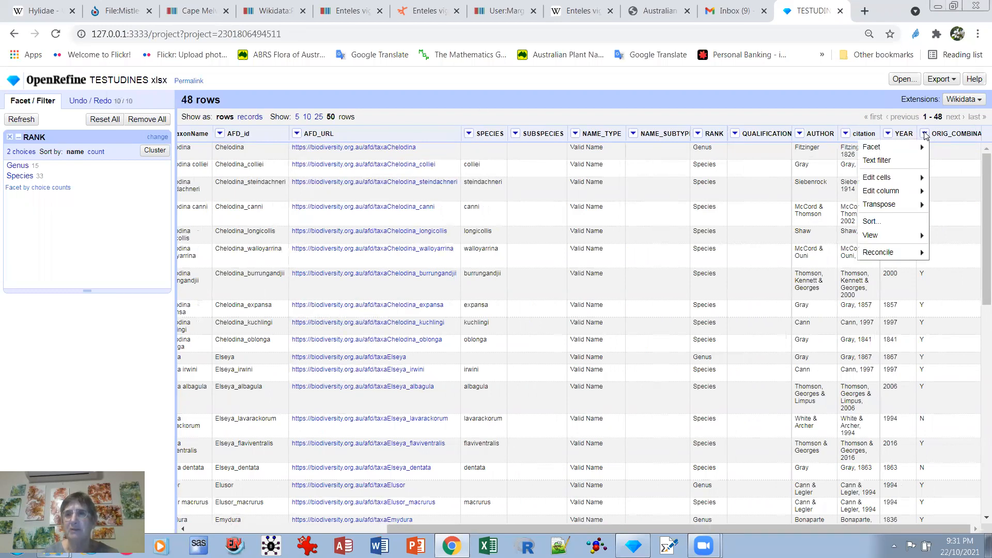
{"action": "mouse_move", "coordinate": [884, 149]}
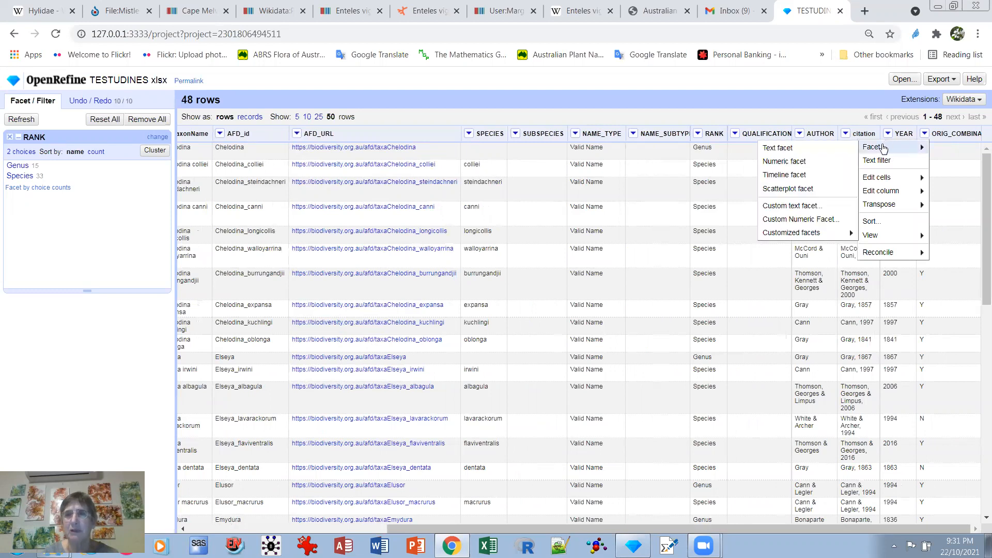
{"action": "left_click", "coordinate": [796, 151]}
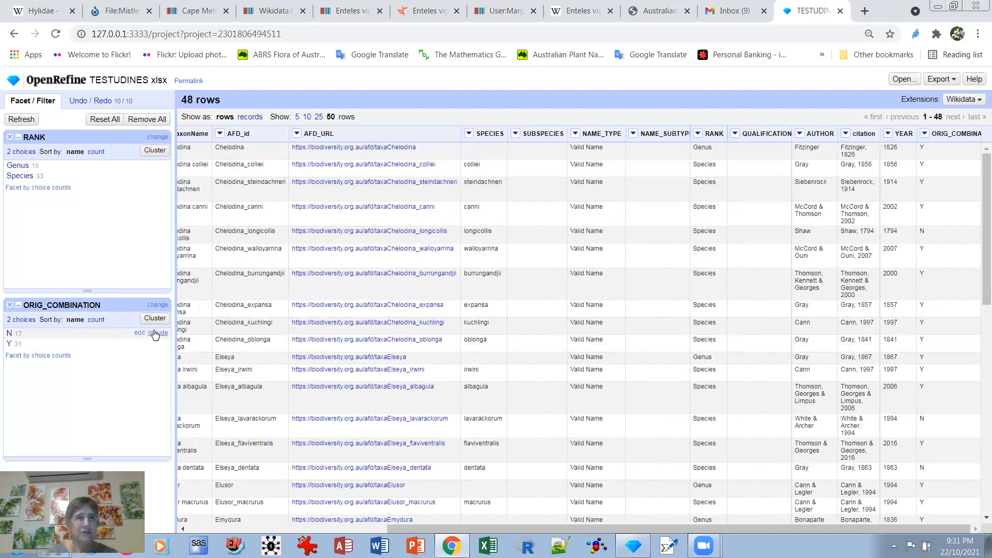
{"action": "left_click", "coordinate": [155, 334]}
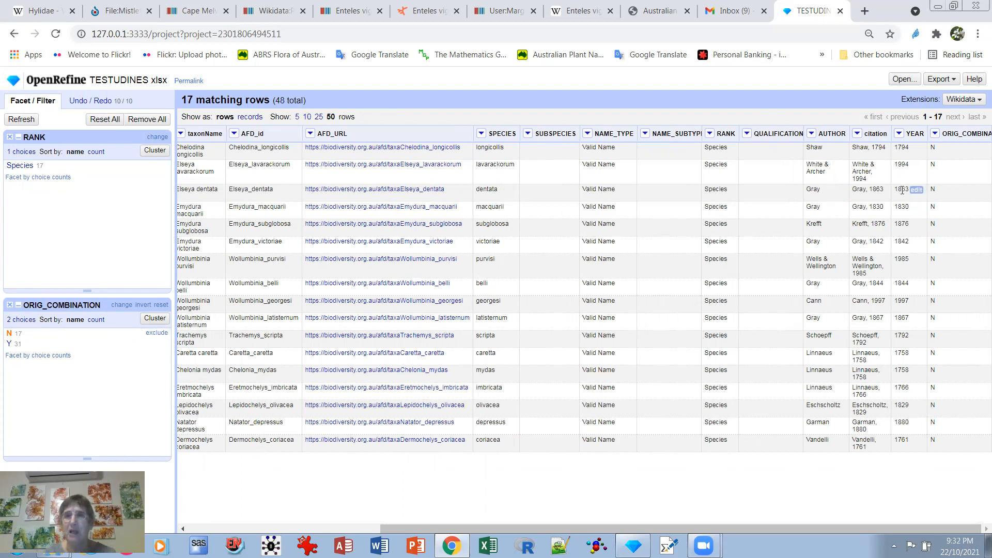
Wrap the filtered rows' citation values in parentheses with the transform expression "("+value+")", and reset all facets.
{"action": "left_click", "coordinate": [858, 134]}
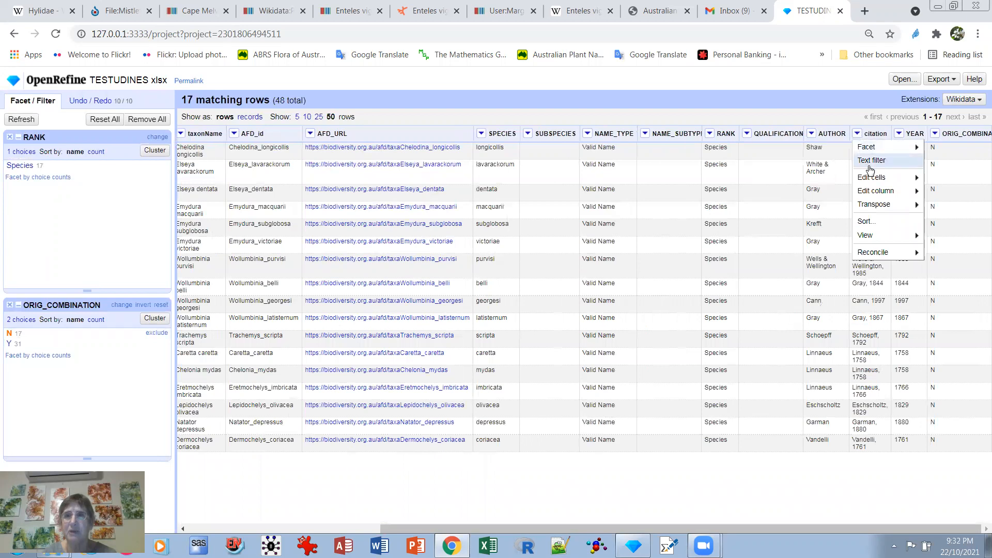
{"action": "mouse_move", "coordinate": [874, 178]}
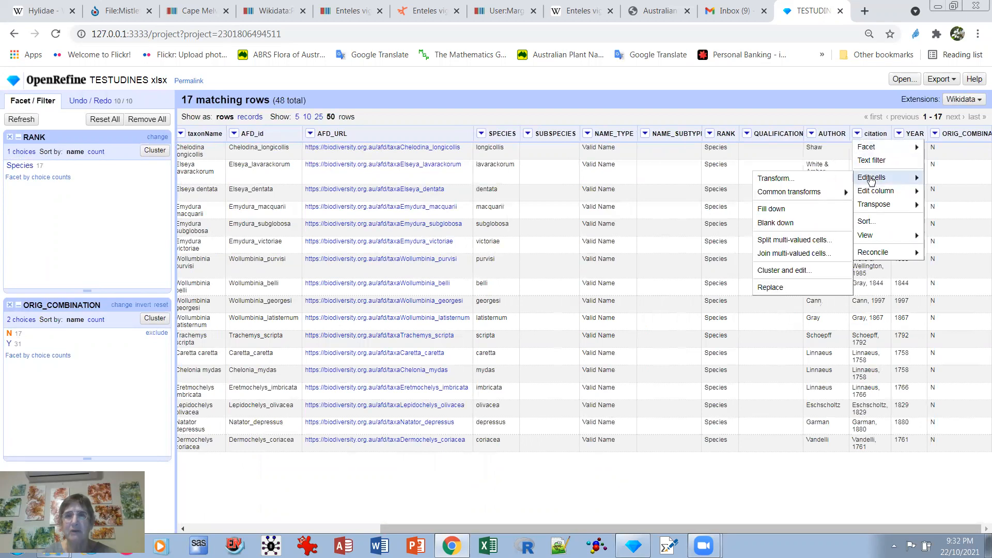
{"action": "left_click", "coordinate": [795, 179]}
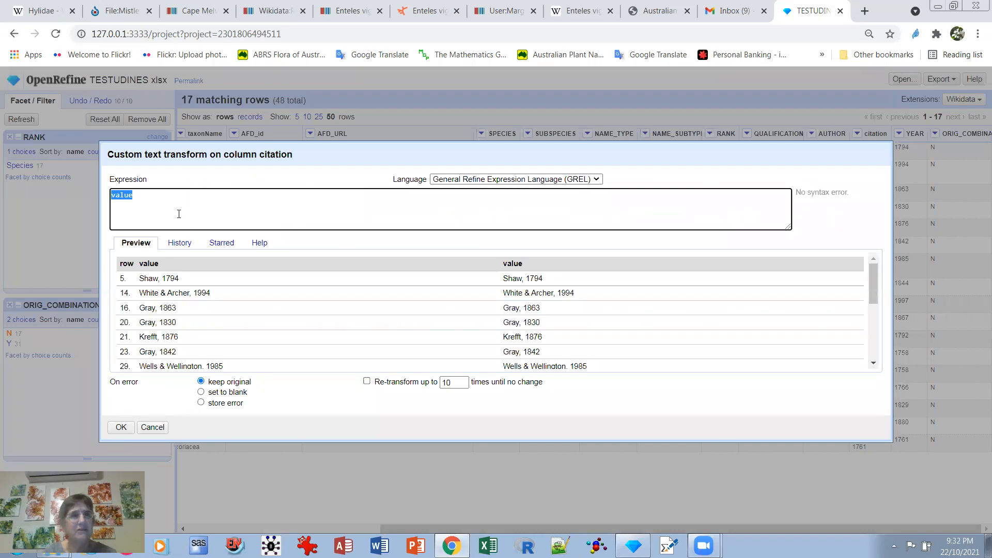
{"action": "left_click", "coordinate": [110, 194]}
{"action": "type", "text": "\"("}
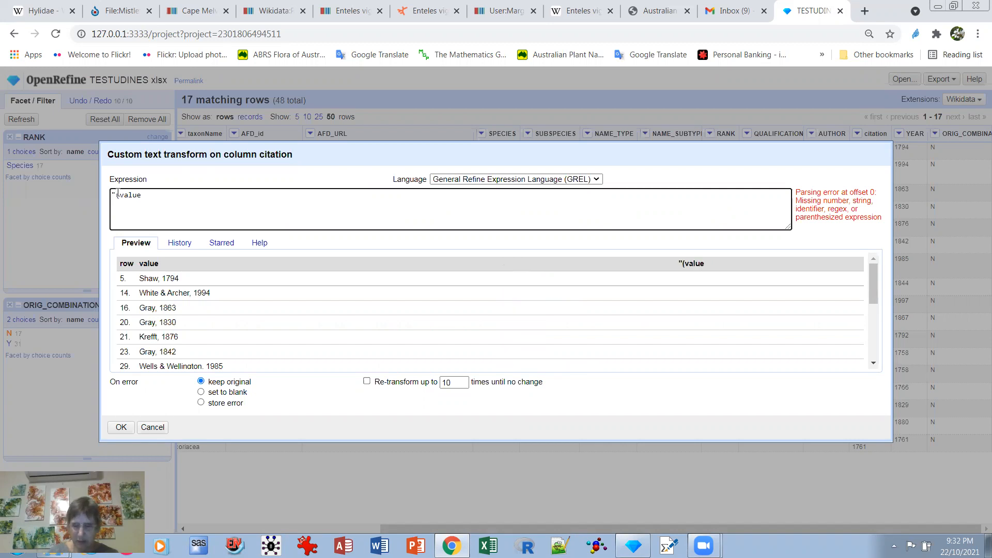
{"action": "type", "text": "\"+"}
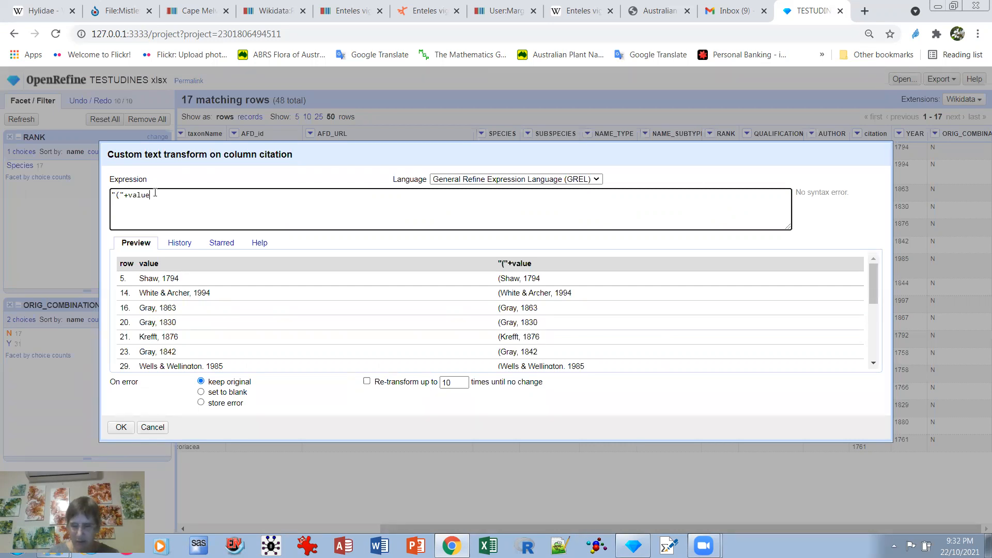
{"action": "type", "text": "\")\""}
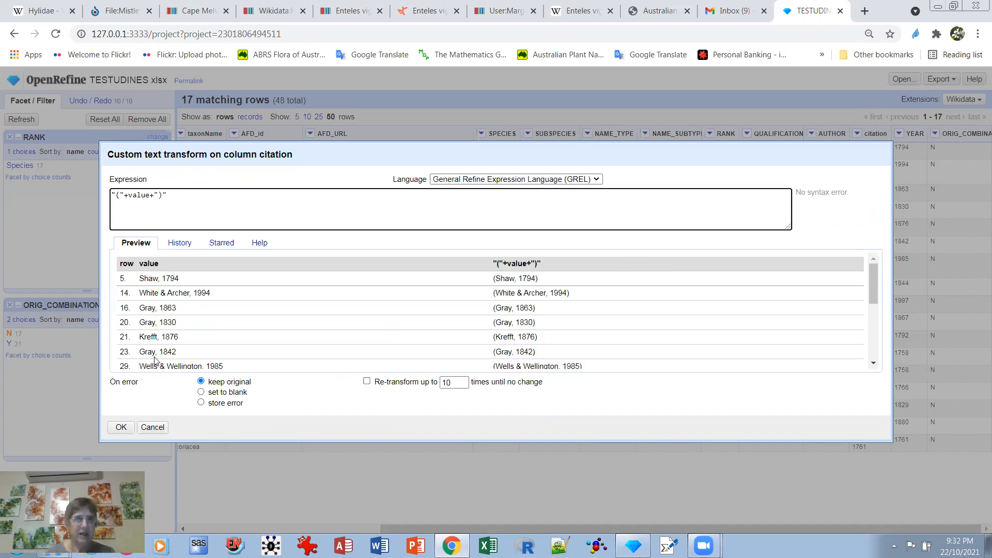
{"action": "left_click", "coordinate": [119, 428]}
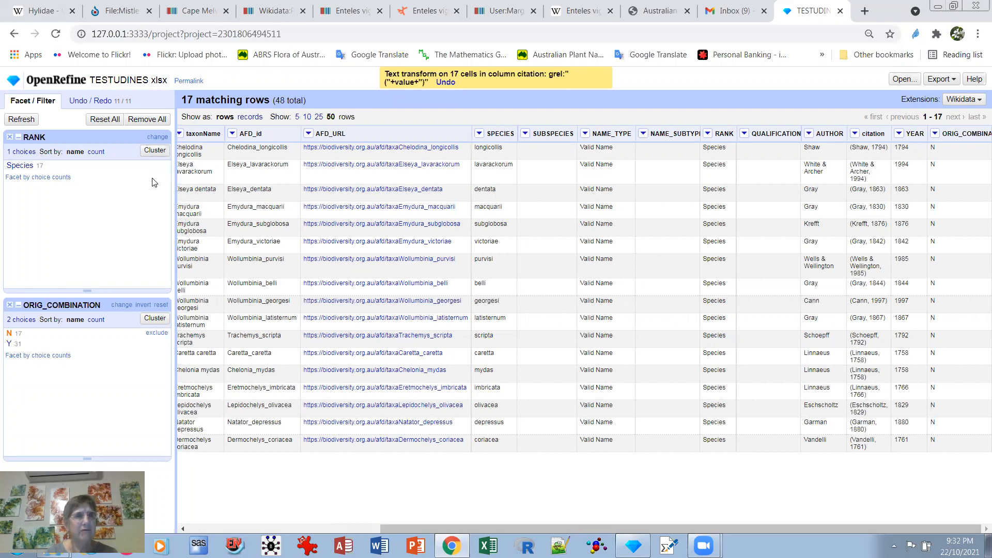
{"action": "left_click", "coordinate": [101, 120]}
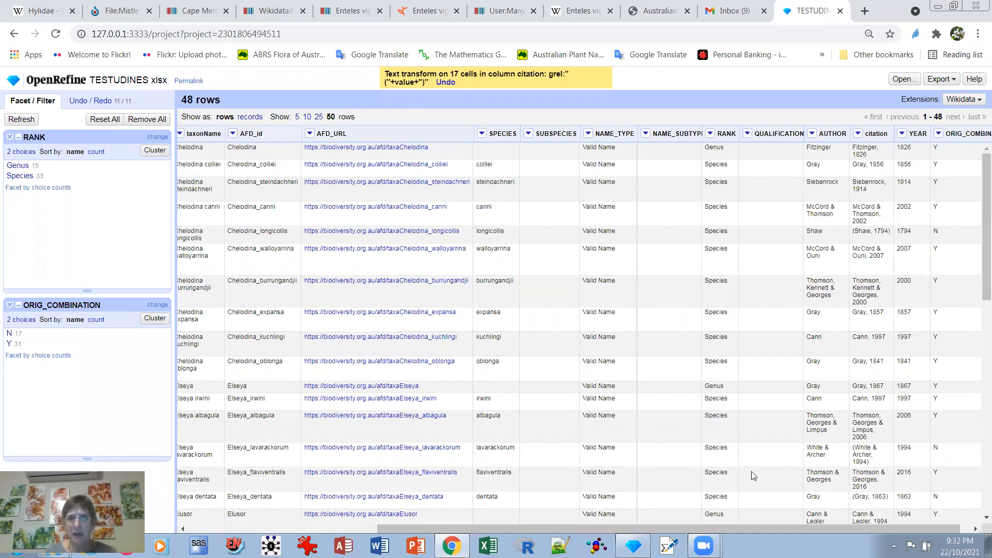
{"action": "left_click_drag", "start_coordinate": [900, 528], "coordinate": [955, 525]}
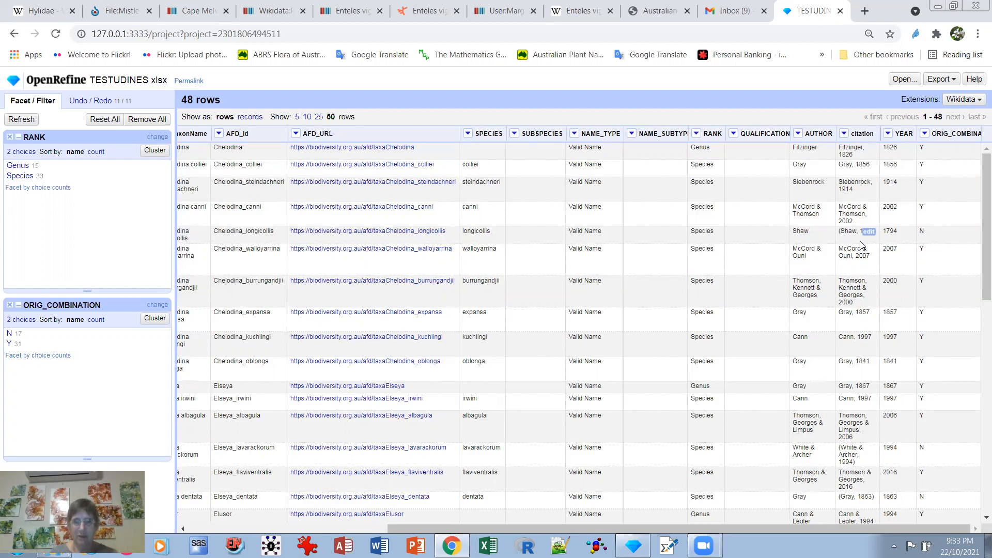
Reconcile the taxonName column against the Wikidata (en) service as type taxon, with auto-matching of high-confidence candidates.
{"action": "left_click_drag", "start_coordinate": [399, 528], "coordinate": [150, 528]}
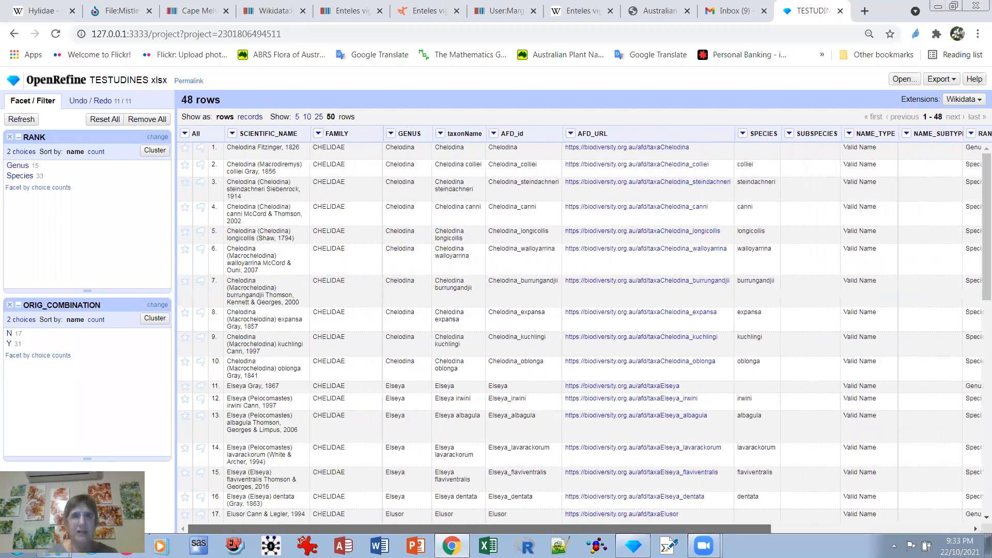
{"action": "left_click", "coordinate": [441, 134]}
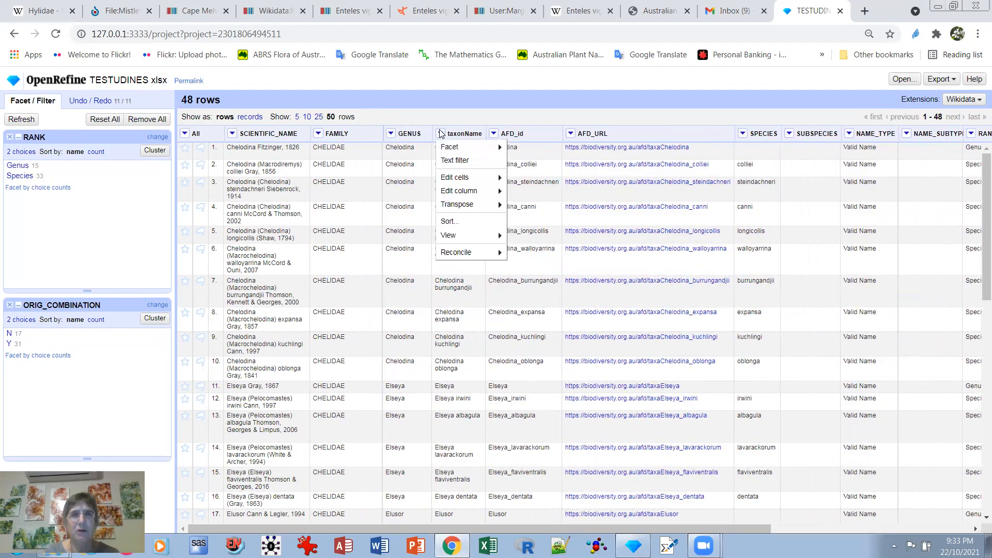
{"action": "mouse_move", "coordinate": [455, 252]}
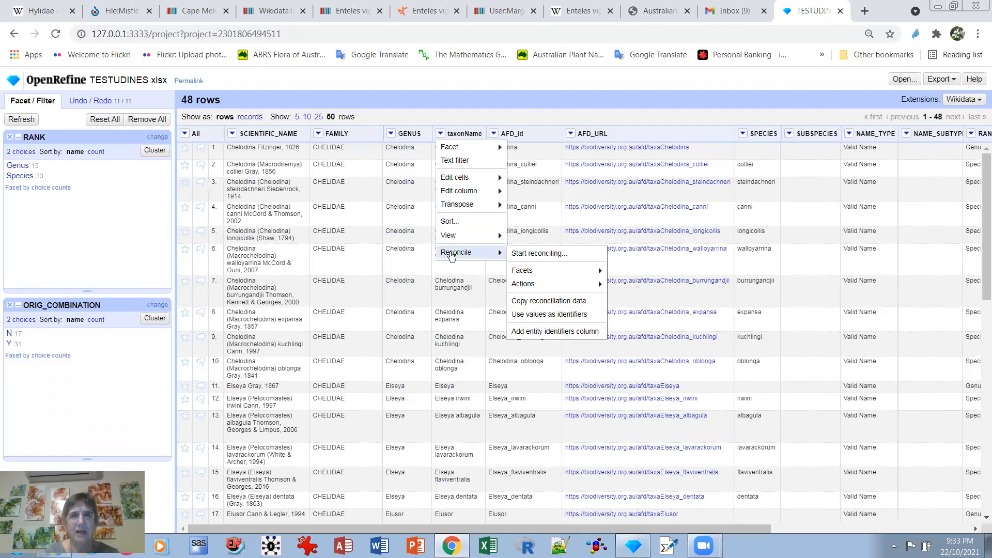
{"action": "left_click", "coordinate": [518, 254]}
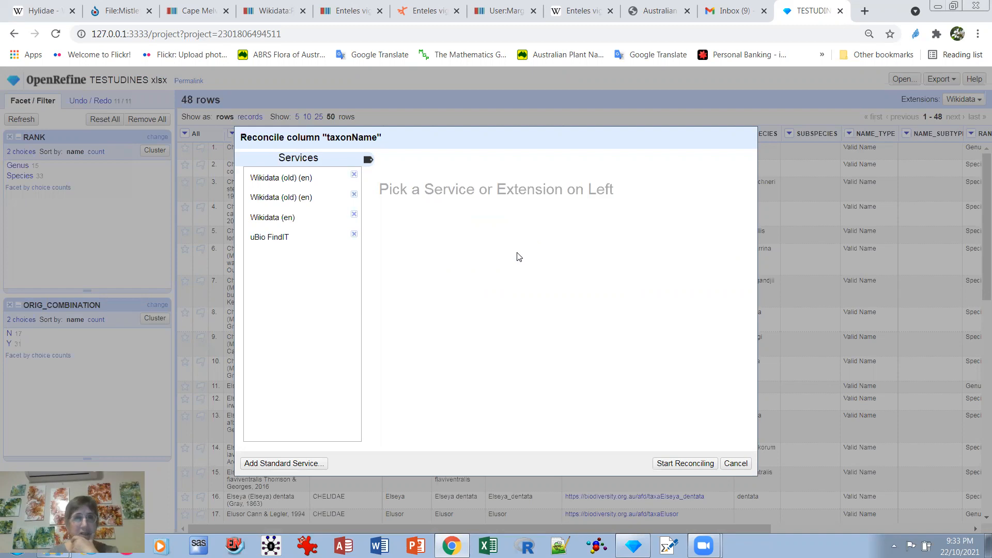
{"action": "left_click", "coordinate": [264, 219]}
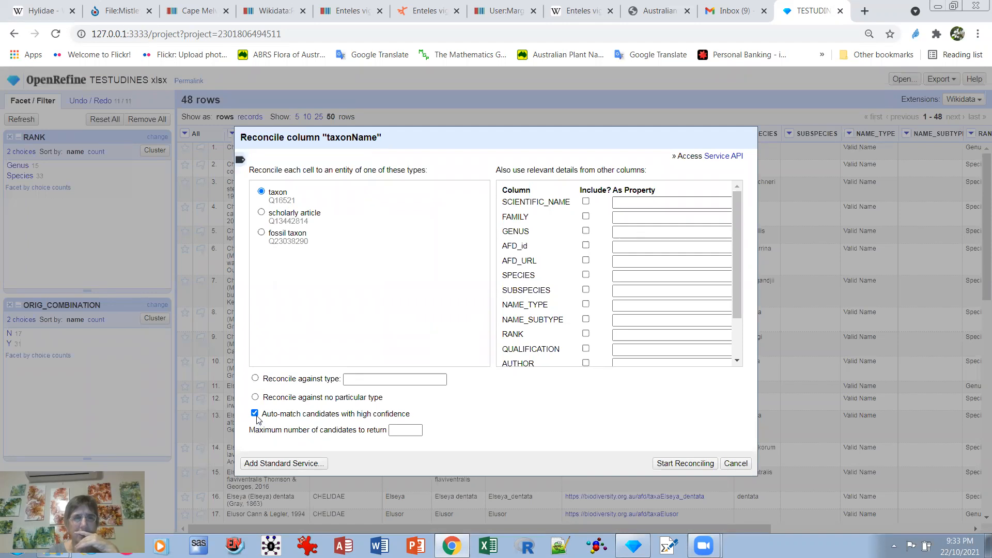
{"action": "left_click", "coordinate": [690, 465]}
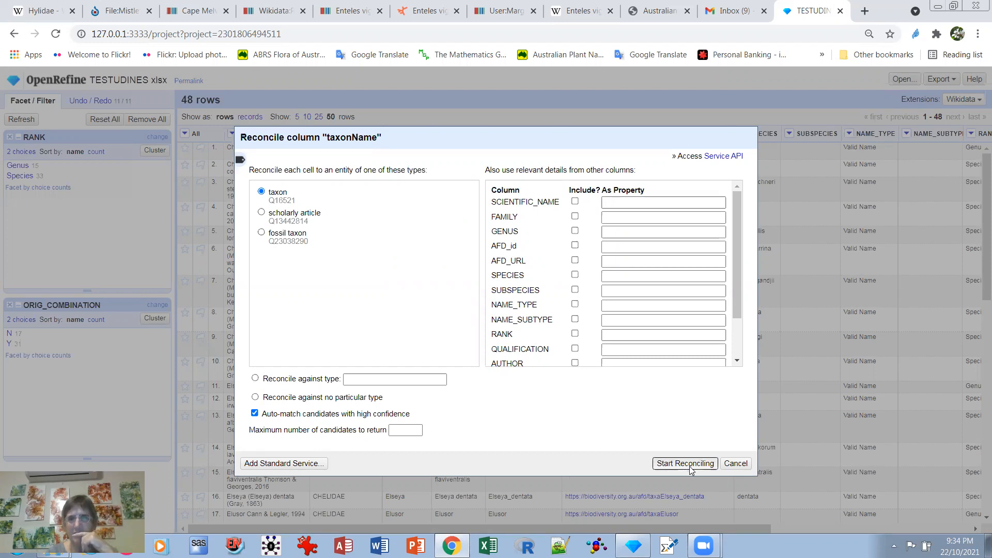
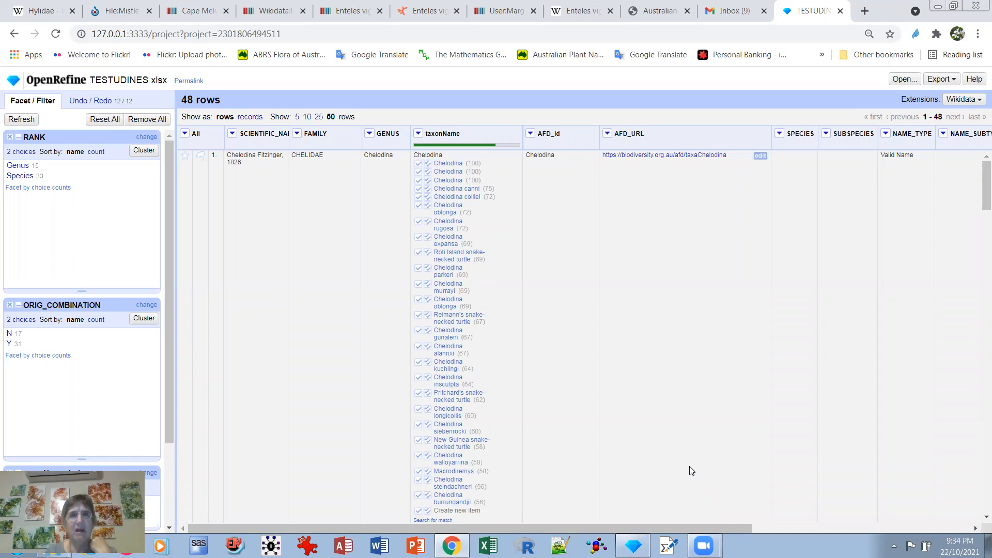
Match the Chelodina cell in row 1 to the Wikidata reptile genus Chelodina (Q532358).
{"action": "left_click", "coordinate": [433, 520]}
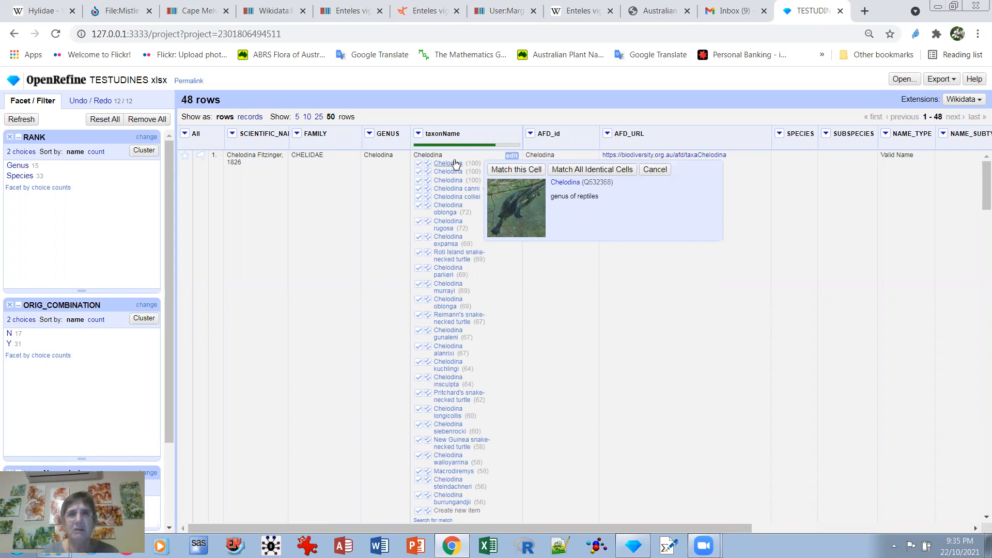
{"action": "mouse_move", "coordinate": [452, 176]}
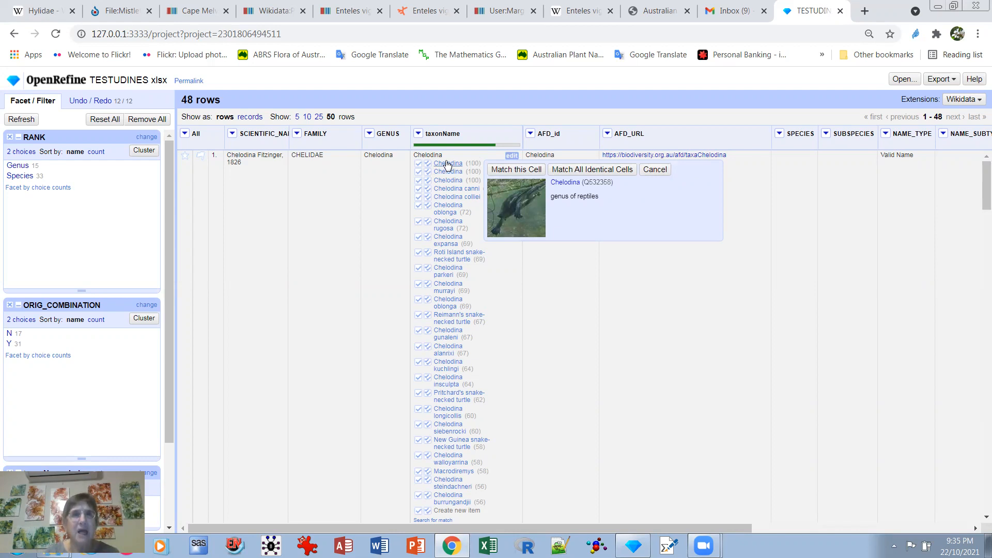
{"action": "left_click", "coordinate": [418, 167]}
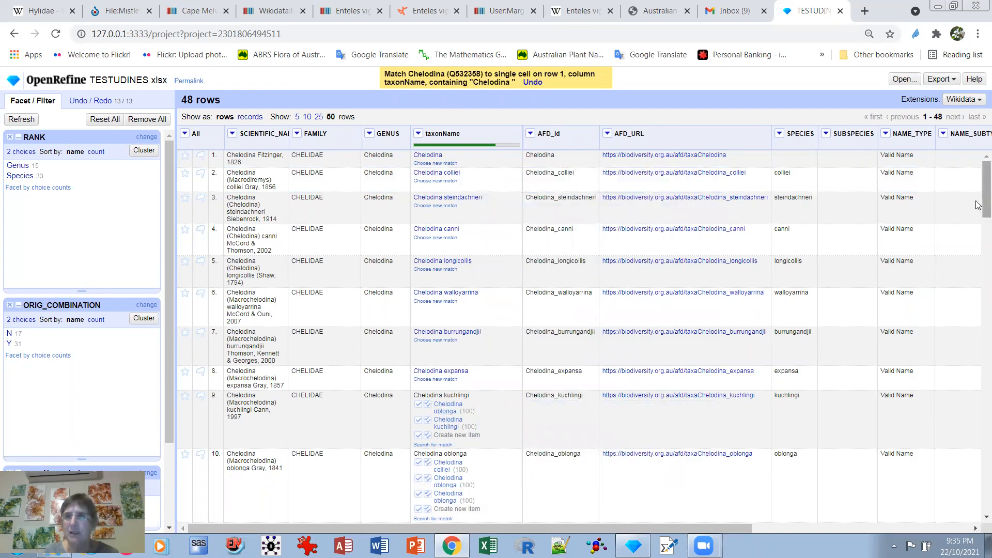
Match row 9 to Chelodina kuchlingi (Q4992760) and row 10 to the first Chelodina oblonga candidate.
{"action": "scroll", "coordinate": [978, 205], "scroll_direction": "down", "scroll_amount": 4}
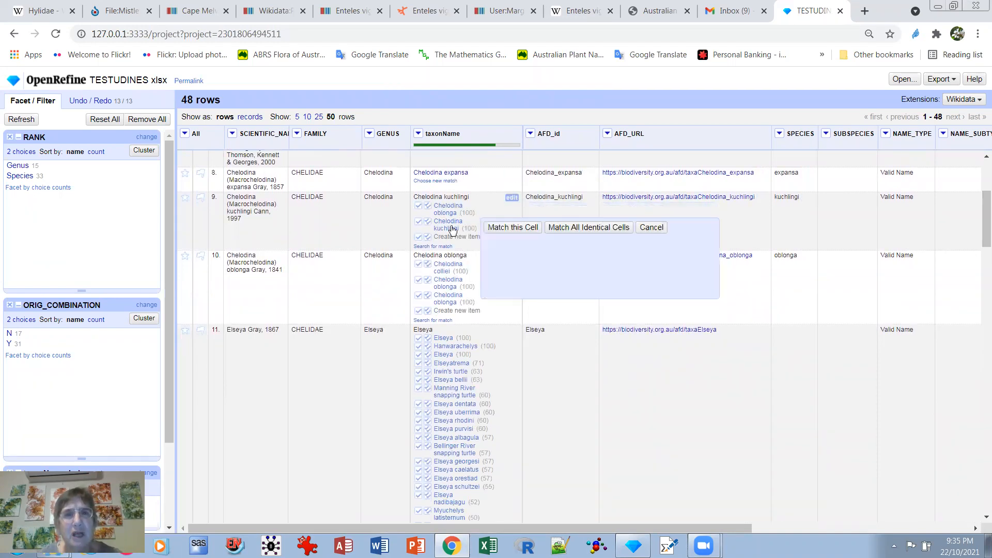
{"action": "mouse_move", "coordinate": [452, 213]}
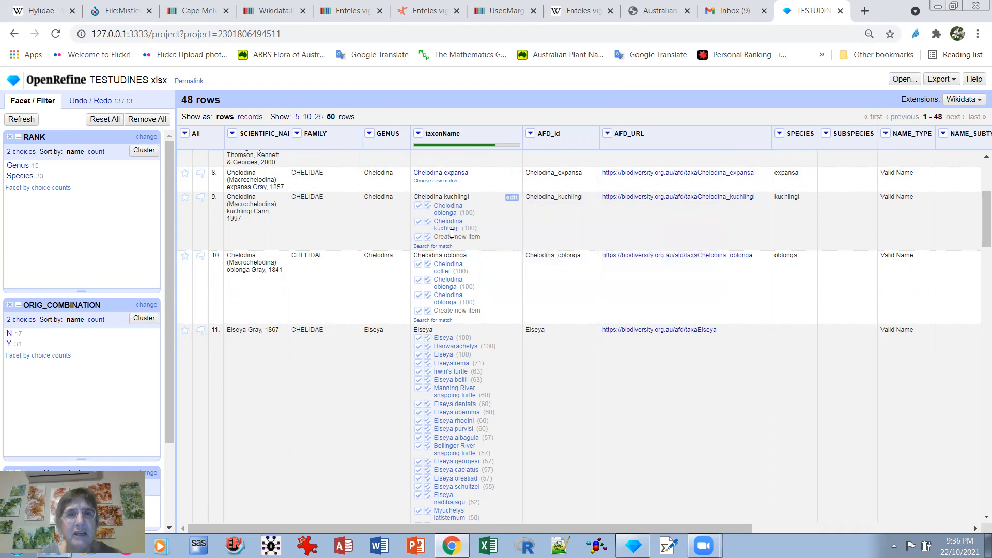
{"action": "left_click", "coordinate": [418, 223]}
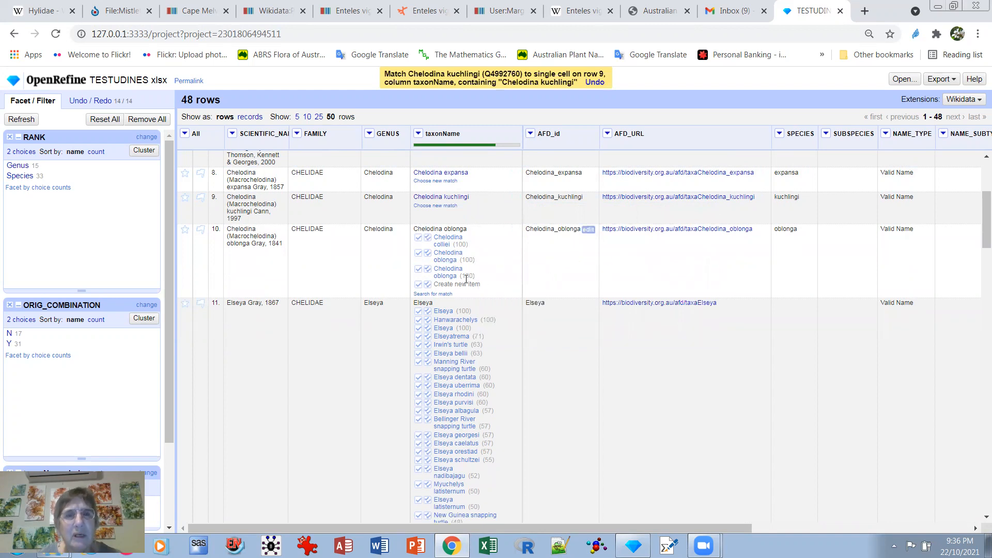
{"action": "left_click", "coordinate": [419, 253]}
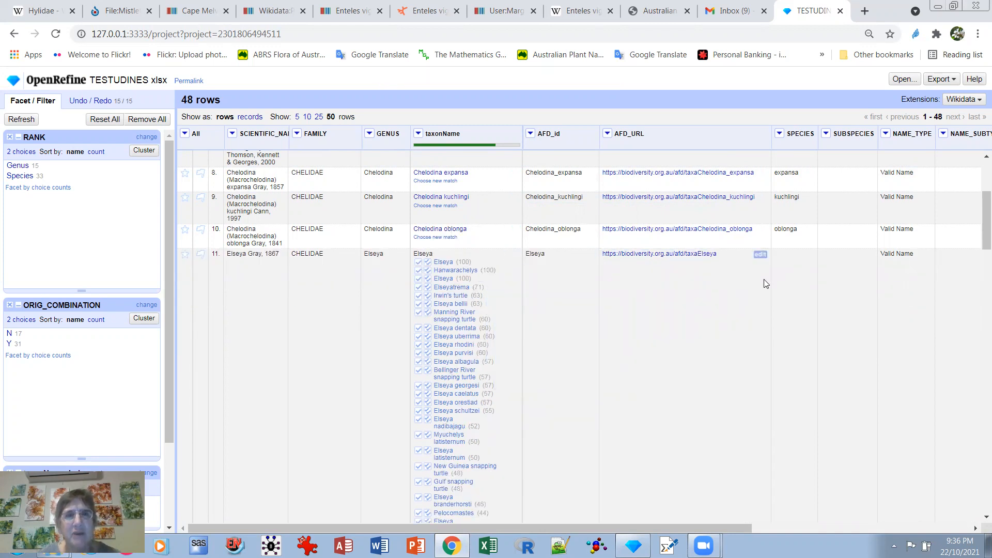
Match row 11 to the genus Elseya (Q2708967) and row 20 to the species Emydura macquarii (Q1063950).
{"action": "mouse_move", "coordinate": [442, 287]}
{"action": "mouse_move", "coordinate": [444, 265]}
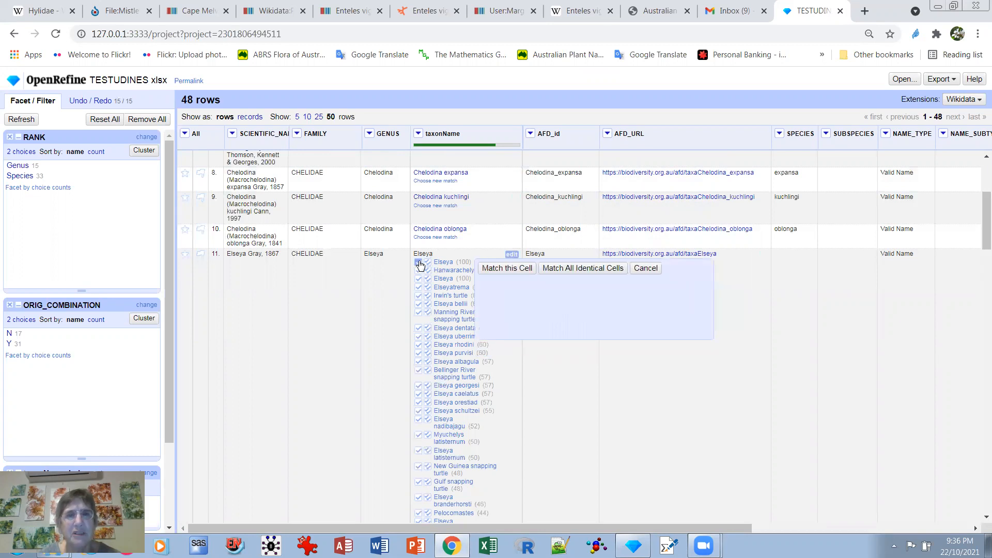
{"action": "left_click", "coordinate": [419, 262]}
{"action": "left_click_drag", "start_coordinate": [978, 221], "coordinate": [978, 276]}
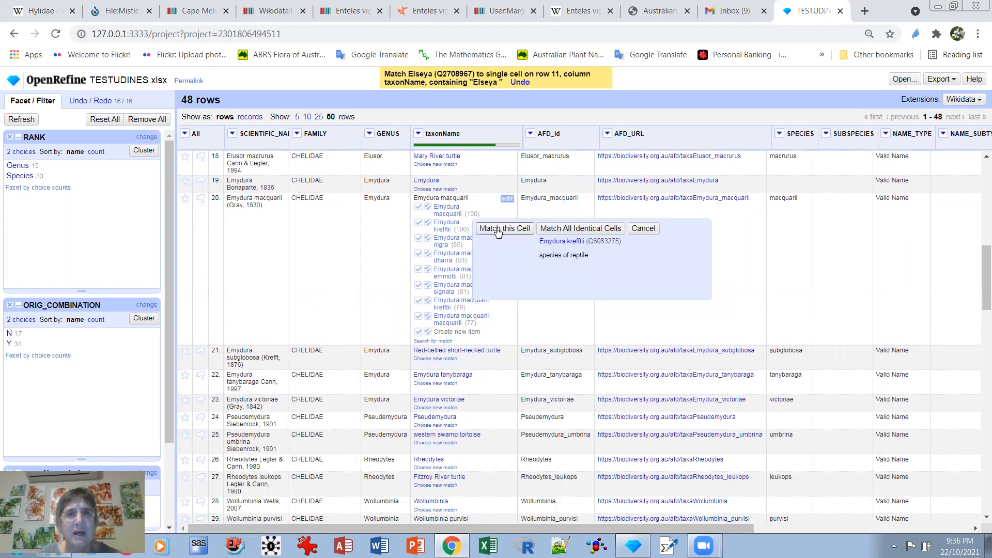
{"action": "mouse_move", "coordinate": [420, 209]}
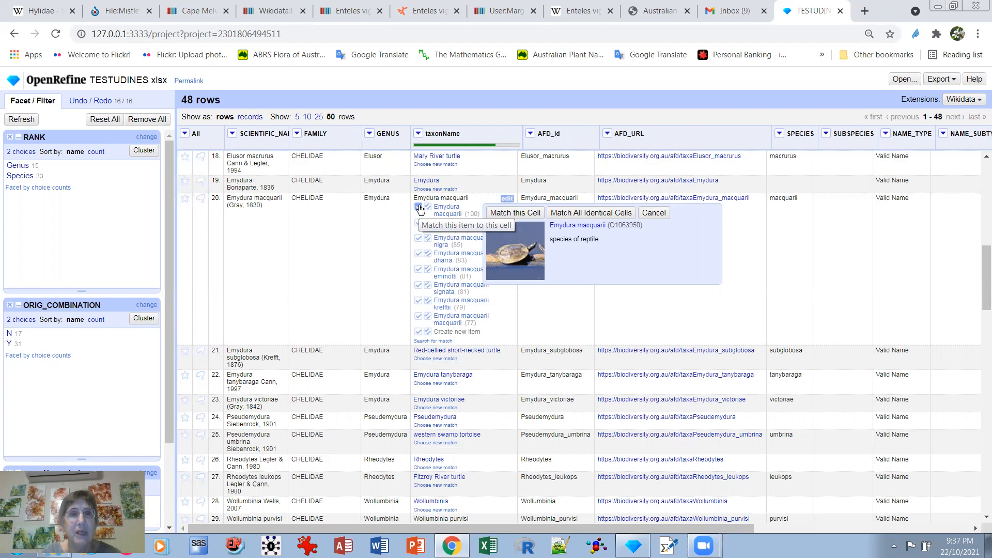
{"action": "left_click", "coordinate": [419, 207]}
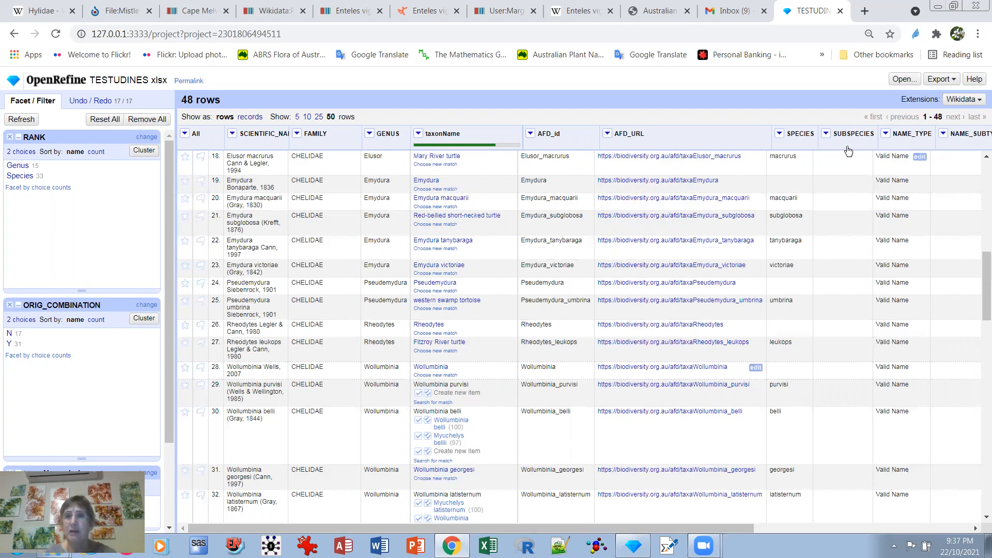
Add a text facet on the SUBSPECIES column and check which values the column contains.
{"action": "left_click", "coordinate": [825, 133]}
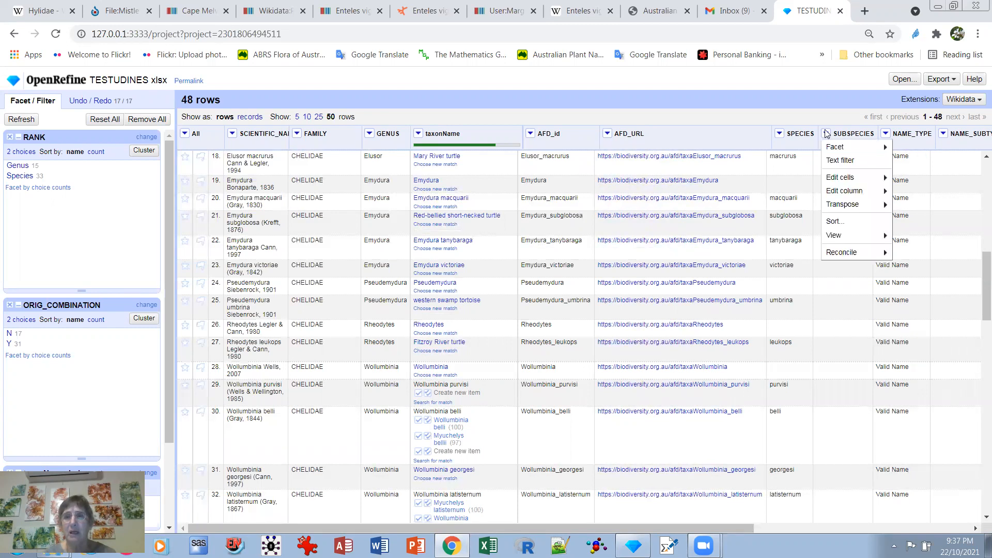
{"action": "mouse_move", "coordinate": [837, 147]}
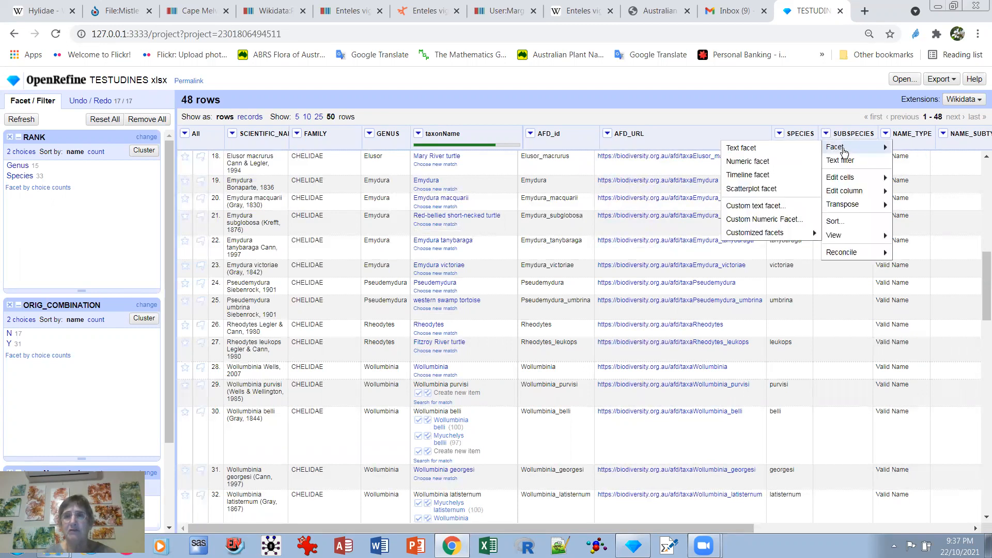
{"action": "left_click", "coordinate": [757, 149]}
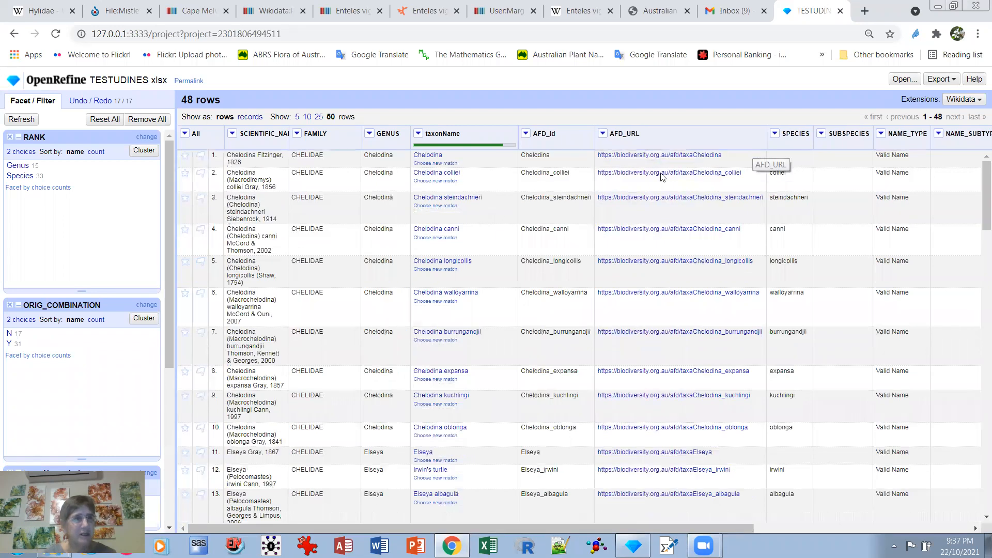
{"action": "left_click_drag", "start_coordinate": [169, 339], "coordinate": [158, 425]}
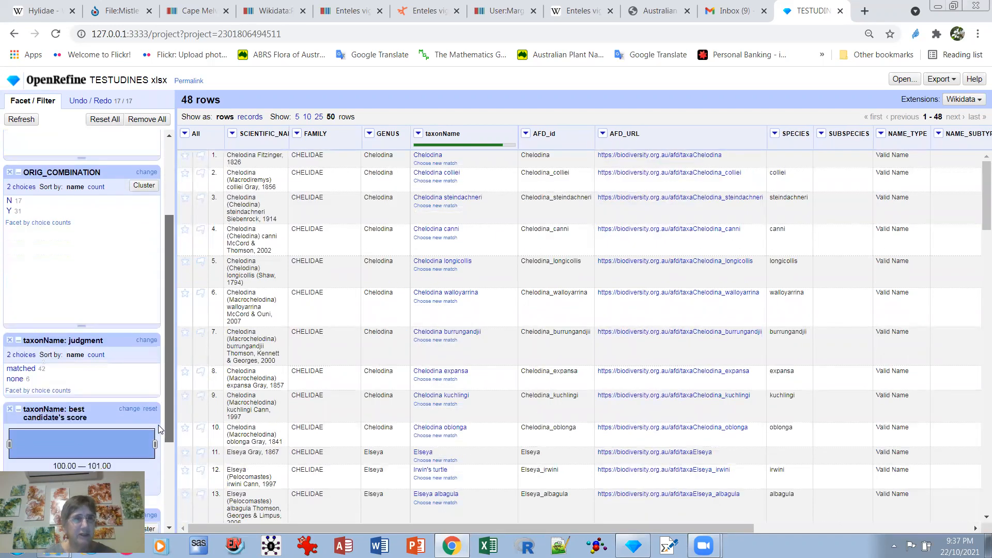
{"action": "scroll", "coordinate": [158, 425], "scroll_direction": "down", "scroll_amount": 3}
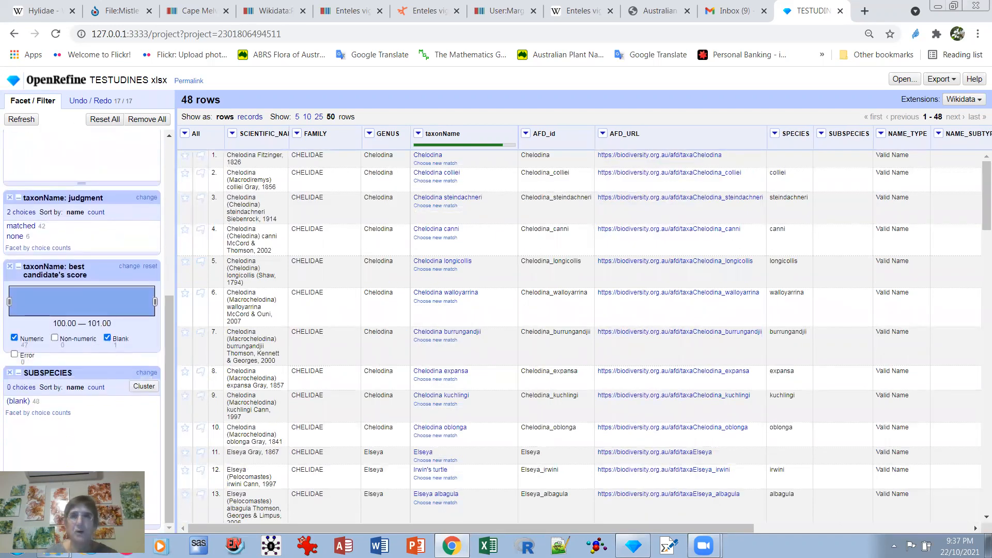
Rename the SUBSPECIES column to switch.
{"action": "left_click", "coordinate": [822, 135]}
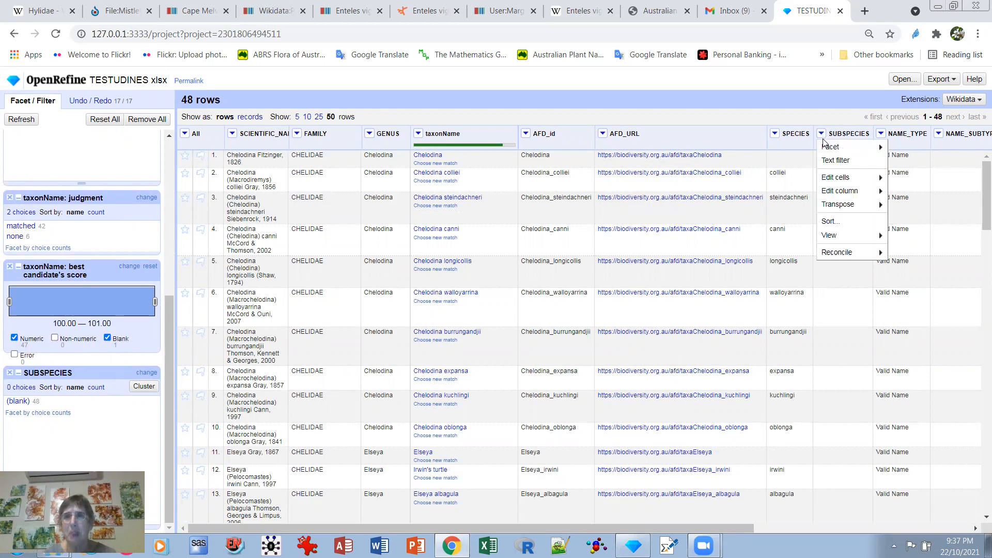
{"action": "mouse_move", "coordinate": [840, 191]}
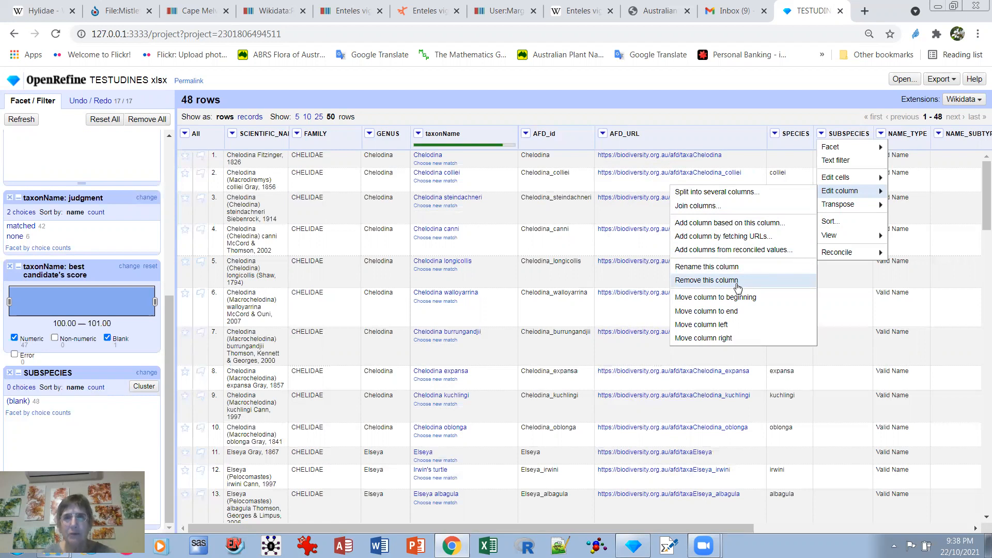
{"action": "left_click", "coordinate": [722, 267]}
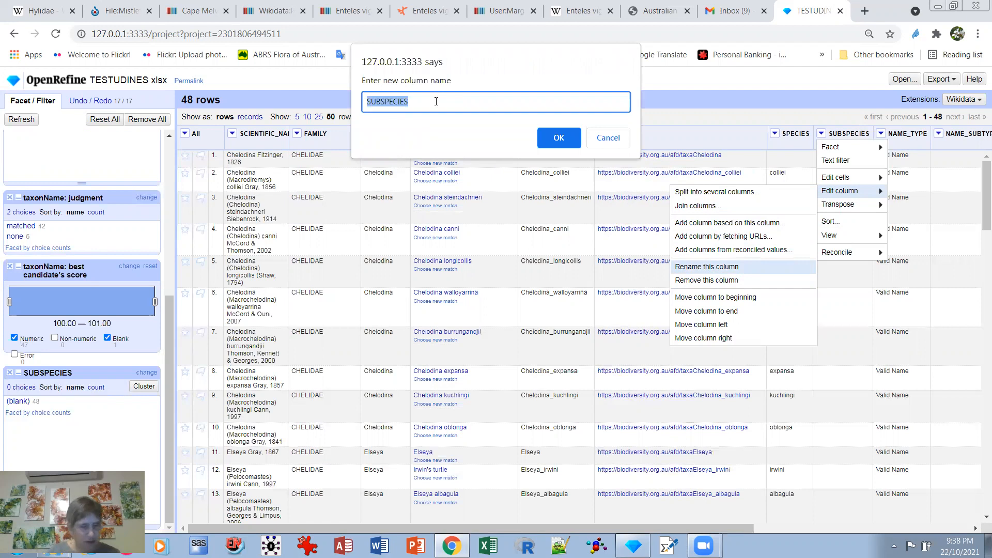
{"action": "type", "text": "switch"}
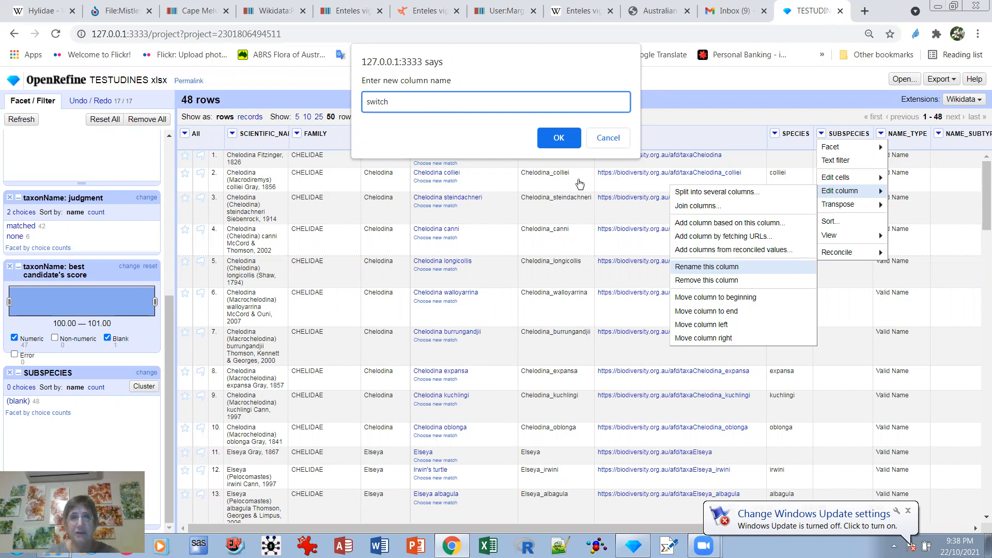
{"action": "left_click", "coordinate": [559, 138]}
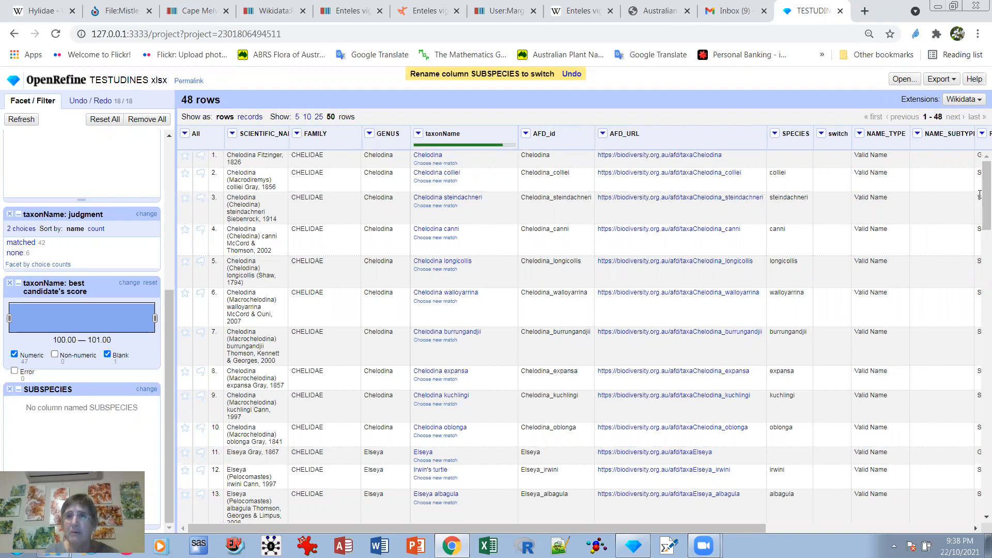
Enter Y in the switch column for Wollumbinia purvisi in row 29.
{"action": "left_click_drag", "start_coordinate": [985, 188], "coordinate": [963, 305]}
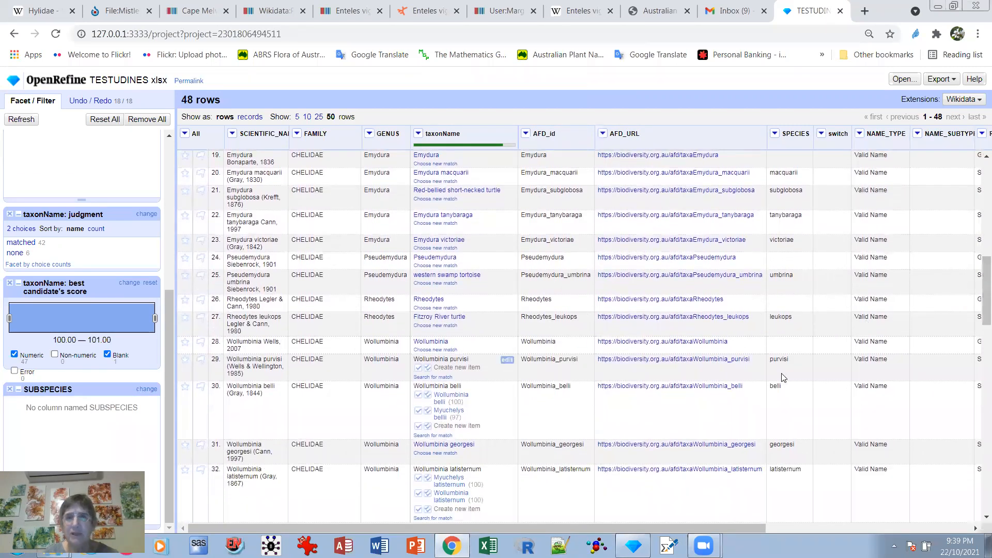
{"action": "left_click", "coordinate": [839, 362]}
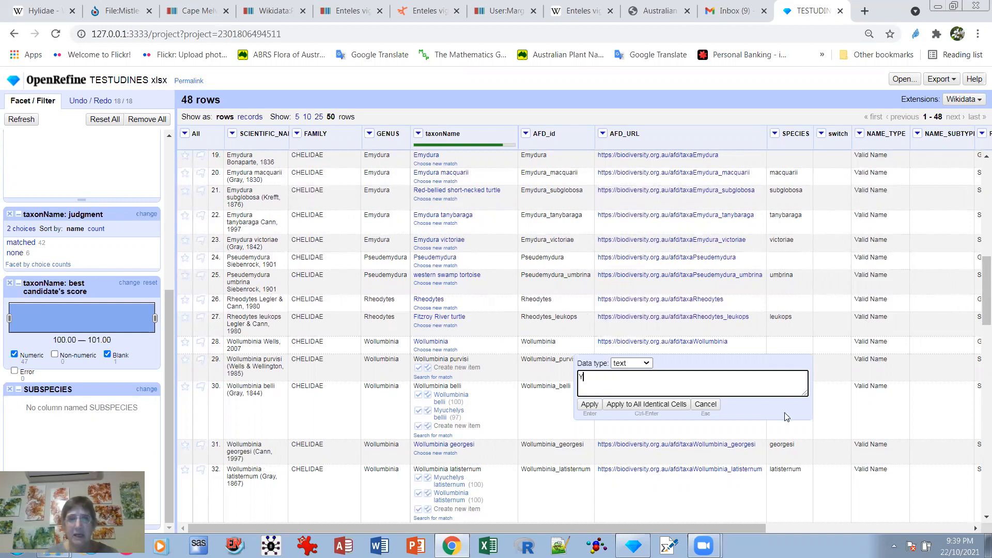
{"action": "left_click", "coordinate": [590, 405]}
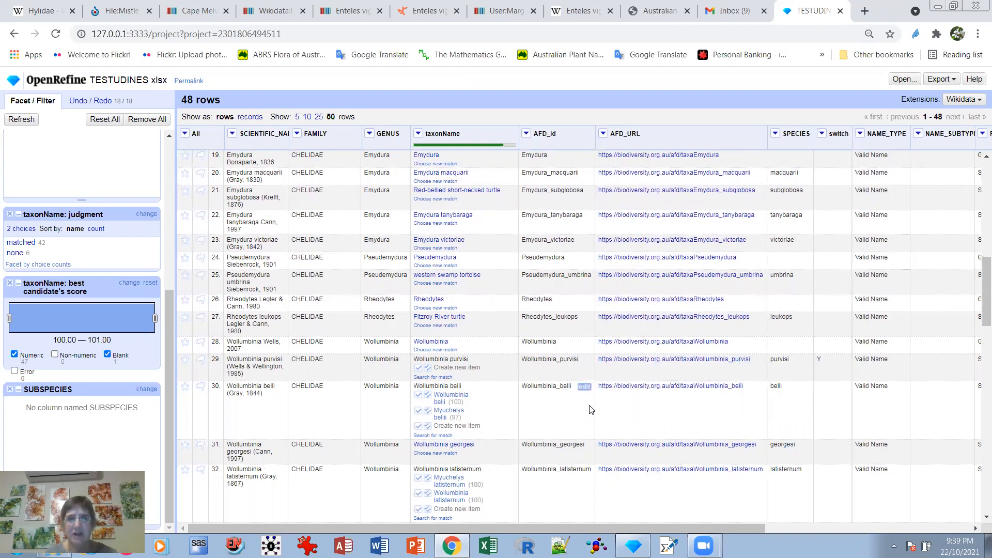
Match row 30 to the species Wollumbinia belli (Q27828837) and row 32 to the Wollumbinia latisternum candidate.
{"action": "scroll", "coordinate": [978, 326], "scroll_direction": "down", "scroll_amount": 2}
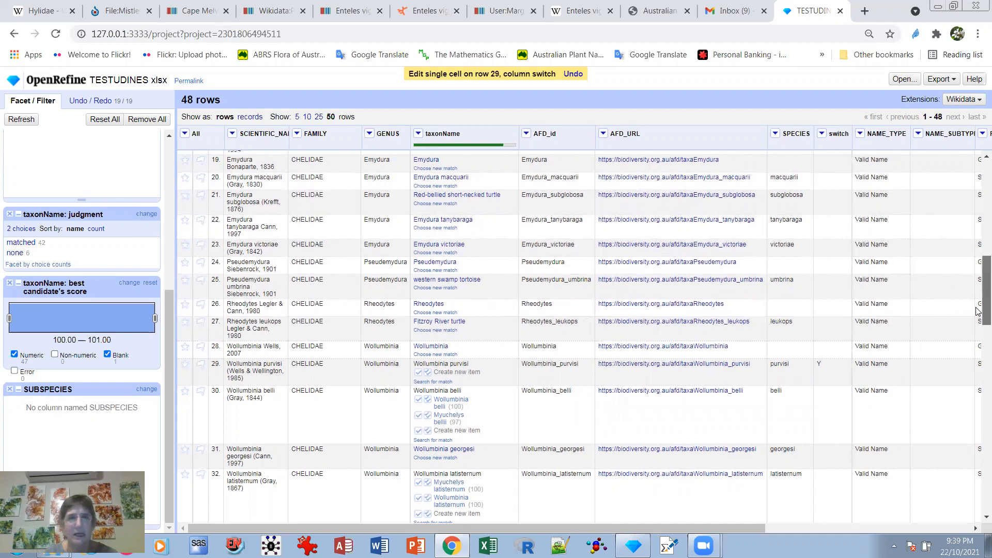
{"action": "scroll", "coordinate": [978, 324], "scroll_direction": "down", "scroll_amount": 1}
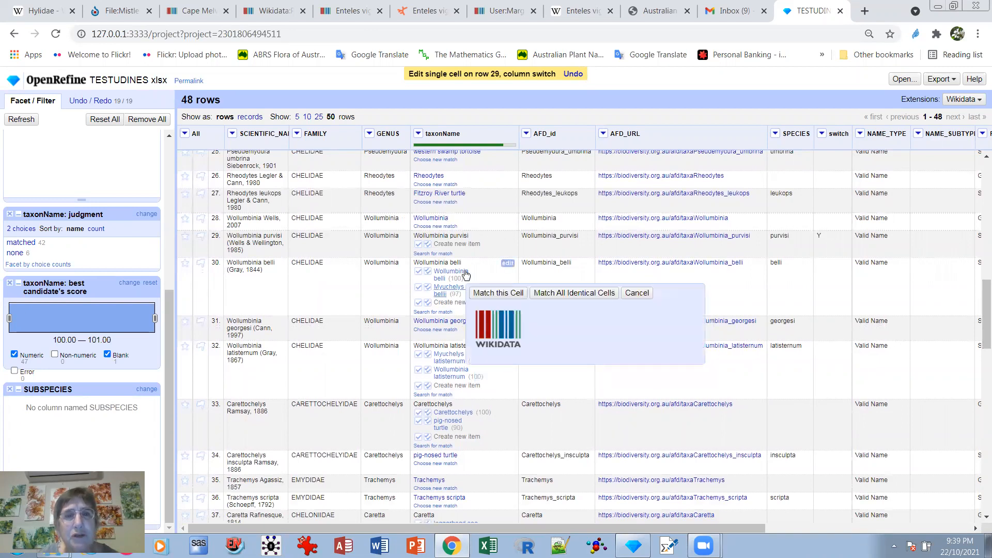
{"action": "mouse_move", "coordinate": [449, 271]}
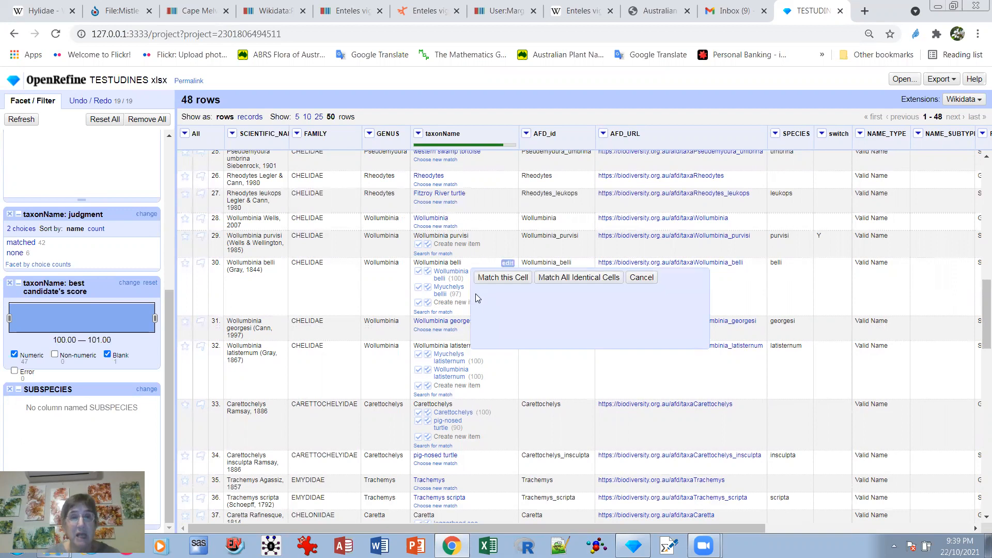
{"action": "mouse_move", "coordinate": [442, 290]}
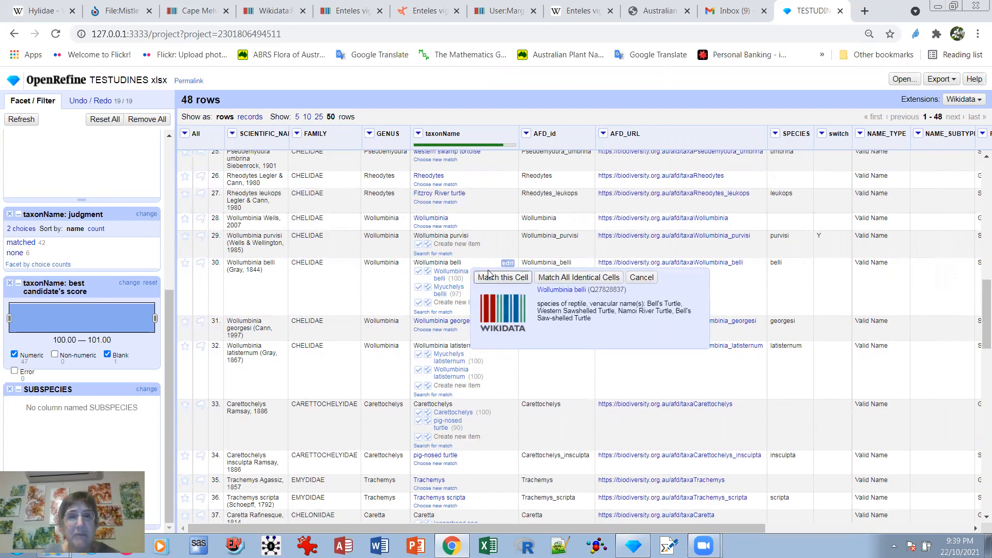
{"action": "left_click", "coordinate": [418, 272]}
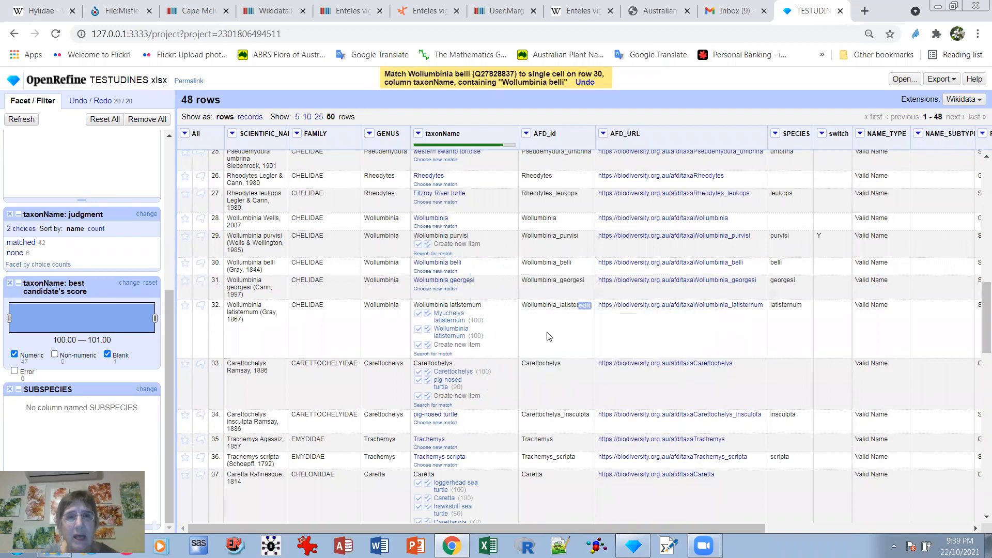
{"action": "left_click", "coordinate": [425, 353]}
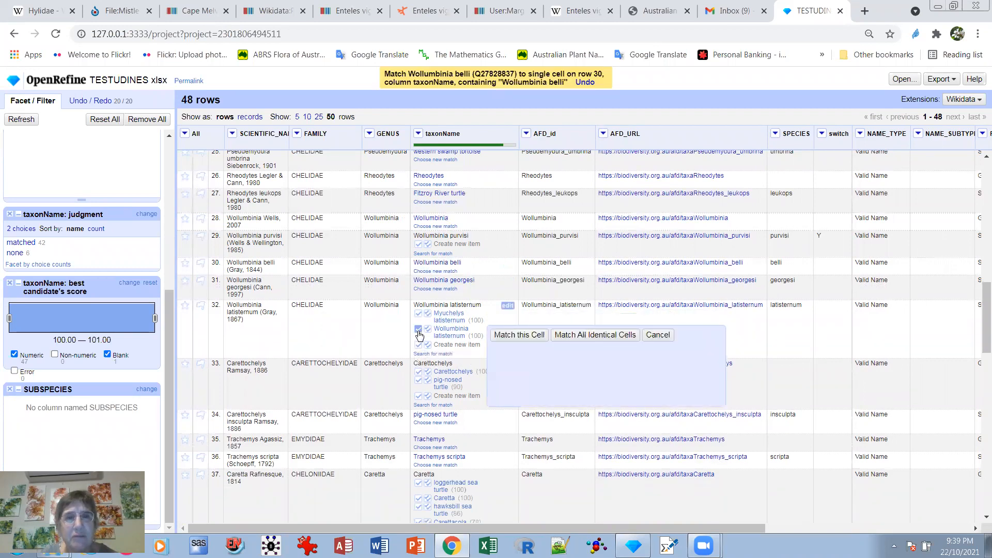
{"action": "left_click", "coordinate": [419, 329]}
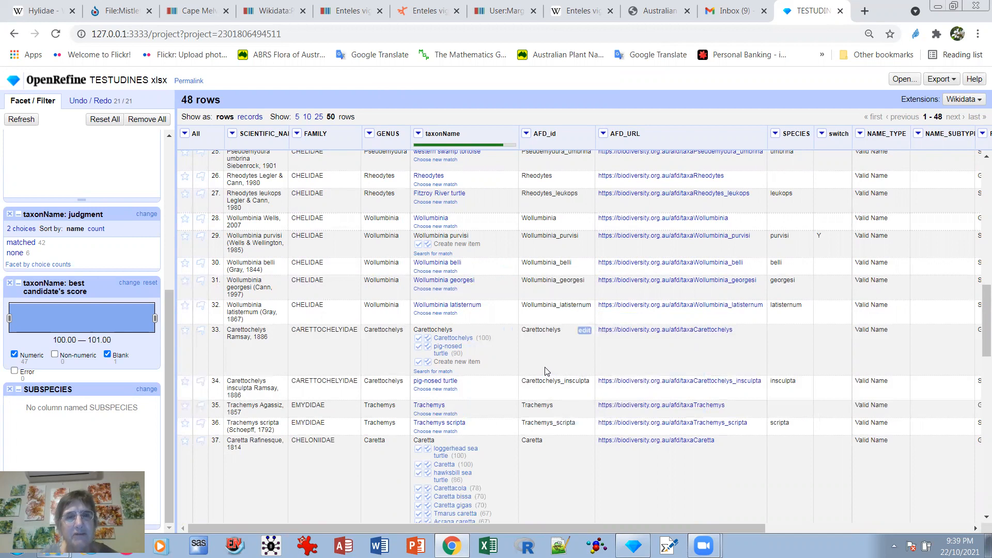
Open row 33's pig-nosed turtle candidate (Q457742) on Wikidata and replace its English label with Carettochelys insculpta.
{"action": "mouse_move", "coordinate": [449, 356]}
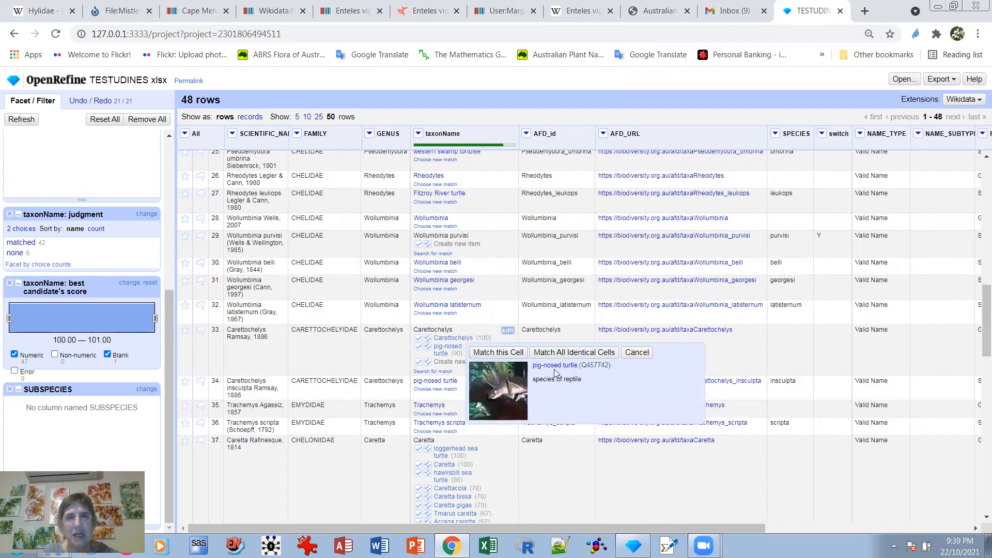
{"action": "middle_click", "coordinate": [562, 368]}
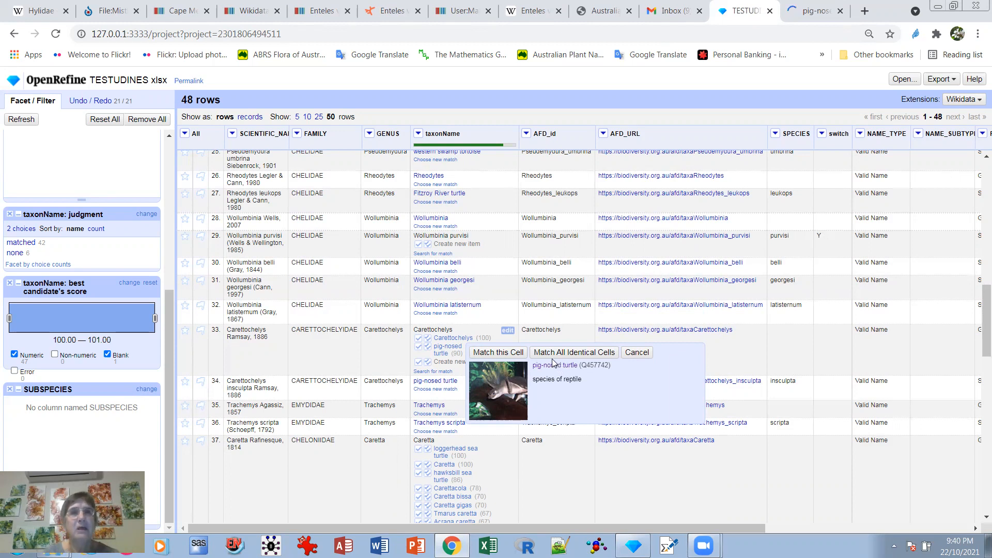
{"action": "left_click", "coordinate": [800, 19]}
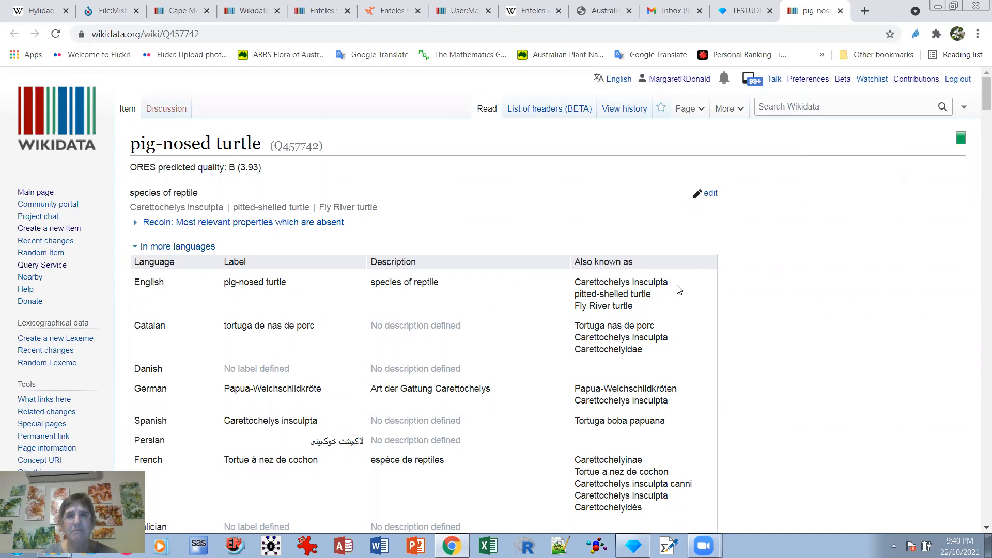
{"action": "left_click", "coordinate": [711, 197]}
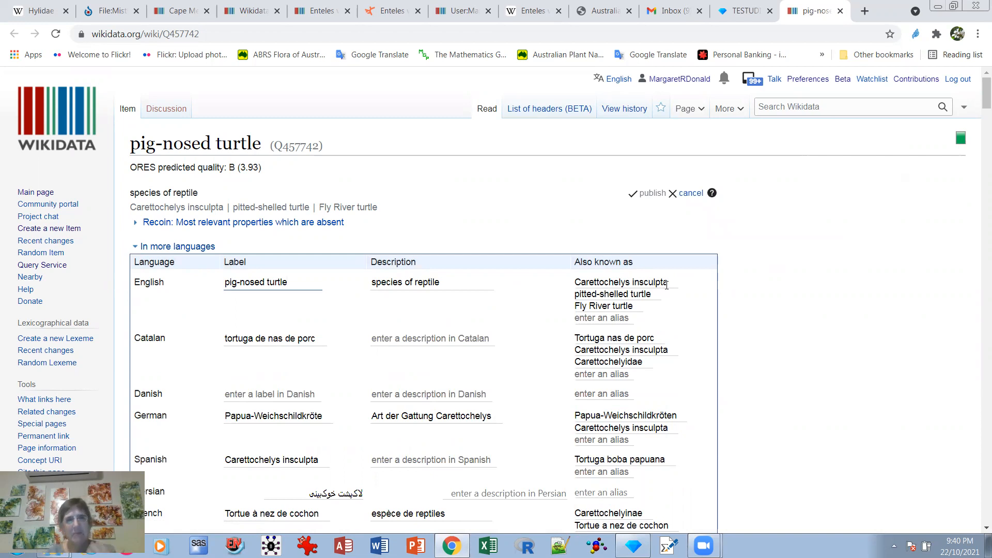
{"action": "left_click_drag", "start_coordinate": [673, 282], "coordinate": [576, 283]}
{"action": "key", "text": "ctrl+c"}
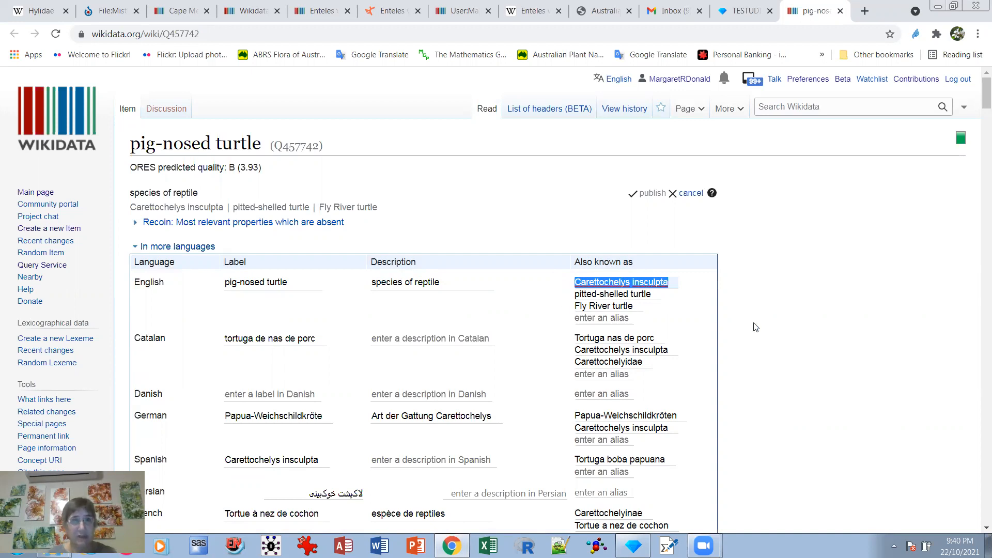
{"action": "left_click", "coordinate": [290, 282]}
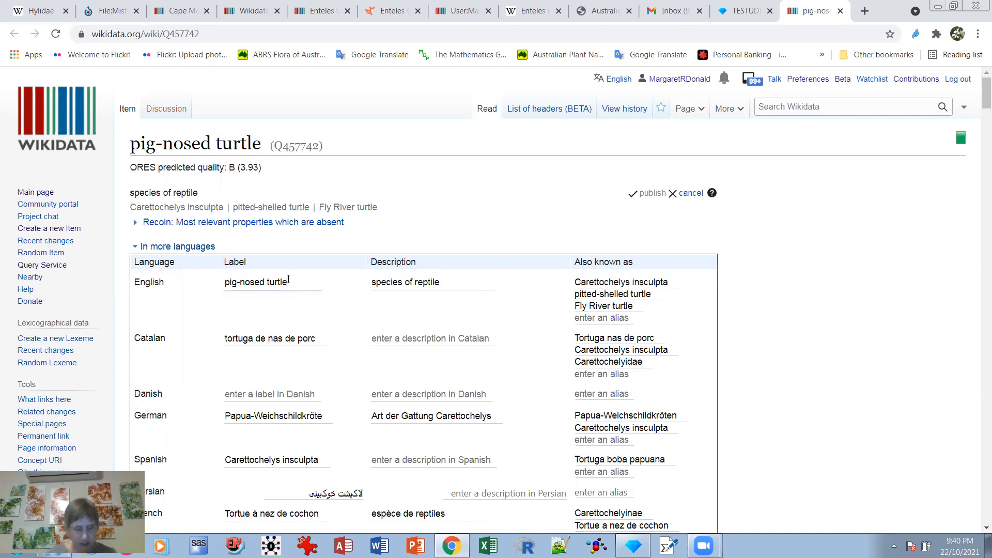
{"action": "key", "text": "ctrl+v"}
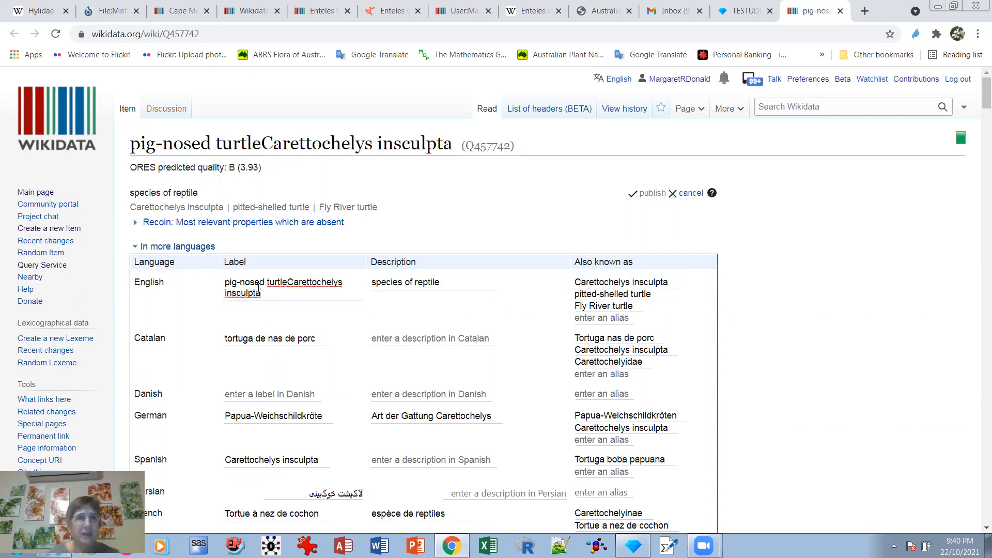
{"action": "left_click_drag", "start_coordinate": [225, 282], "coordinate": [286, 278]}
{"action": "key", "text": "ctrl+c"}
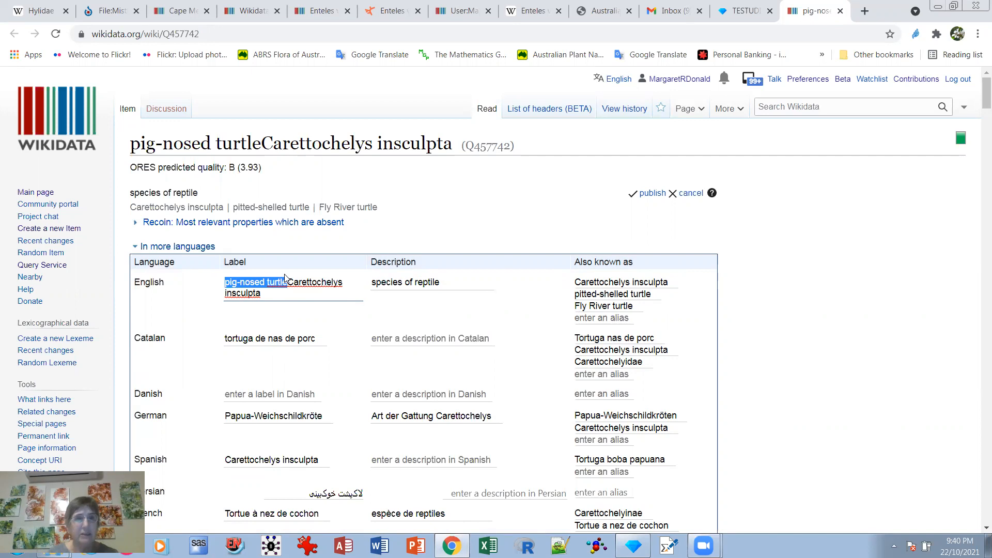
{"action": "key", "text": "BackSpace"}
Replace the English alias Carettochelys insculpta with pig-nosed turtle and publish the edited label and aliases.
{"action": "left_click_drag", "start_coordinate": [576, 281], "coordinate": [668, 281]}
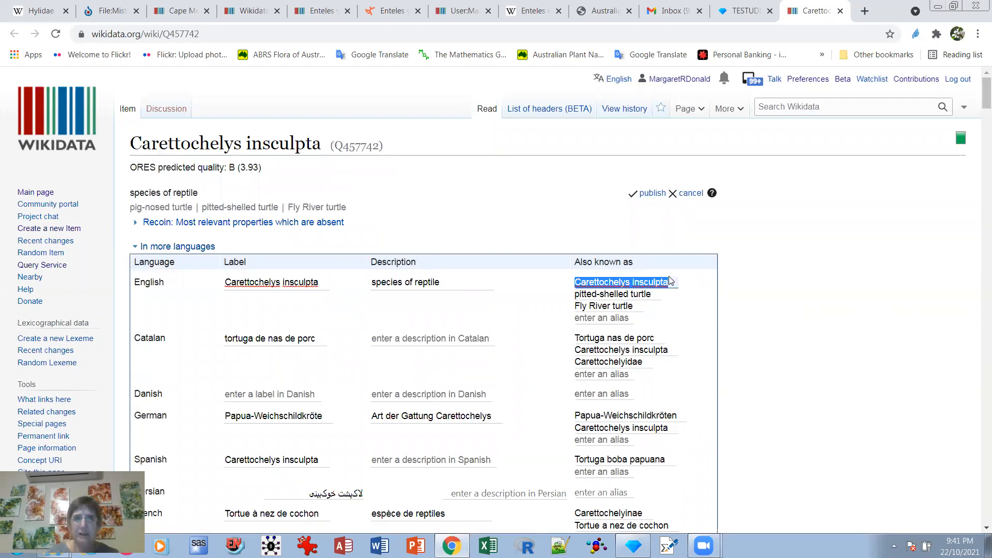
{"action": "key", "text": "ctrl+v"}
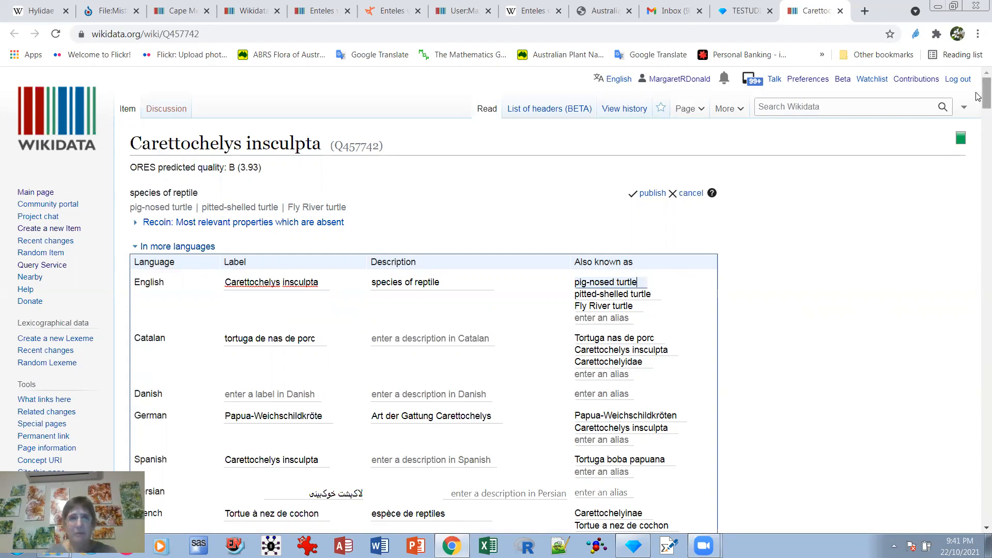
{"action": "scroll", "coordinate": [978, 101], "scroll_direction": "down", "scroll_amount": 1}
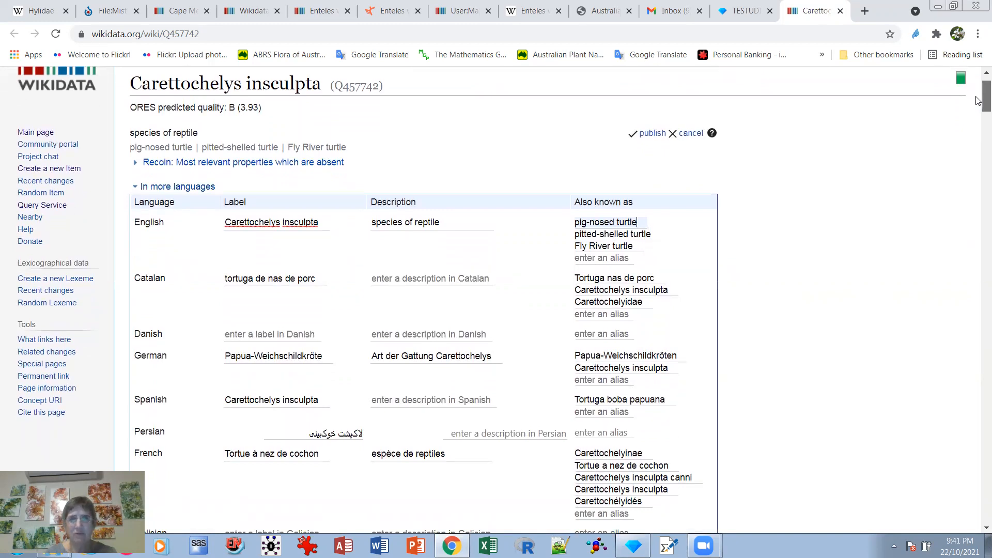
{"action": "scroll", "coordinate": [978, 103], "scroll_direction": "down", "scroll_amount": 2}
{"action": "scroll", "coordinate": [978, 106], "scroll_direction": "up", "scroll_amount": 3}
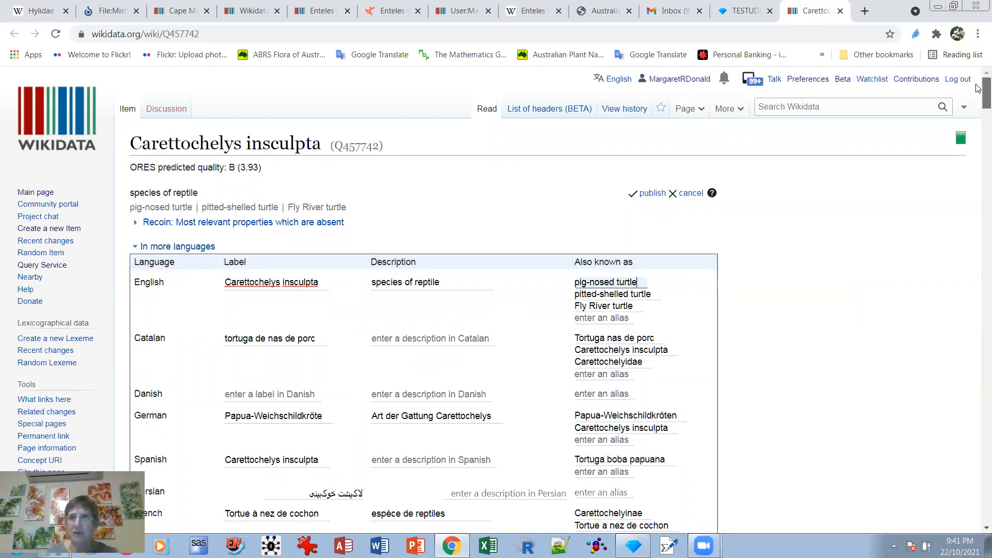
{"action": "left_click", "coordinate": [652, 194]}
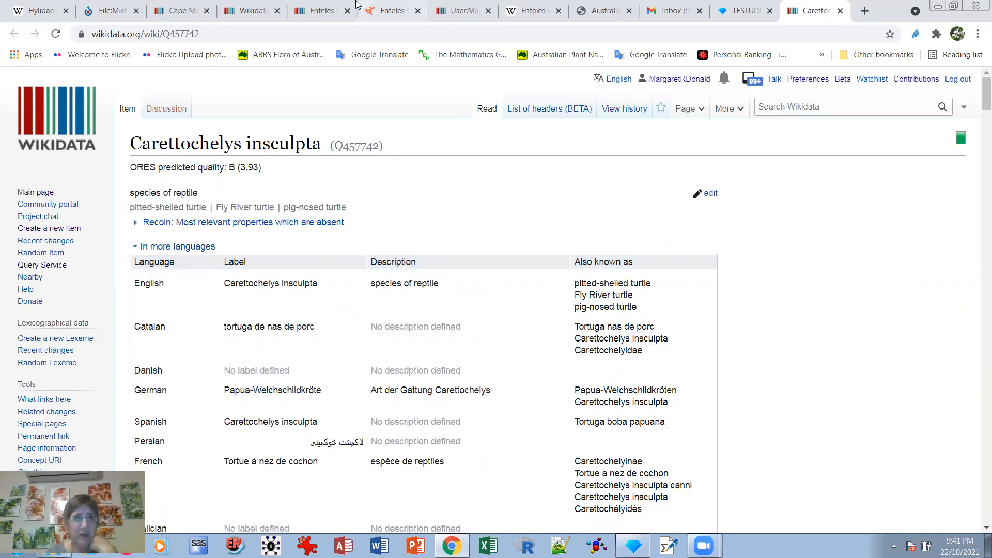
Switch back to the Testudines project in OpenRefine and match row 33 to the genus Carettochelys (Q9184539).
{"action": "left_click", "coordinate": [739, 15]}
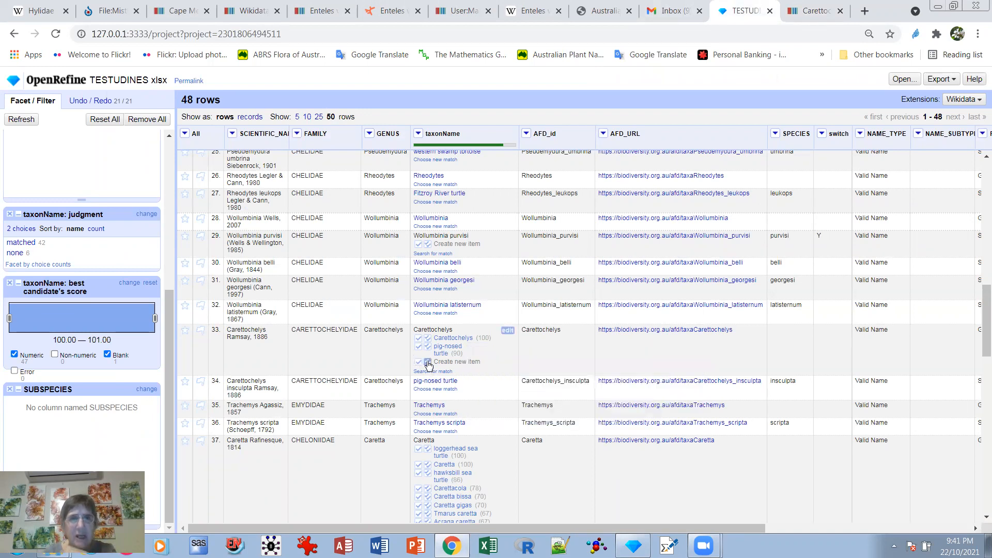
{"action": "mouse_move", "coordinate": [457, 342]}
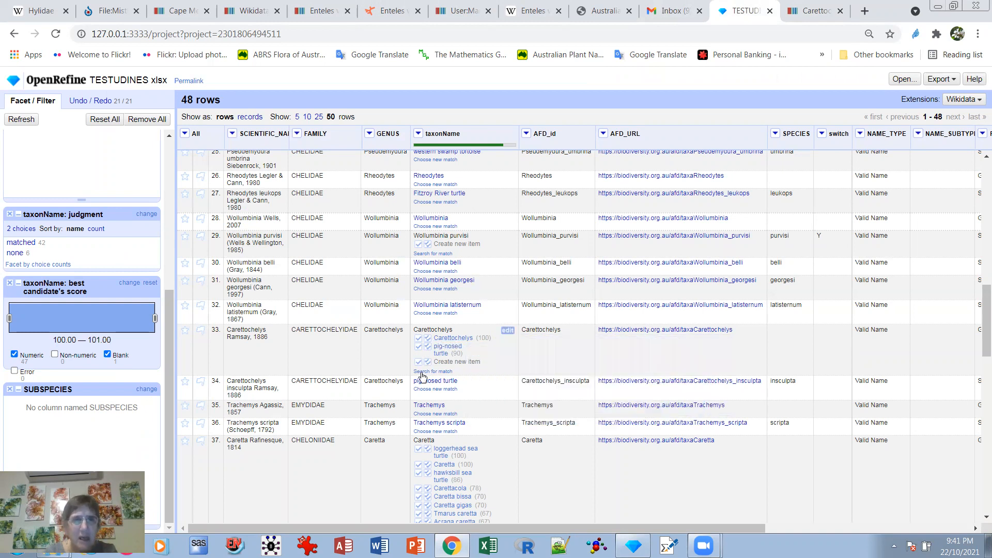
{"action": "mouse_move", "coordinate": [424, 356]}
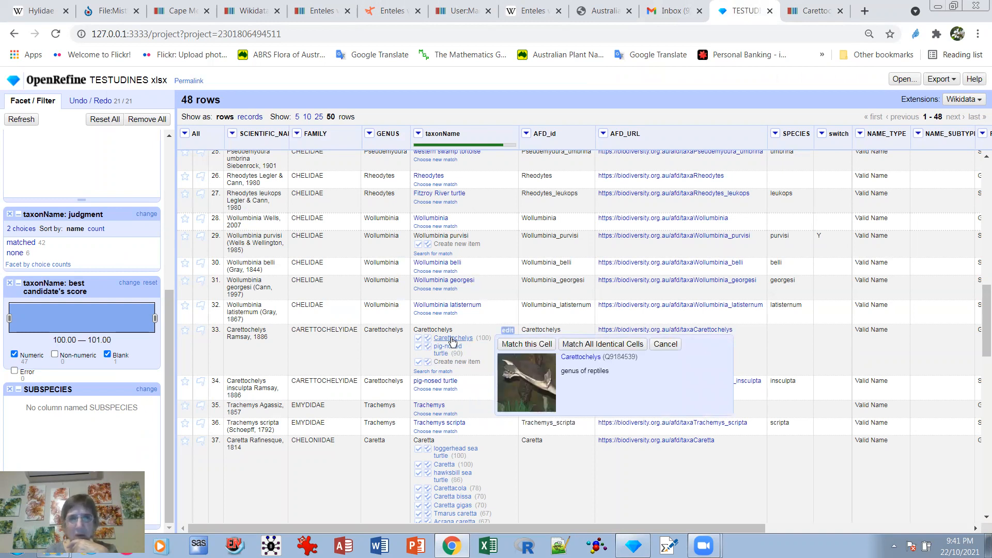
{"action": "left_click", "coordinate": [419, 339]}
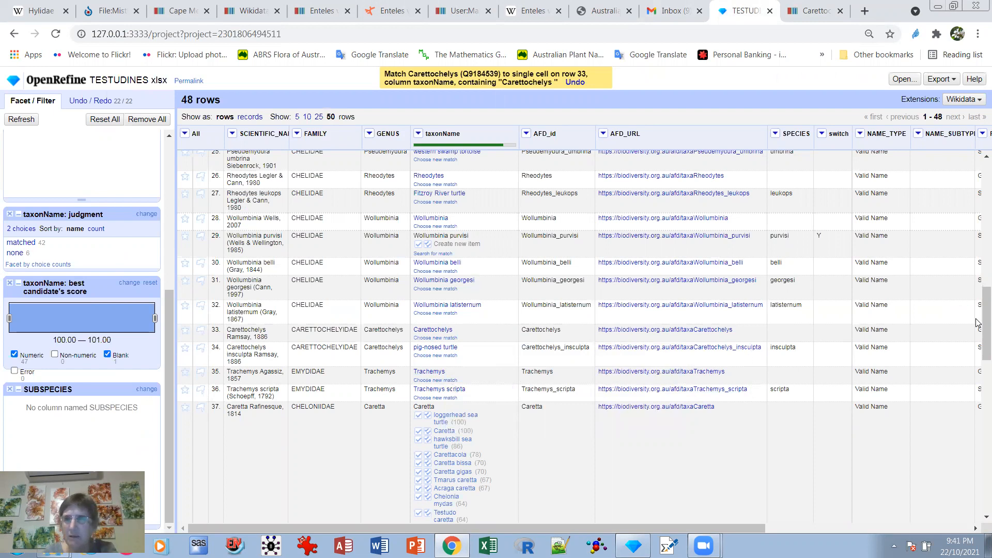
Match row 37 to the genus Caretta (Q2938164) and row 39 to the first Chelonia candidate.
{"action": "scroll", "coordinate": [979, 341], "scroll_direction": "down", "scroll_amount": 1}
{"action": "left_click_drag", "start_coordinate": [976, 339], "coordinate": [976, 368]}
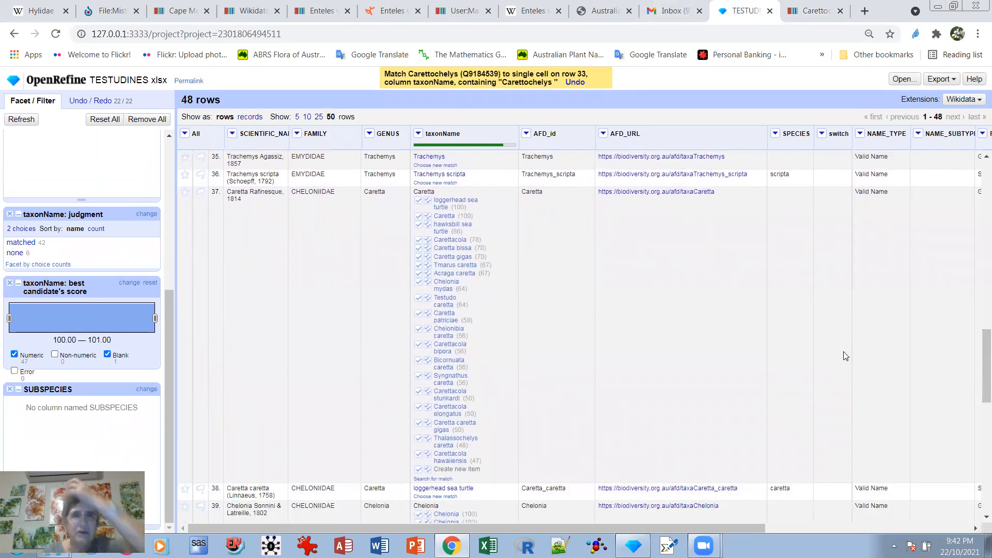
{"action": "mouse_move", "coordinate": [417, 218]}
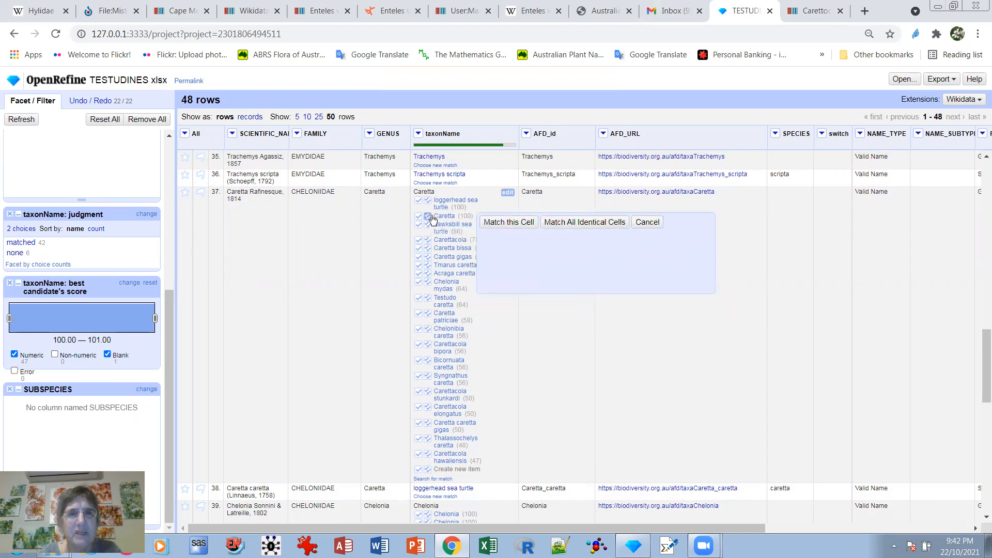
{"action": "left_click", "coordinate": [419, 217]}
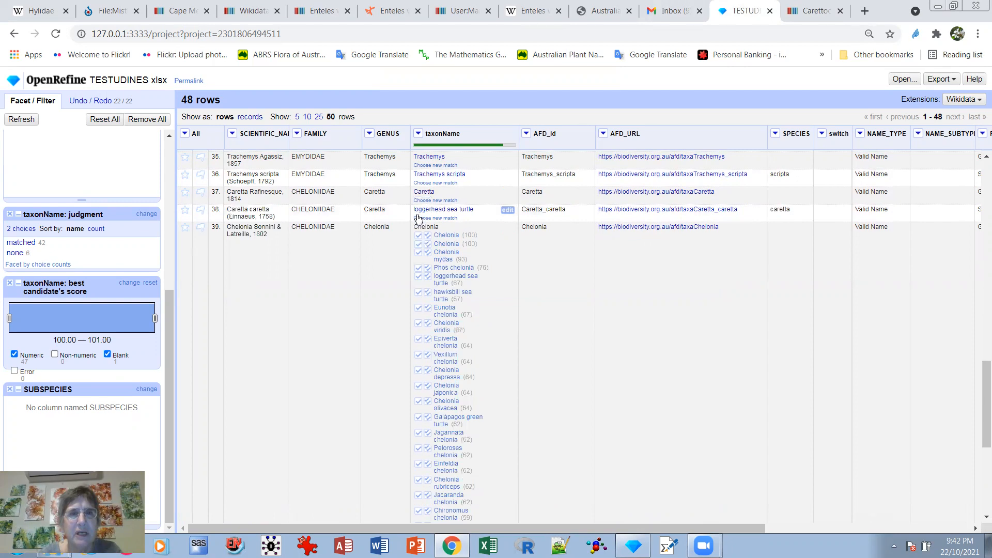
{"action": "mouse_move", "coordinate": [452, 277]}
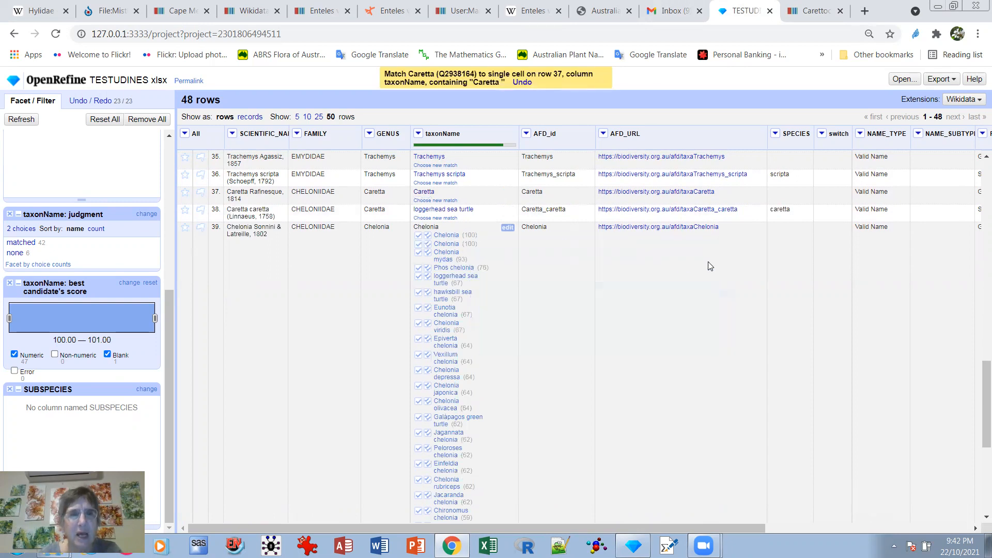
{"action": "mouse_move", "coordinate": [462, 243]}
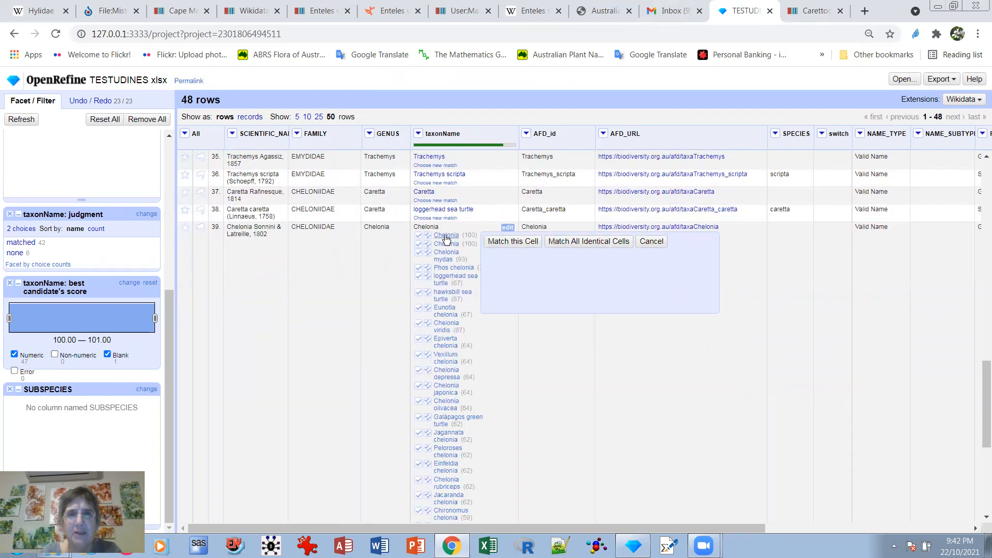
{"action": "left_click", "coordinate": [419, 236]}
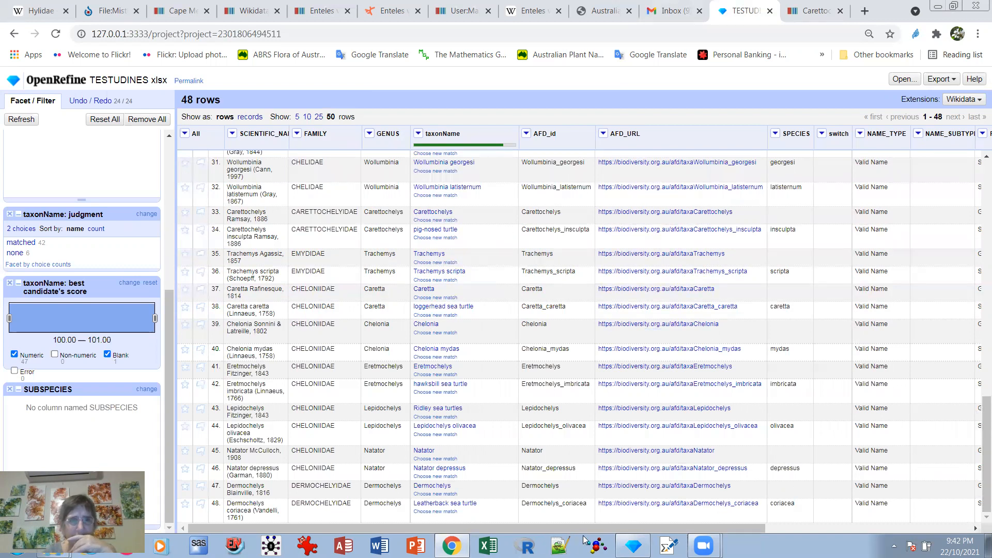
Open row 48's matched item Leatherback sea turtle (Q120043) on Wikidata and start editing its labels and aliases.
{"action": "mouse_move", "coordinate": [417, 508]}
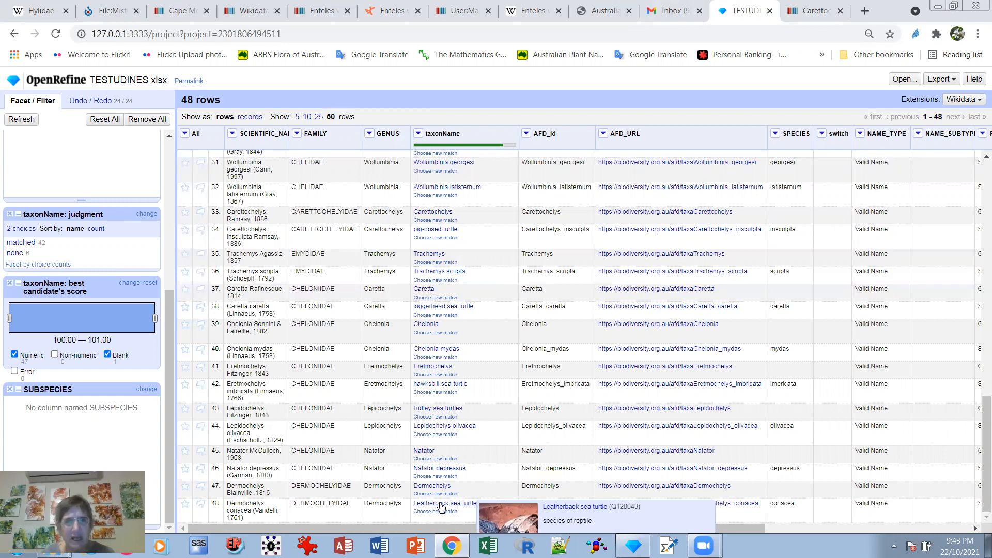
{"action": "middle_click", "coordinate": [439, 507]}
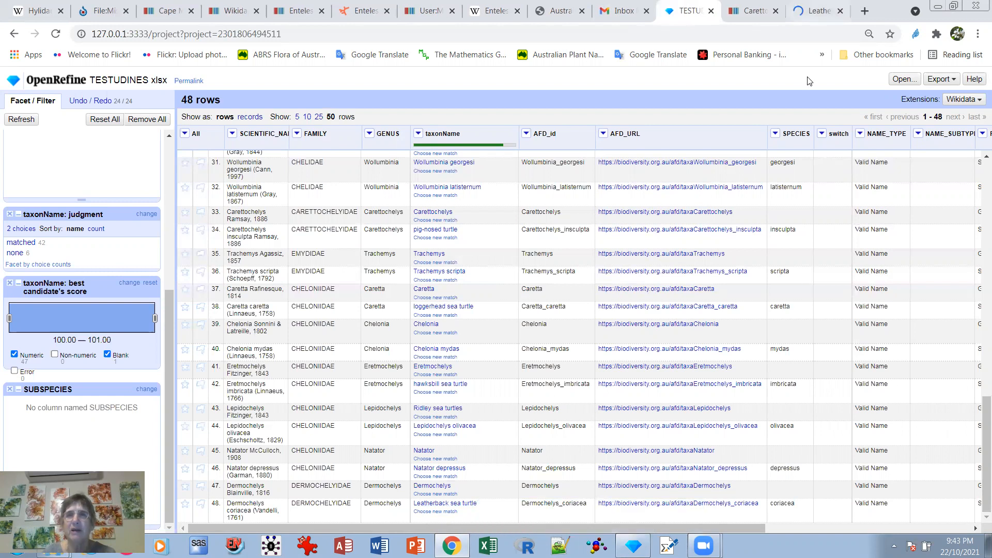
{"action": "left_click", "coordinate": [814, 10]}
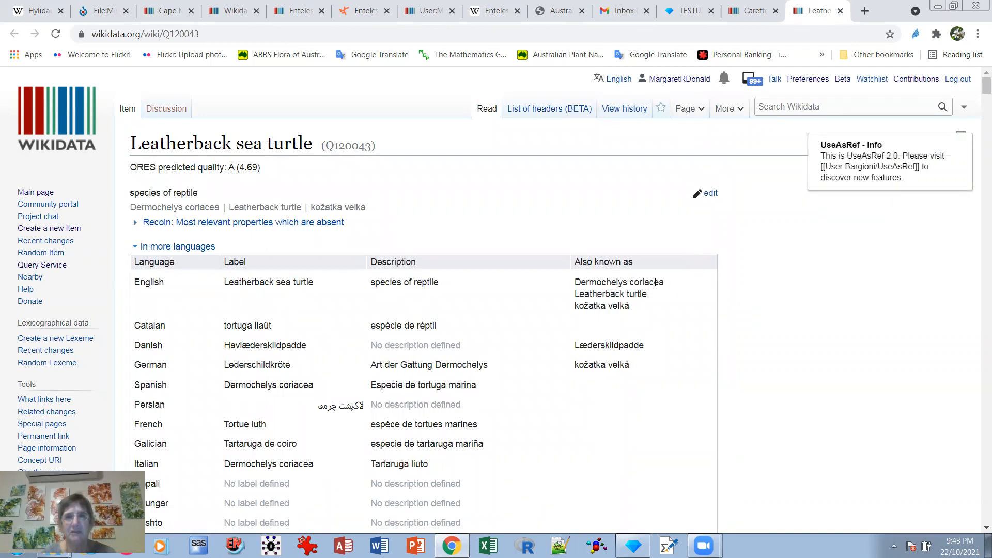
{"action": "left_click", "coordinate": [711, 195]}
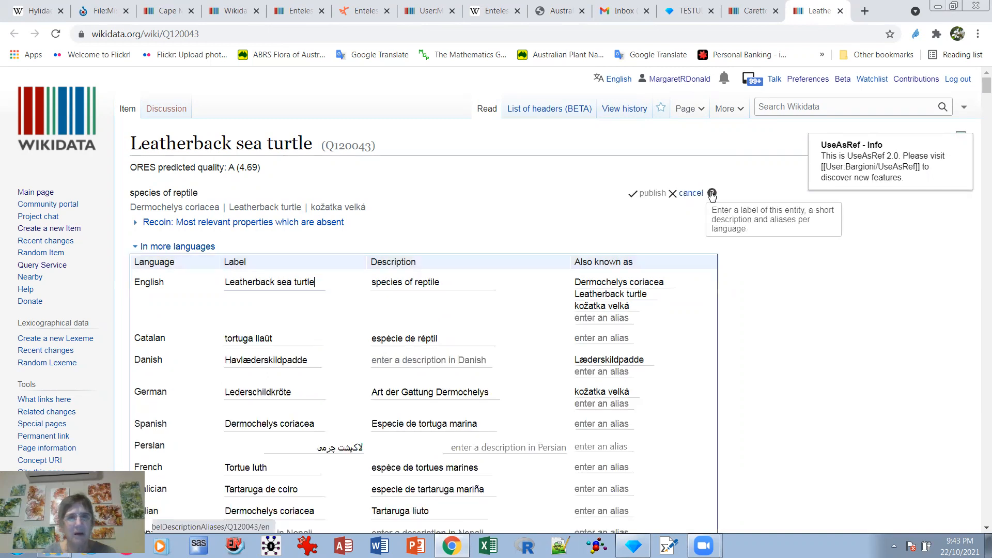
Replace the item's English label with Dermochelys coriacea, copied from its first English alias.
{"action": "left_click", "coordinate": [672, 282]}
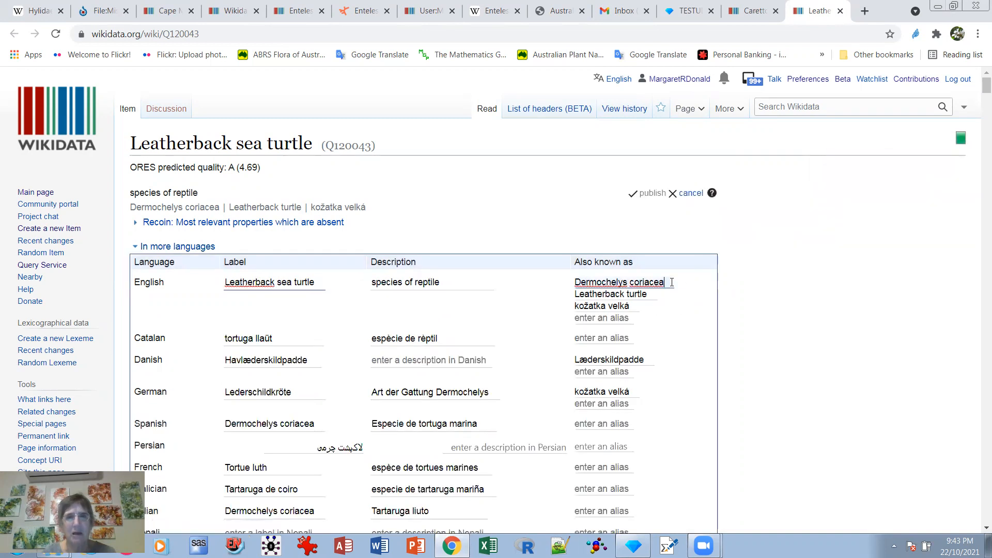
{"action": "left_click_drag", "start_coordinate": [672, 282], "coordinate": [571, 288]}
{"action": "key", "text": "ctrl+c"}
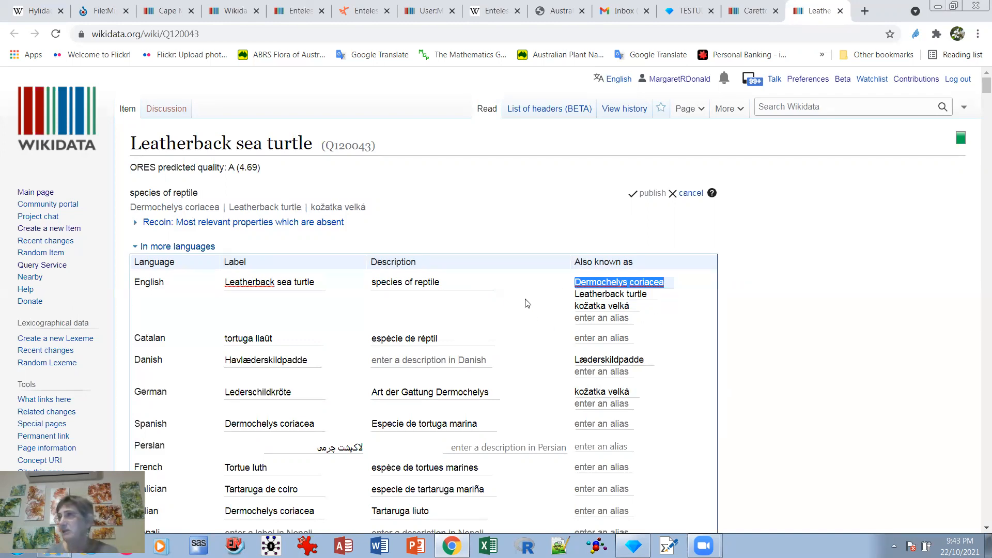
{"action": "left_click", "coordinate": [319, 284]}
{"action": "key", "text": "ctrl+v"}
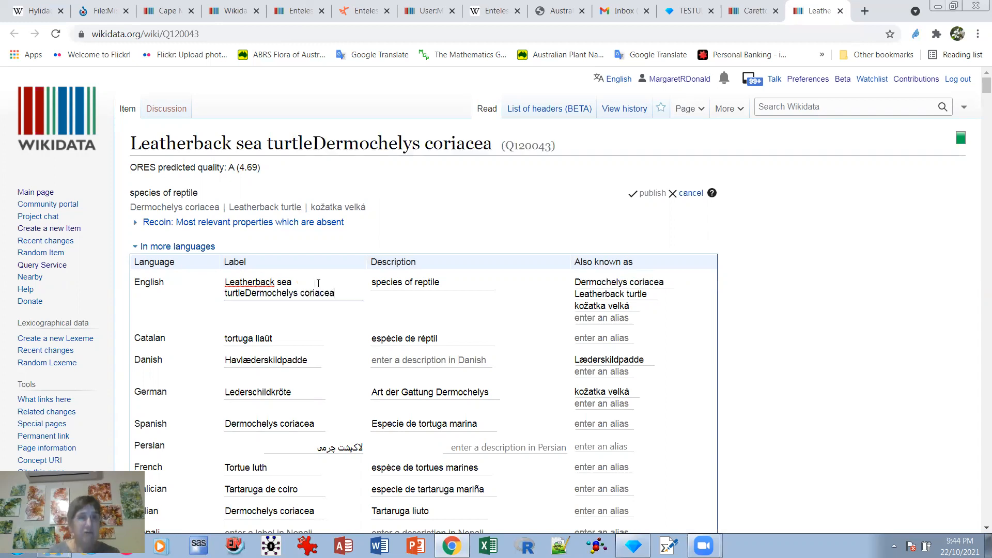
{"action": "left_click_drag", "start_coordinate": [297, 282], "coordinate": [221, 281]}
{"action": "key", "text": "ctrl+c"}
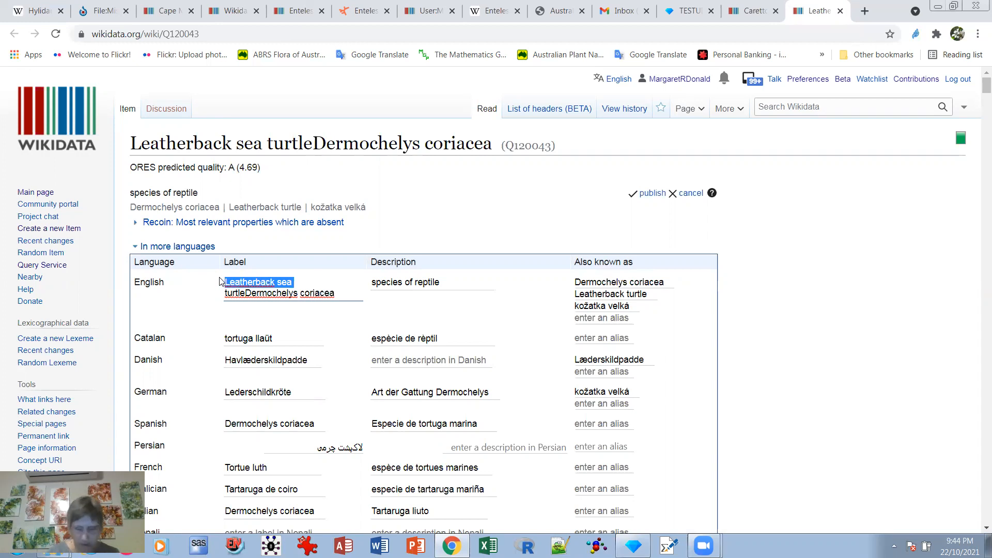
{"action": "key", "text": "BackSpace"}
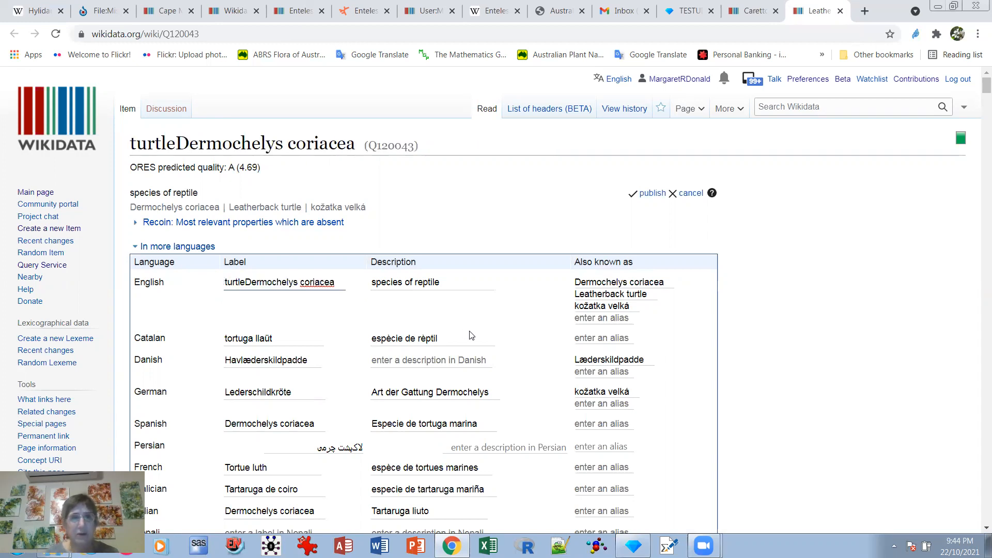
{"action": "key", "text": "Delete"}
{"action": "key", "text": "Delete"}
{"action": "key", "text": "Delete"}
{"action": "key", "text": "Delete"}
{"action": "key", "text": "Delete"}
{"action": "key", "text": "Delete"}
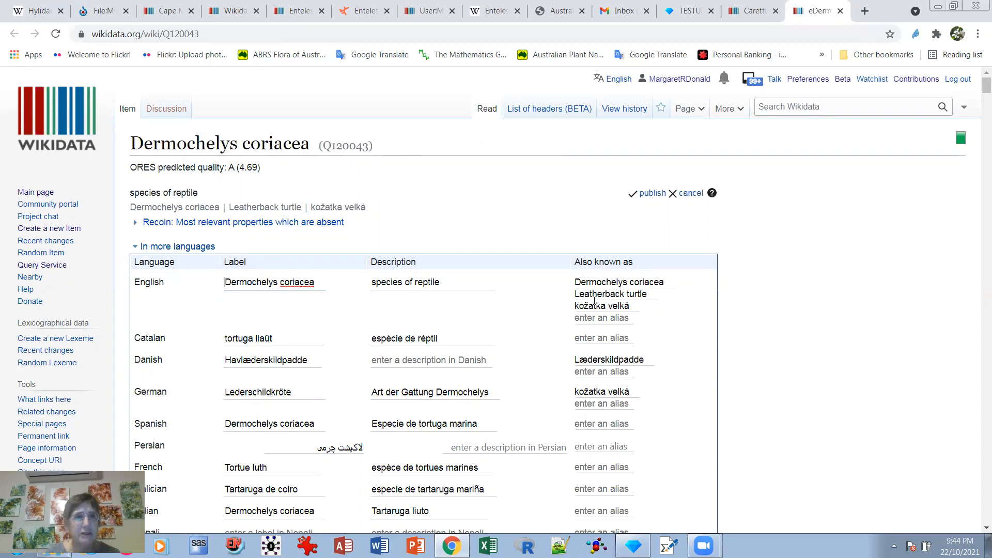
Replace the English alias Dermochelys coriacea with Leatherback sea turtle.
{"action": "left_click_drag", "start_coordinate": [574, 282], "coordinate": [671, 282]}
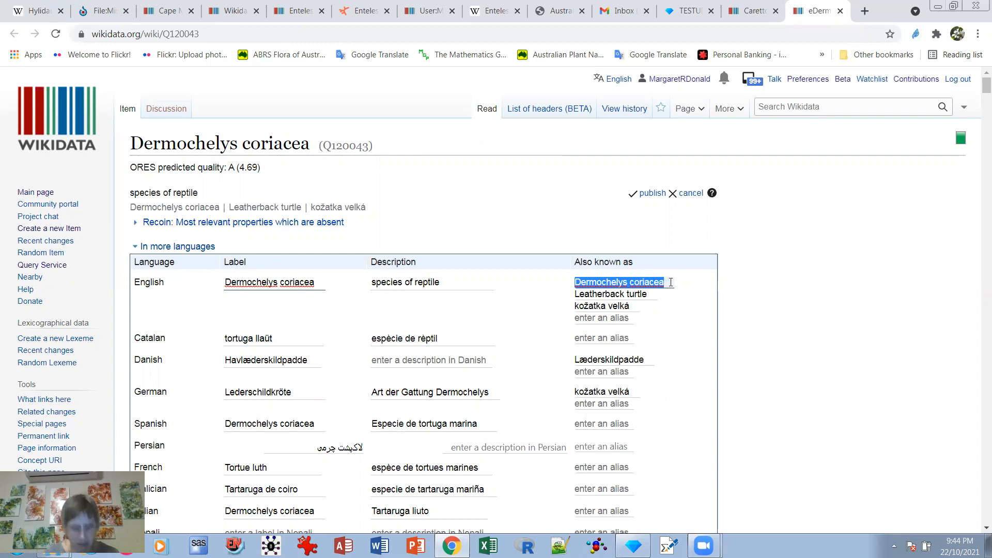
{"action": "key", "text": "ctrl+v"}
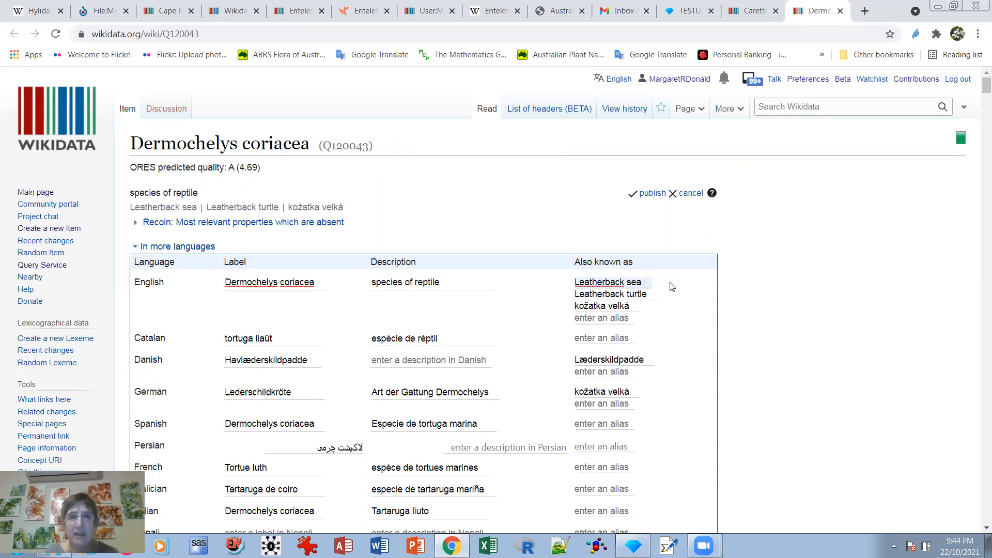
{"action": "type", "text": "tur"}
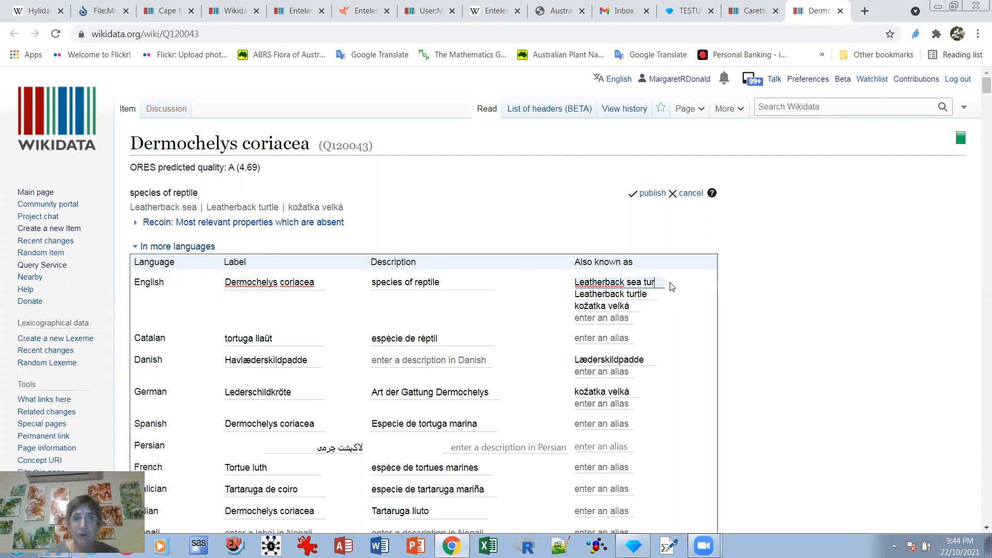
{"action": "type", "text": "tle"}
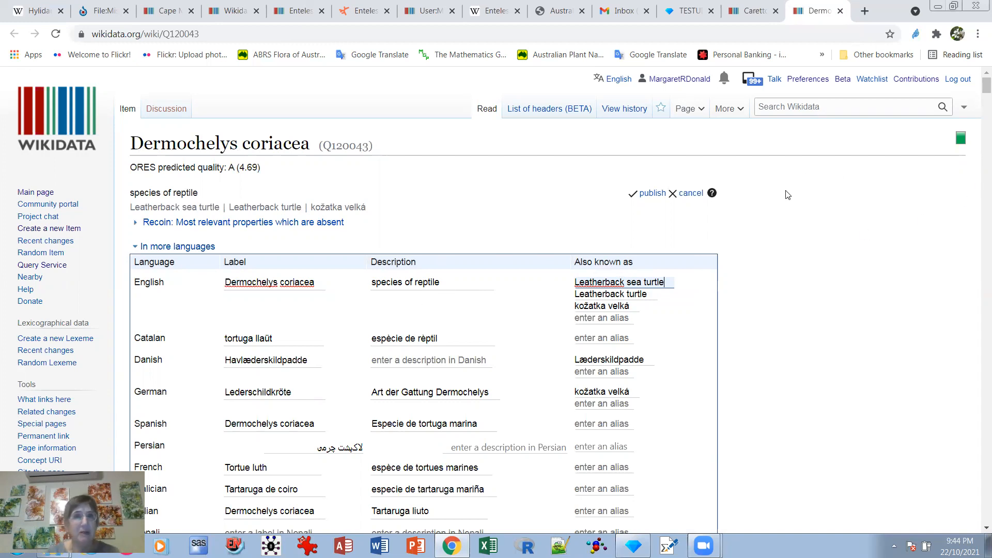
Switch back to the Testudines project in OpenRefine, open its Wikidata schema for editing and add an item based on the taxonName column.
{"action": "left_click", "coordinate": [677, 12]}
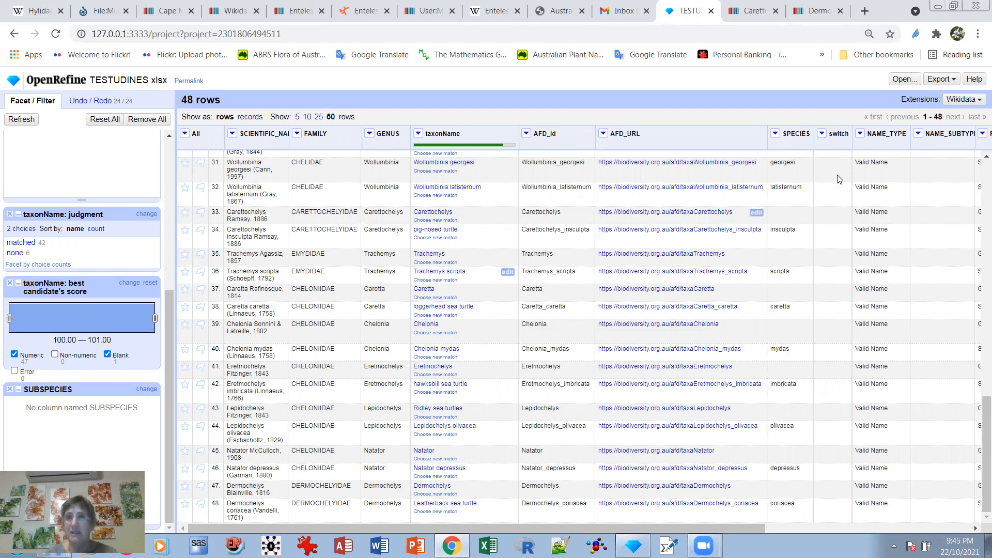
{"action": "left_click", "coordinate": [965, 100]}
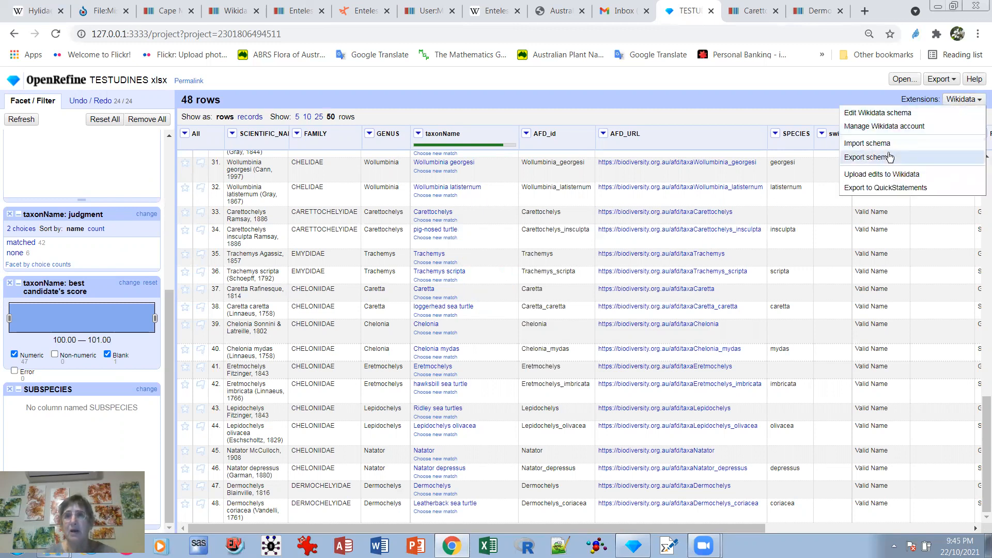
{"action": "left_click", "coordinate": [871, 113]}
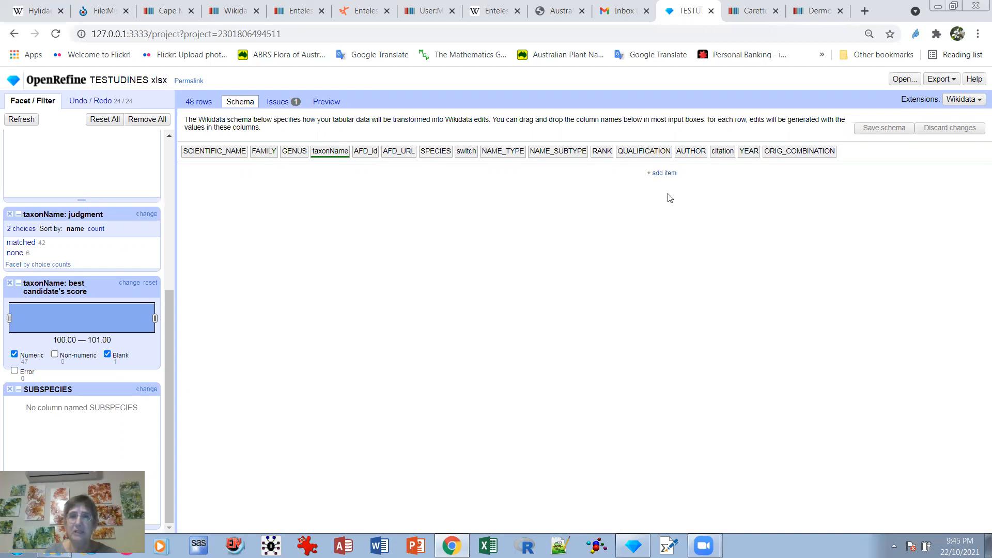
{"action": "left_click", "coordinate": [665, 174]}
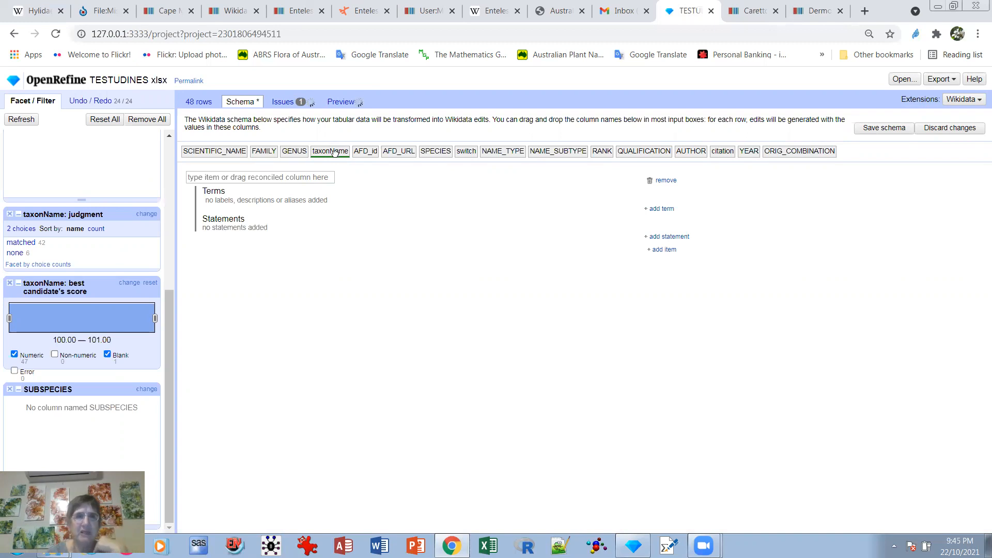
{"action": "left_click_drag", "start_coordinate": [335, 152], "coordinate": [288, 175]}
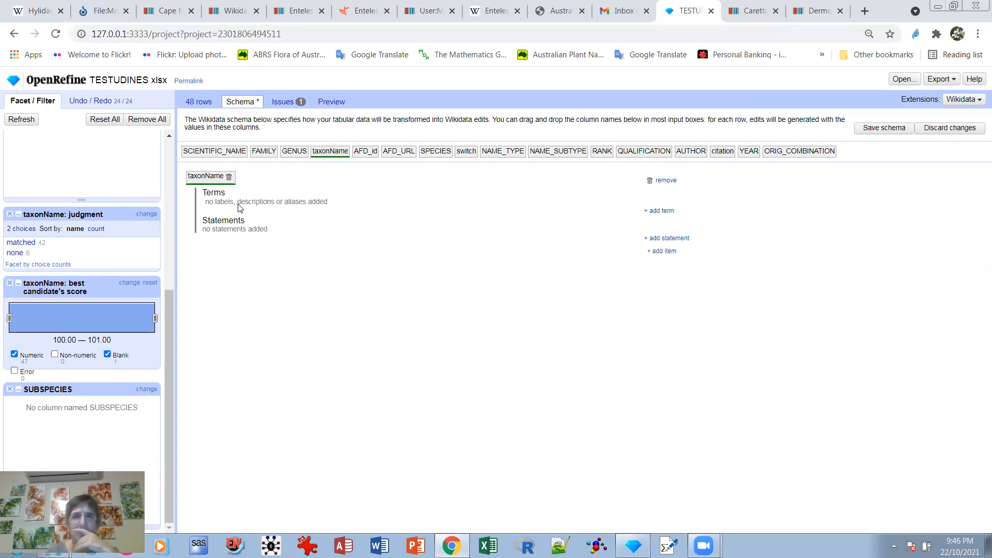
Add a Label term in English (en) to the schema item, with the taxonName column as its value.
{"action": "left_click", "coordinate": [666, 211]}
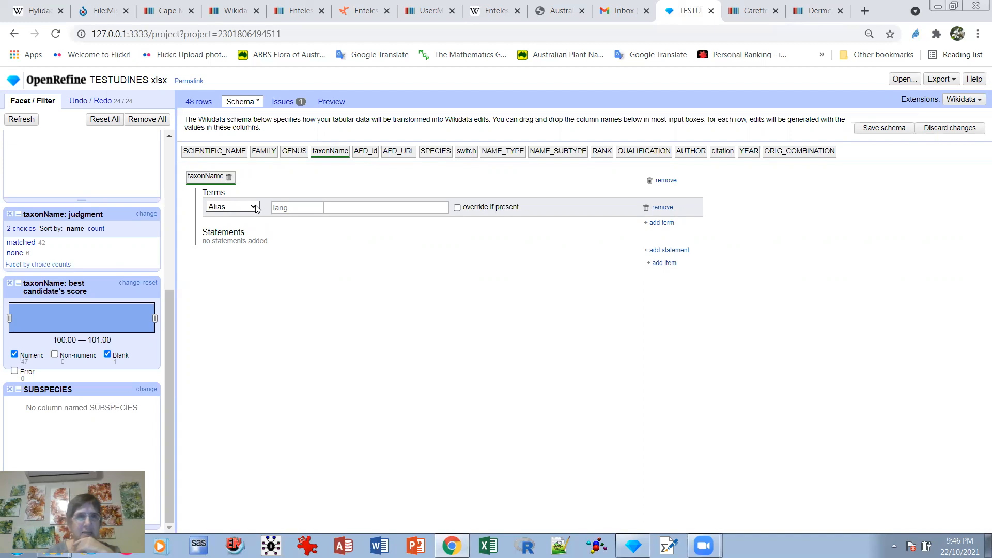
{"action": "left_click", "coordinate": [256, 208]}
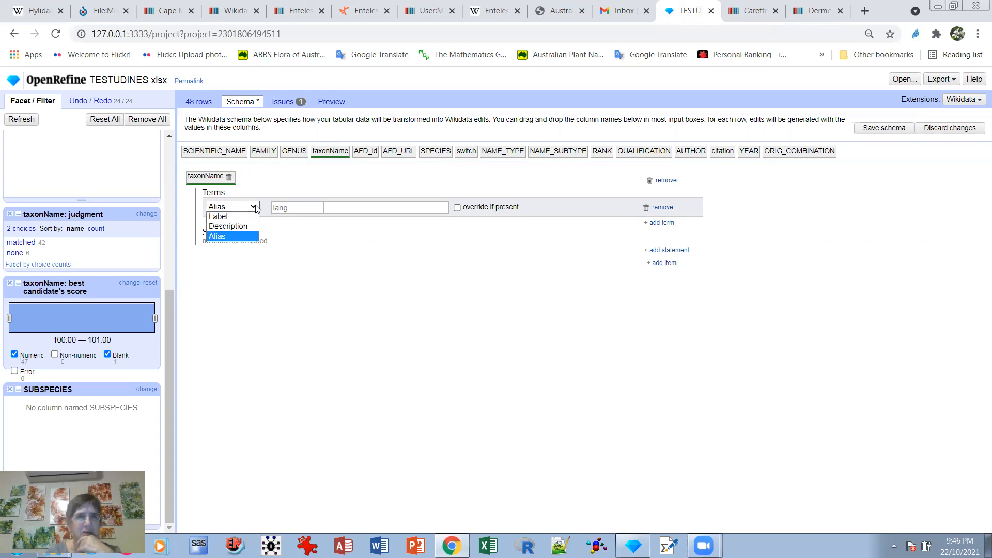
{"action": "left_click", "coordinate": [238, 214]}
{"action": "left_click", "coordinate": [302, 207]}
{"action": "type", "text": "en"}
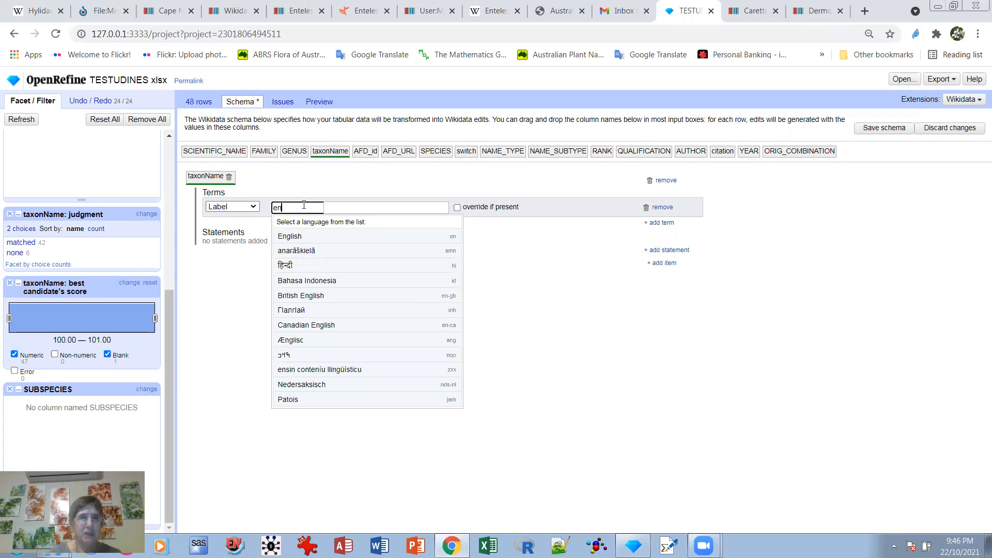
{"action": "left_click", "coordinate": [303, 242]}
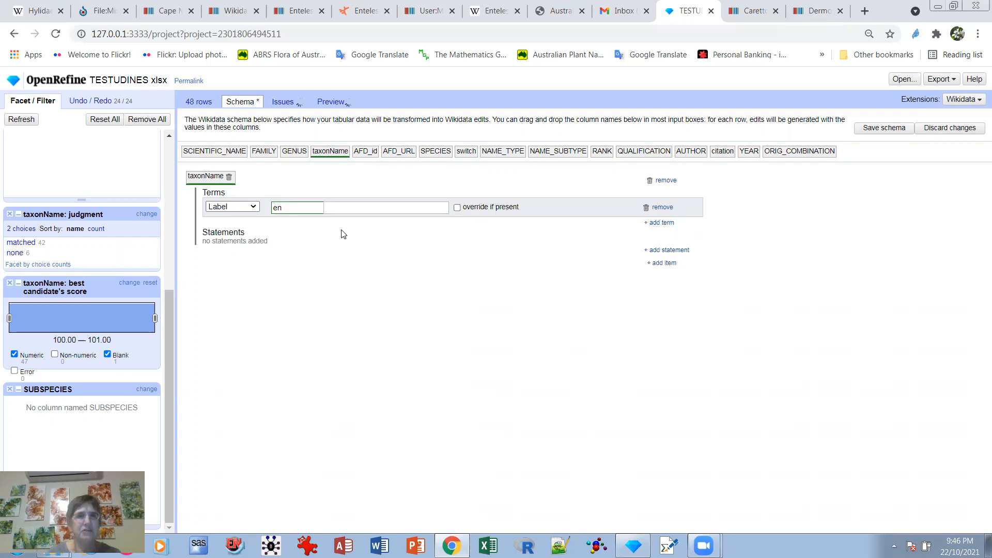
{"action": "left_click_drag", "start_coordinate": [334, 151], "coordinate": [393, 208]}
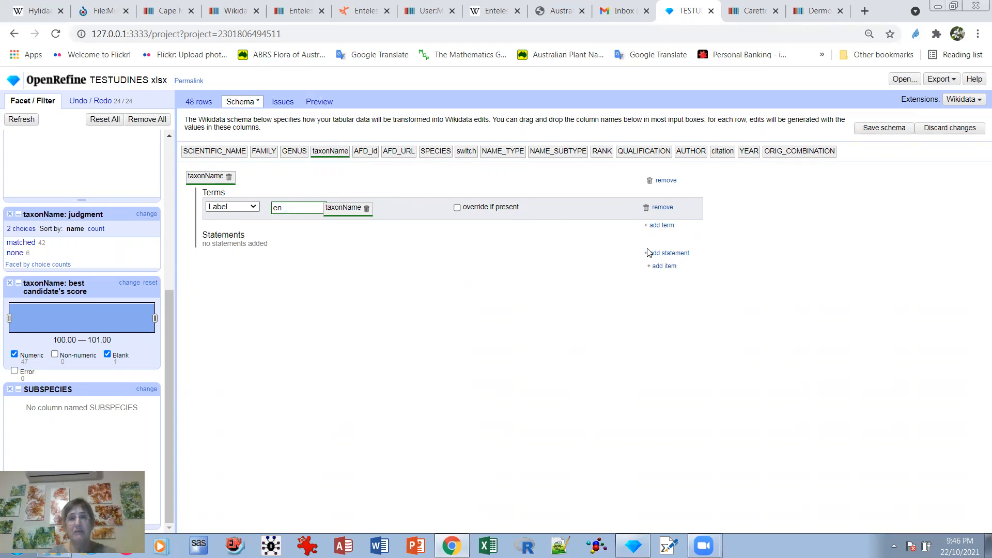
Add an Australian Faunal Directory ID statement to the item, with the AFD_id column as its value.
{"action": "left_click", "coordinate": [672, 254]}
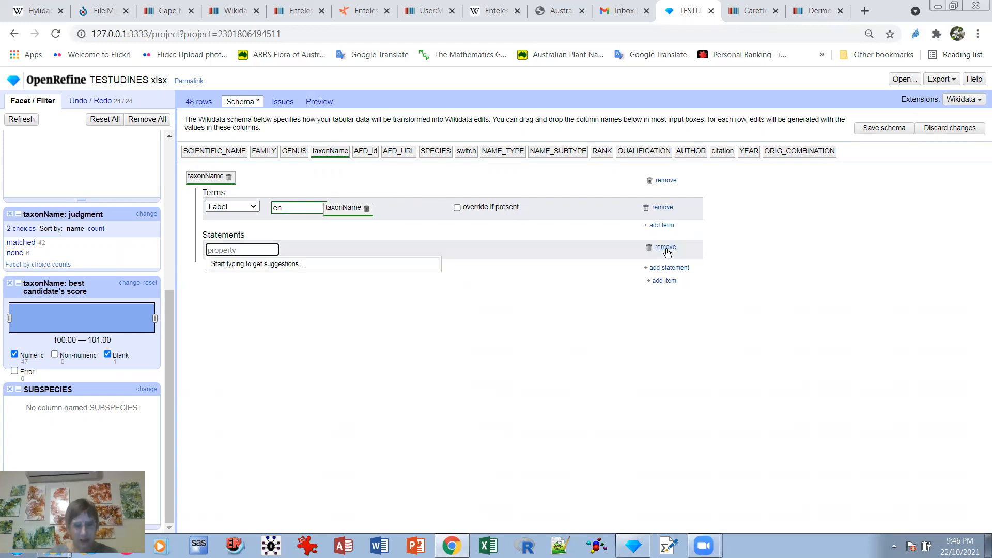
{"action": "type", "text": "aut"}
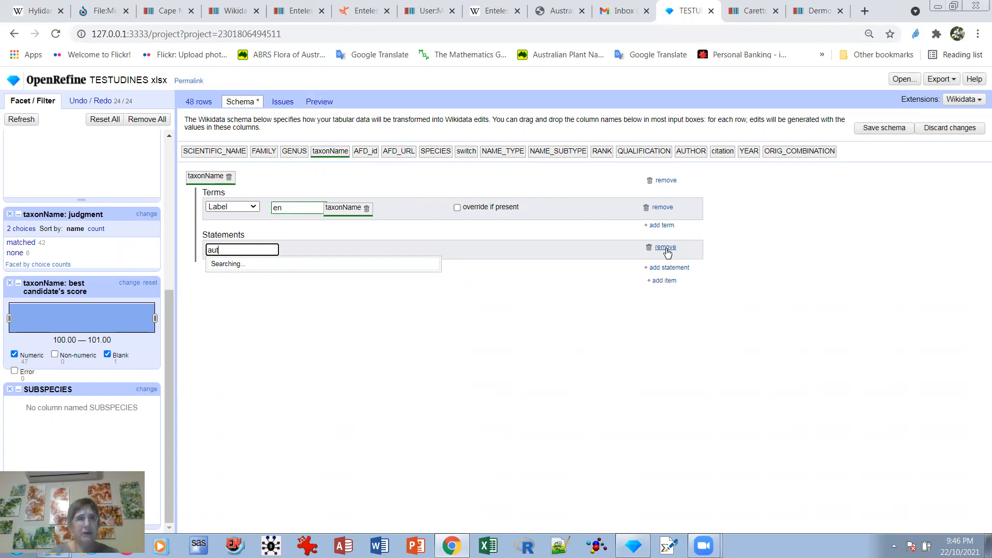
{"action": "key", "text": "BackSpace"}
{"action": "type", "text": "s"}
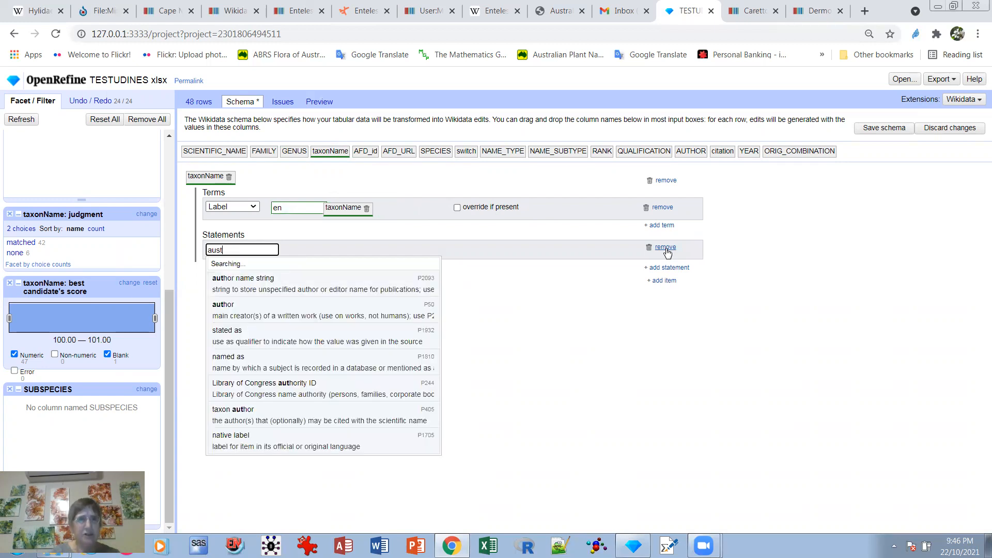
{"action": "type", "text": "tralian faunal di"}
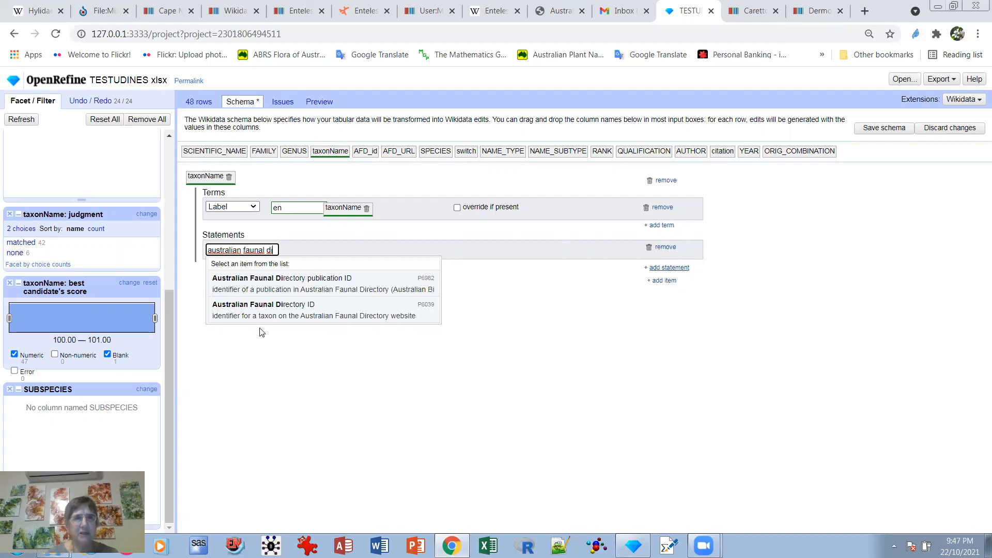
{"action": "left_click", "coordinate": [267, 317]}
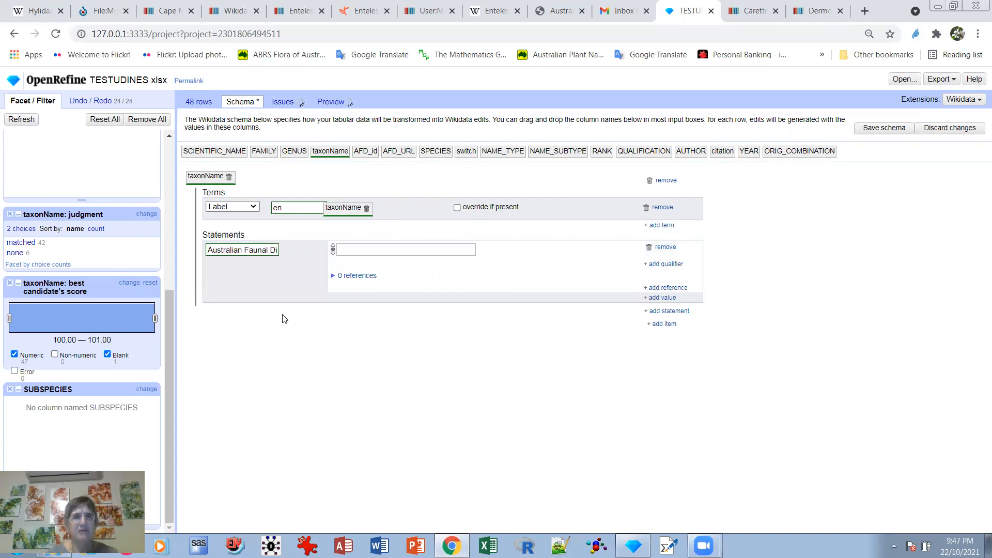
{"action": "left_click_drag", "start_coordinate": [367, 150], "coordinate": [368, 249]}
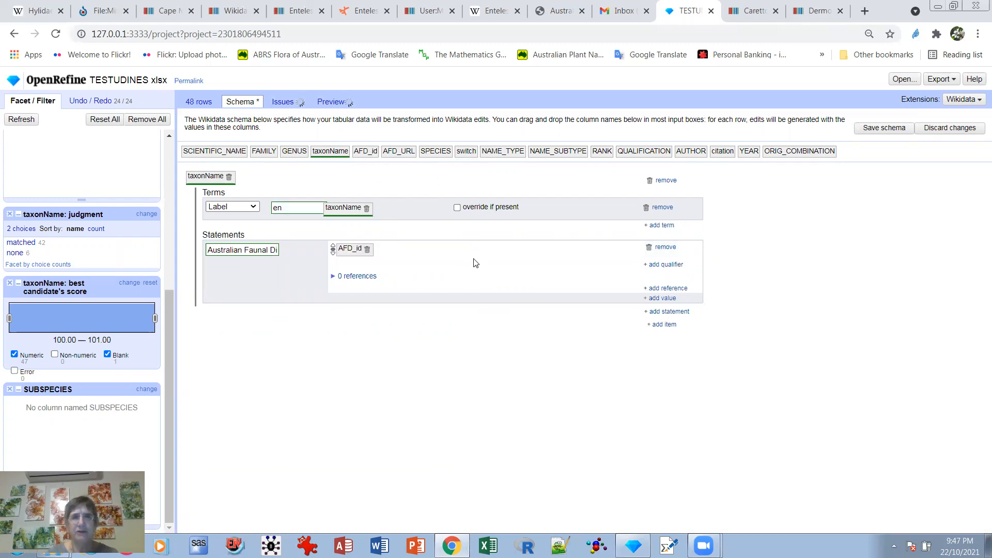
Add a reference URL to the Australian Faunal Directory ID statement, using the AFD_URL column as its value.
{"action": "left_click", "coordinate": [673, 289]}
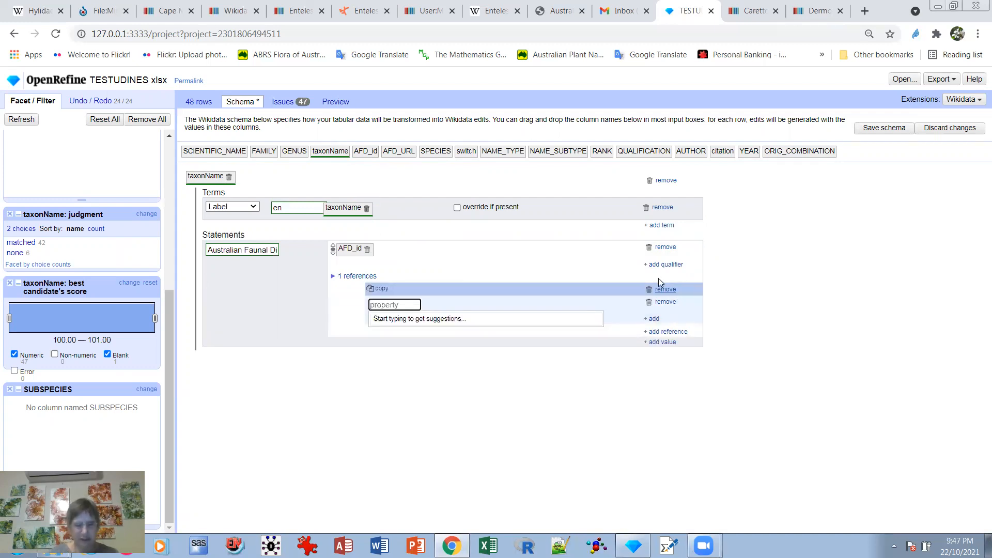
{"action": "type", "text": "ref "}
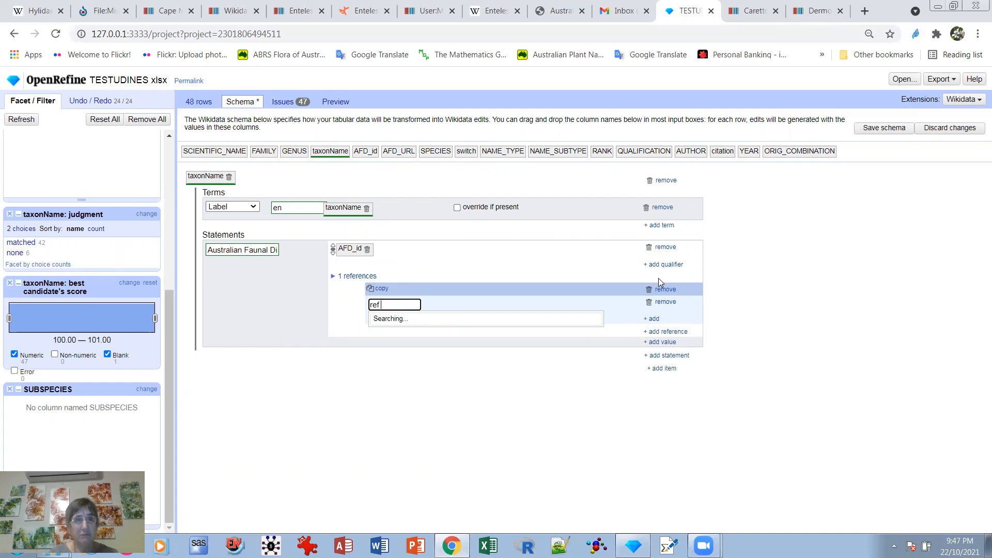
{"action": "type", "text": "url"}
{"action": "left_click", "coordinate": [404, 334]}
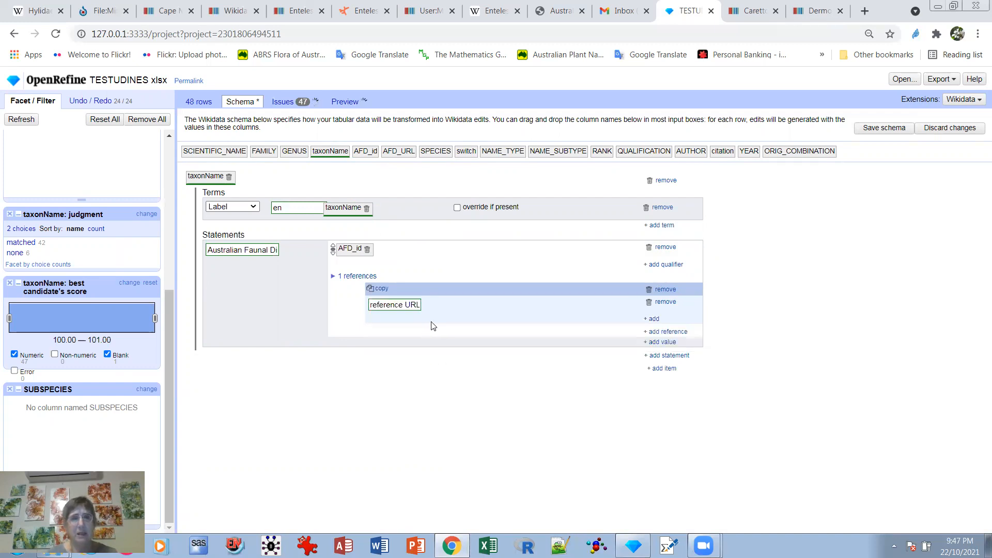
{"action": "left_click", "coordinate": [449, 306]}
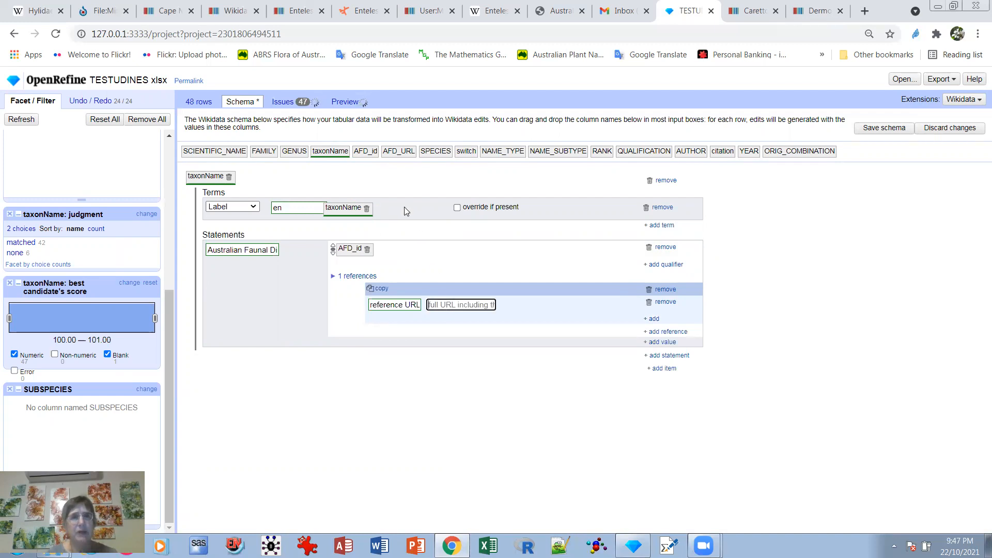
{"action": "left_click_drag", "start_coordinate": [398, 151], "coordinate": [460, 304]}
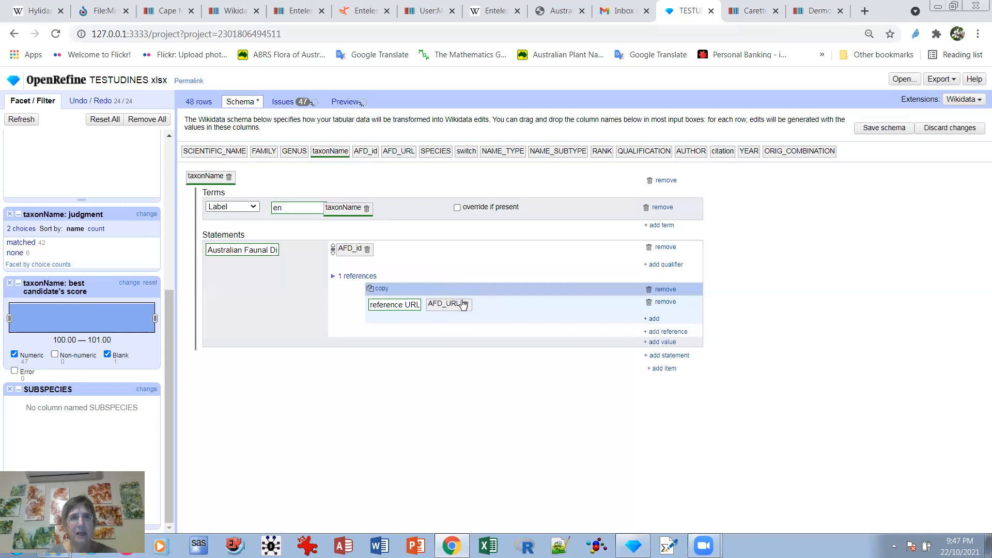
Add a retrieved property with the date 2021-10-22 to the Australian Faunal Directory ID statement's reference.
{"action": "left_click", "coordinate": [654, 319]}
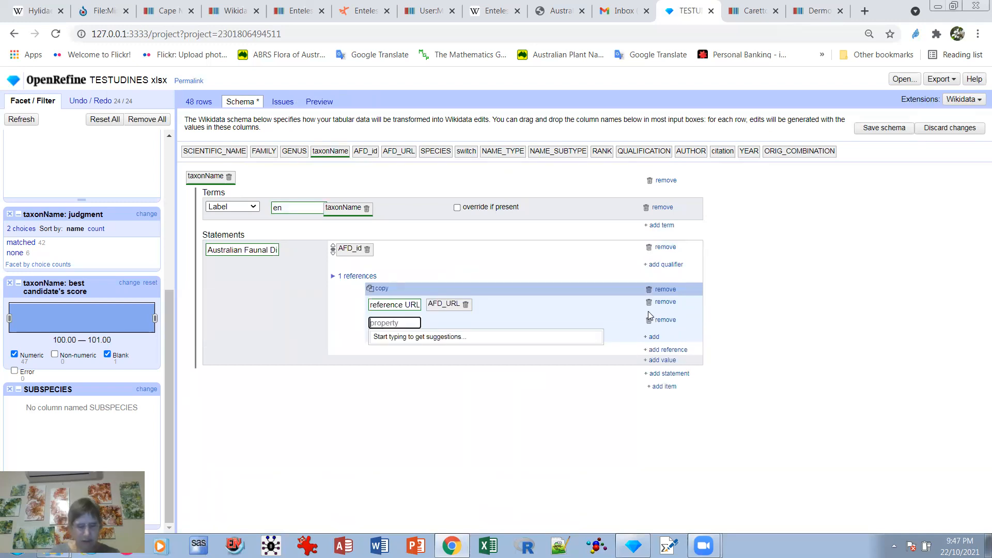
{"action": "type", "text": "retr"}
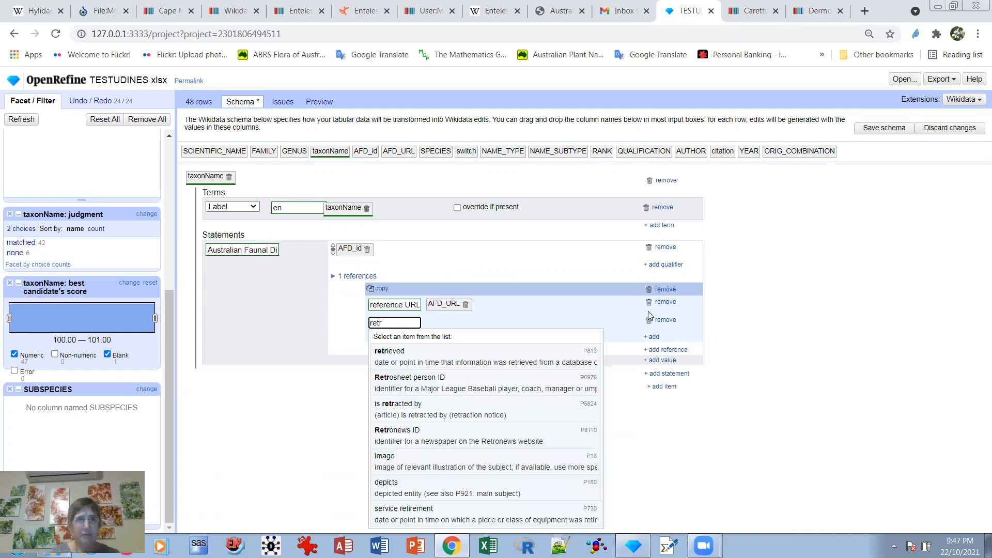
{"action": "type", "text": "ieved"}
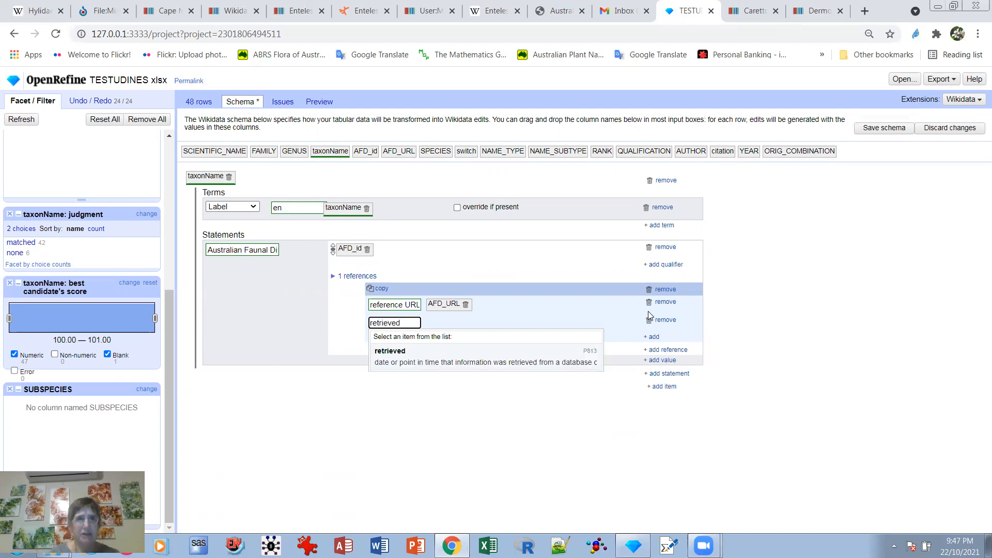
{"action": "left_click", "coordinate": [403, 362]}
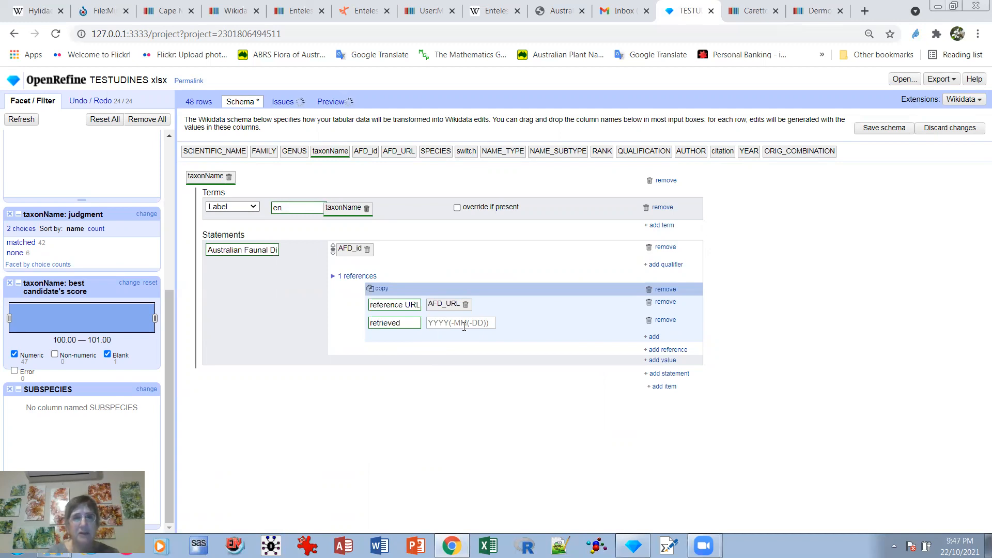
{"action": "left_click", "coordinate": [410, 324]}
{"action": "left_click", "coordinate": [438, 324]}
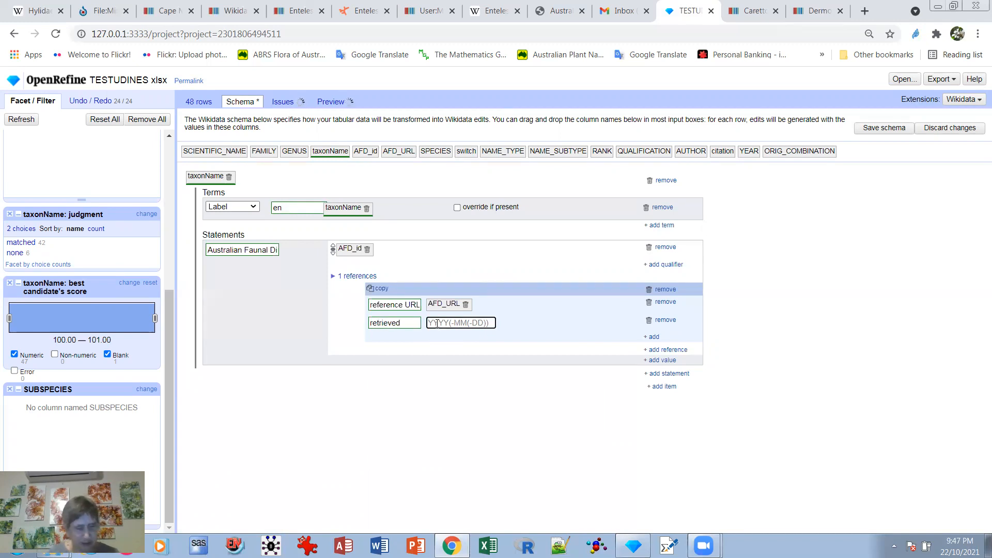
{"action": "type", "text": "2"}
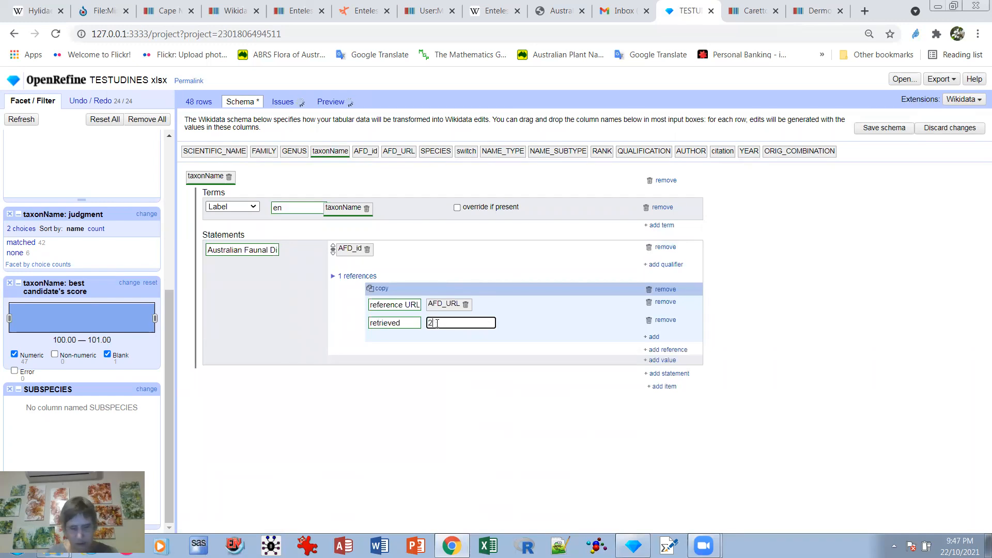
{"action": "type", "text": "021-10-"}
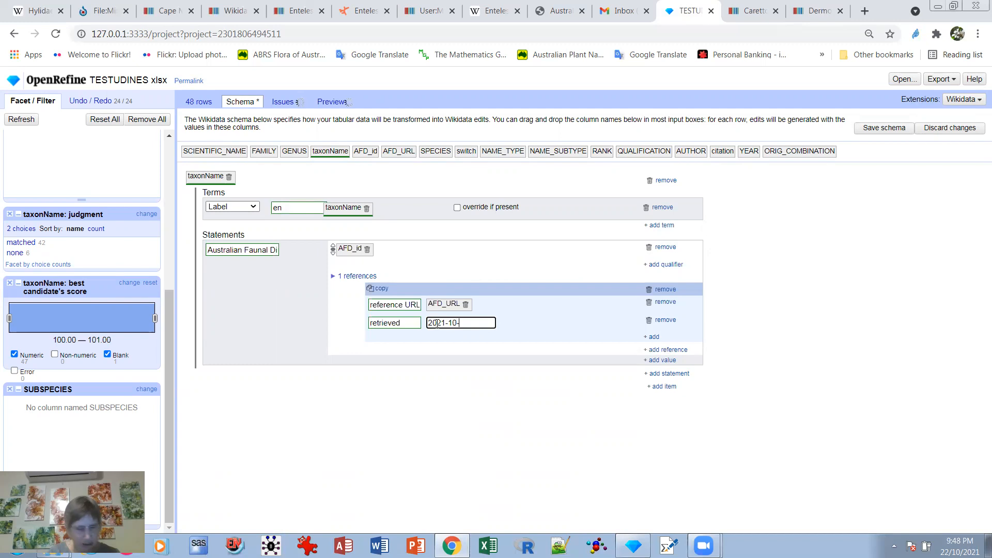
{"action": "type", "text": "22"}
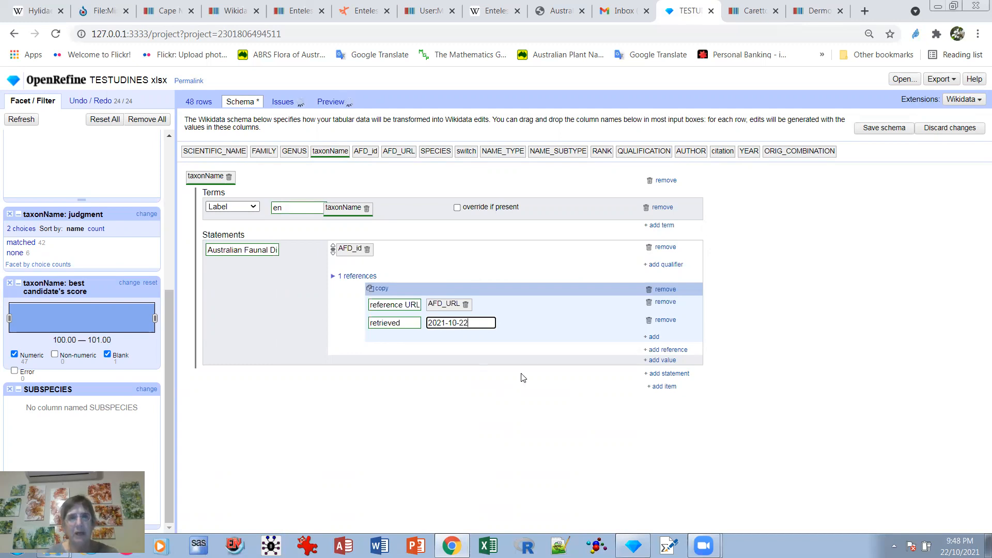
{"action": "left_click", "coordinate": [547, 339]}
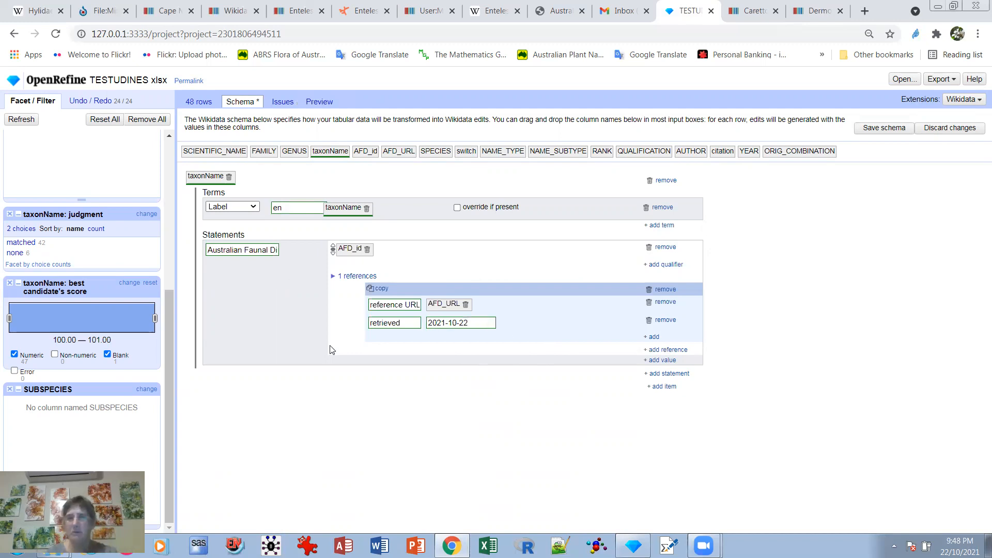
Add a taxon author citation statement to the schema item, with the citation column as its value.
{"action": "left_click", "coordinate": [672, 380]}
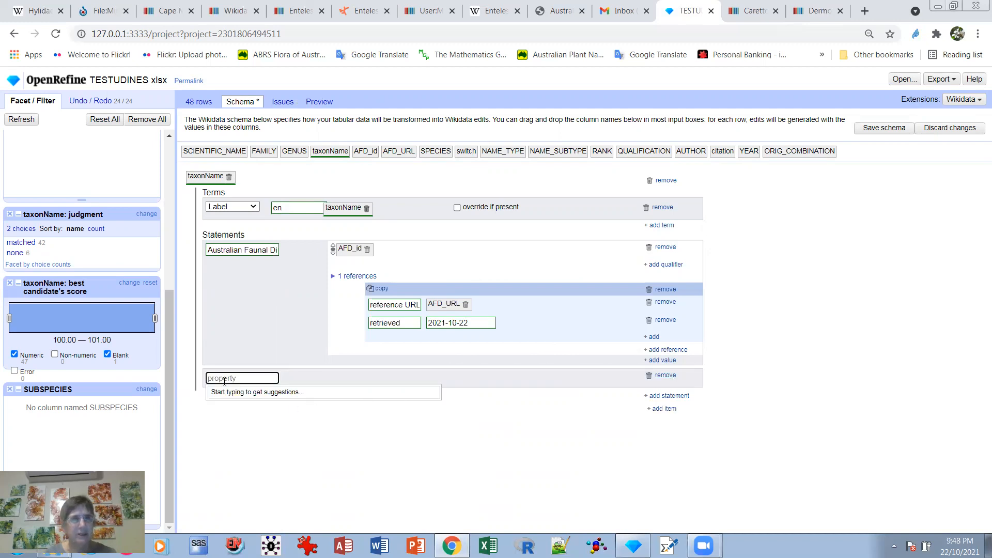
{"action": "type", "text": "ta"}
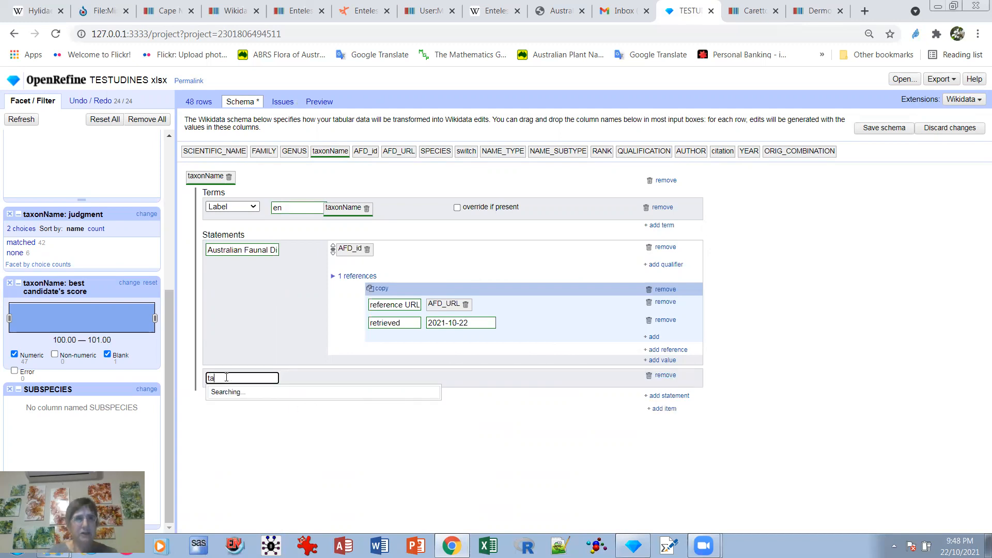
{"action": "type", "text": "xon author"}
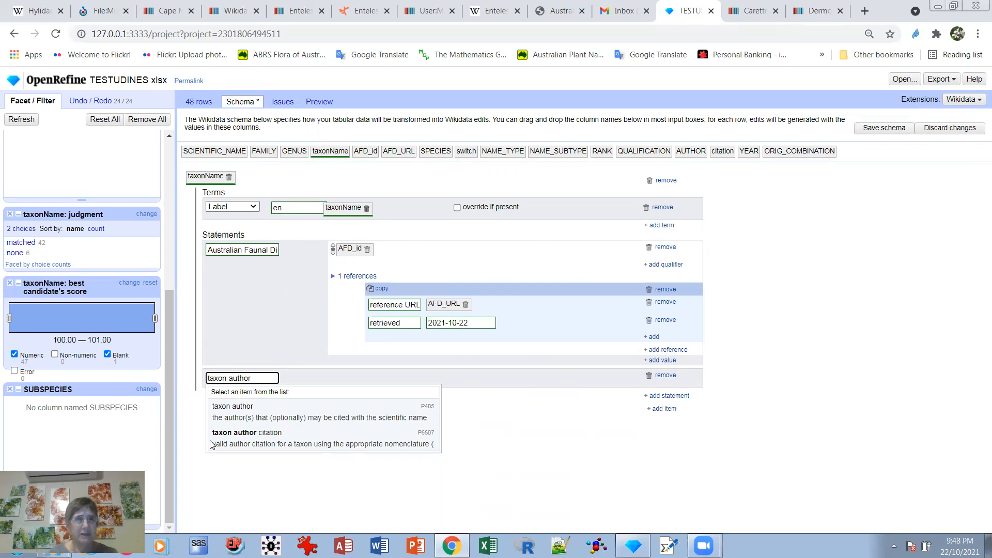
{"action": "left_click", "coordinate": [251, 438]}
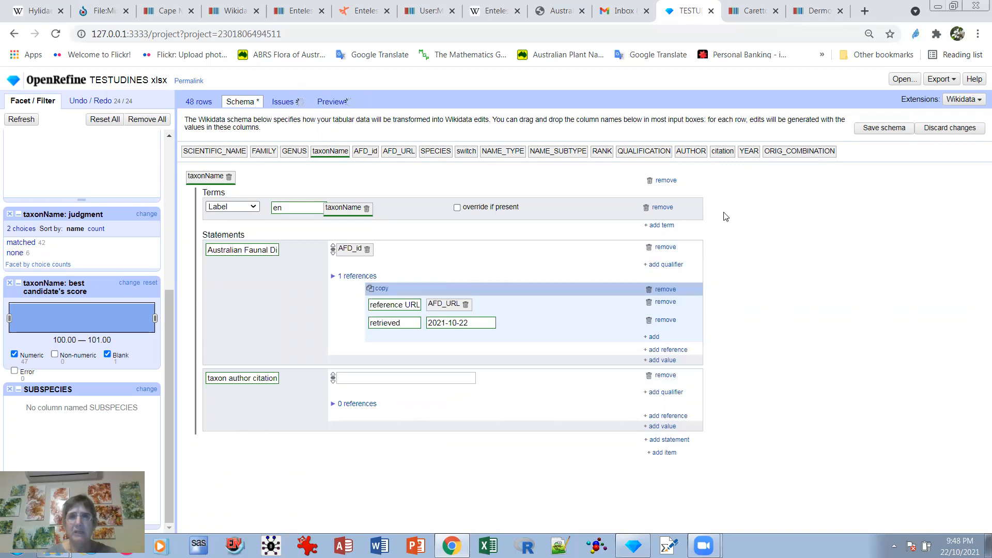
{"action": "left_click_drag", "start_coordinate": [727, 150], "coordinate": [445, 377]}
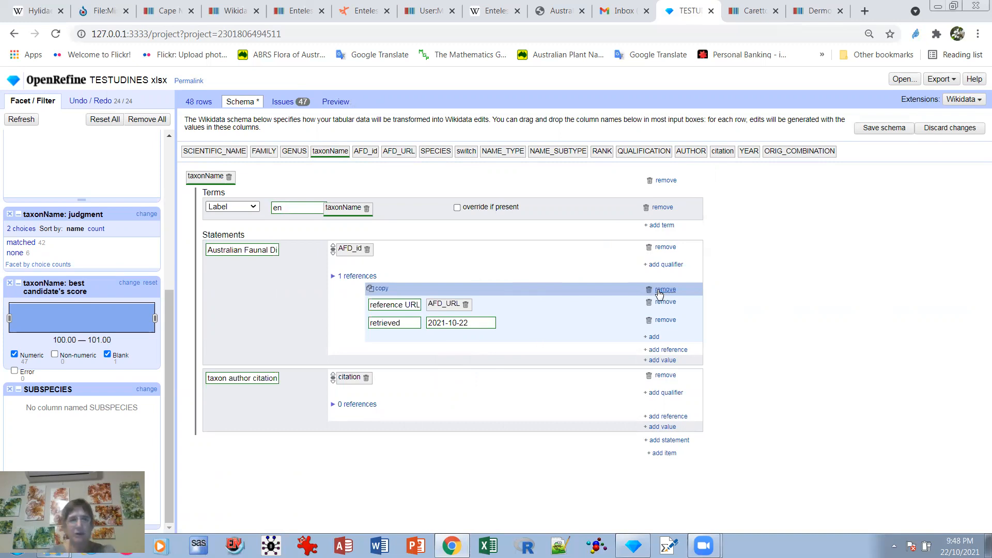
Add a reference URL to the taxon author citation statement, using the AFD_URL column as its value.
{"action": "left_click", "coordinate": [665, 417]}
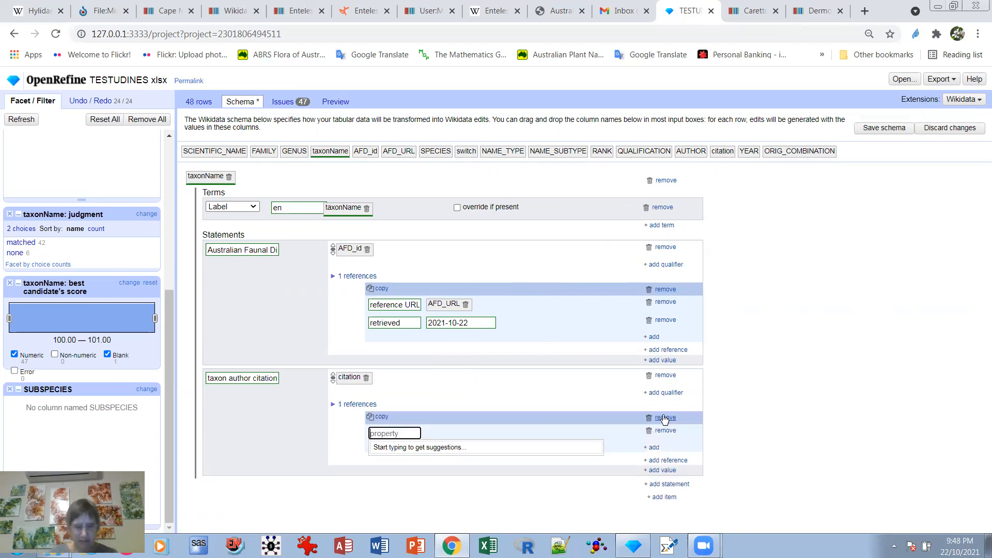
{"action": "type", "text": "ref"}
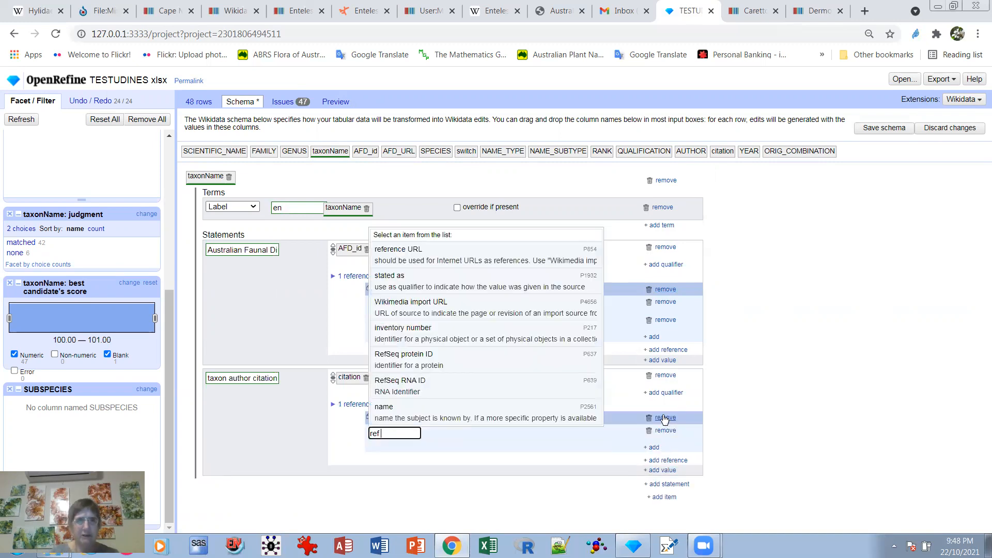
{"action": "type", "text": " ur"}
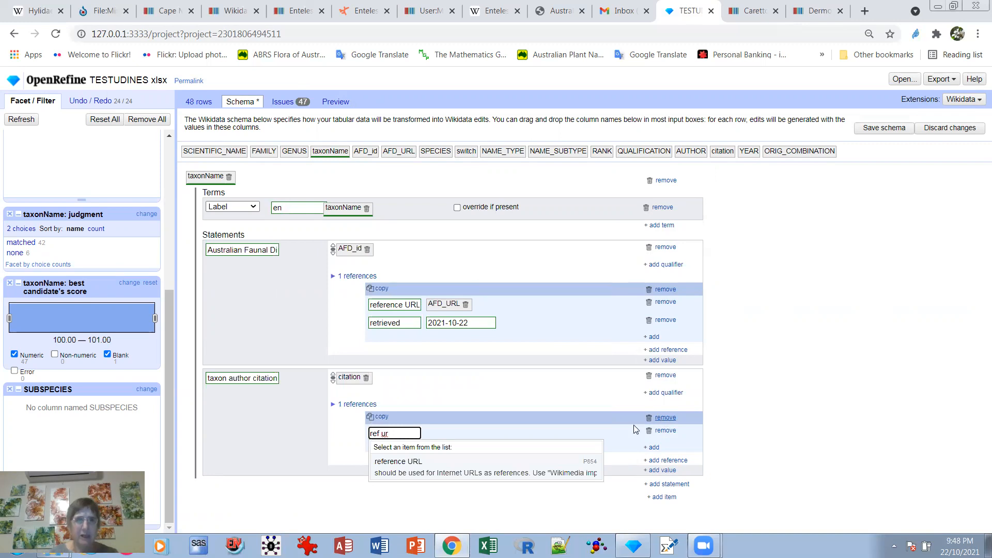
{"action": "left_click", "coordinate": [416, 469]}
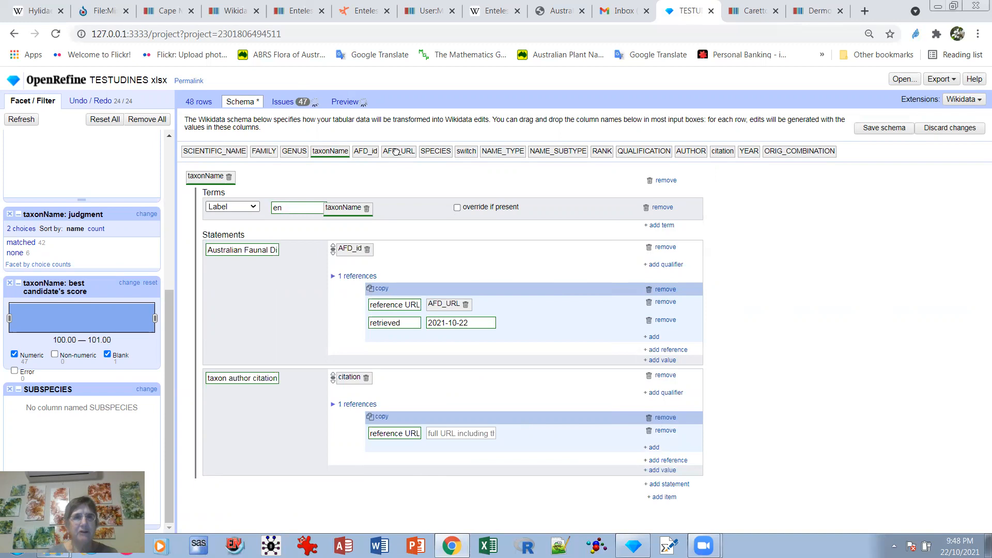
{"action": "left_click_drag", "start_coordinate": [398, 150], "coordinate": [454, 431]}
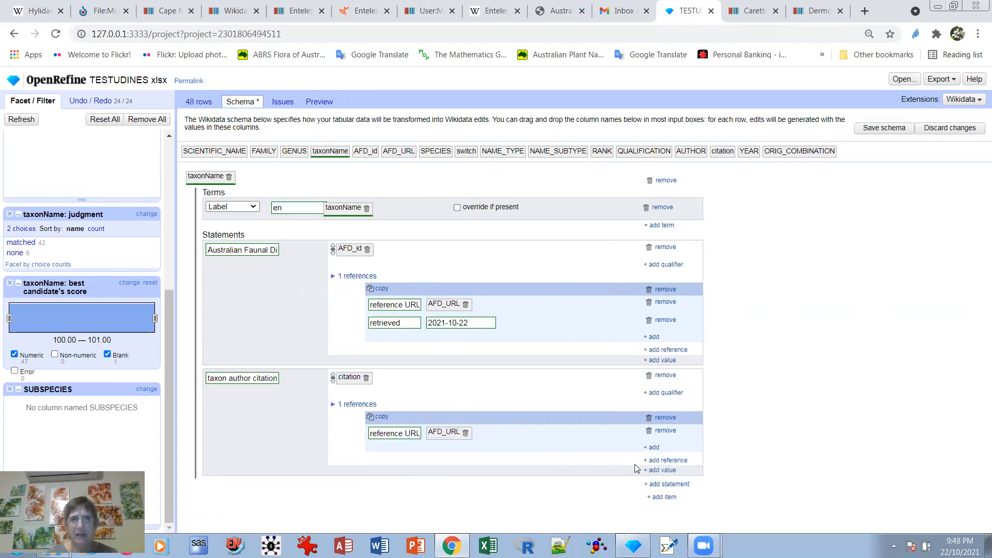
Add a retrieved property with the date 2021-10-22 to the taxon author citation statement's reference.
{"action": "left_click", "coordinate": [655, 447]}
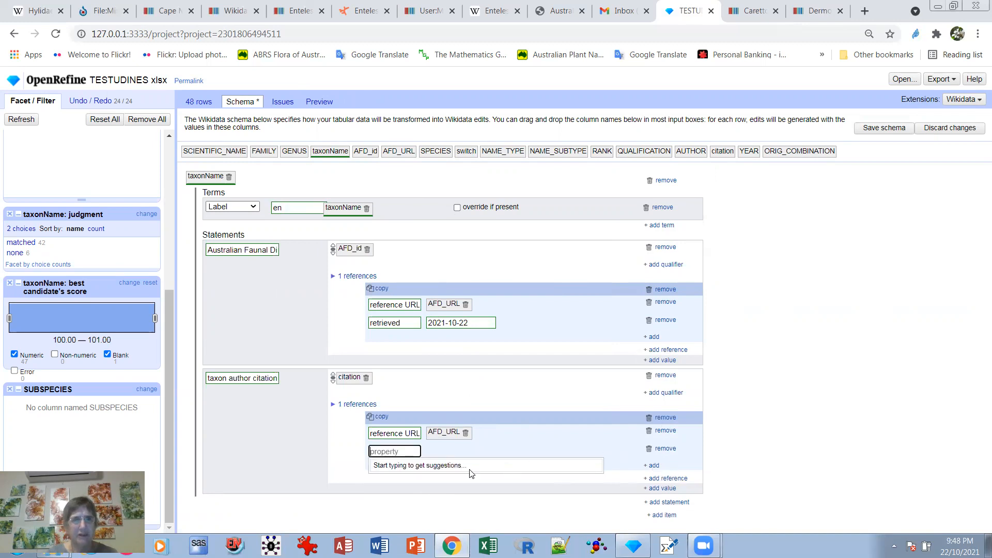
{"action": "type", "text": "re"}
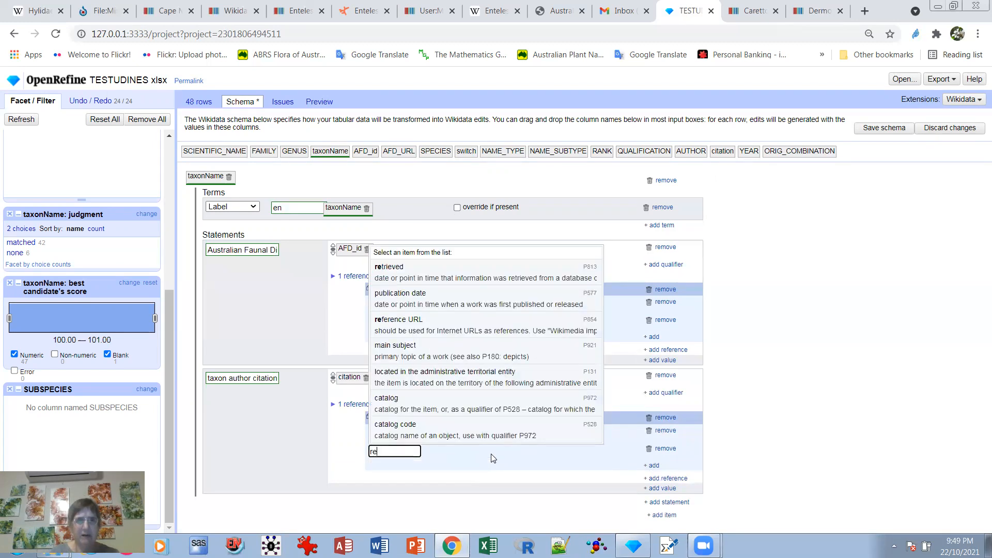
{"action": "type", "text": "trieved"}
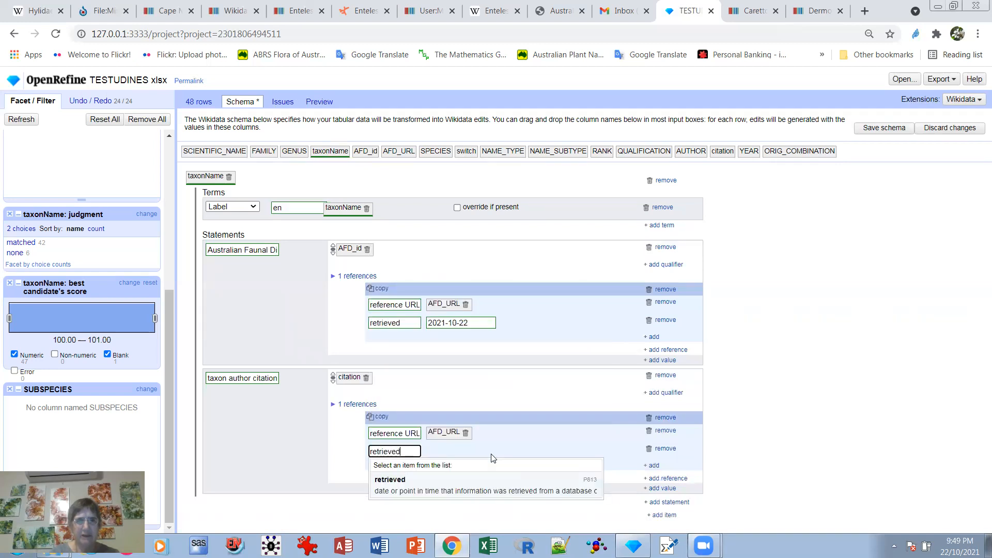
{"action": "left_click", "coordinate": [383, 490]}
{"action": "left_click", "coordinate": [438, 454]}
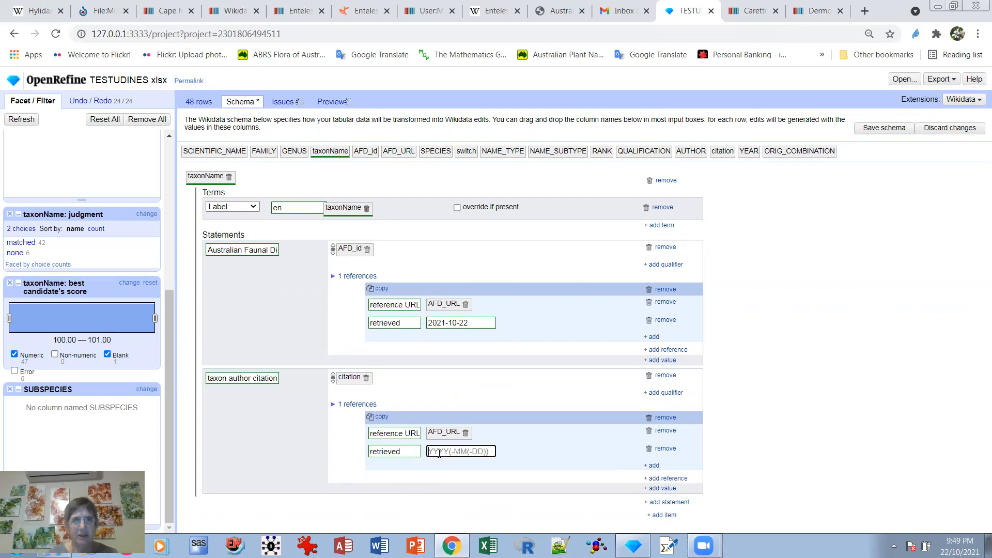
{"action": "type", "text": "2"}
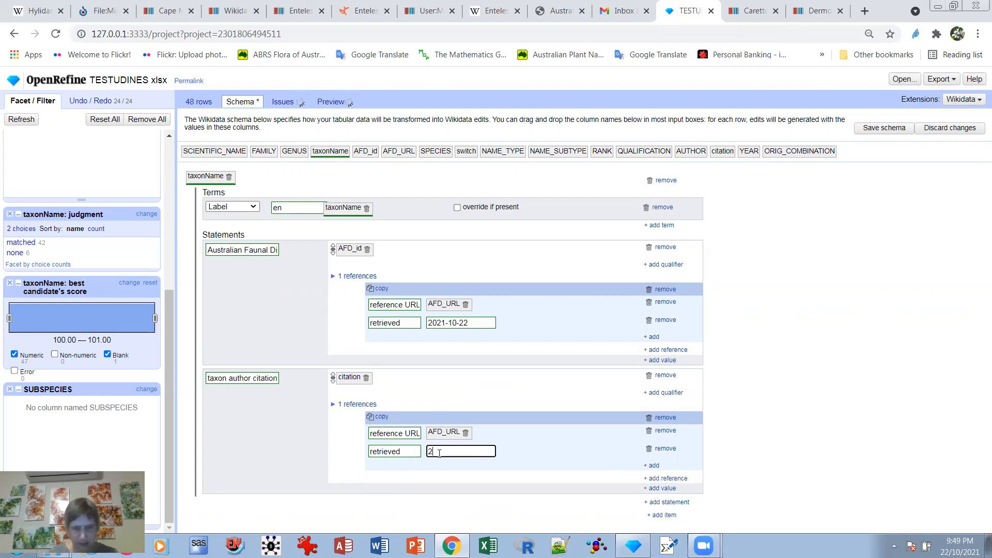
{"action": "type", "text": "021-"}
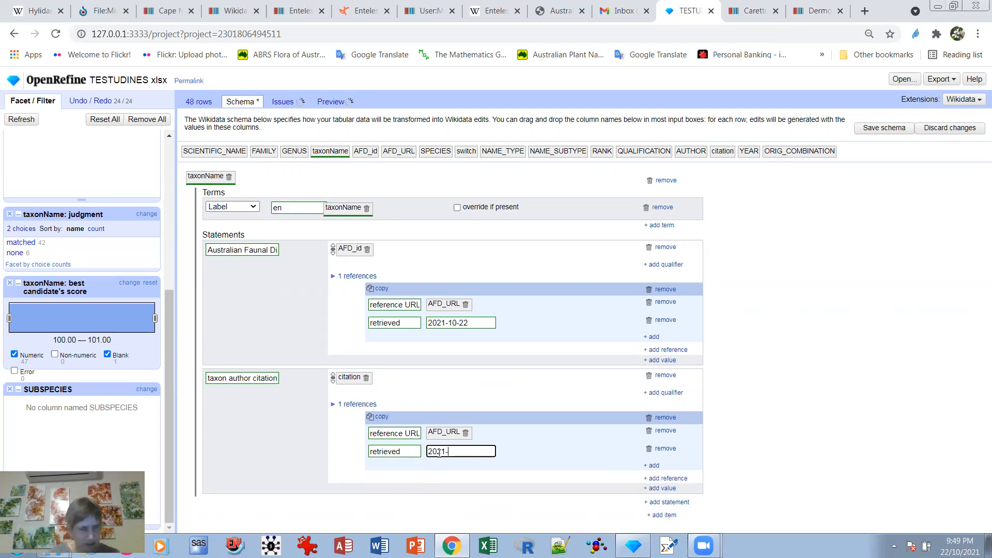
{"action": "type", "text": "10-222"}
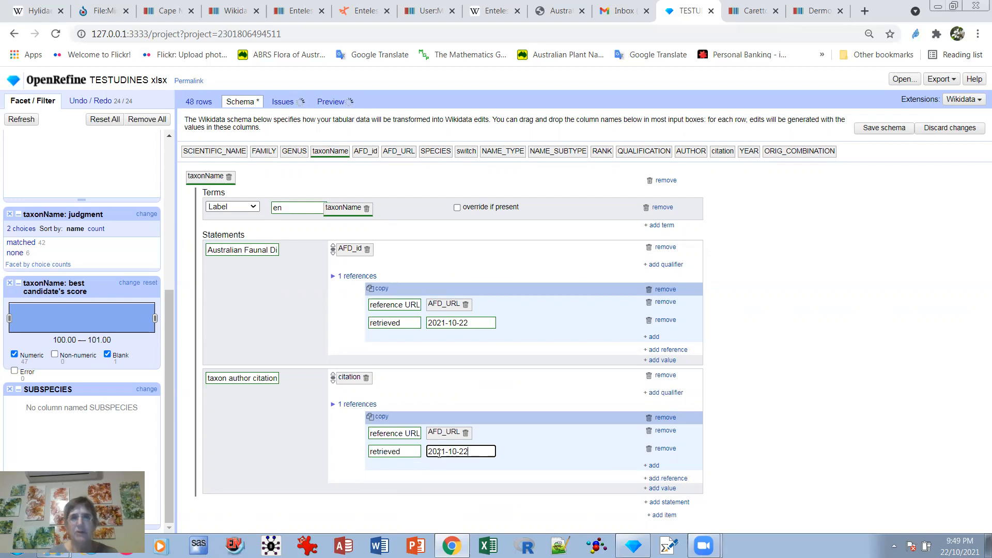
{"action": "left_click", "coordinate": [749, 436]}
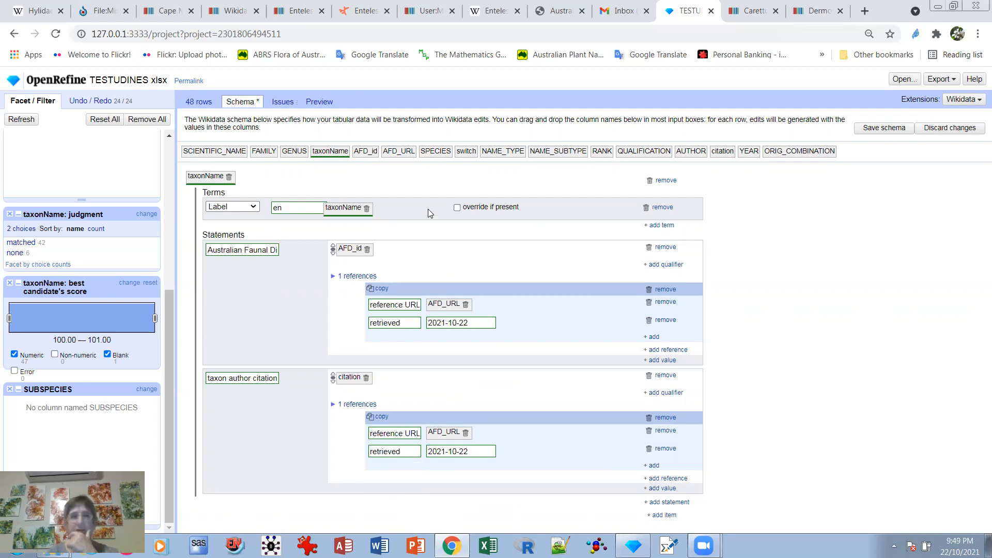
Preview the Wikidata edits, inspect the references of both Chelodina statements, and check the schema for issues.
{"action": "left_click", "coordinate": [325, 106]}
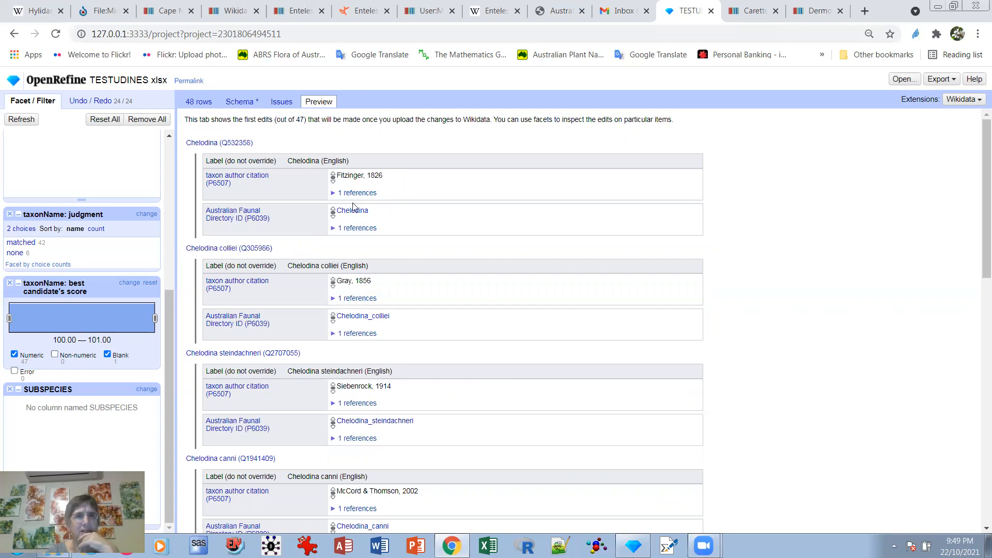
{"action": "left_click", "coordinate": [340, 229]}
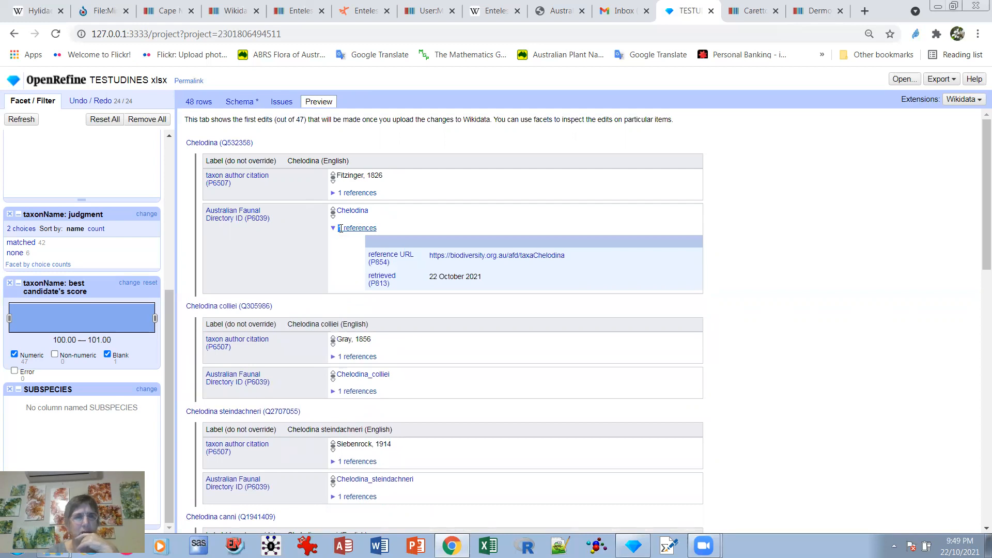
{"action": "left_click", "coordinate": [340, 193]}
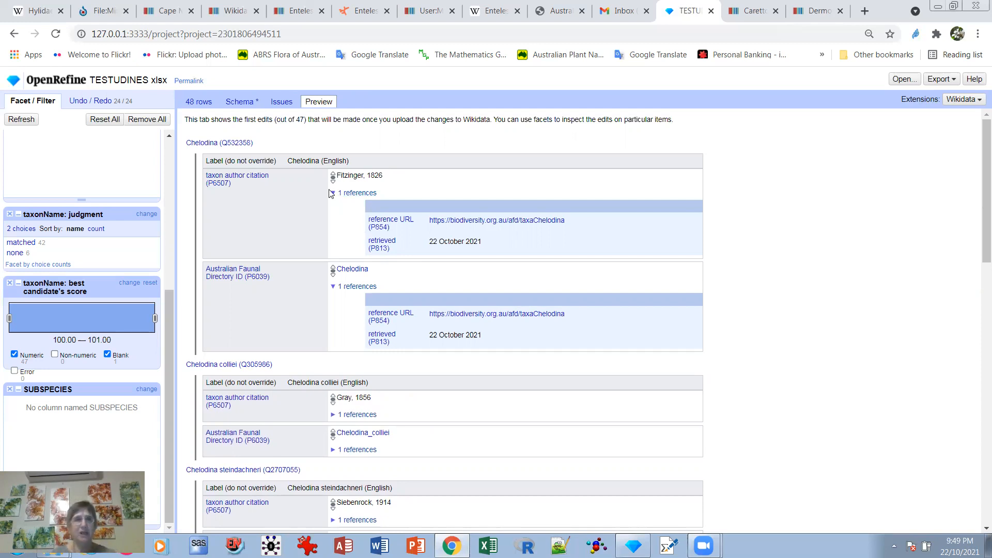
{"action": "left_click", "coordinate": [282, 102]}
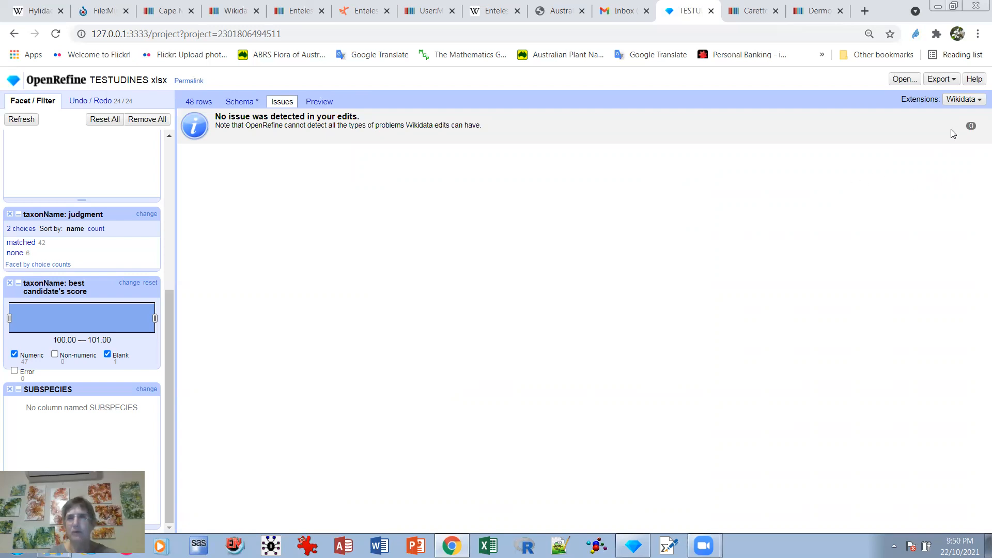
Export the Wikidata schema to the Downloads folder as schemaAFDMinimal.json.
{"action": "left_click", "coordinate": [968, 102]}
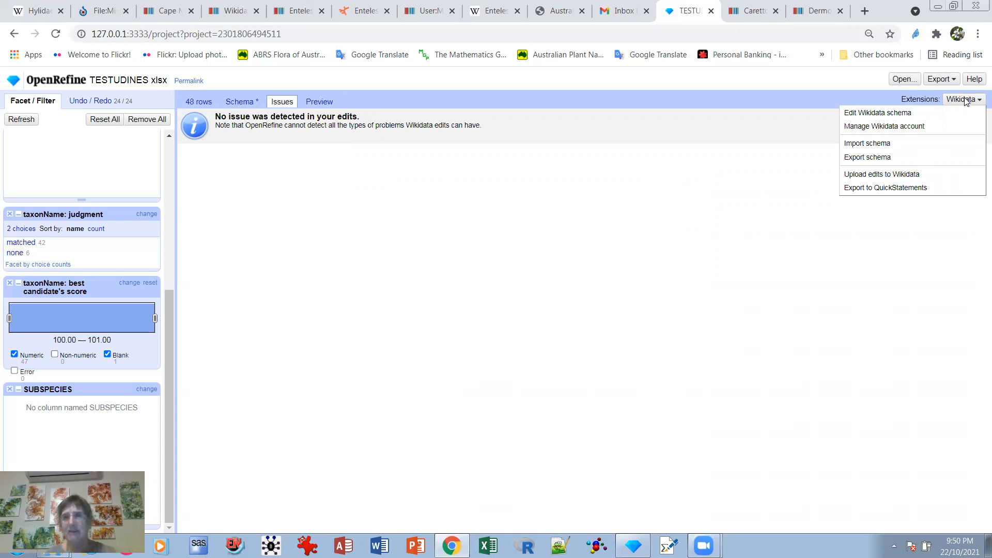
{"action": "left_click", "coordinate": [853, 159]}
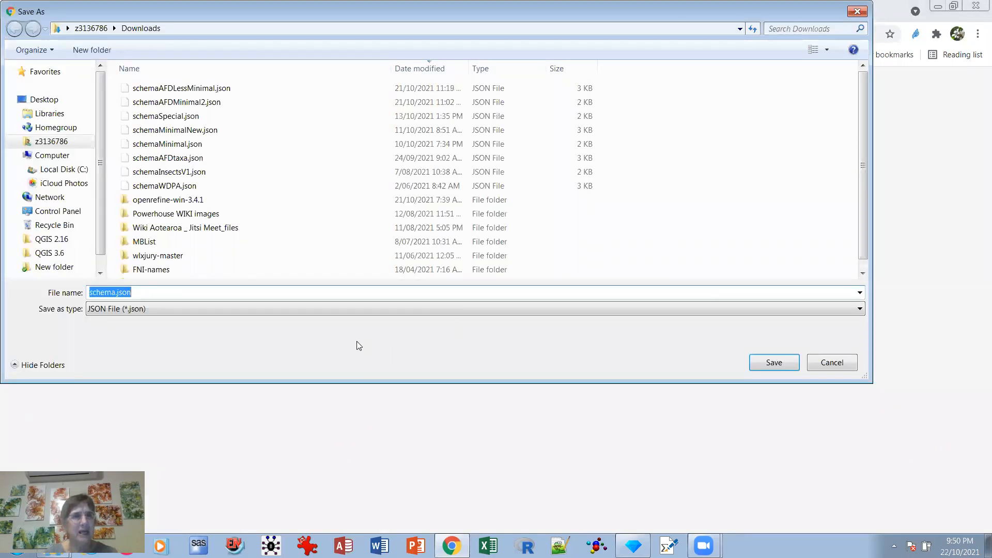
{"action": "left_click_drag", "start_coordinate": [111, 293], "coordinate": [117, 293]}
{"action": "left_click", "coordinate": [117, 292]}
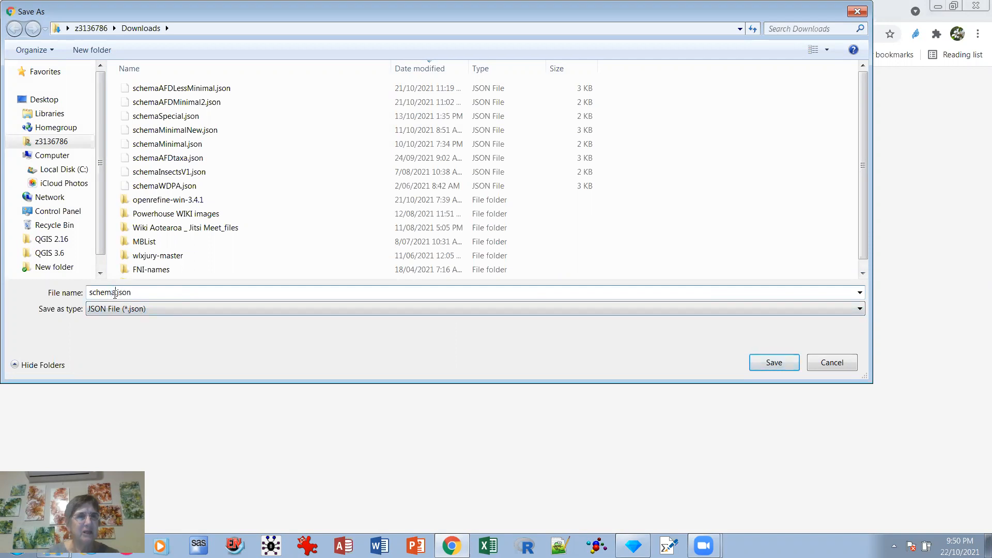
{"action": "type", "text": "AFD"}
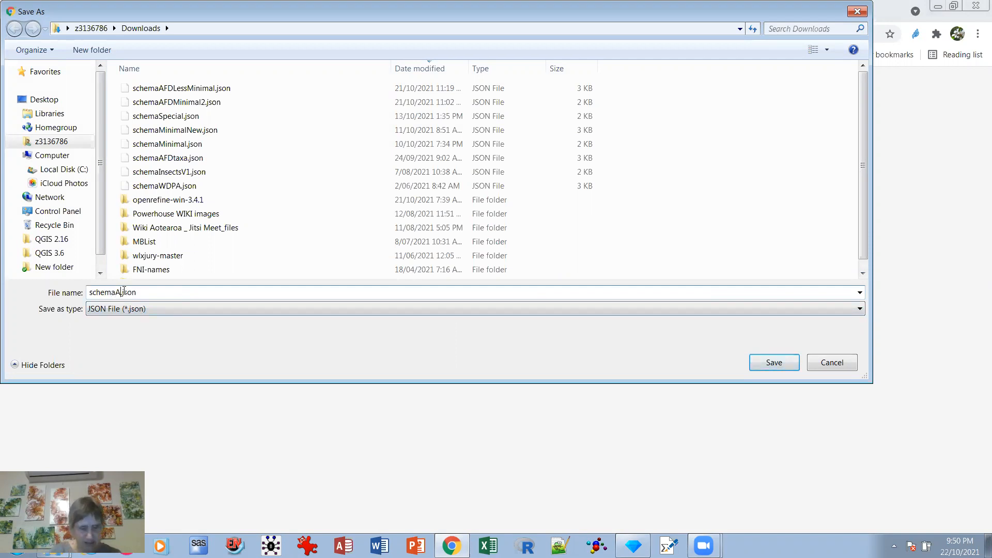
{"action": "type", "text": "Miminimal"}
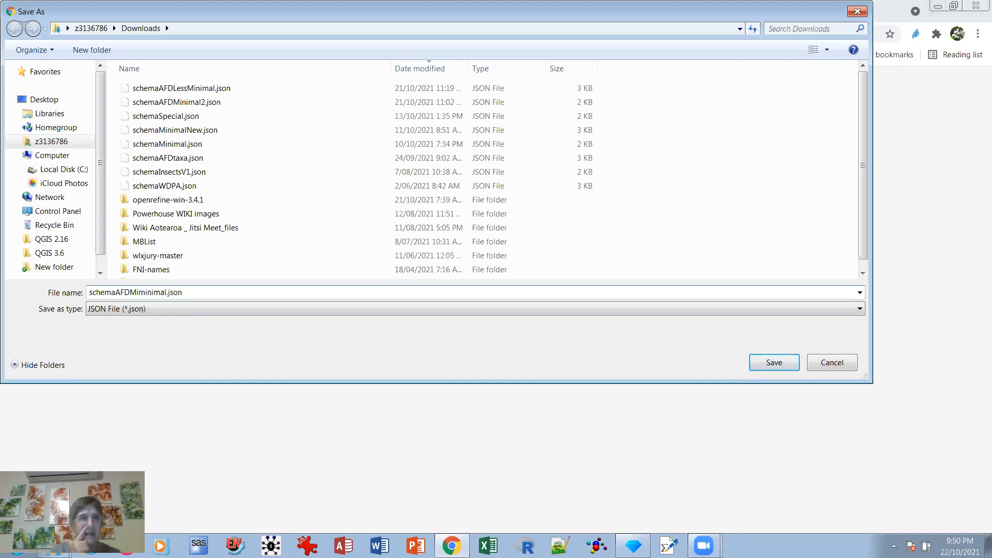
{"action": "left_click", "coordinate": [147, 292]}
{"action": "key", "text": "BackSpace"}
{"action": "key", "text": "BackSpace"}
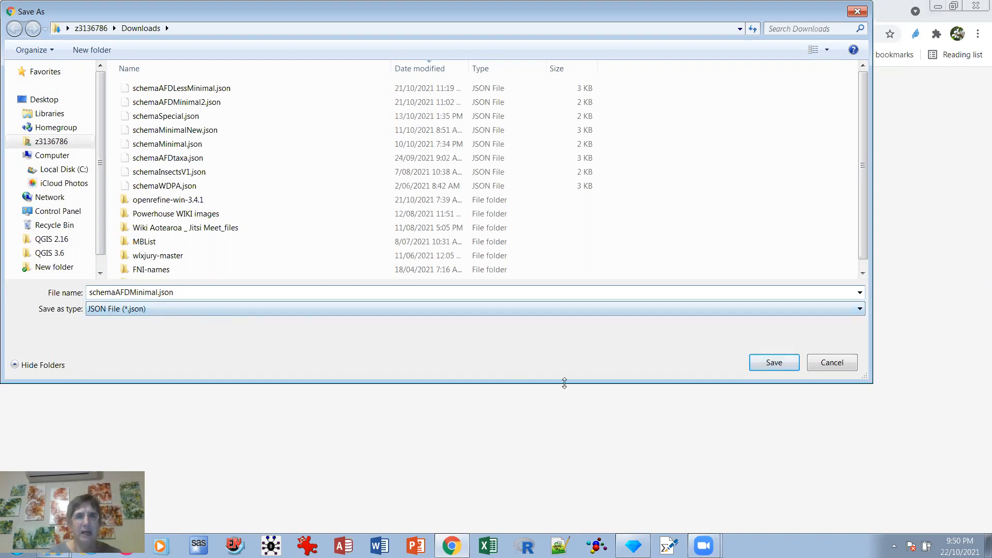
{"action": "left_click", "coordinate": [775, 363]}
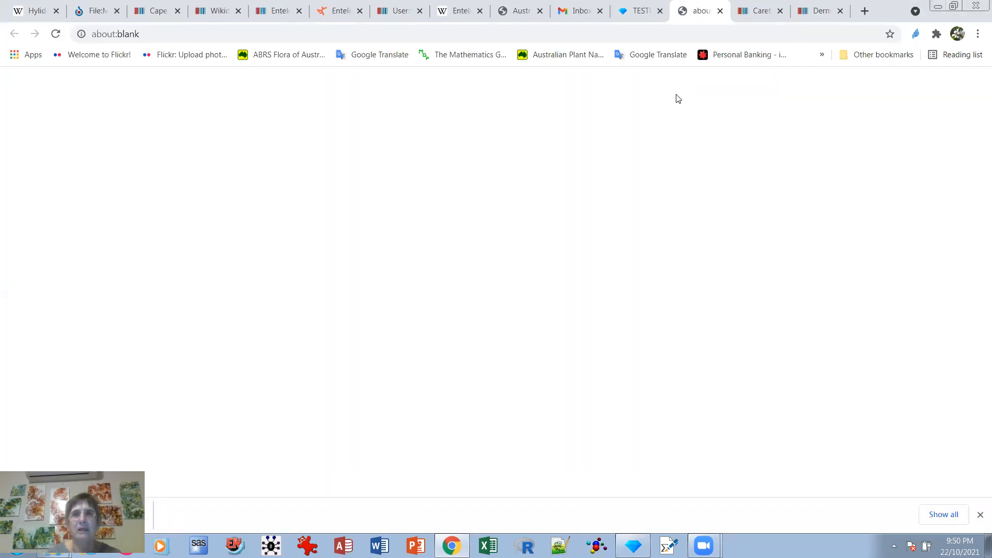
Upload the Testudines project's edits to Wikidata with the edit summary "testuudinesAFD".
{"action": "left_click", "coordinate": [639, 12]}
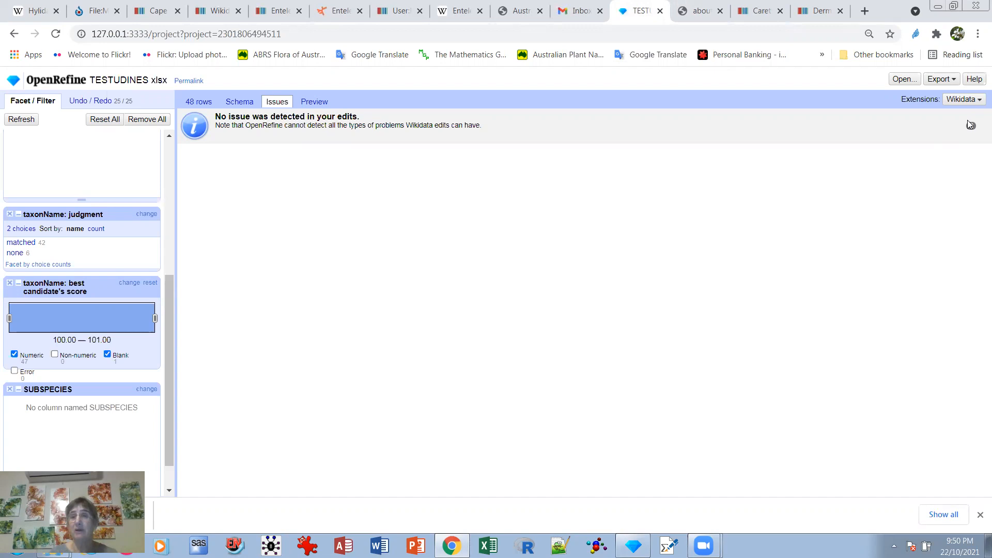
{"action": "left_click", "coordinate": [956, 99]}
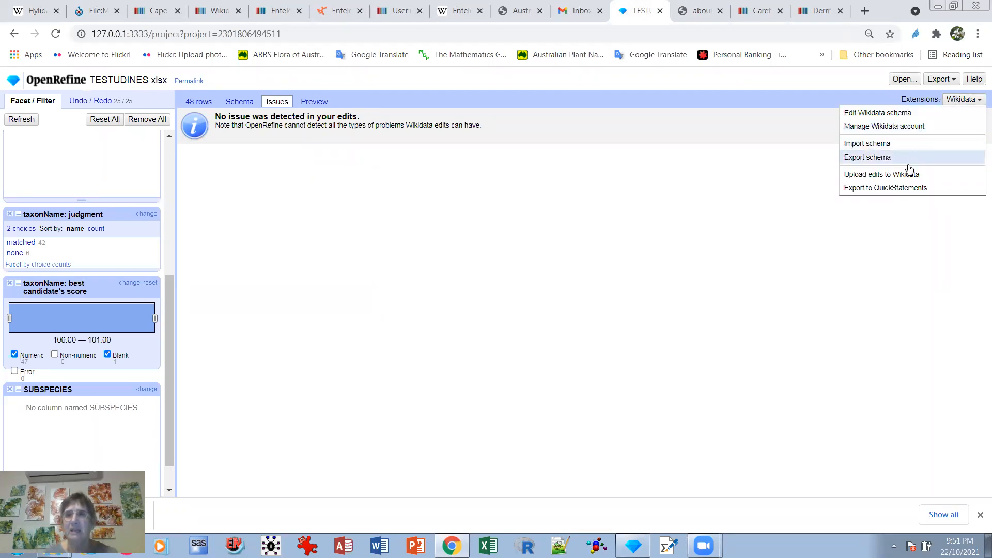
{"action": "left_click", "coordinate": [879, 176]}
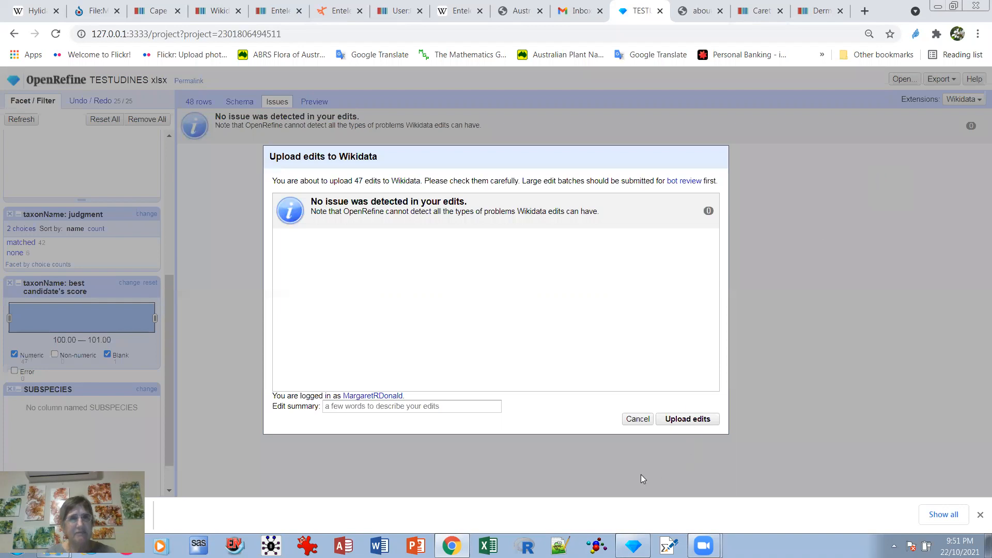
{"action": "left_click", "coordinate": [331, 407]}
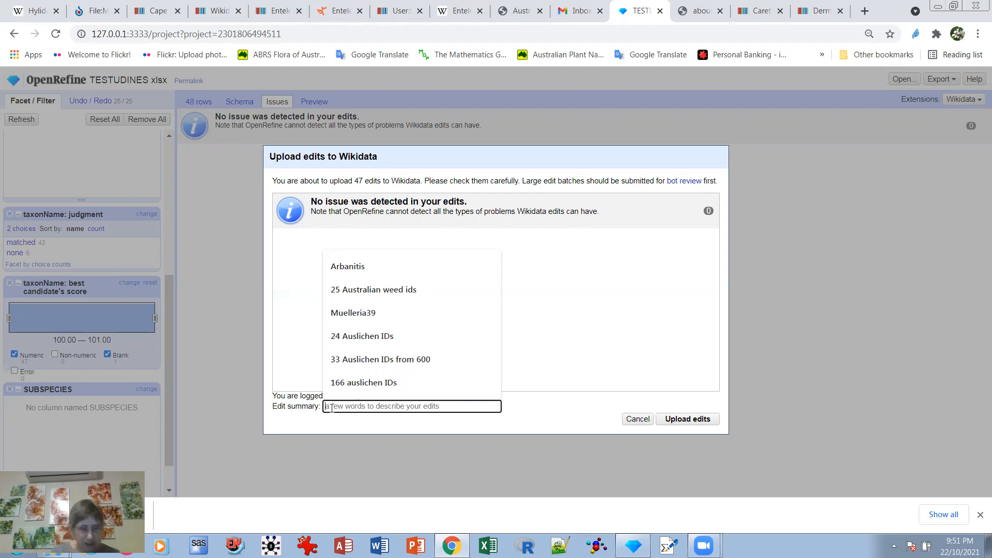
{"action": "type", "text": "tes"}
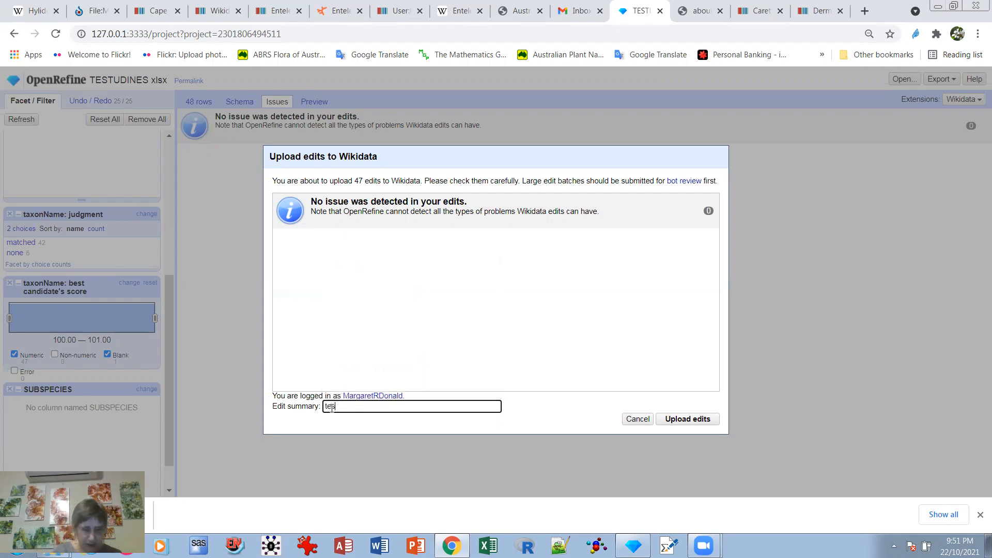
{"action": "type", "text": "tuudines"}
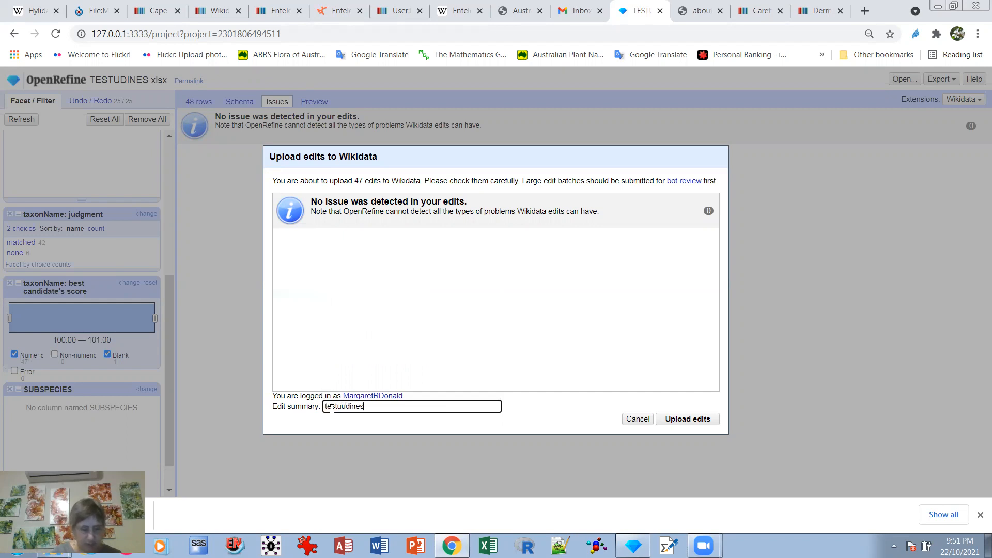
{"action": "type", "text": "AFD"}
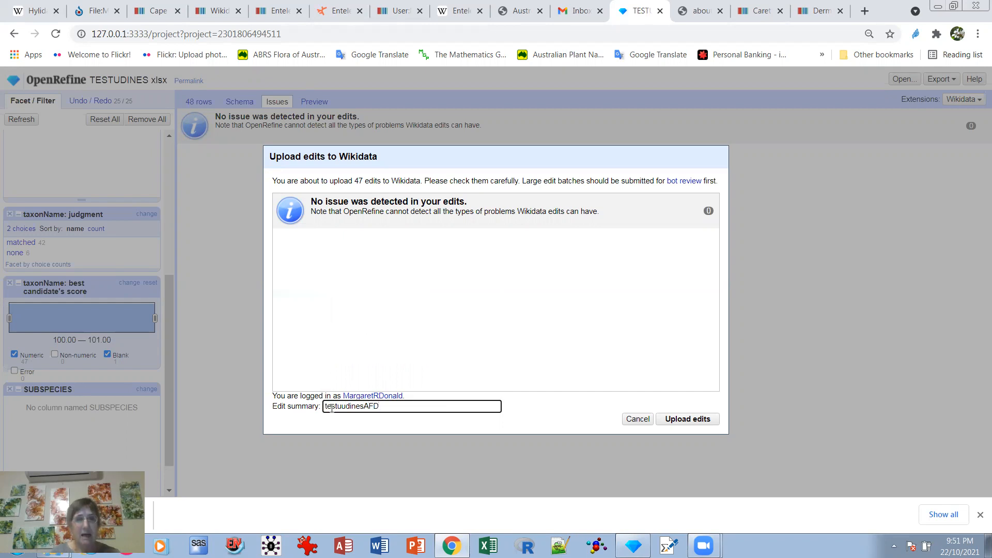
{"action": "left_click", "coordinate": [693, 420]}
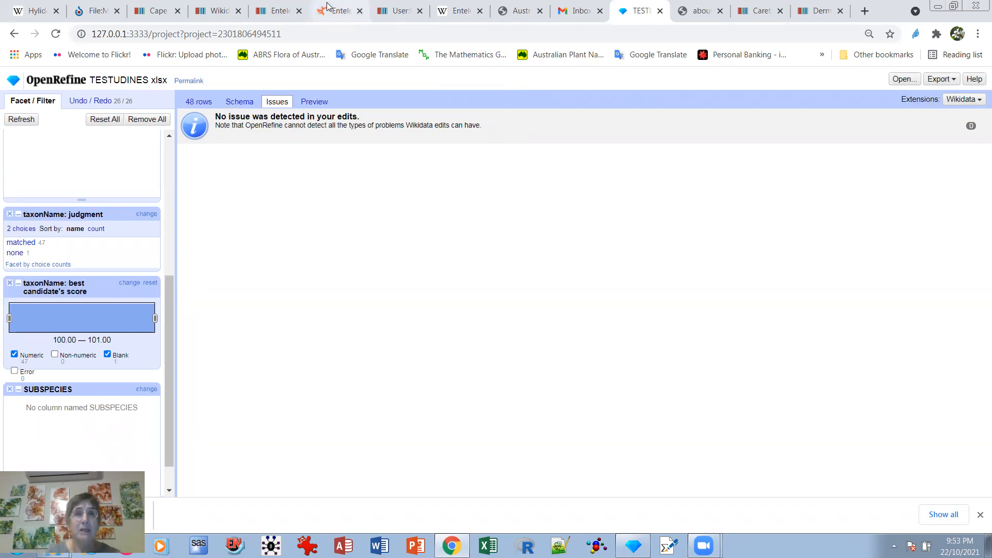
Open the account's Wikidata contributions list and view the updated Leatherback sea turtle item from it.
{"action": "left_click", "coordinate": [388, 11]}
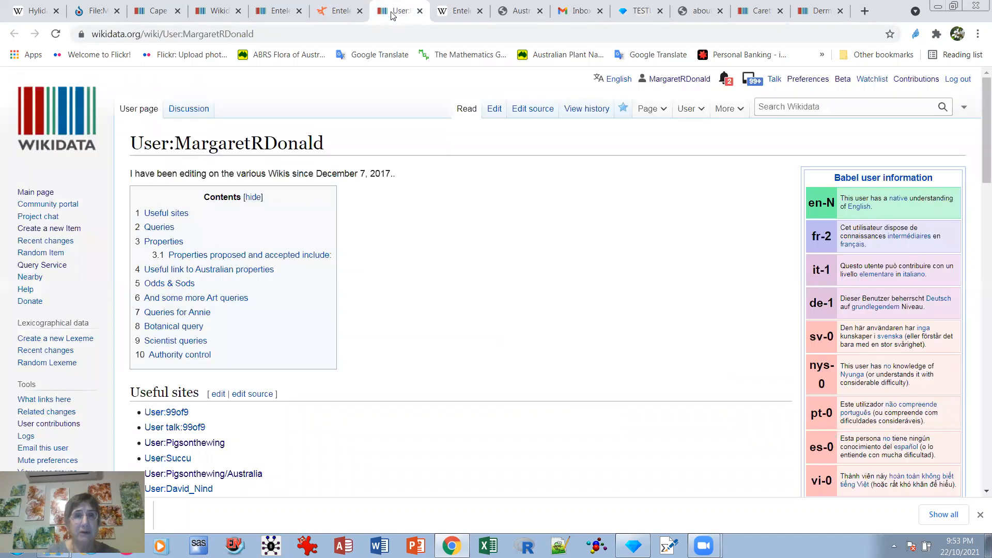
{"action": "left_click", "coordinate": [916, 79]}
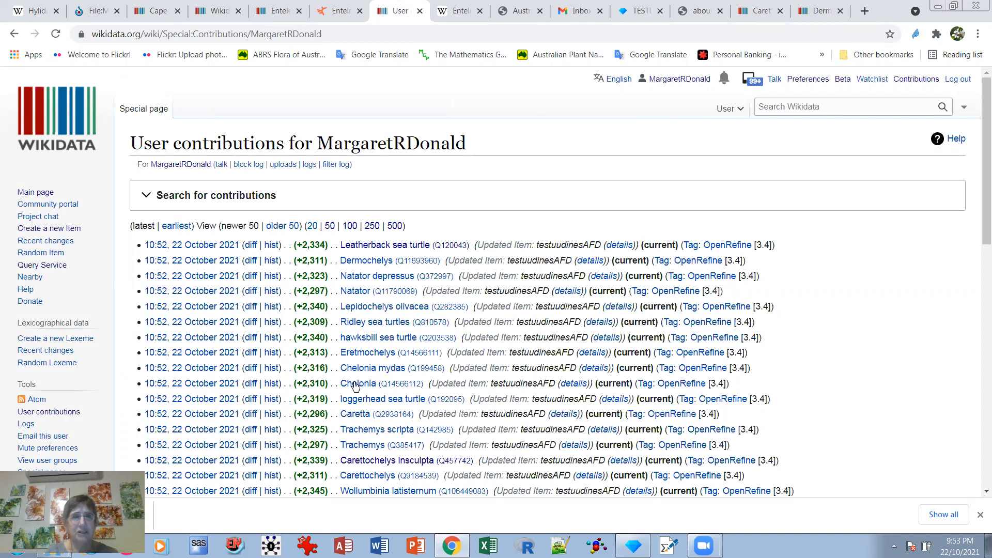
{"action": "middle_click", "coordinate": [374, 248]}
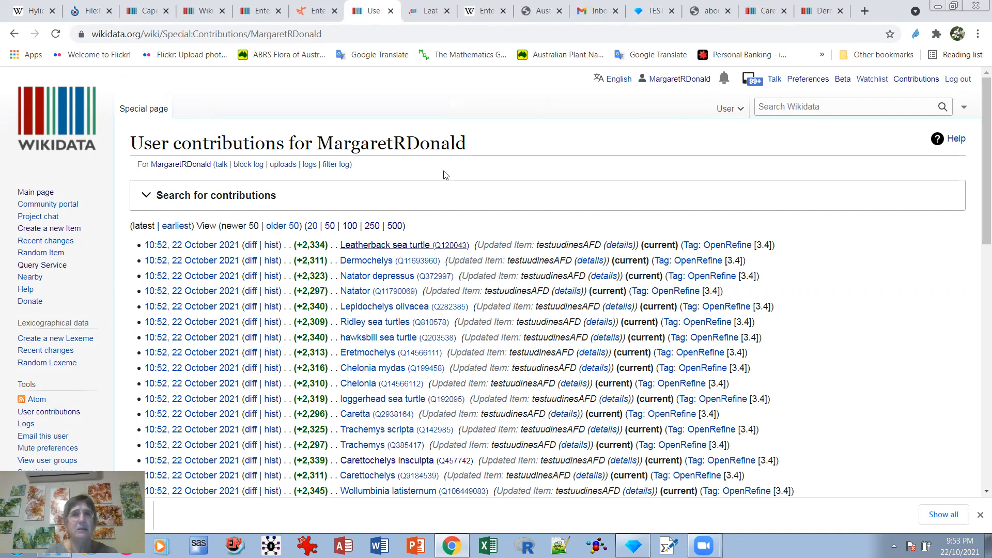
{"action": "left_click", "coordinate": [424, 14]}
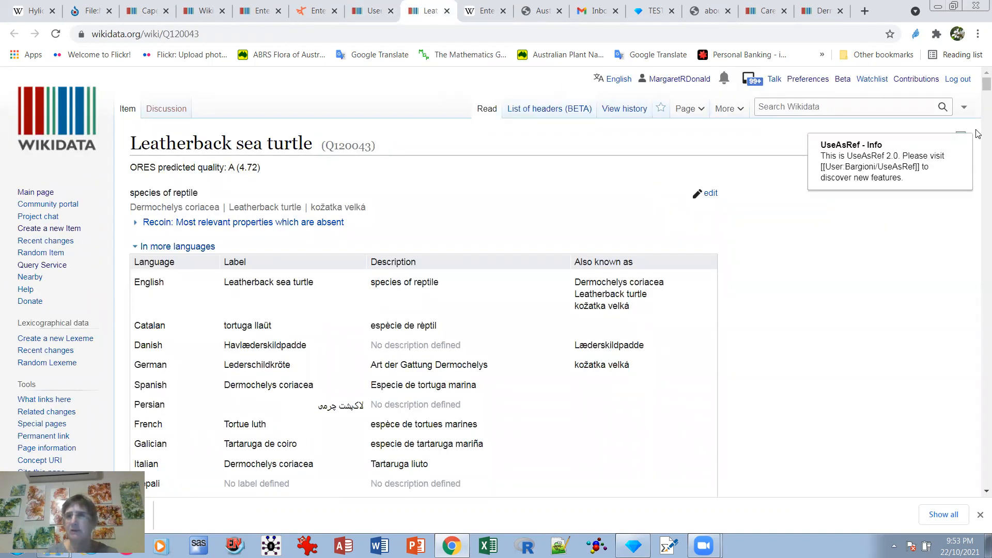
Find the taxon author citation statement on the Leatherback sea turtle item and inspect its reference.
{"action": "scroll", "coordinate": [978, 91], "scroll_direction": "down", "scroll_amount": 1}
{"action": "scroll", "coordinate": [978, 98], "scroll_direction": "down", "scroll_amount": 15}
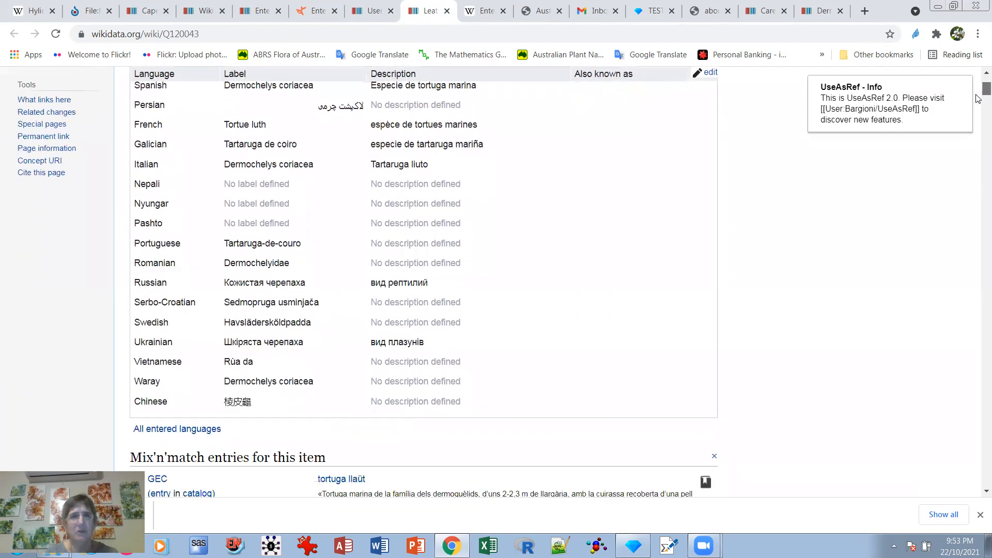
{"action": "scroll", "coordinate": [978, 112], "scroll_direction": "down", "scroll_amount": 10}
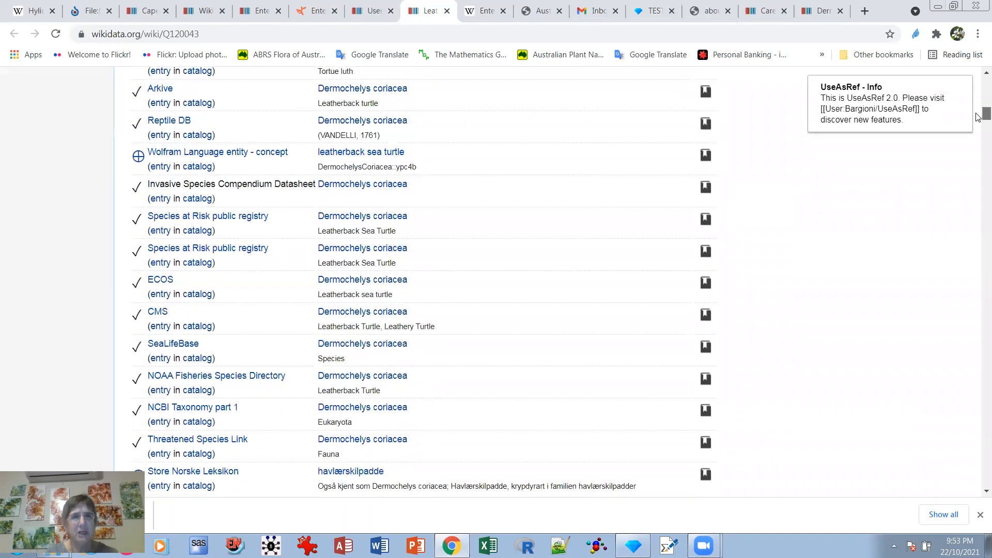
{"action": "left_click_drag", "start_coordinate": [978, 127], "coordinate": [978, 151]}
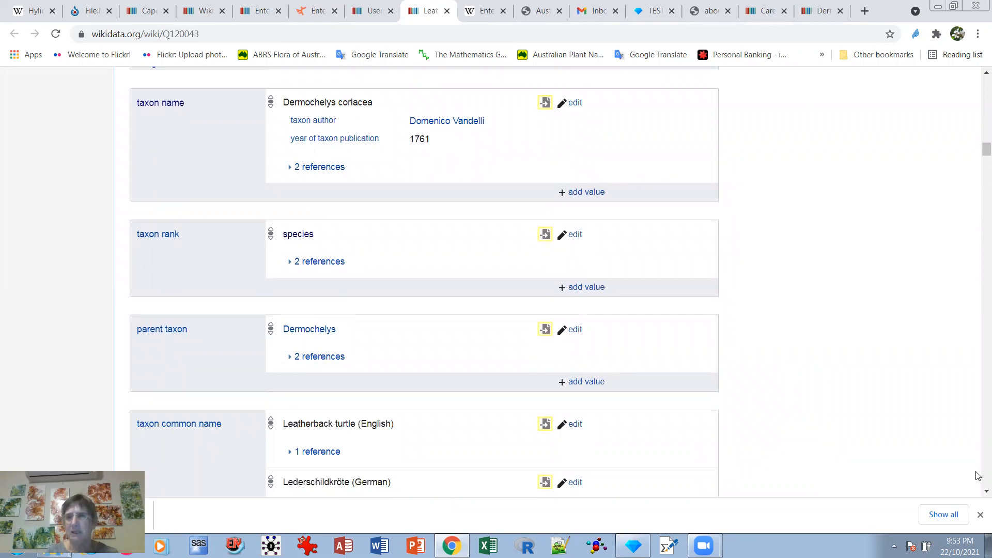
{"action": "scroll", "coordinate": [976, 488], "scroll_direction": "down", "scroll_amount": 5}
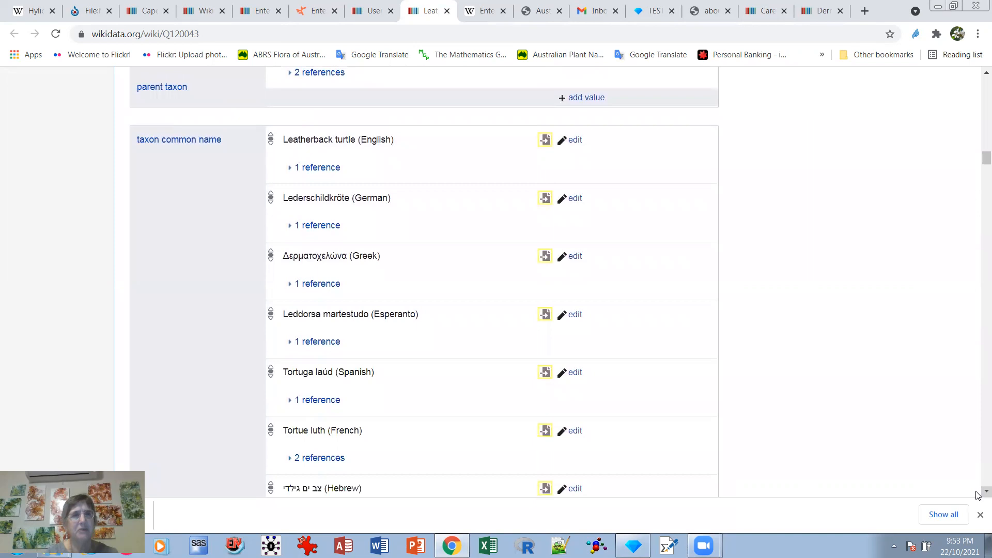
{"action": "scroll", "coordinate": [977, 494], "scroll_direction": "down", "scroll_amount": 7}
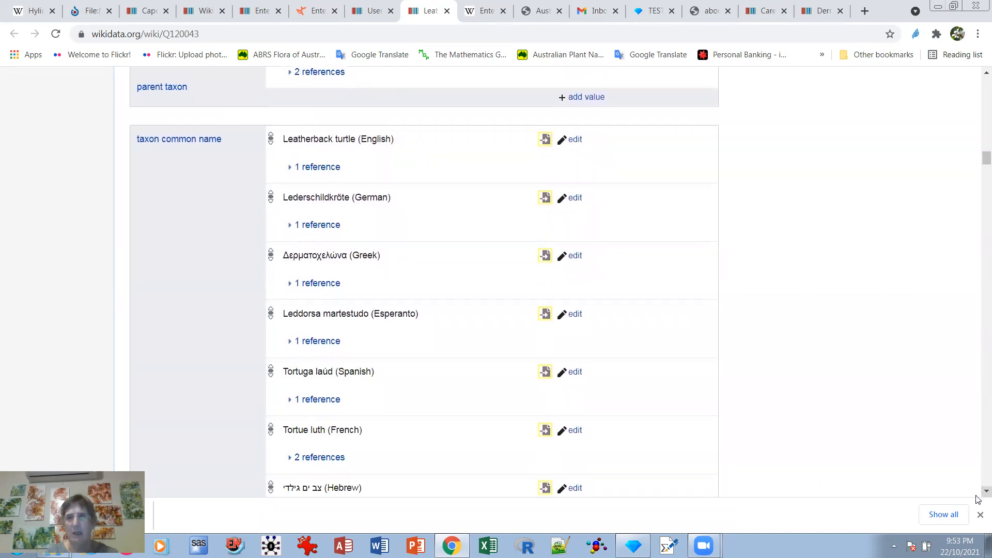
{"action": "scroll", "coordinate": [977, 497], "scroll_direction": "down", "scroll_amount": 18}
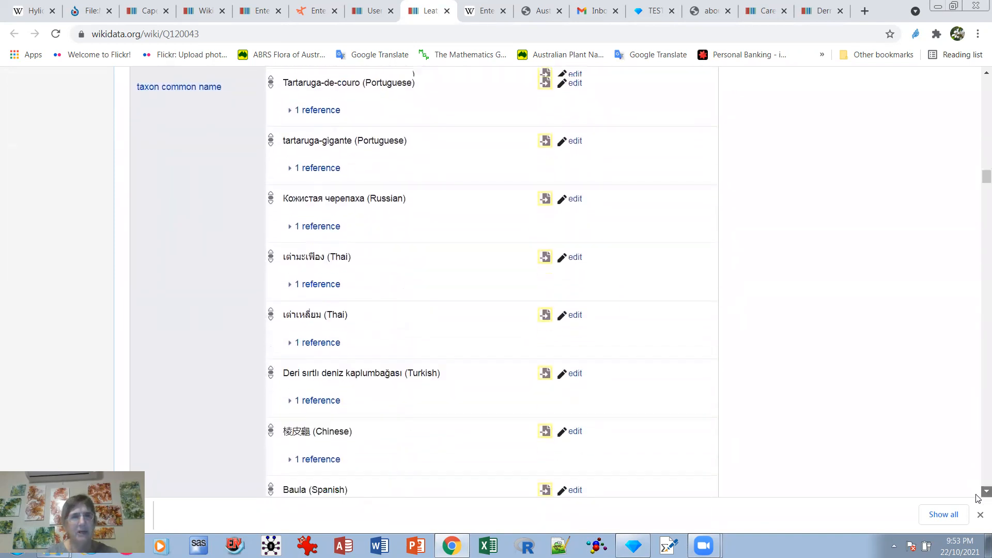
{"action": "scroll", "coordinate": [977, 497], "scroll_direction": "down", "scroll_amount": 18}
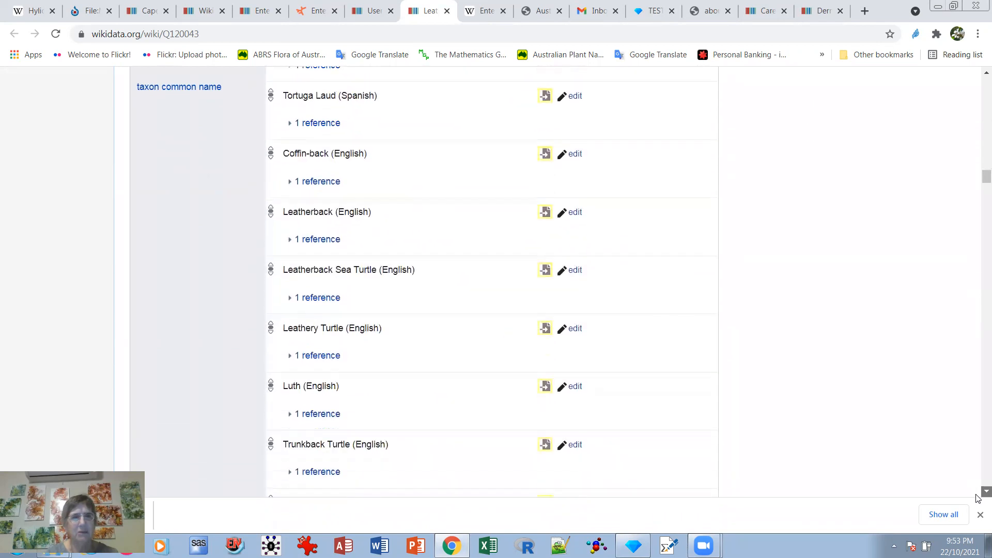
{"action": "scroll", "coordinate": [976, 497], "scroll_direction": "down", "scroll_amount": 10}
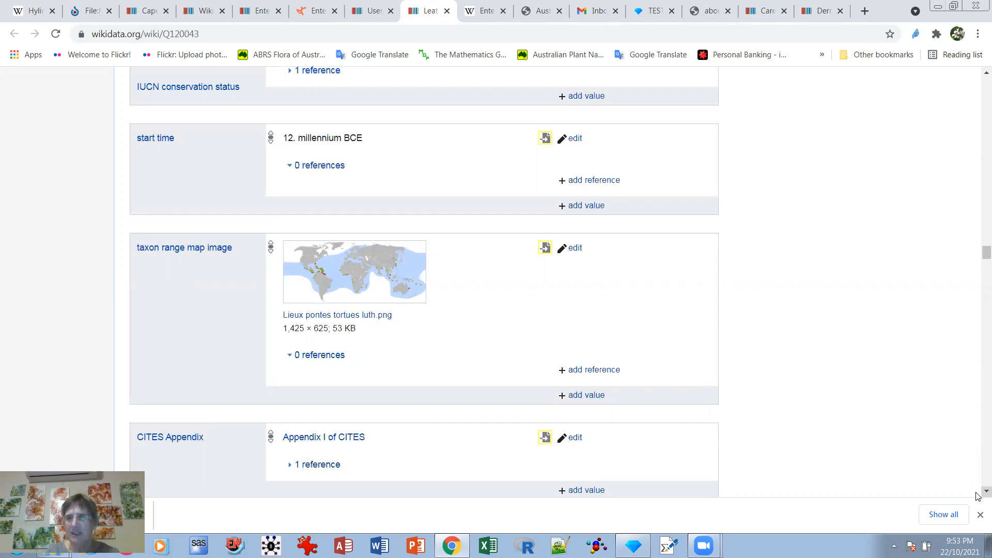
{"action": "scroll", "coordinate": [976, 495], "scroll_direction": "down", "scroll_amount": 6}
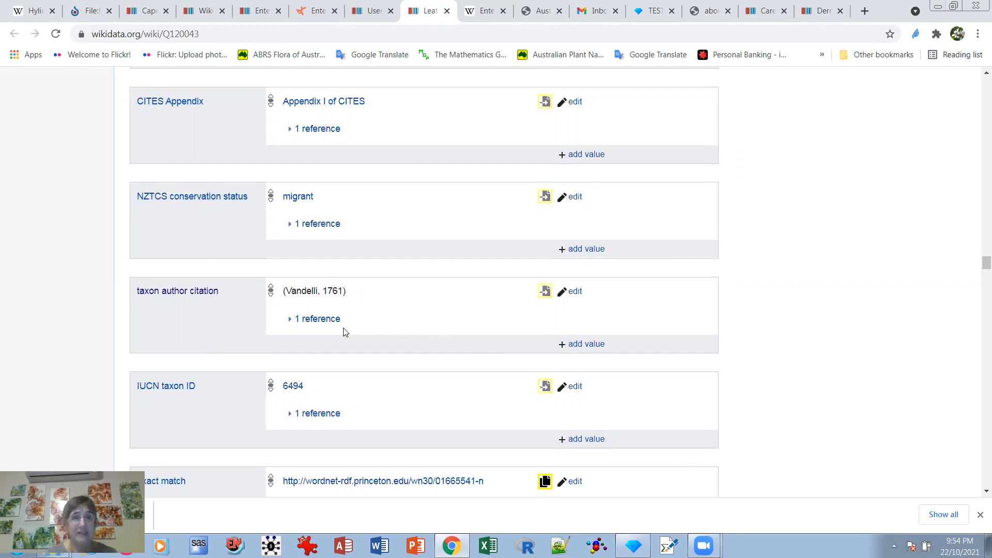
{"action": "left_click", "coordinate": [319, 320]}
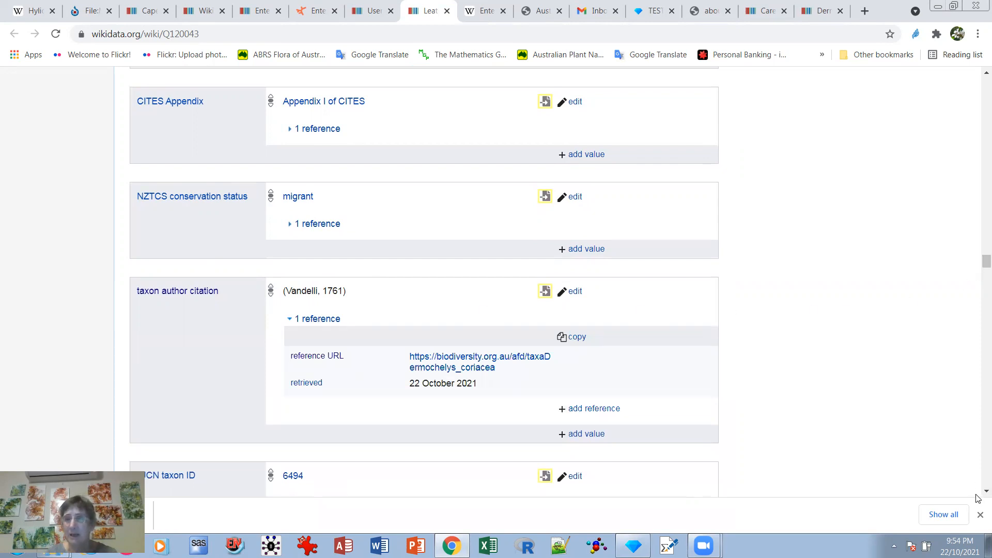
Find the item's Australian Faunal Directory ID and view the linked Dermochelys_coriacea page in a new tab.
{"action": "scroll", "coordinate": [977, 495], "scroll_direction": "down", "scroll_amount": 7}
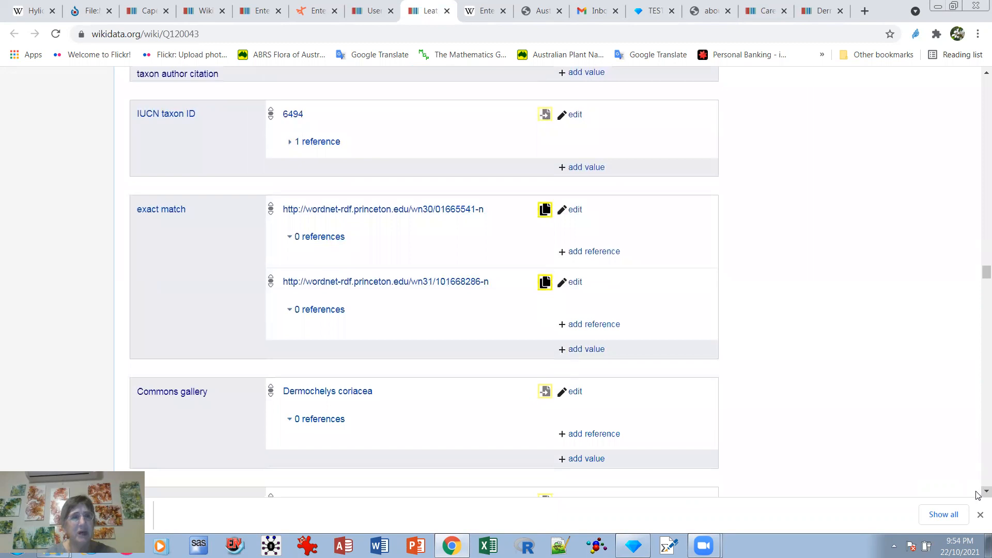
{"action": "scroll", "coordinate": [977, 495], "scroll_direction": "down", "scroll_amount": 10}
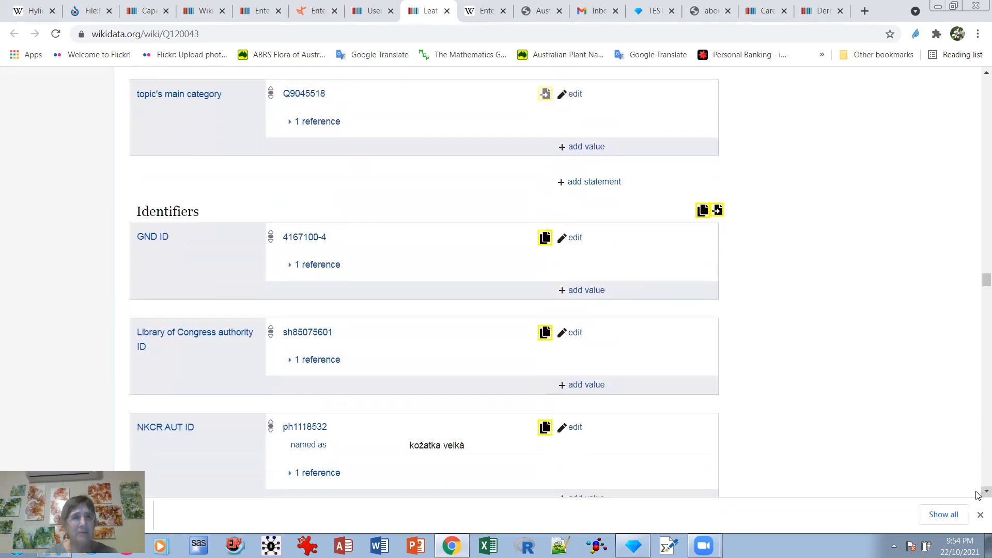
{"action": "scroll", "coordinate": [977, 495], "scroll_direction": "down", "scroll_amount": 4}
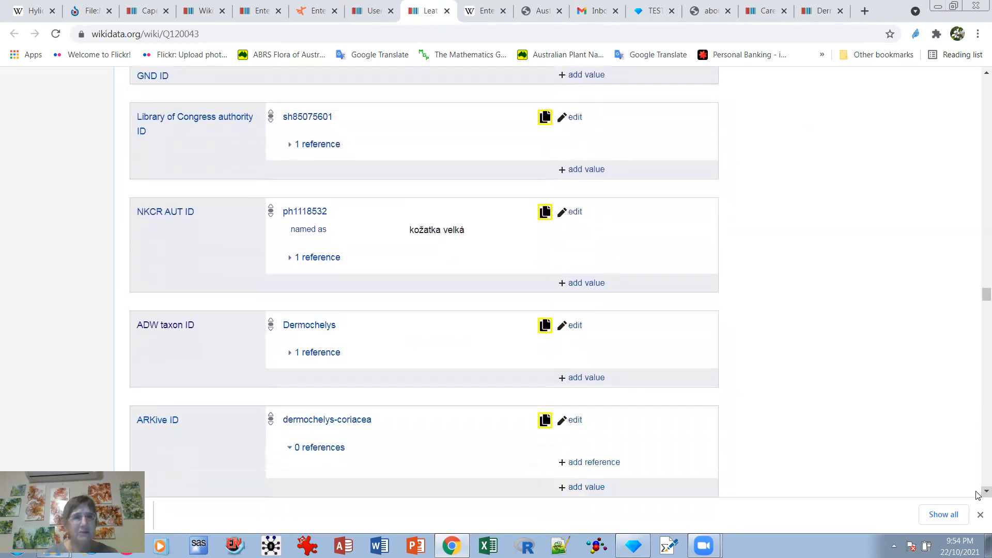
{"action": "scroll", "coordinate": [977, 495], "scroll_direction": "down", "scroll_amount": 4}
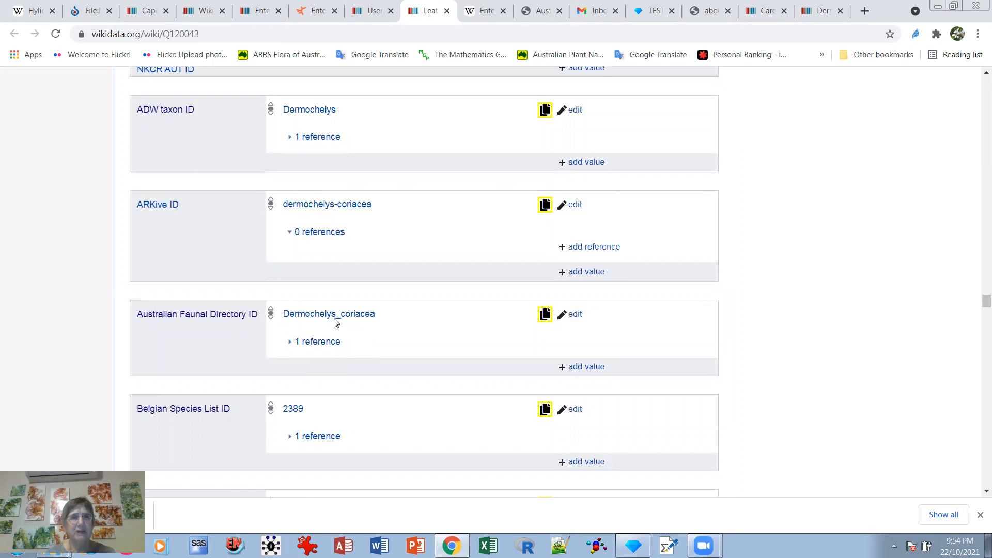
{"action": "left_click", "coordinate": [319, 315], "text": "ctrl"}
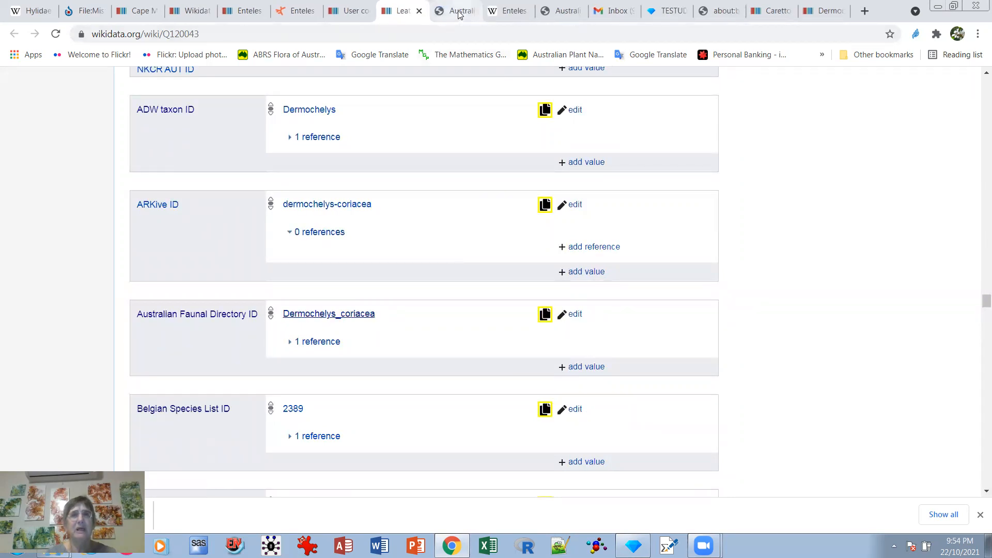
{"action": "left_click", "coordinate": [460, 15]}
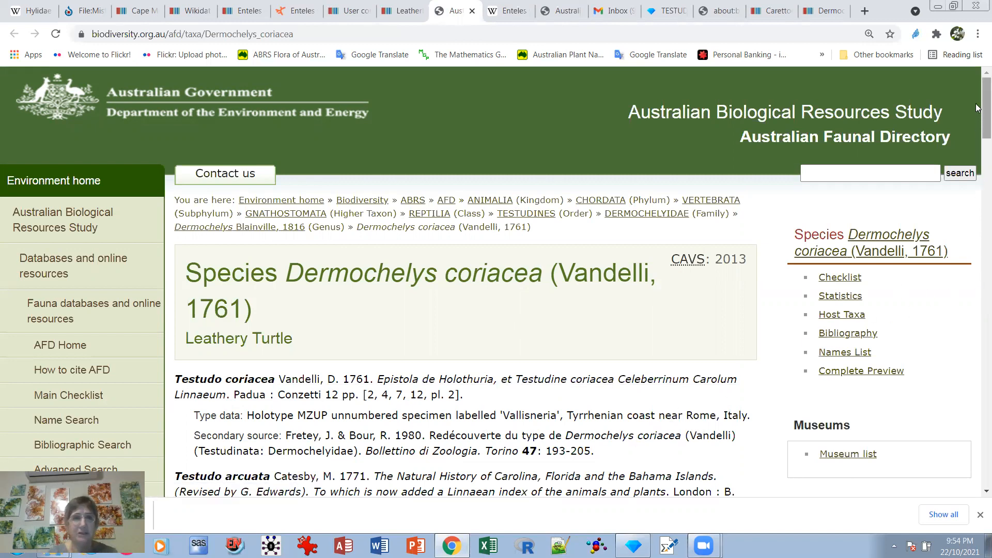
Examine the synonyms, type data and Taxonomic Decision for Synonymy references on the Dermochelys coriacea page of the Australian Faunal Directory.
{"action": "left_click_drag", "start_coordinate": [977, 102], "coordinate": [977, 179]}
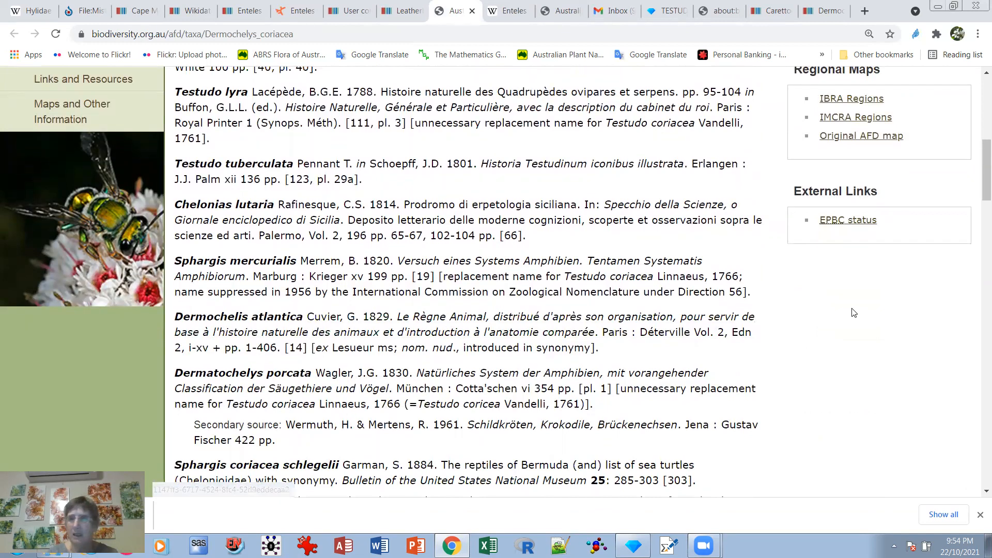
{"action": "left_click_drag", "start_coordinate": [978, 180], "coordinate": [978, 244]}
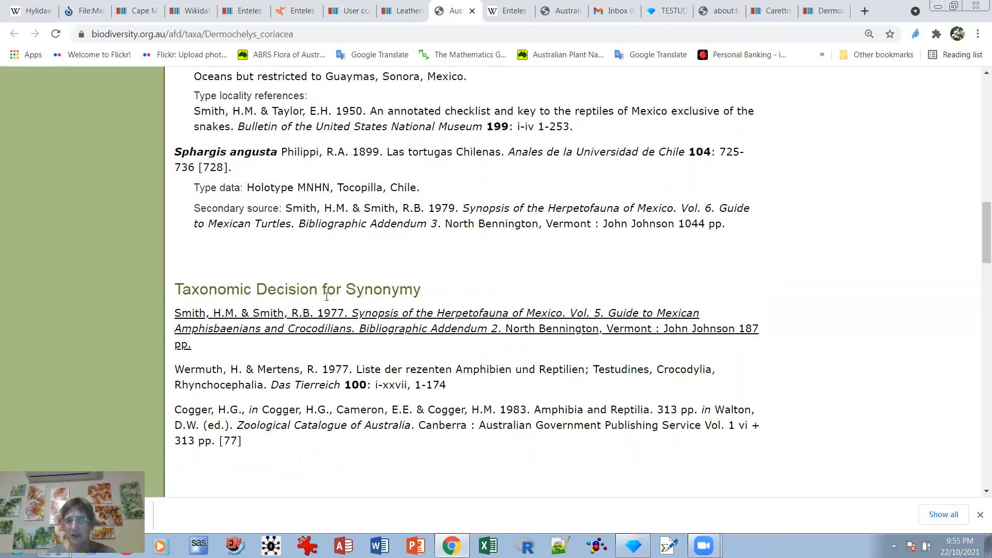
{"action": "left_click_drag", "start_coordinate": [978, 237], "coordinate": [978, 188]}
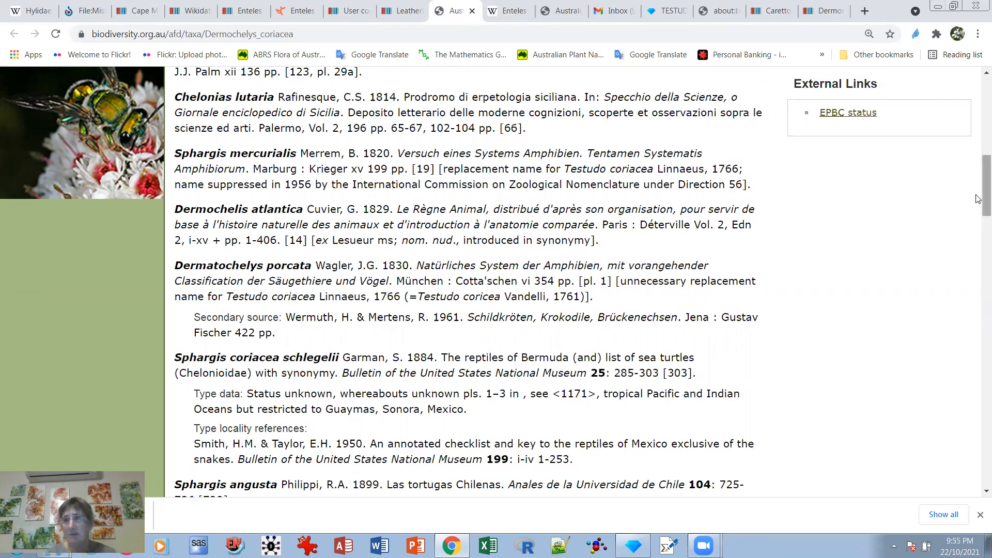
{"action": "left_click_drag", "start_coordinate": [979, 199], "coordinate": [978, 171]}
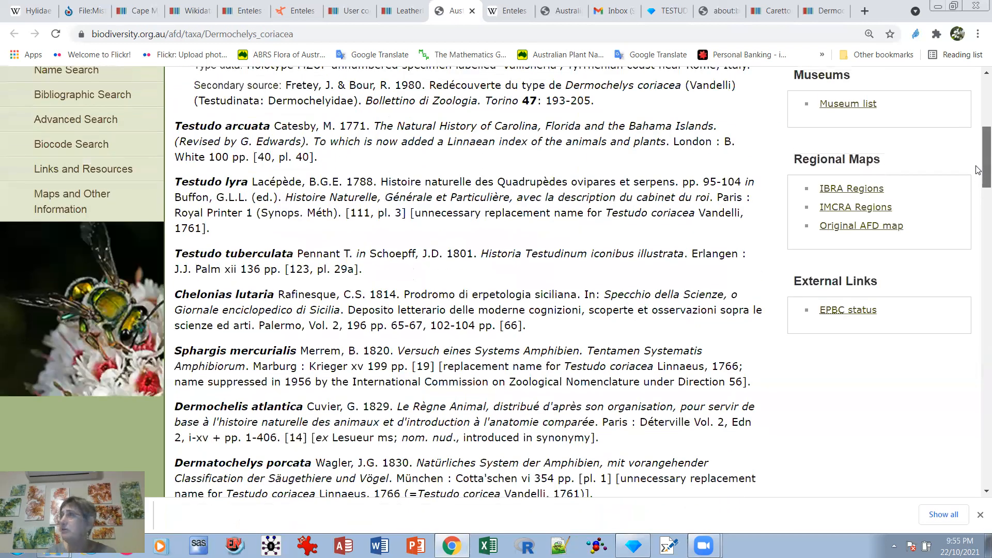
{"action": "left_click_drag", "start_coordinate": [978, 170], "coordinate": [978, 212]}
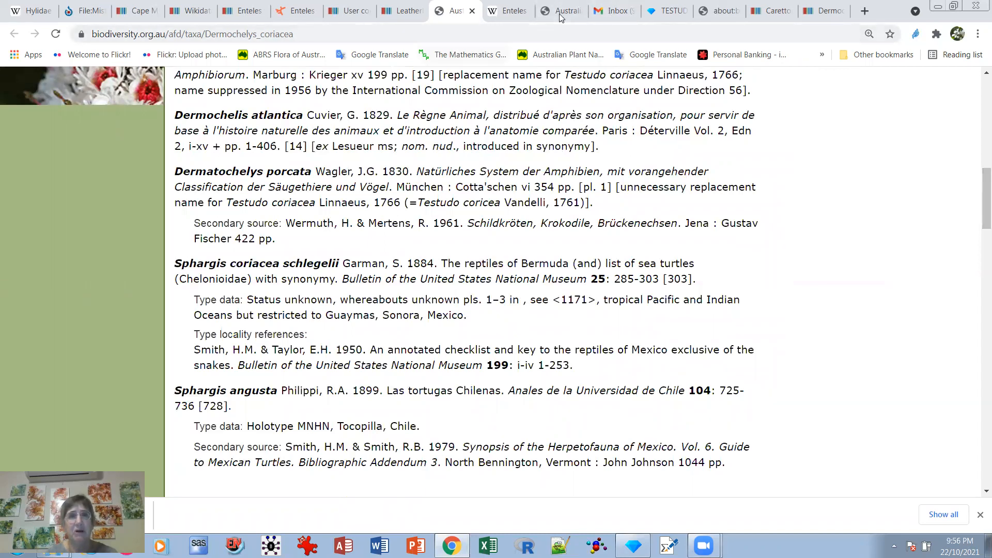
Return to the Leatherback sea turtle Wikidata item and open its English Wikipedia article from the Wikipedia sitelinks.
{"action": "left_click", "coordinate": [405, 12]}
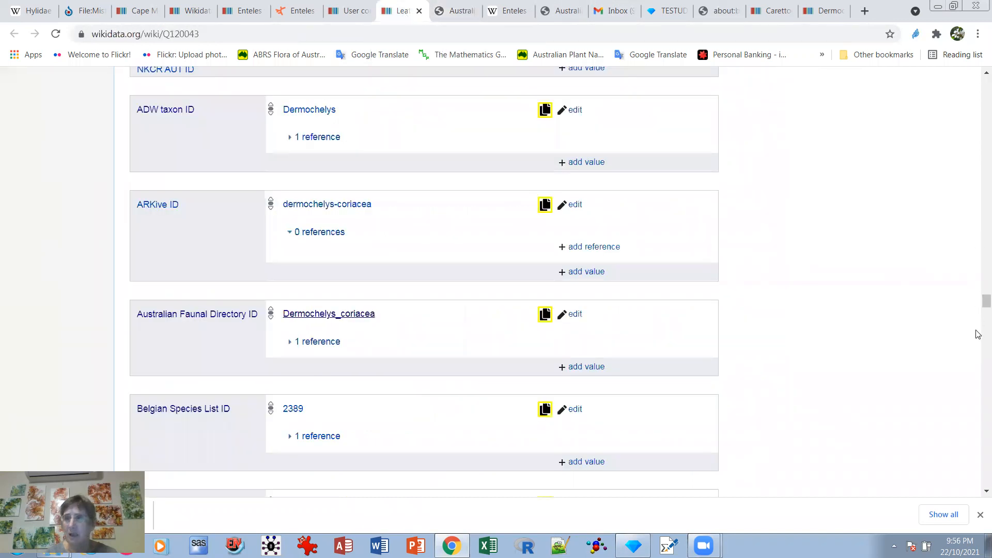
{"action": "scroll", "coordinate": [978, 497], "scroll_direction": "down", "scroll_amount": 3}
{"action": "scroll", "coordinate": [978, 497], "scroll_direction": "down", "scroll_amount": 18}
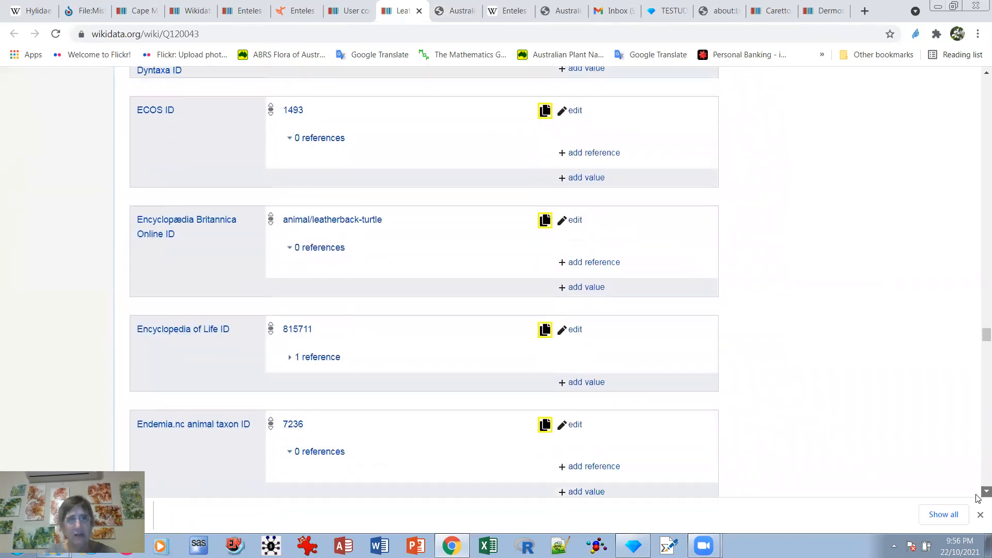
{"action": "scroll", "coordinate": [978, 497], "scroll_direction": "down", "scroll_amount": 3}
{"action": "left_click_drag", "start_coordinate": [978, 345], "coordinate": [978, 466]}
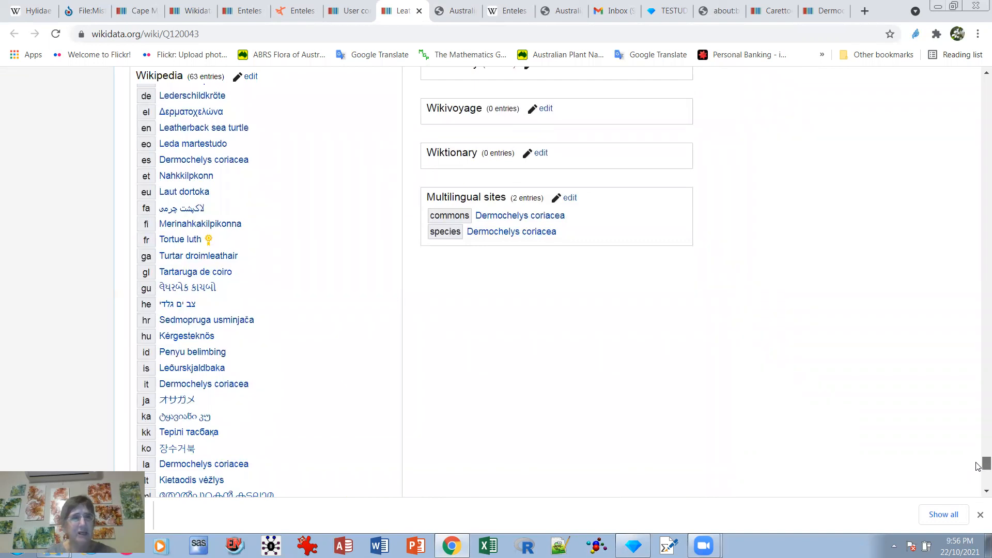
{"action": "left_click_drag", "start_coordinate": [976, 466], "coordinate": [975, 466]}
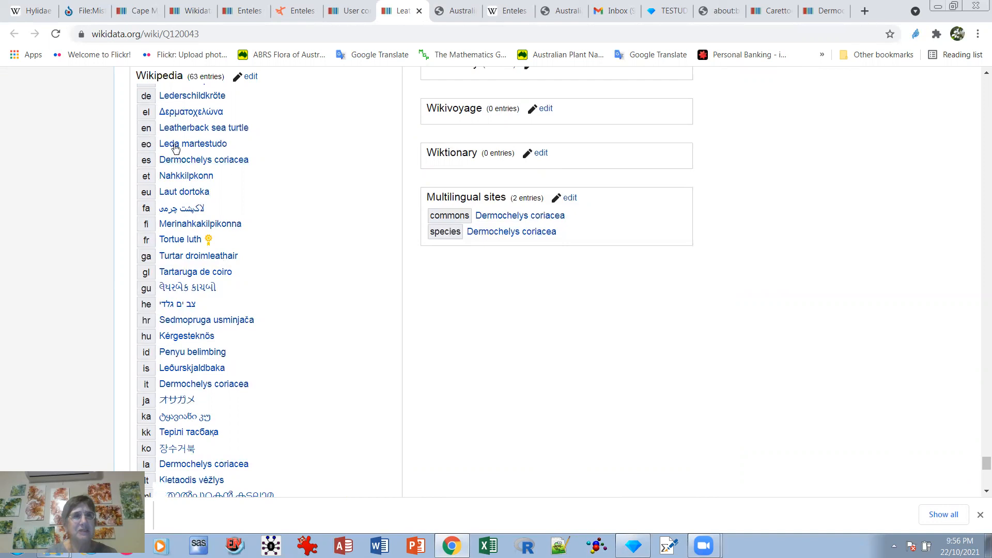
{"action": "left_click", "coordinate": [199, 132]}
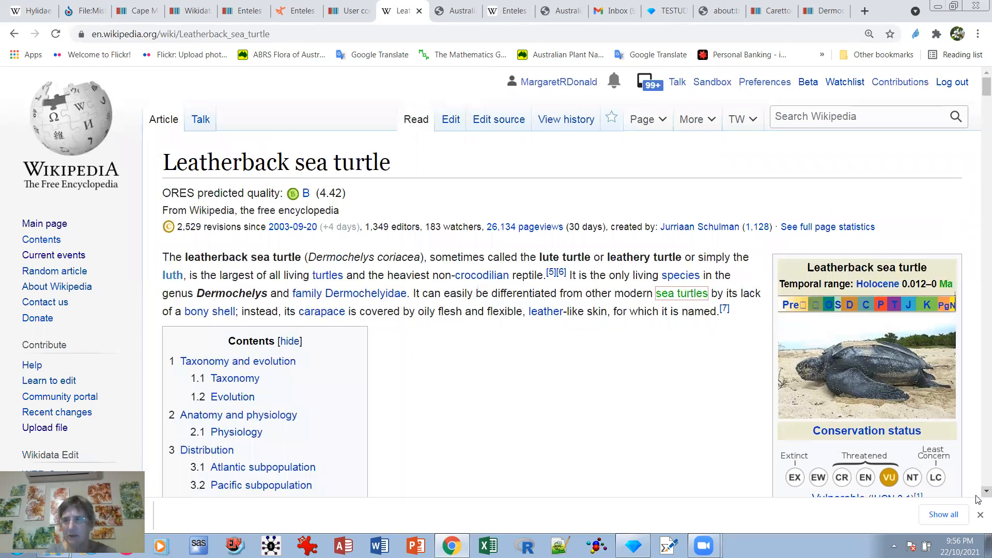
Look through the Leatherback sea turtle article down to its Taxon identifiers box and check the AFD entry there.
{"action": "scroll", "coordinate": [976, 494], "scroll_direction": "down", "scroll_amount": 3}
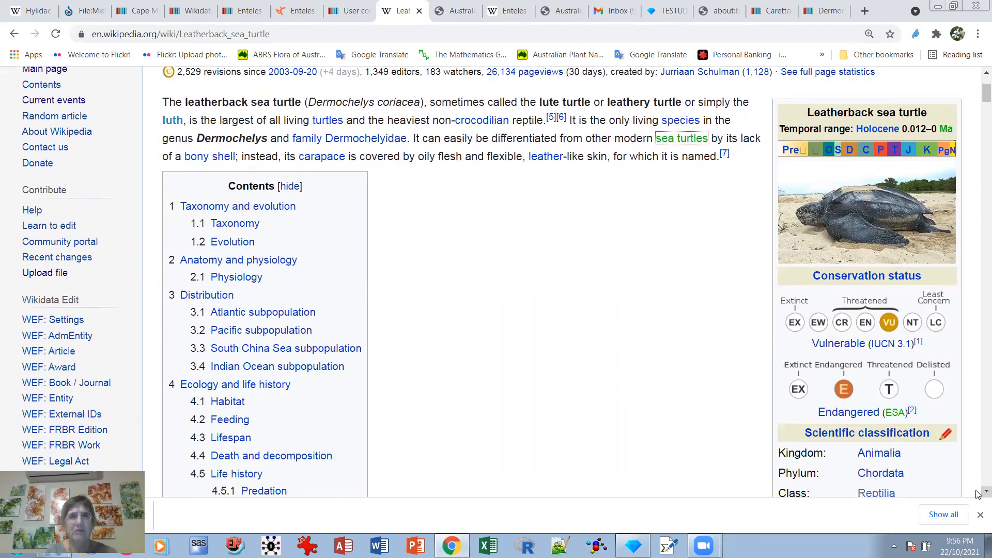
{"action": "scroll", "coordinate": [977, 495], "scroll_direction": "down", "scroll_amount": 10}
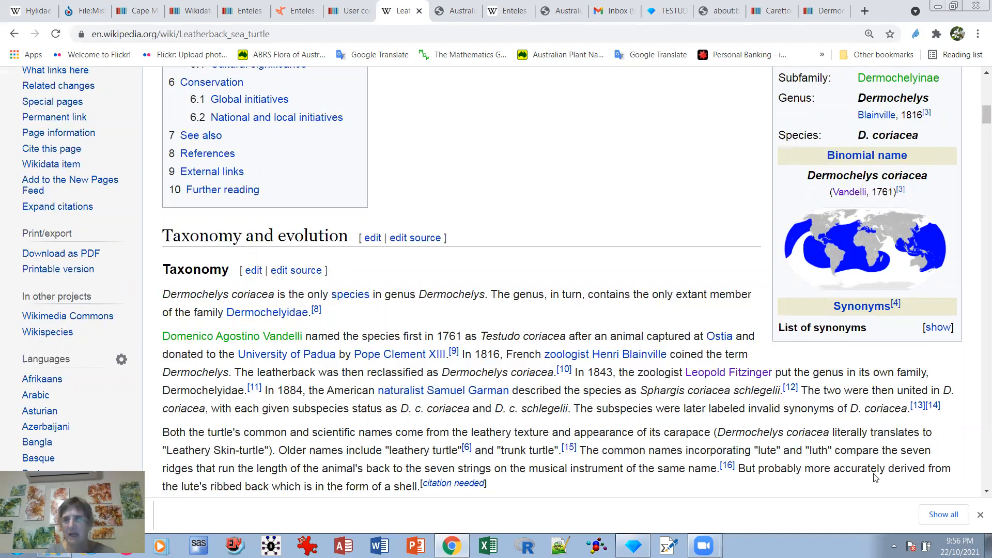
{"action": "scroll", "coordinate": [977, 497], "scroll_direction": "down", "scroll_amount": 6}
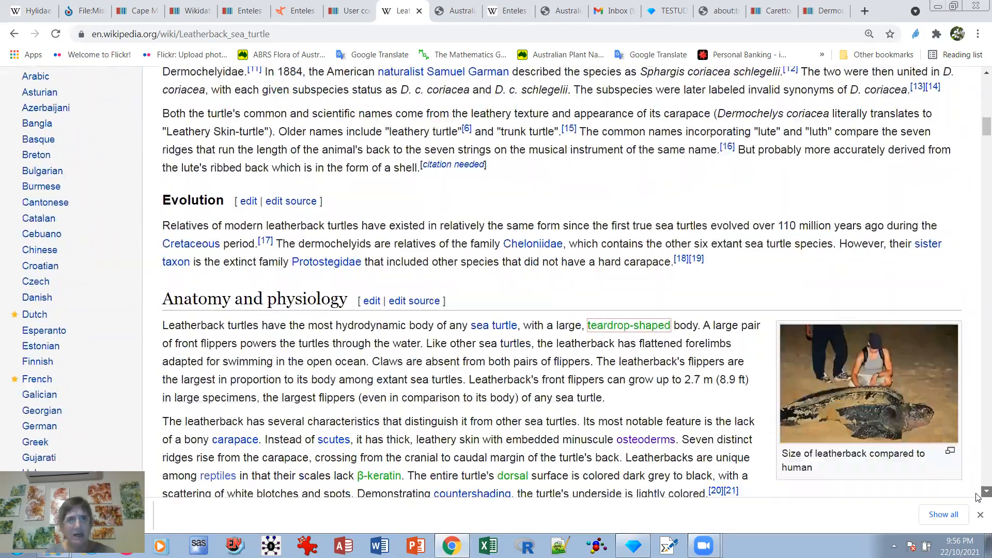
{"action": "scroll", "coordinate": [977, 497], "scroll_direction": "down", "scroll_amount": 1}
{"action": "scroll", "coordinate": [978, 497], "scroll_direction": "down", "scroll_amount": 14}
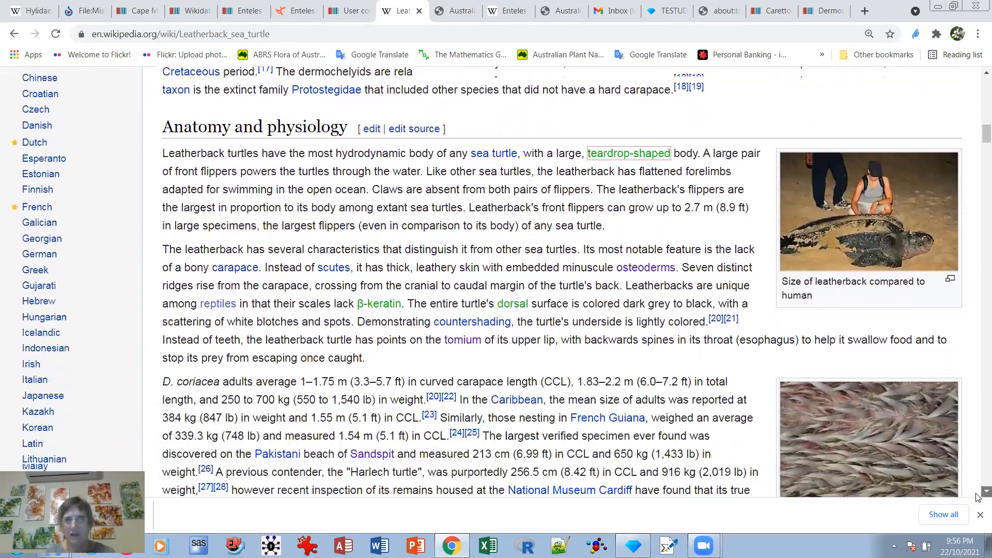
{"action": "scroll", "coordinate": [977, 497], "scroll_direction": "down", "scroll_amount": 20}
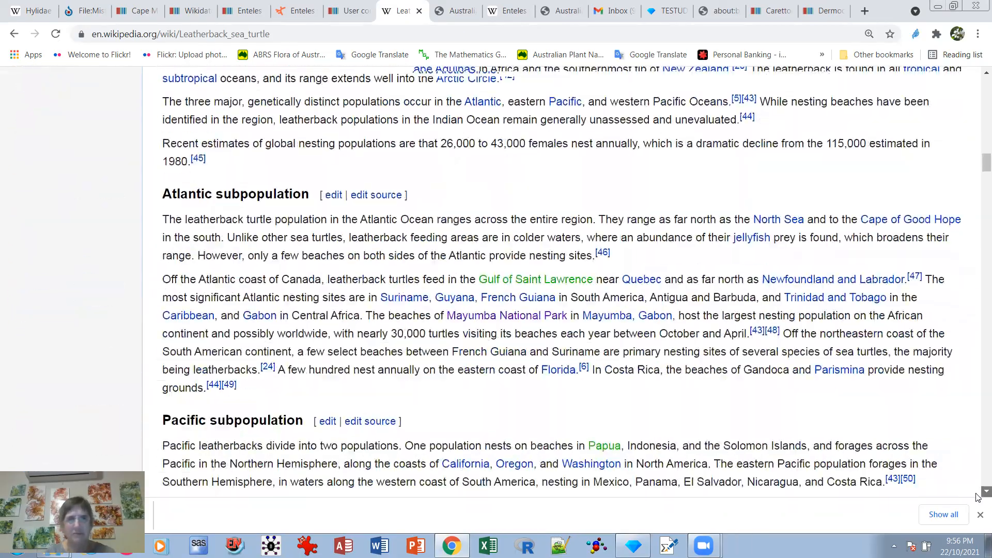
{"action": "scroll", "coordinate": [977, 497], "scroll_direction": "down", "scroll_amount": 20}
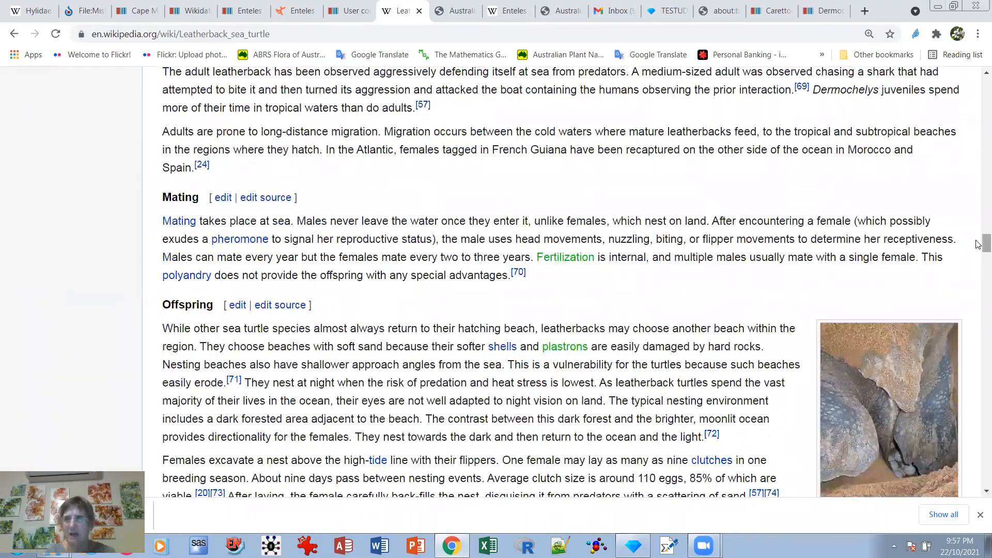
{"action": "scroll", "coordinate": [977, 243], "scroll_direction": "down", "scroll_amount": 20}
{"action": "left_click_drag", "start_coordinate": [978, 278], "coordinate": [977, 467]}
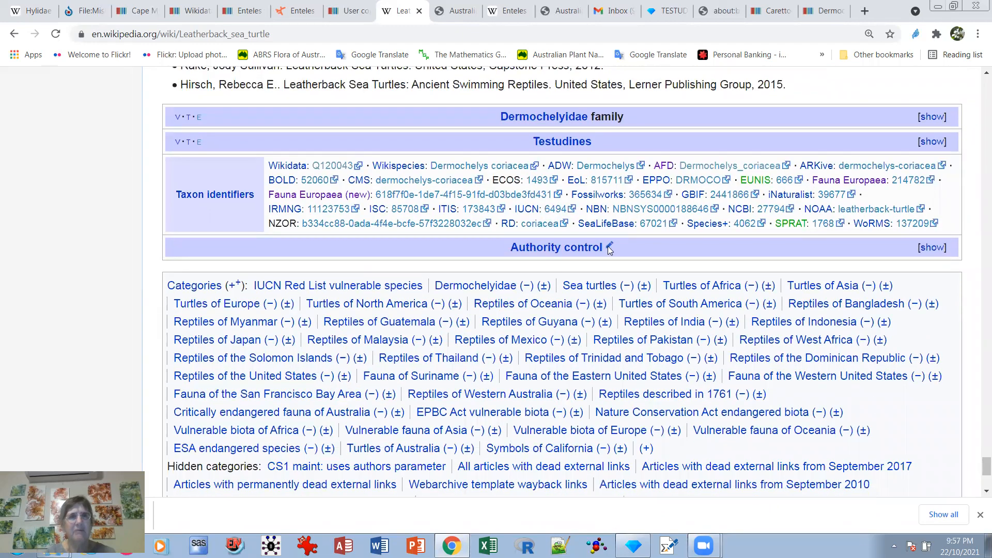